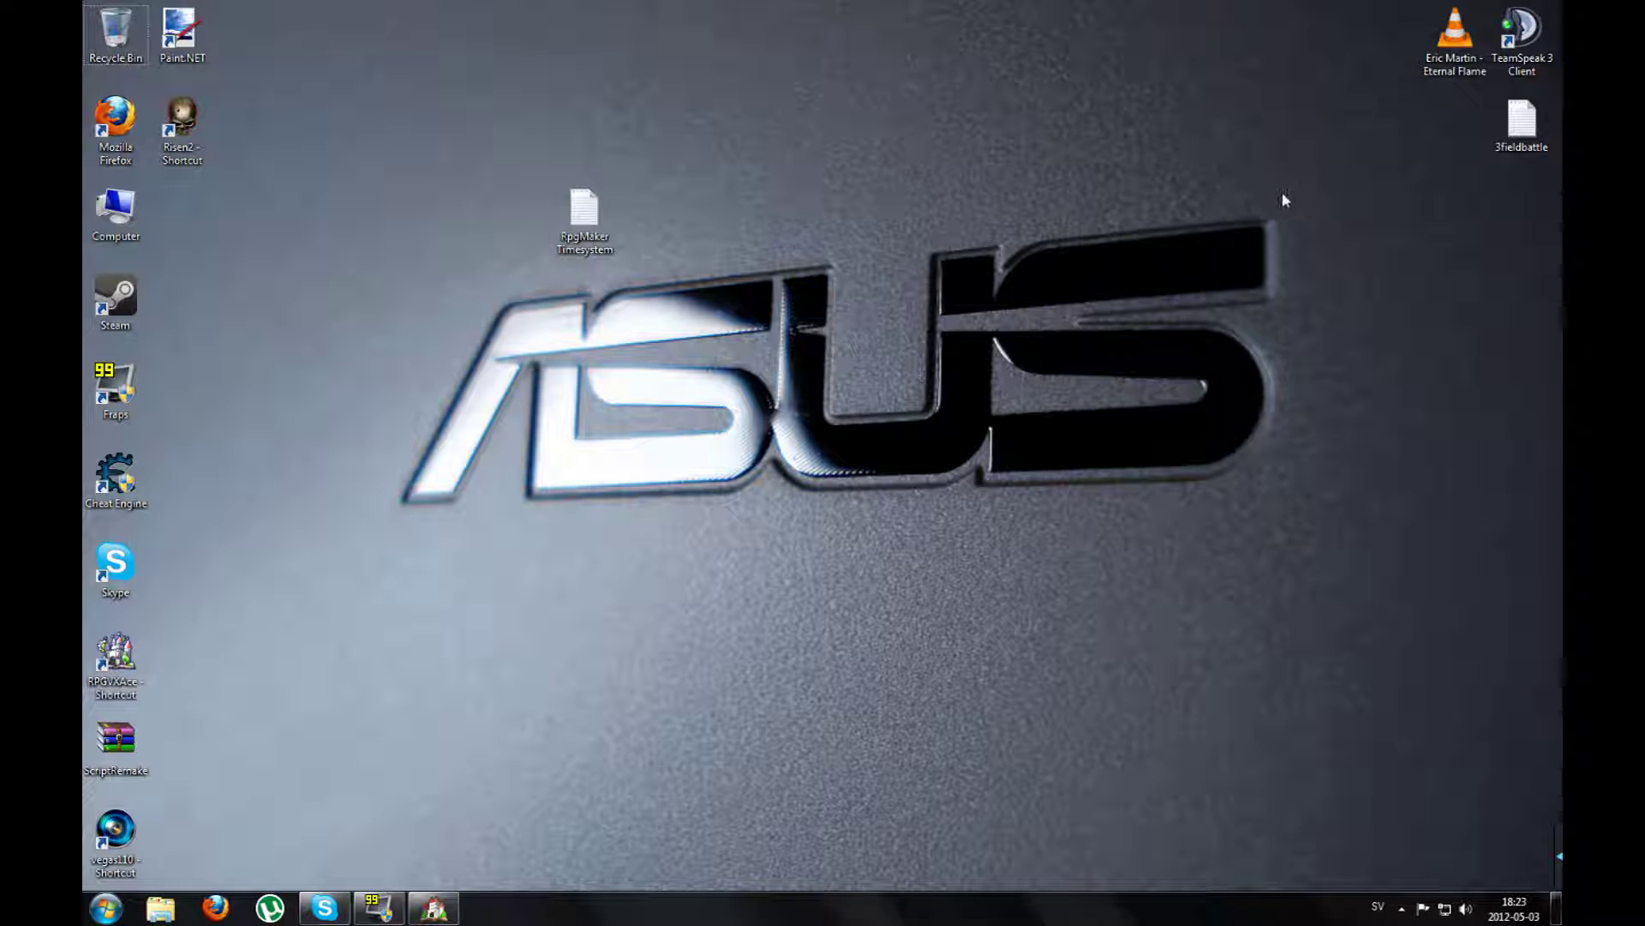
Step: Restore the RPG Maker VX Ace window showing The Dagger Of Light's Marble City map
drag(1250, 247, 360, 544)
click(360, 543)
click(434, 907)
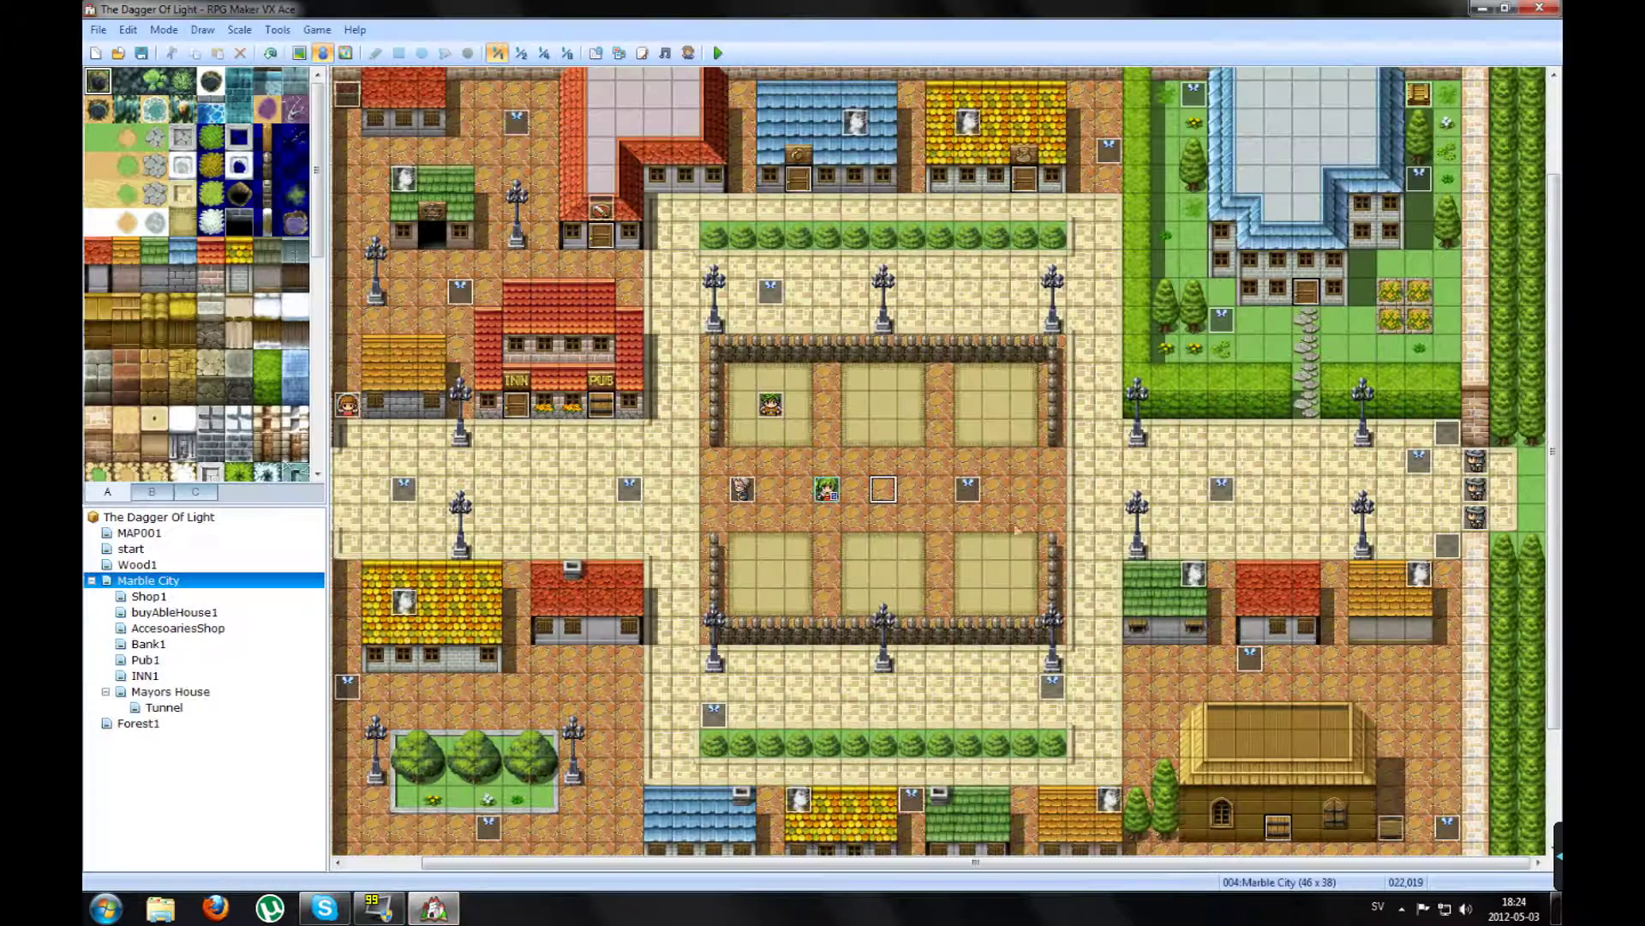
Step: Create event EV050 on a map tile and give it the wooden bench graphic from Tileset-B
double_click(879, 499)
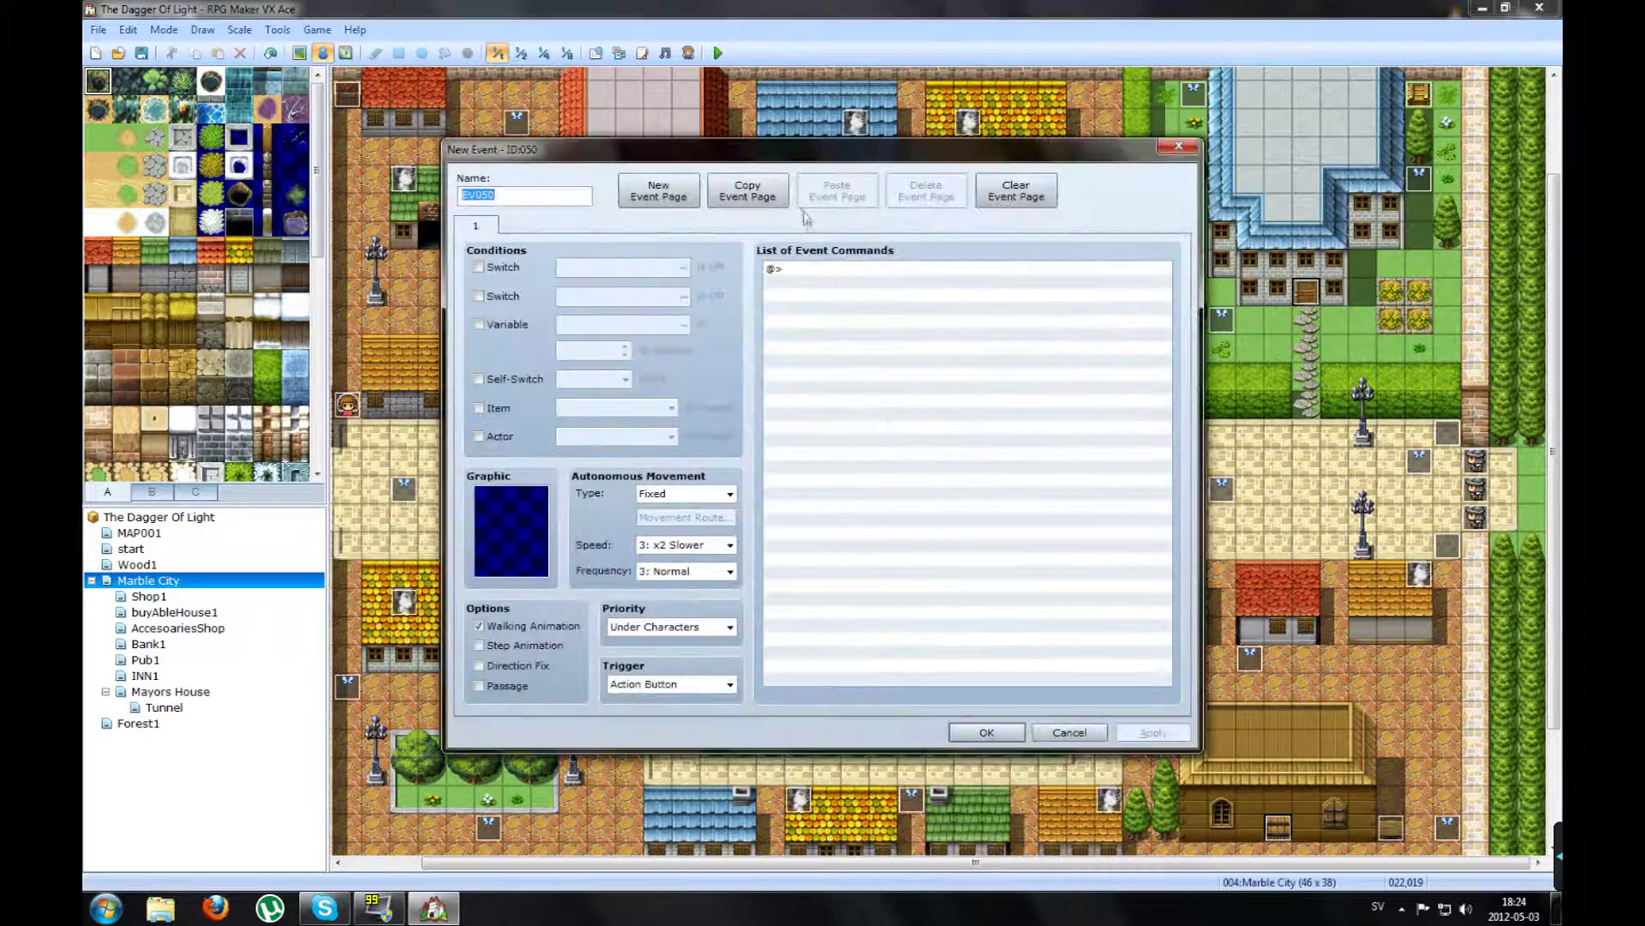
drag(830, 137, 1413, 136)
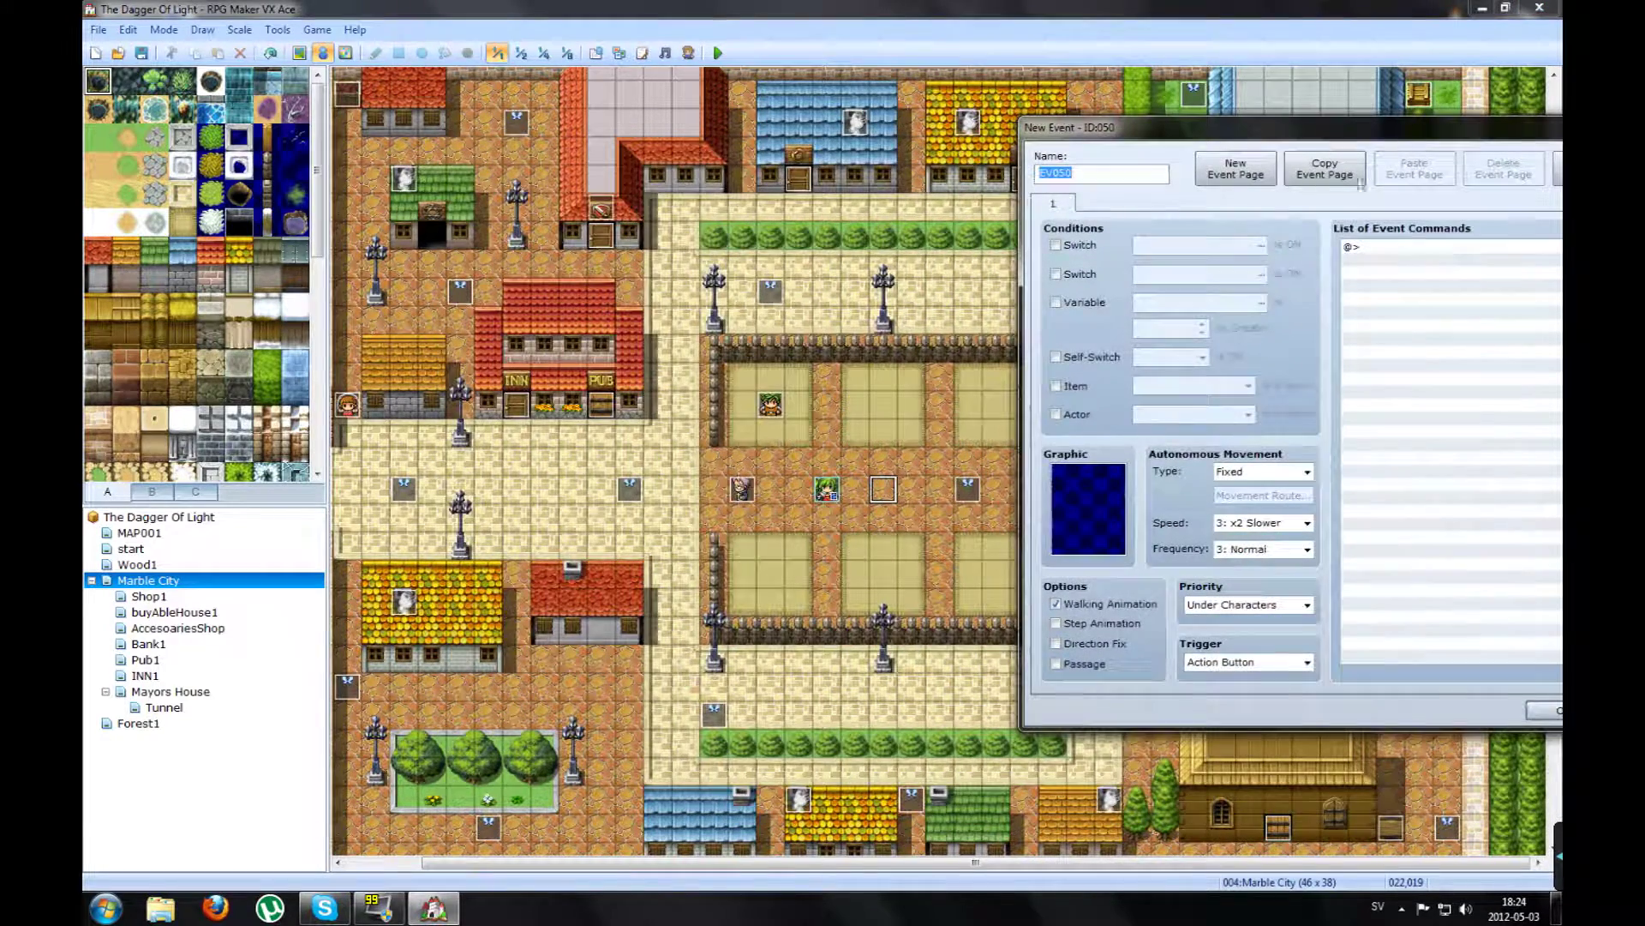
double_click(1072, 515)
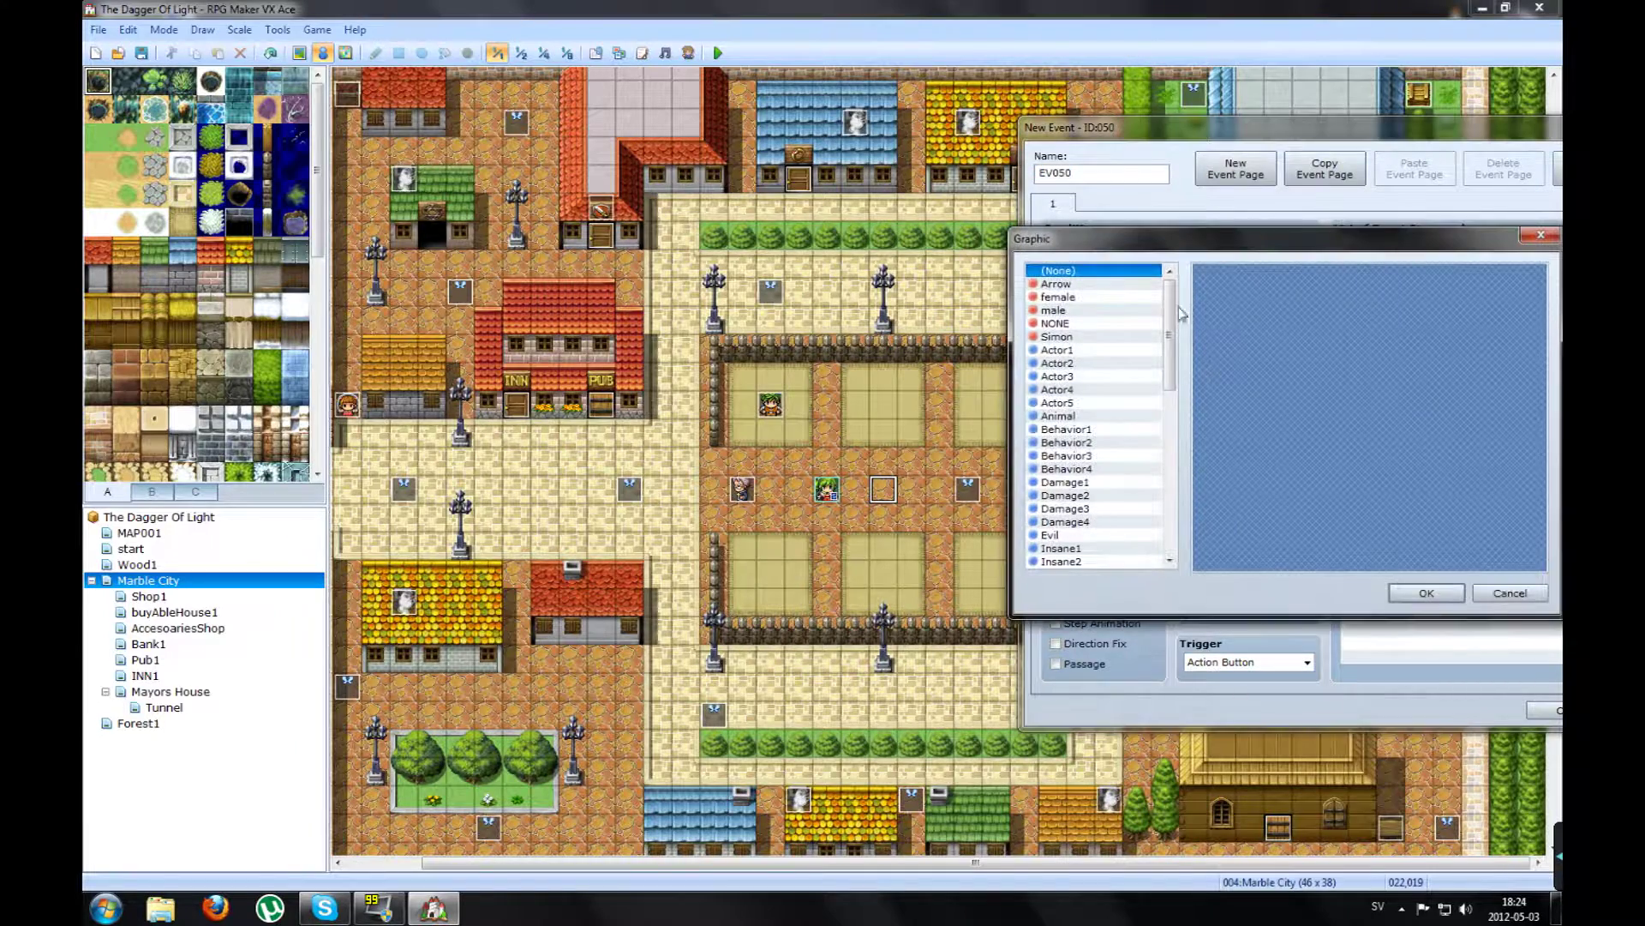
drag(1170, 328, 1171, 493)
click(1063, 548)
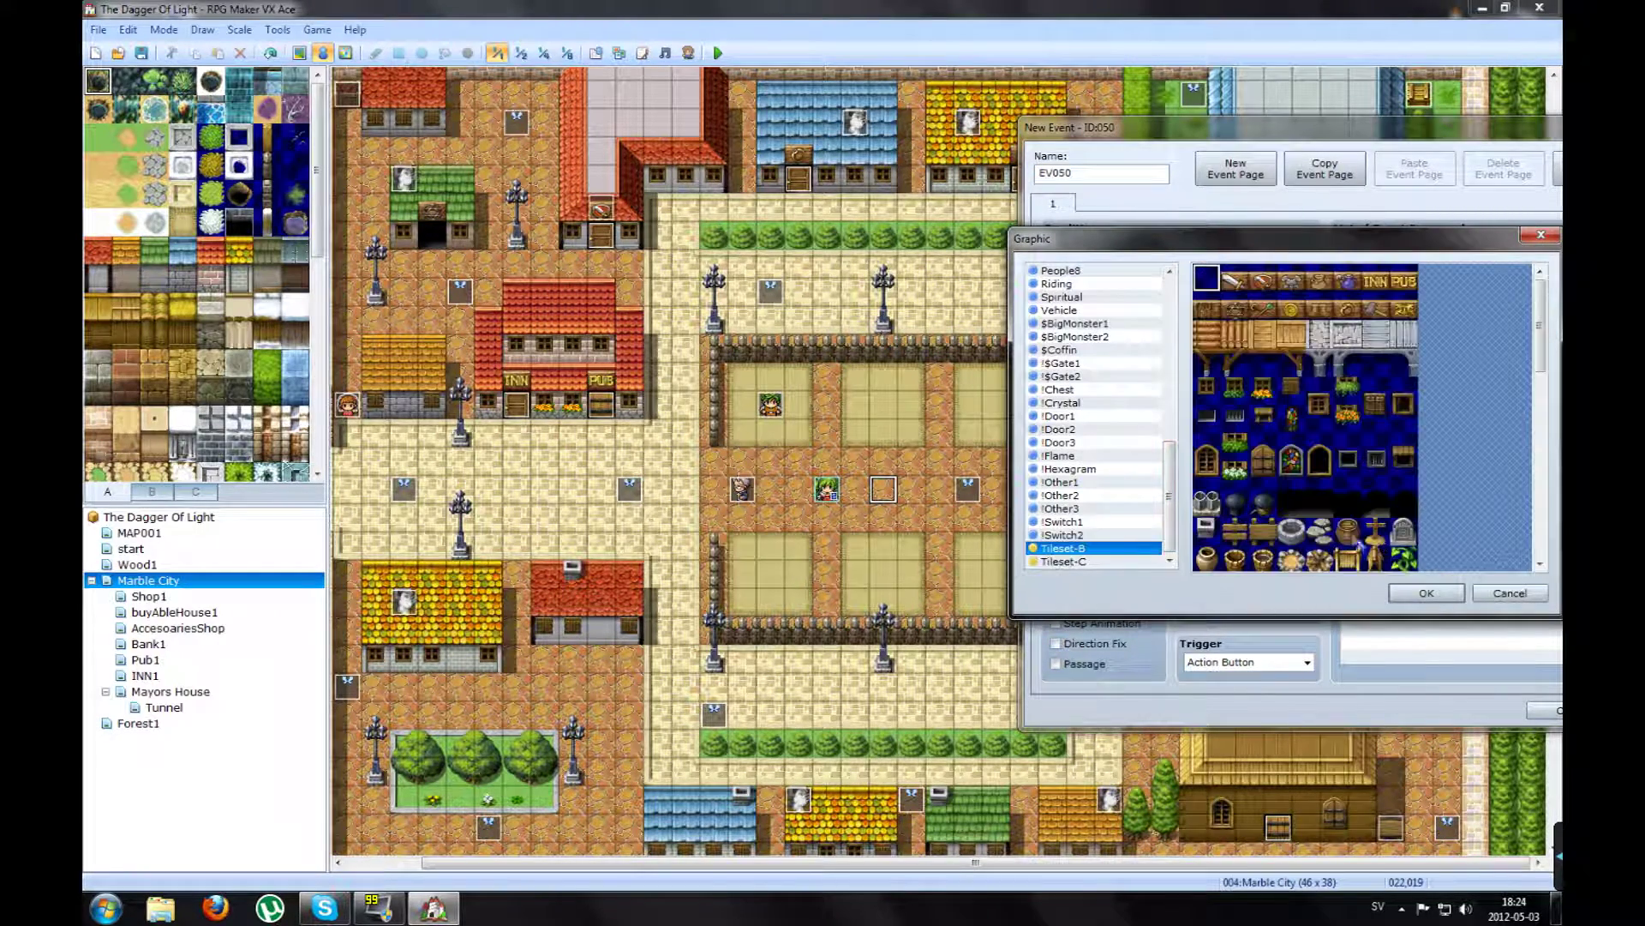
click(1303, 500)
scroll(1305, 481, down, 2)
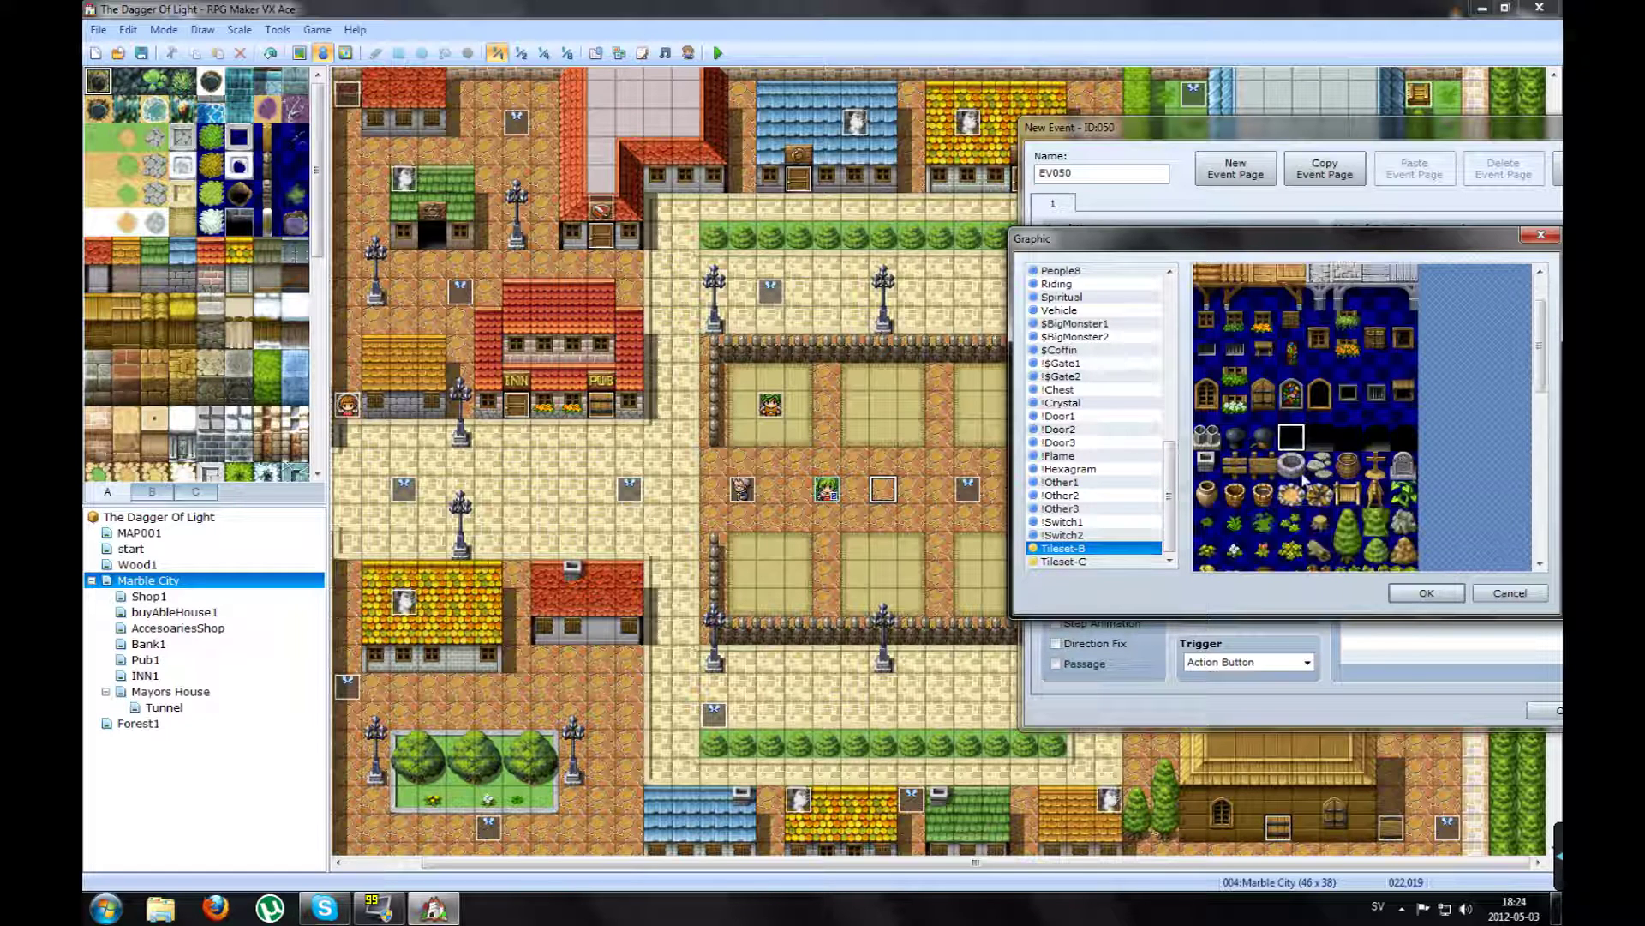
scroll(1305, 482, down, 2)
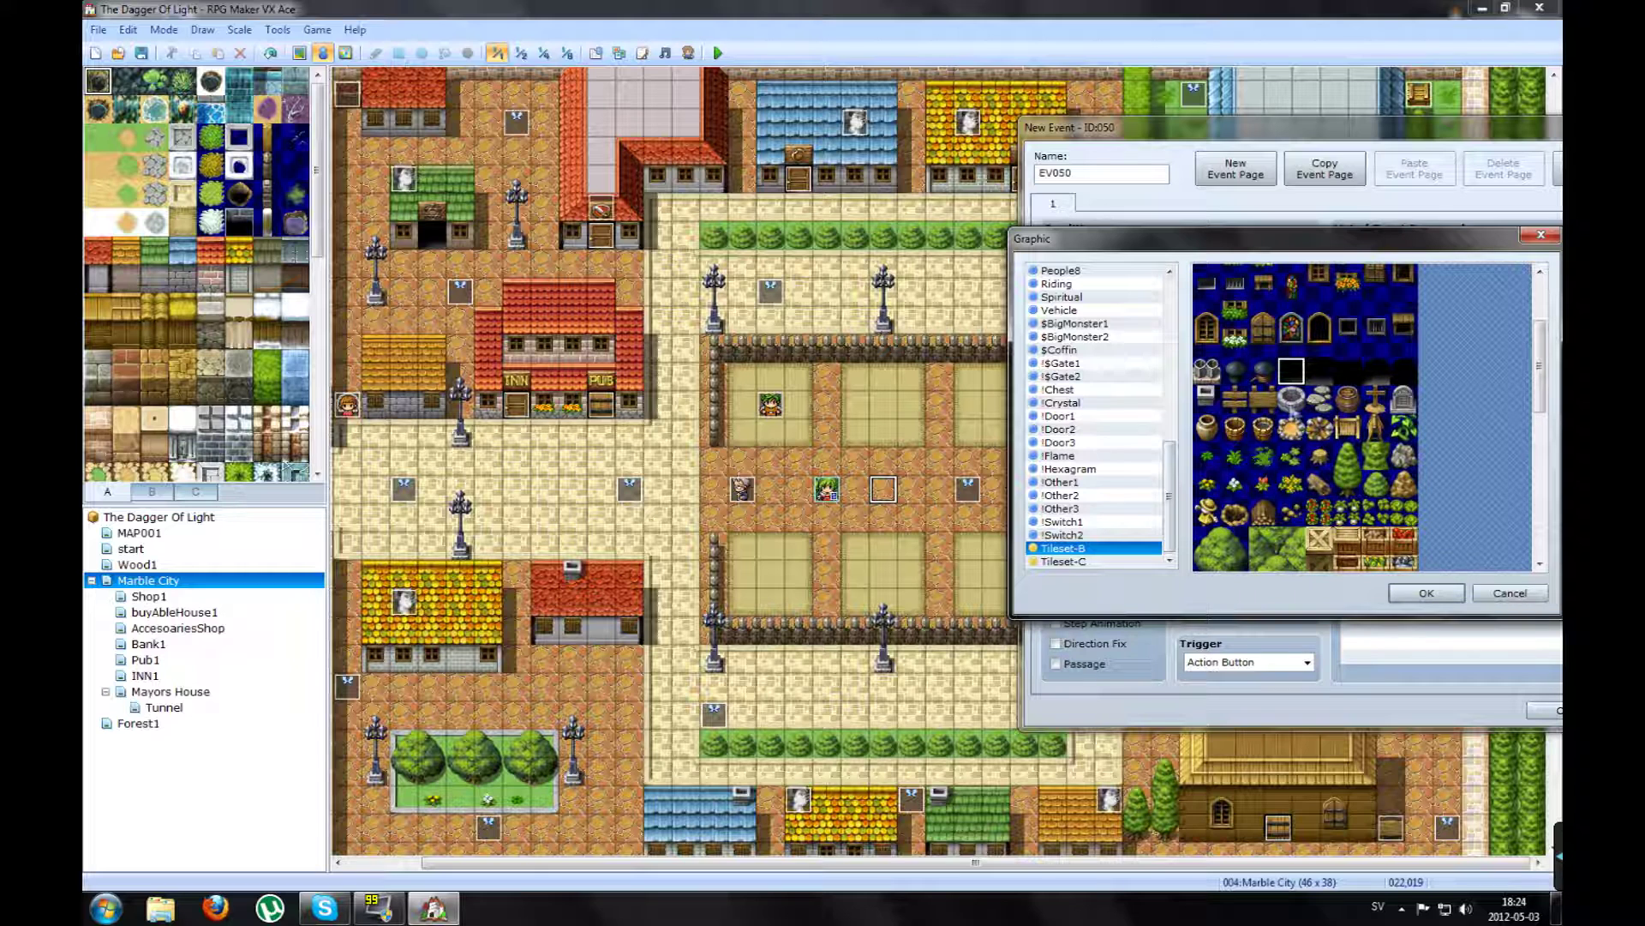
click(1293, 393)
double_click(1261, 400)
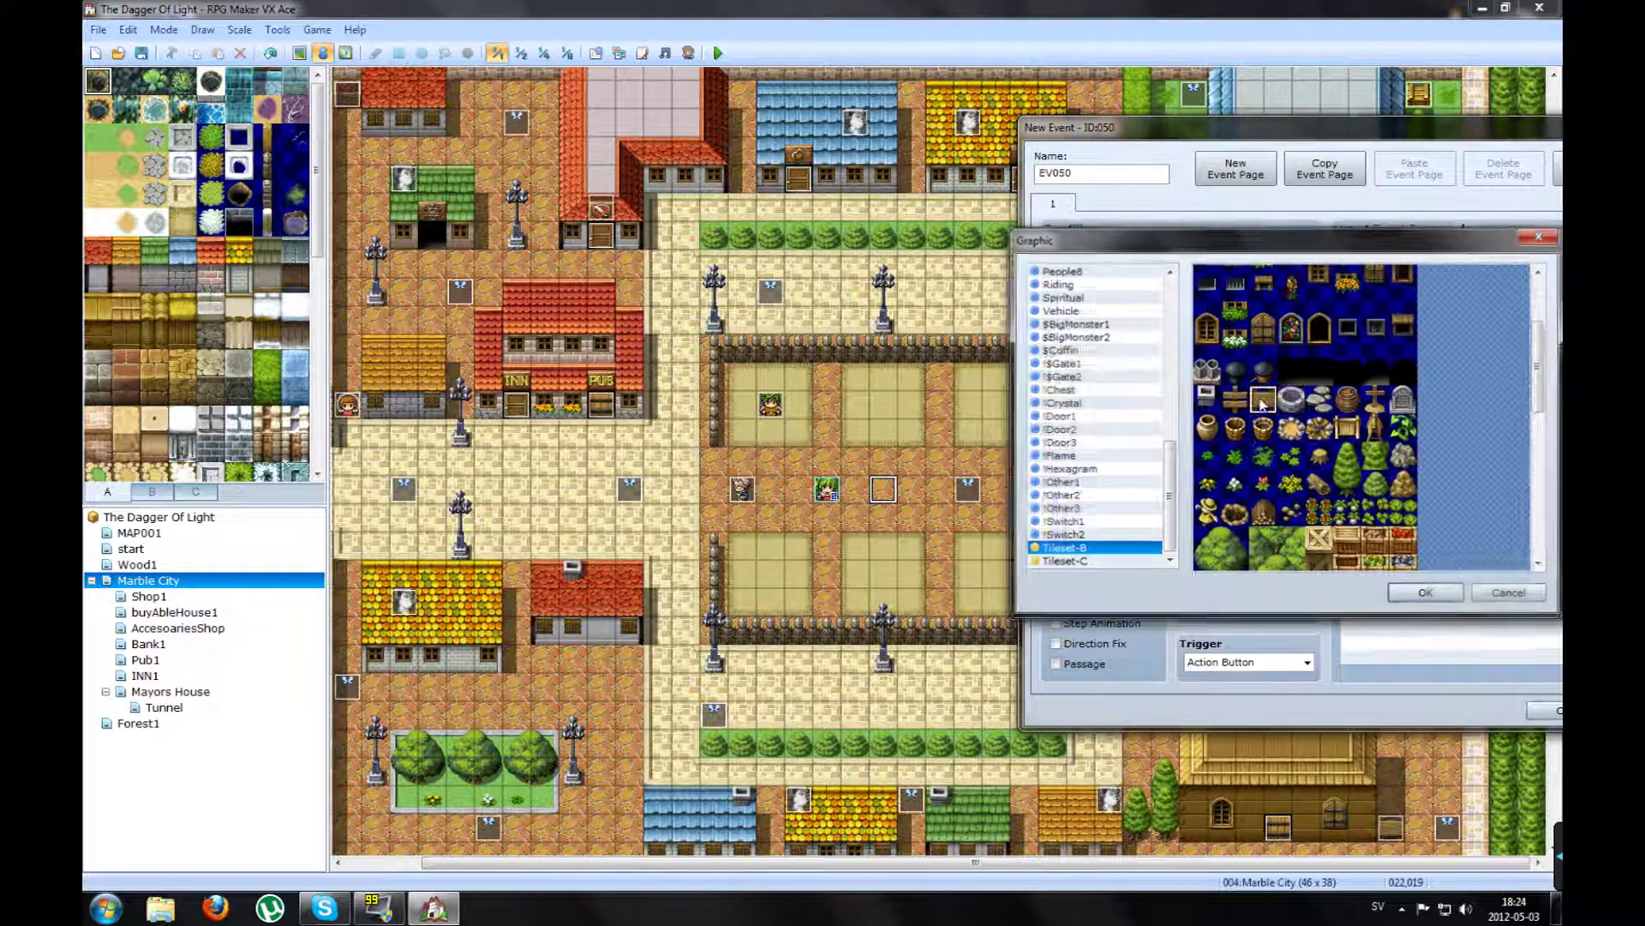
drag(1337, 135, 646, 113)
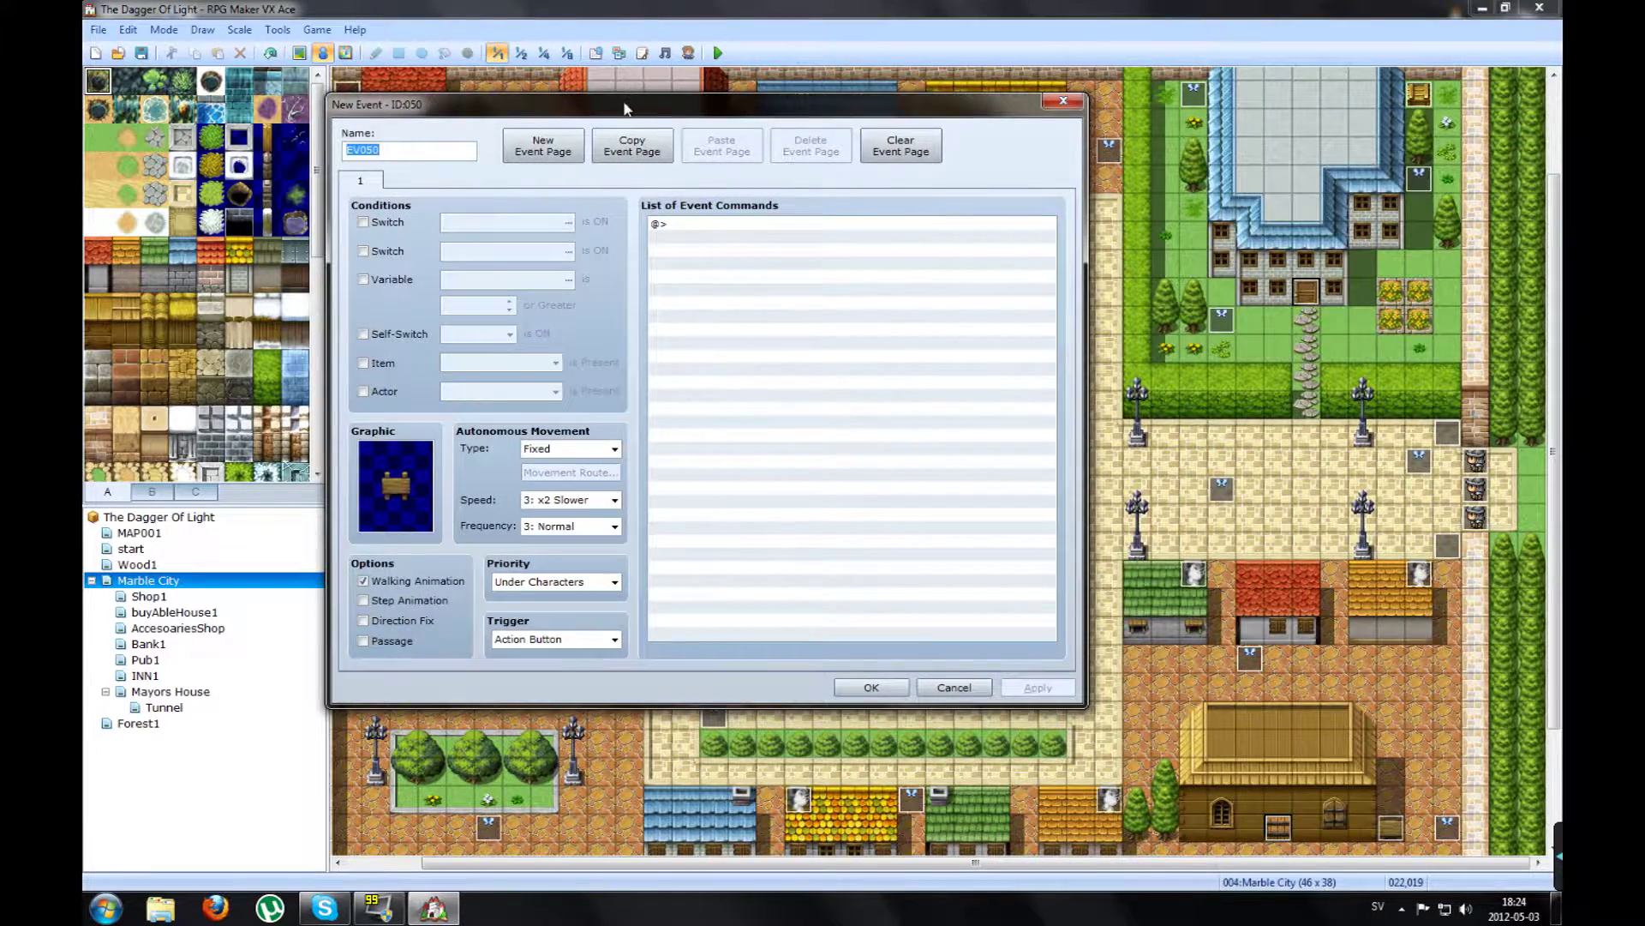
drag(625, 108, 1041, 129)
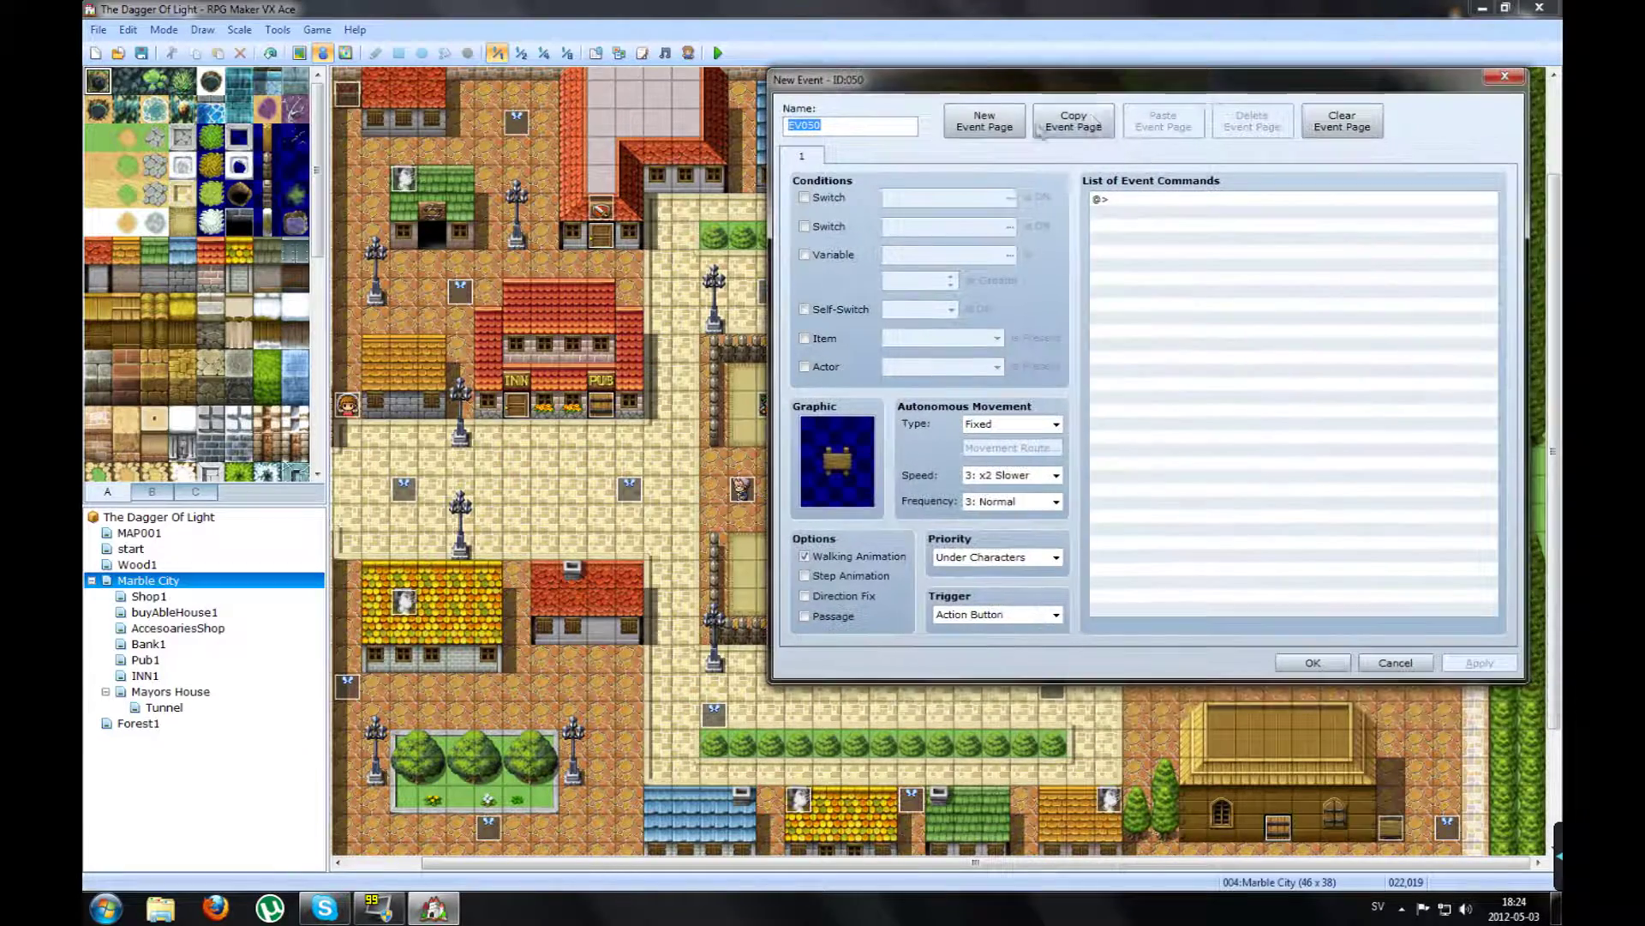
drag(1108, 84, 947, 90)
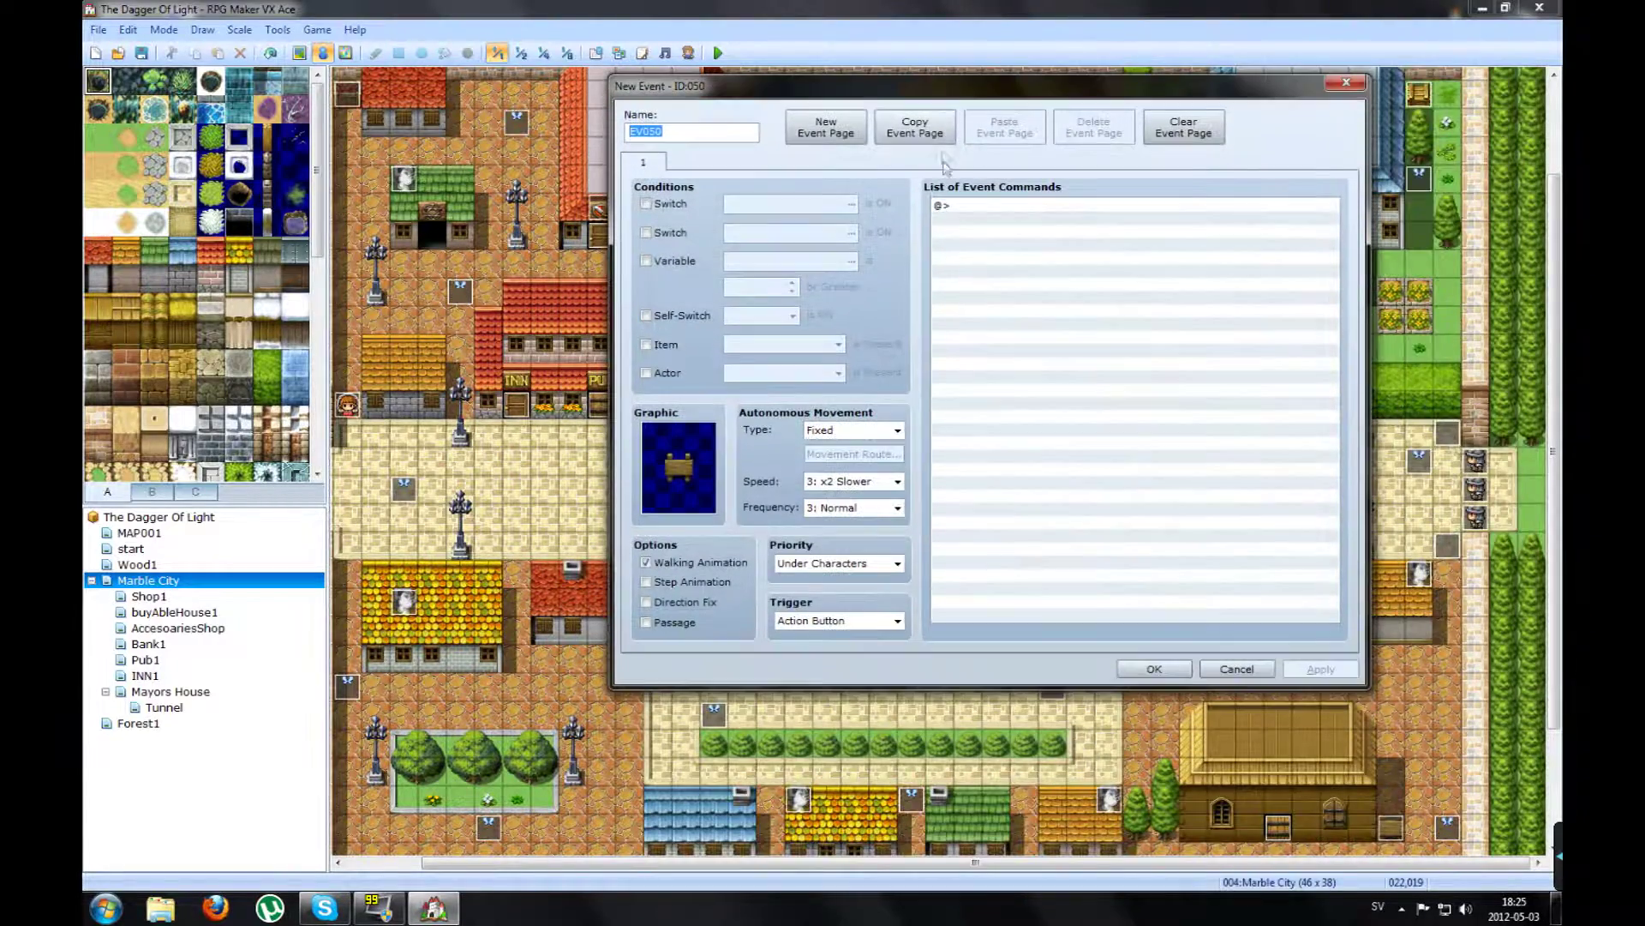
Step: Insert a Display Choices command with 'Enter A Code!' and 'Quit!', cancel mapped to Quit!
click(986, 206)
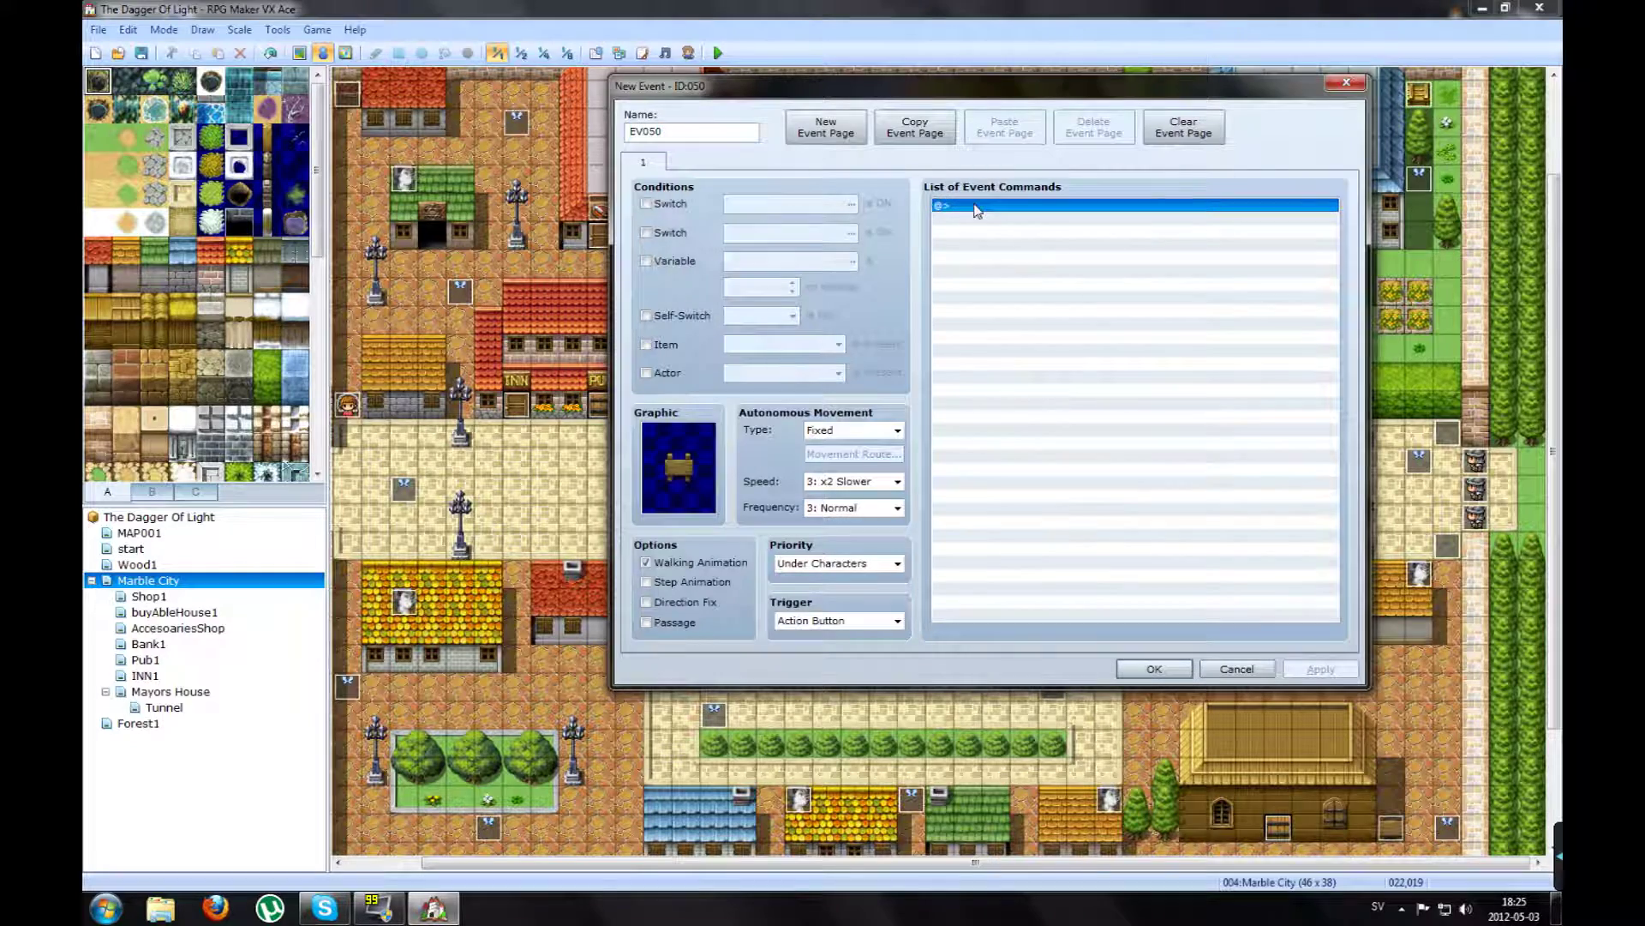
right_click(976, 211)
click(1004, 223)
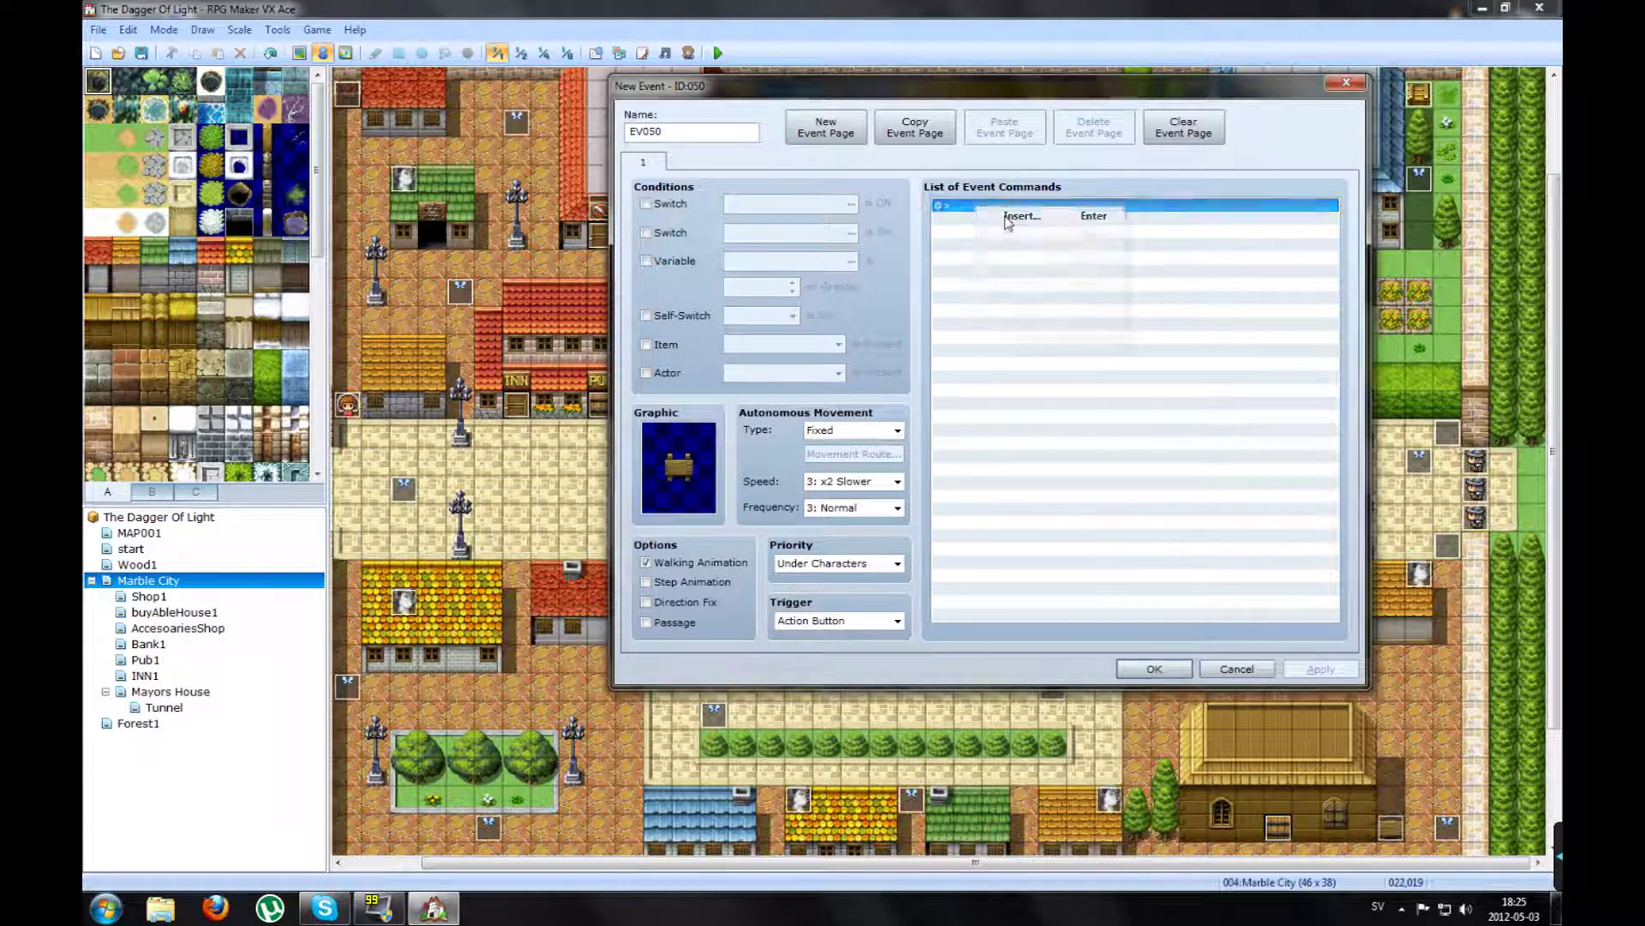
drag(1046, 154, 1213, 121)
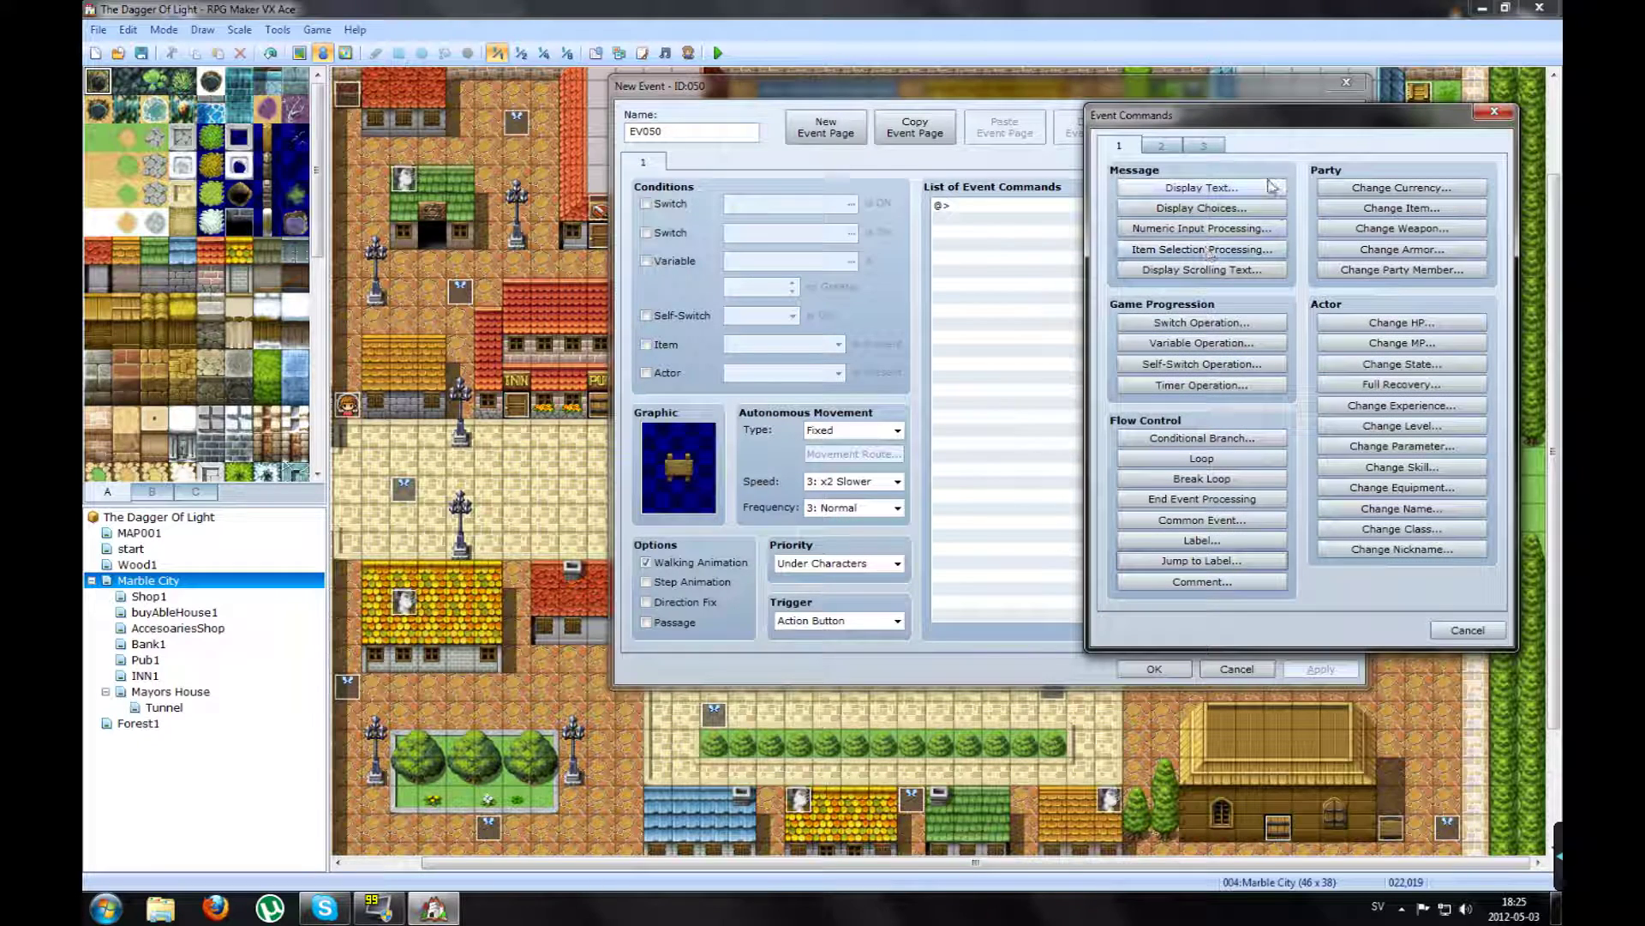
click(1197, 209)
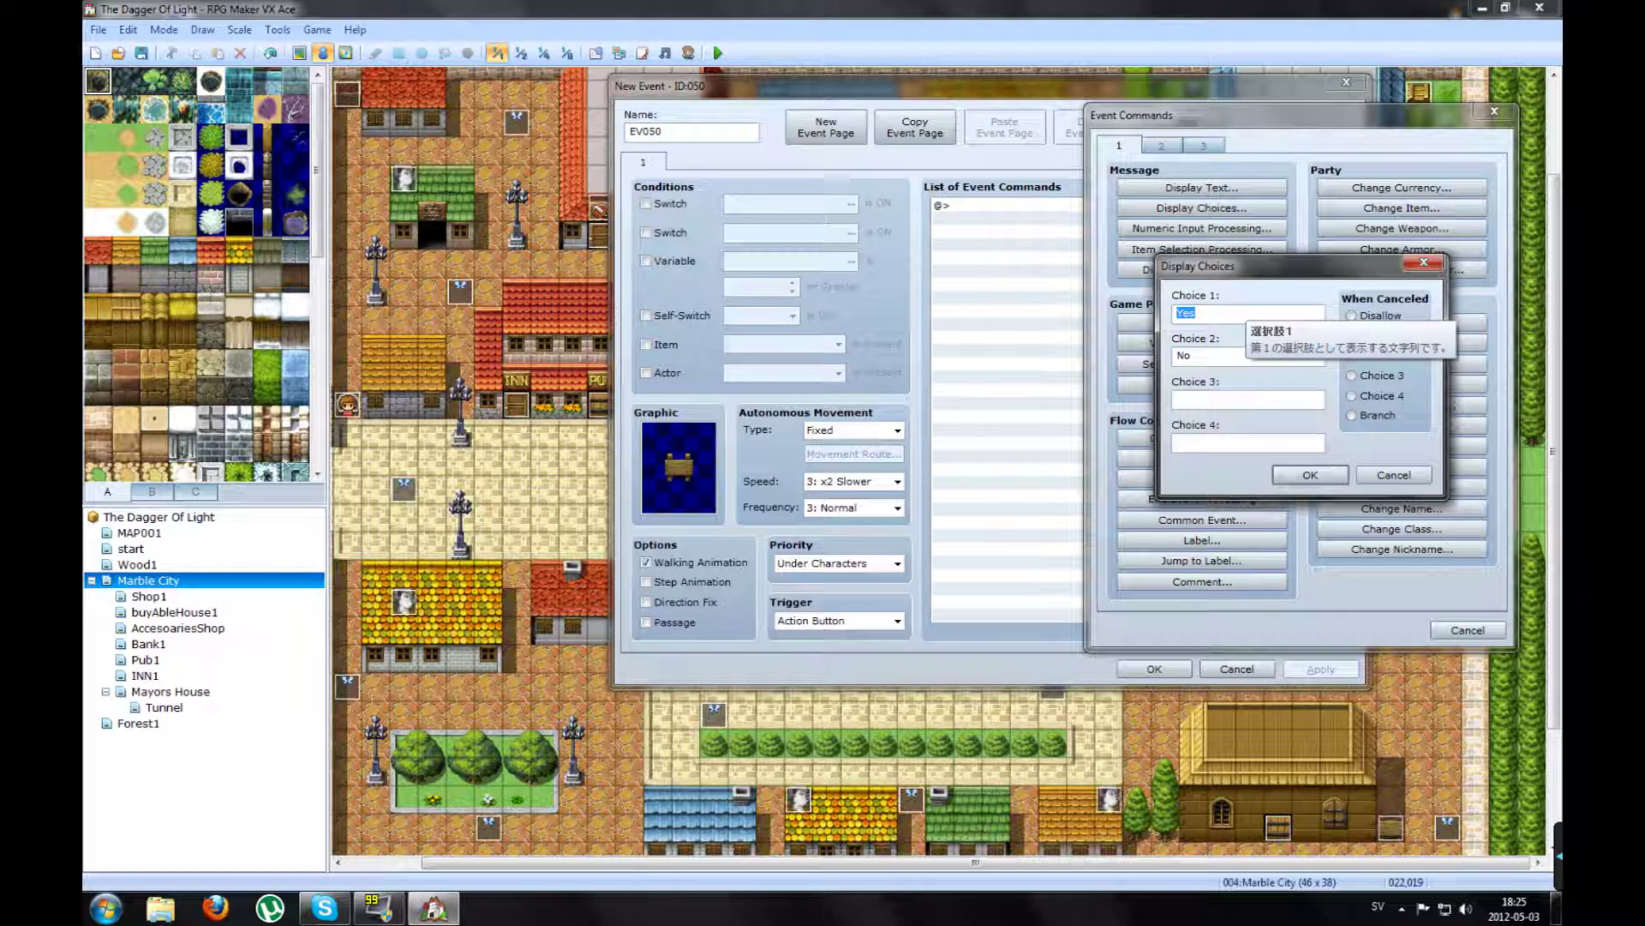
text(Enter 'A Code!)
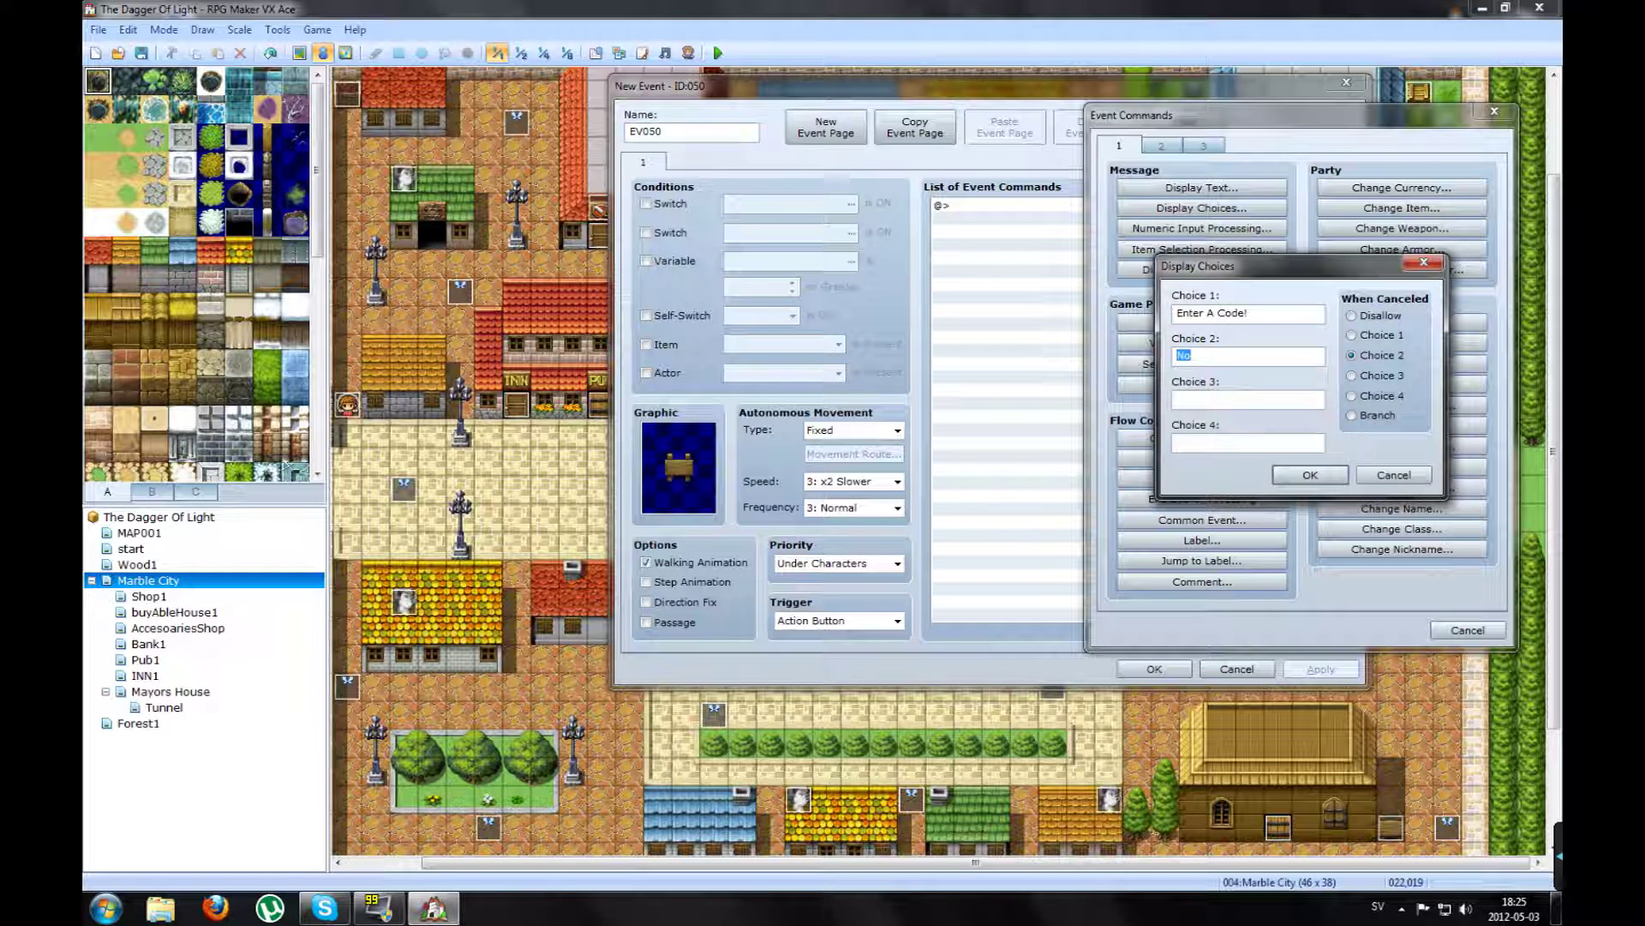
text(Quit!)
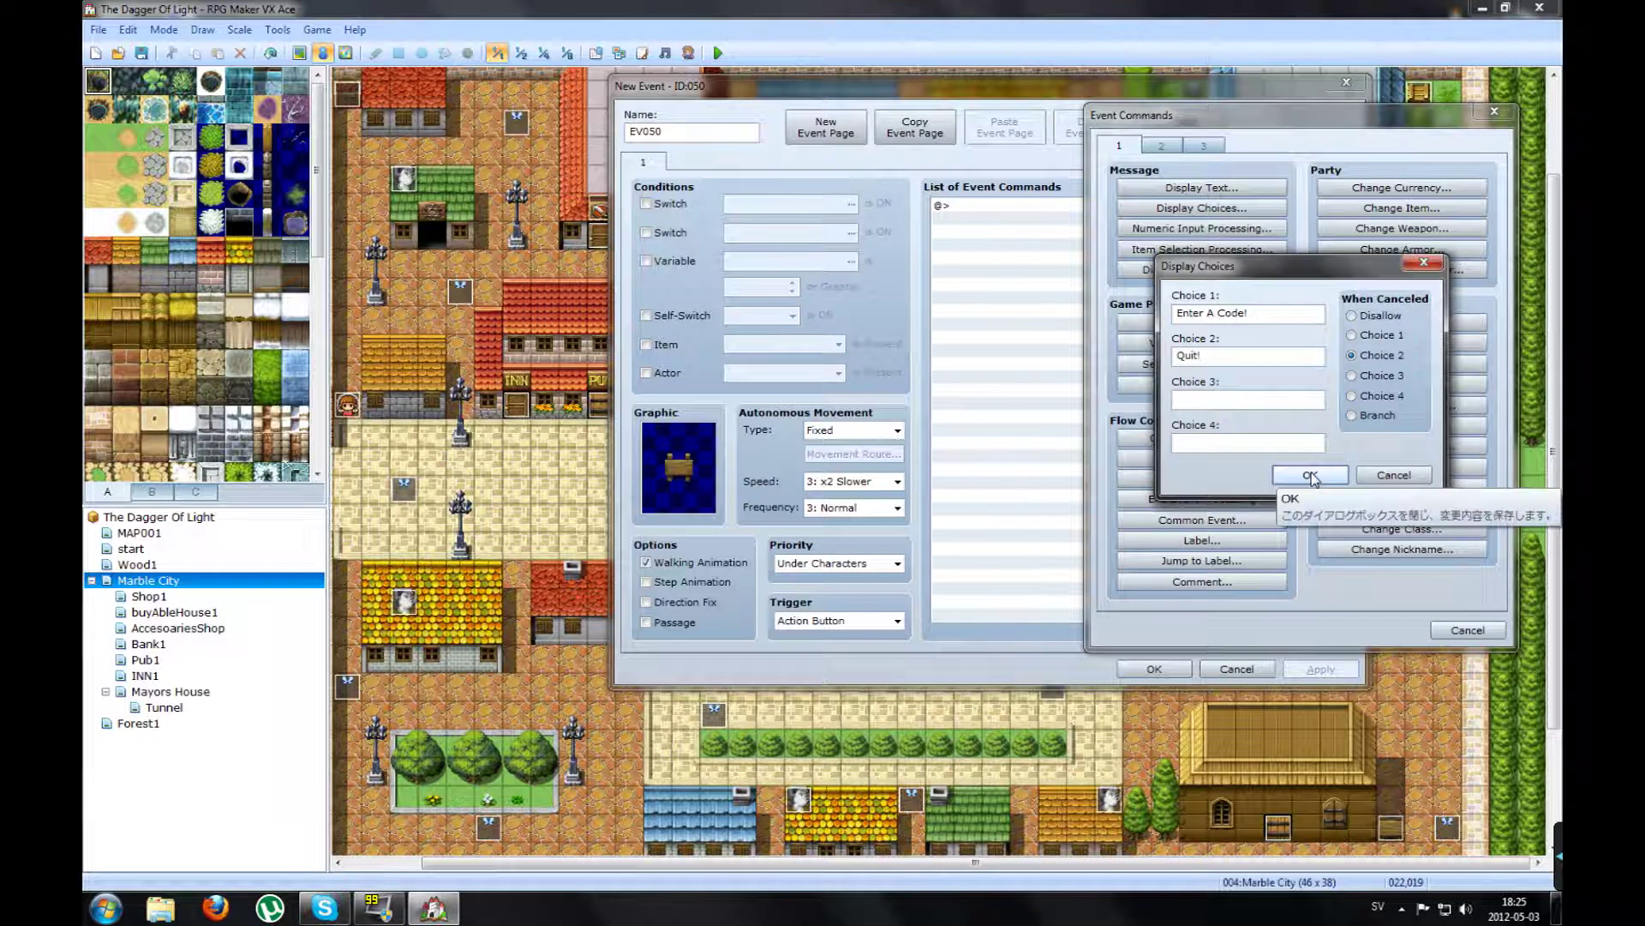
click(1312, 477)
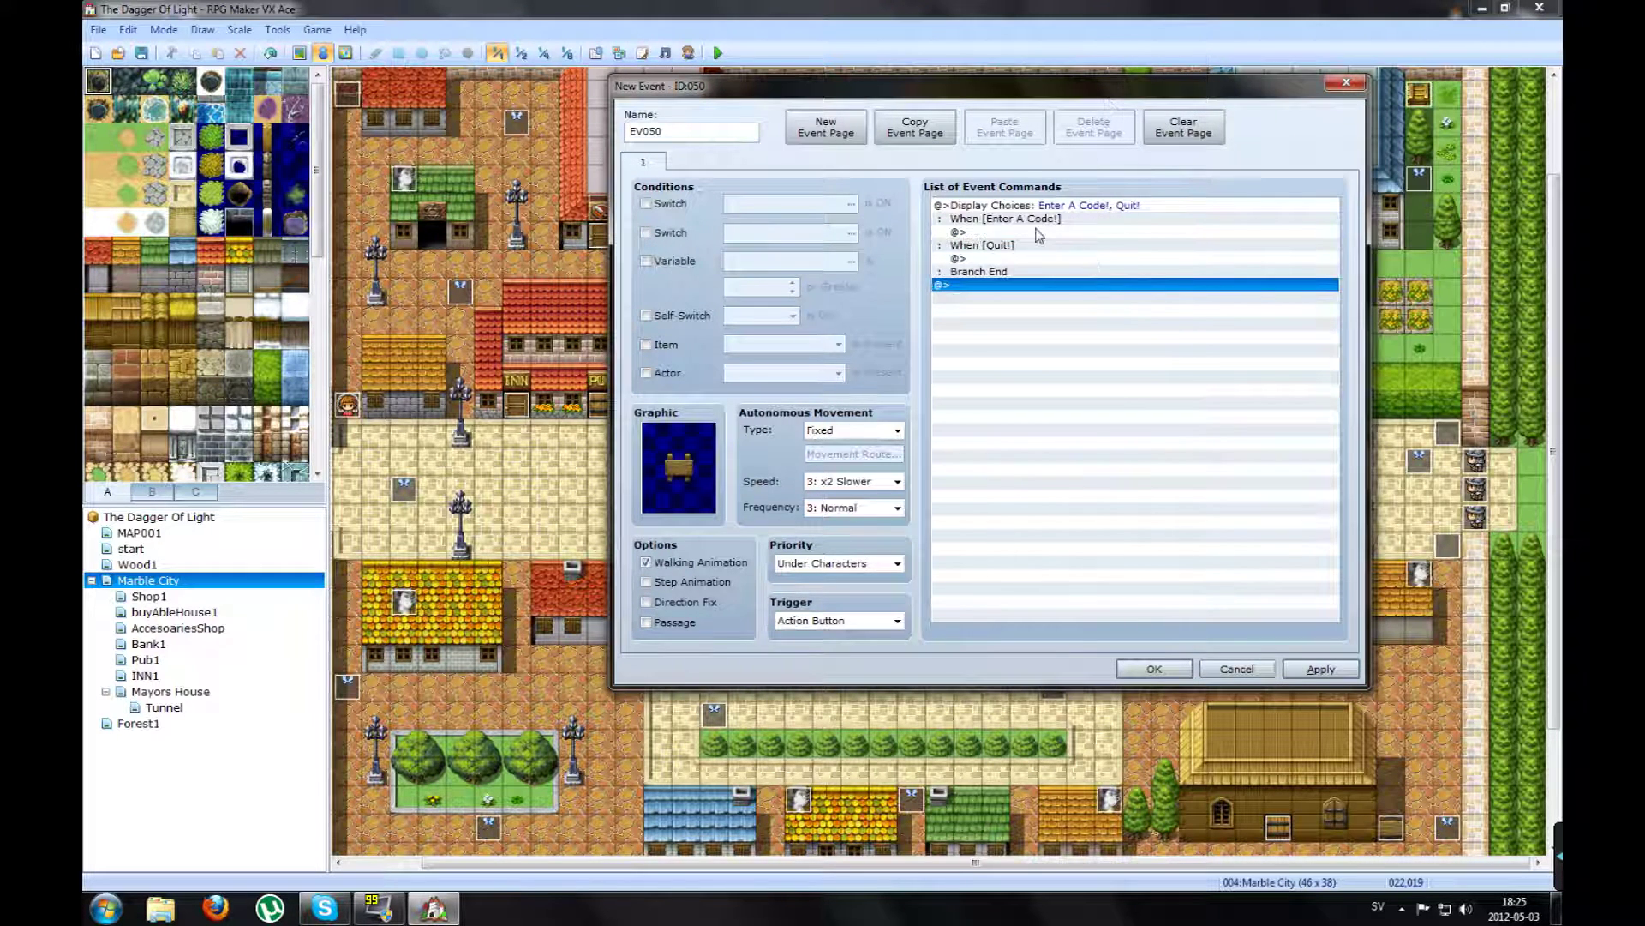
click(1001, 235)
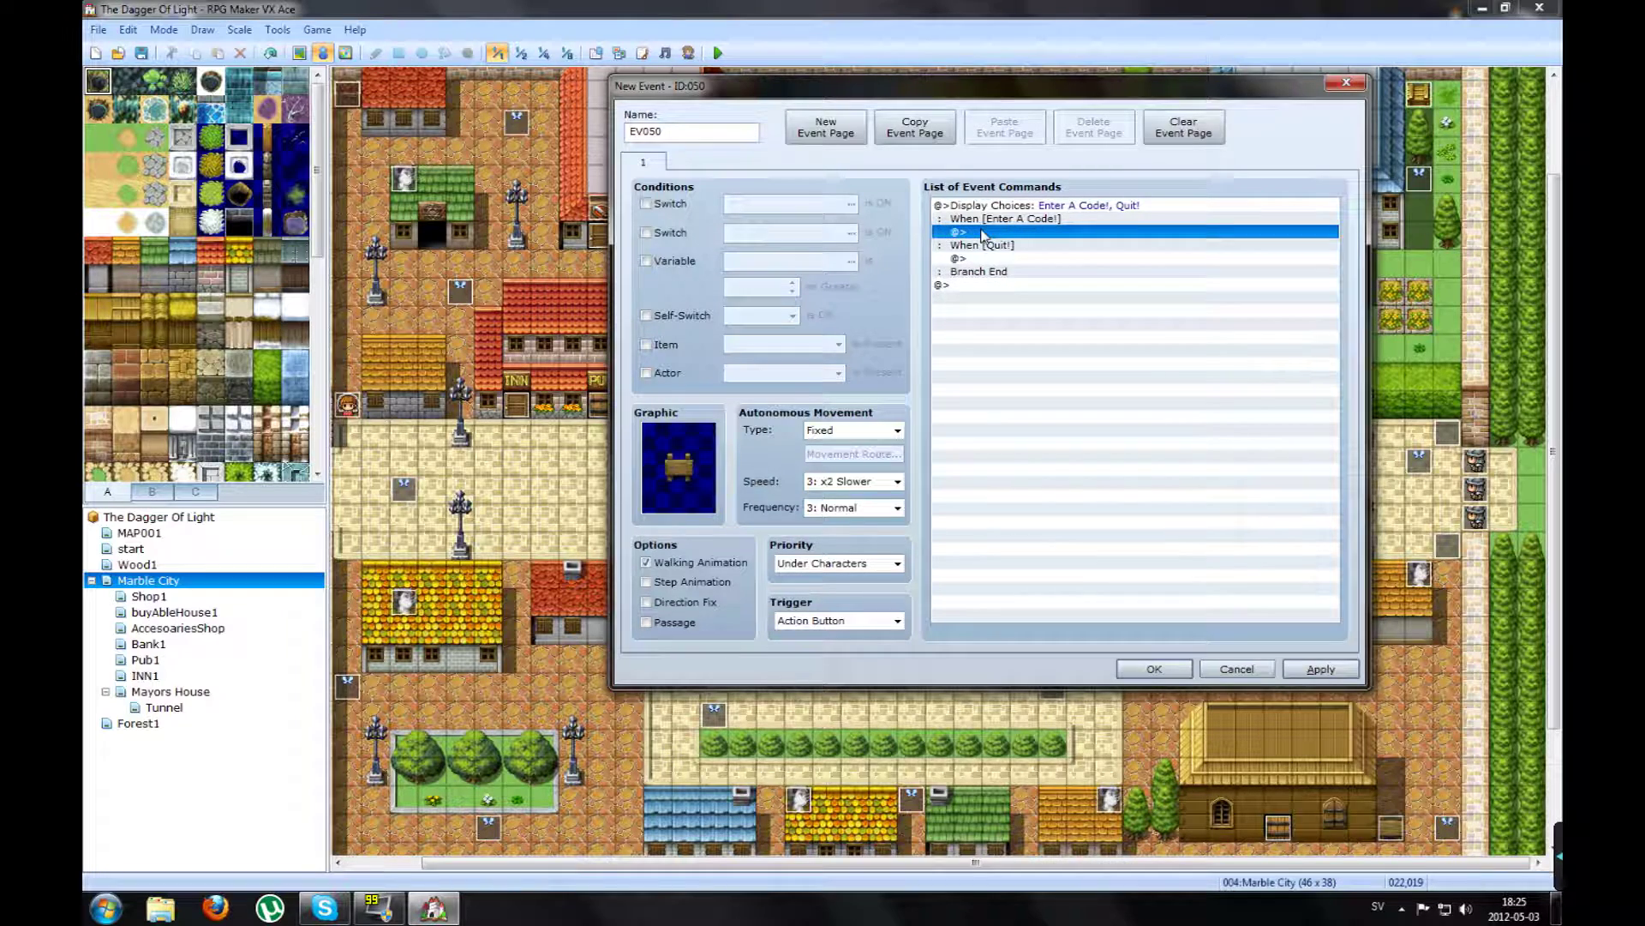
Step: Add Numeric Input Processing under Enter A Code! and rename variable 0100 to 'Cheat'
double_click(983, 235)
drag(1067, 167, 1296, 106)
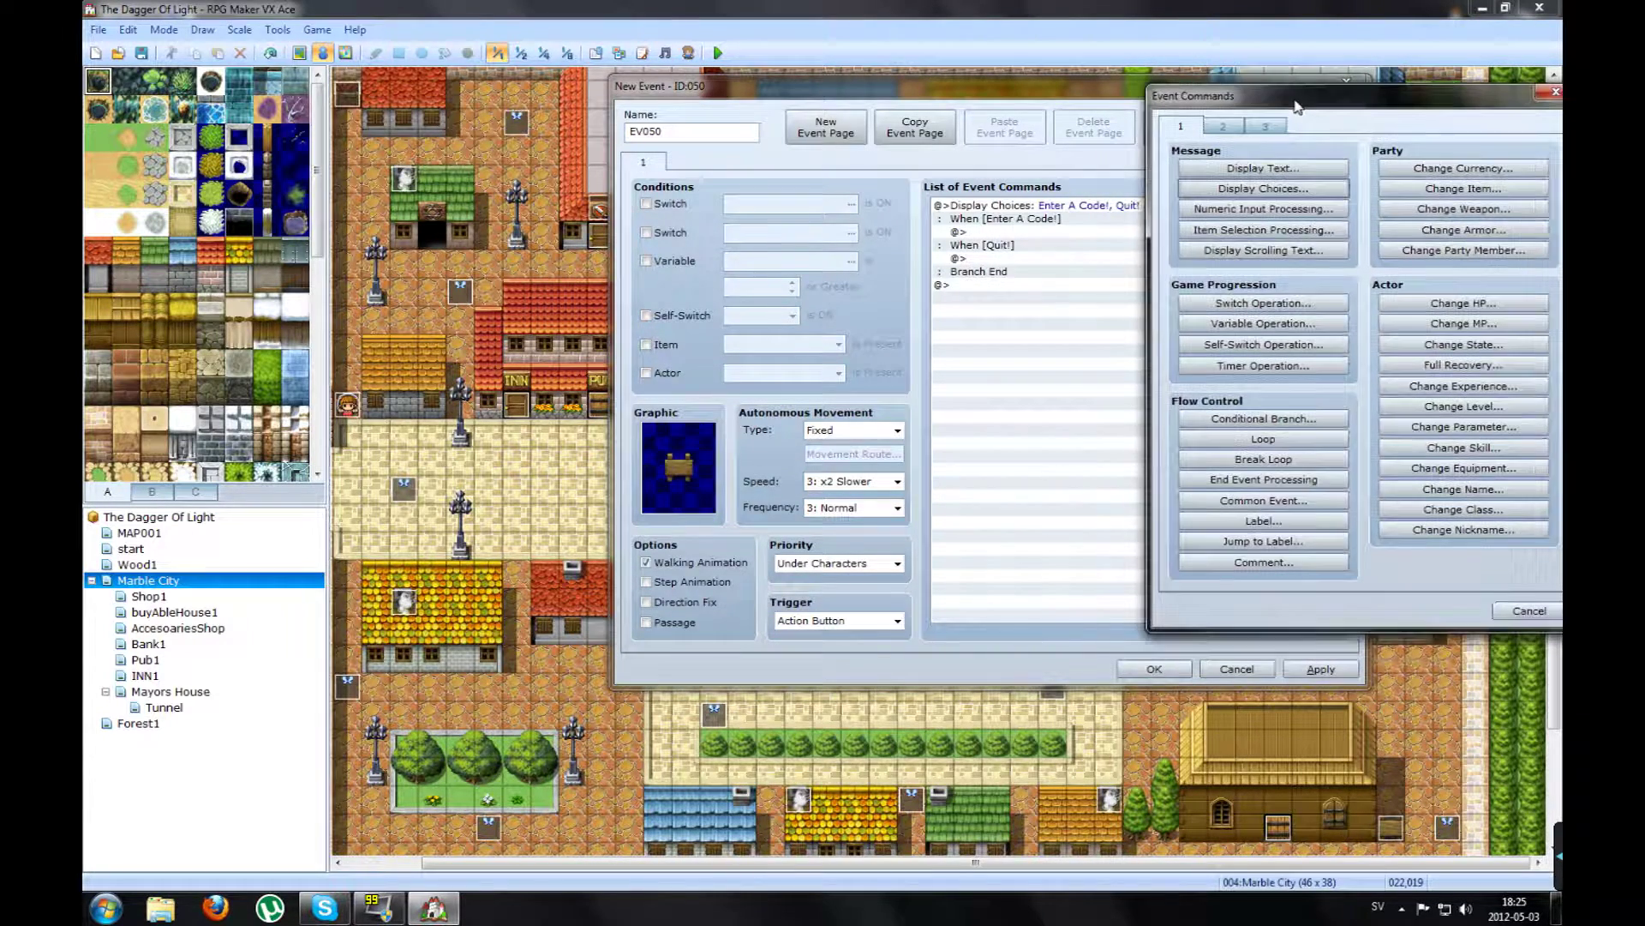
click(1318, 215)
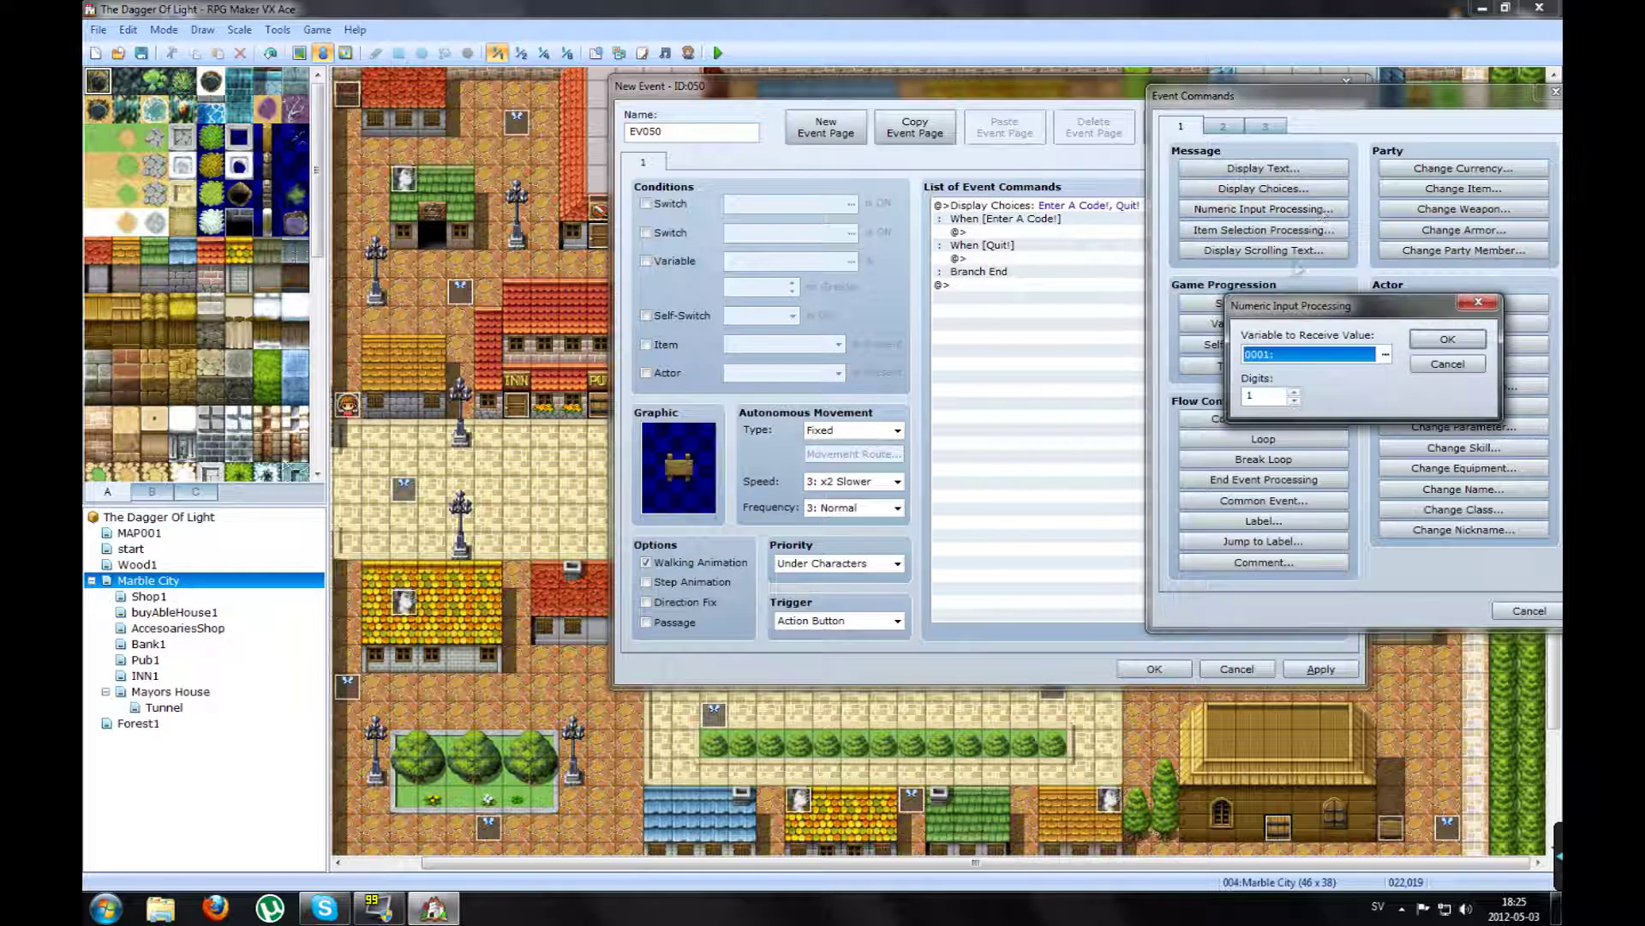
click(1386, 355)
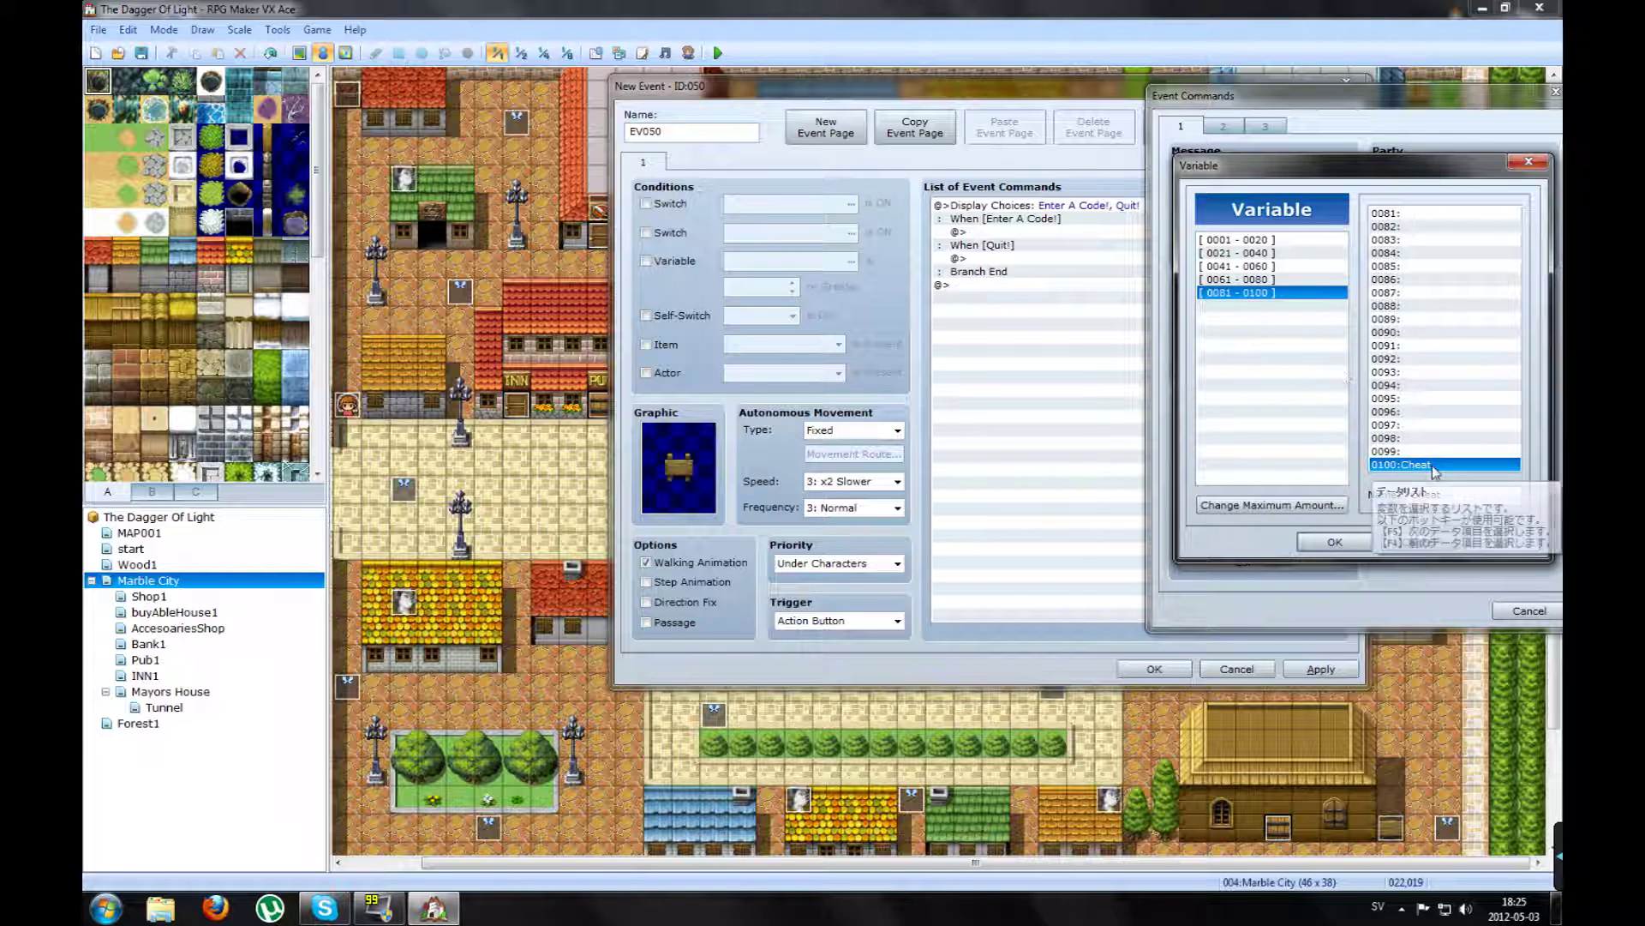
key(Tab)
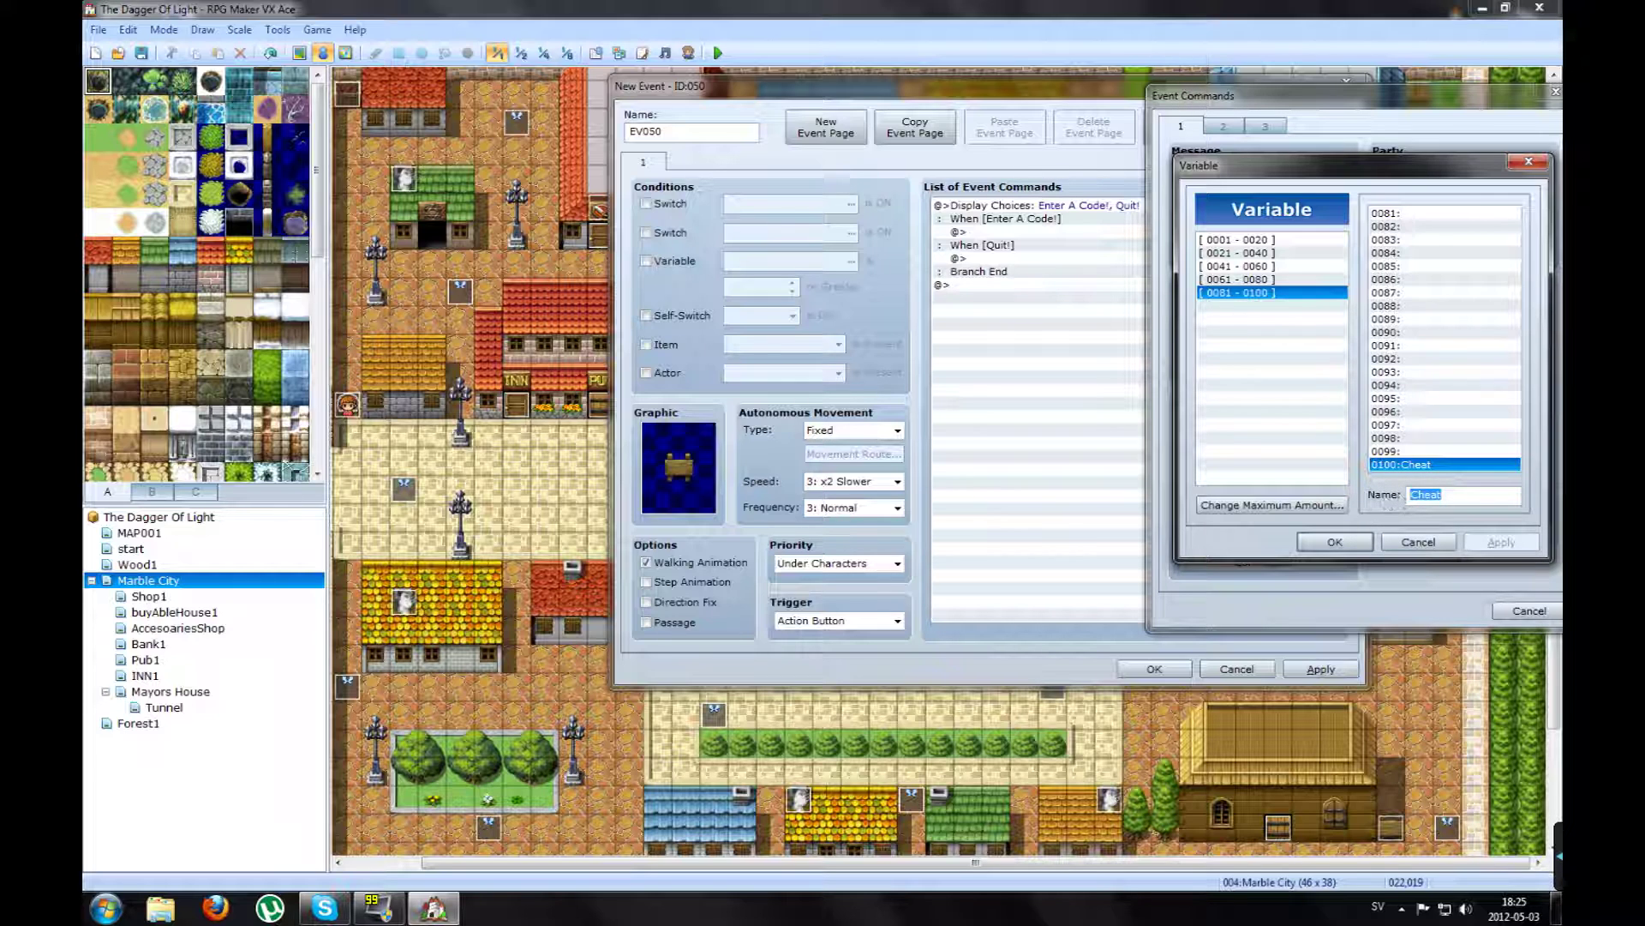
key(End)
key(shift+Home)
text(Cheat)
click(1501, 544)
Step: Store the 6-digit numeric input in variable 0100:Cheat
click(1335, 542)
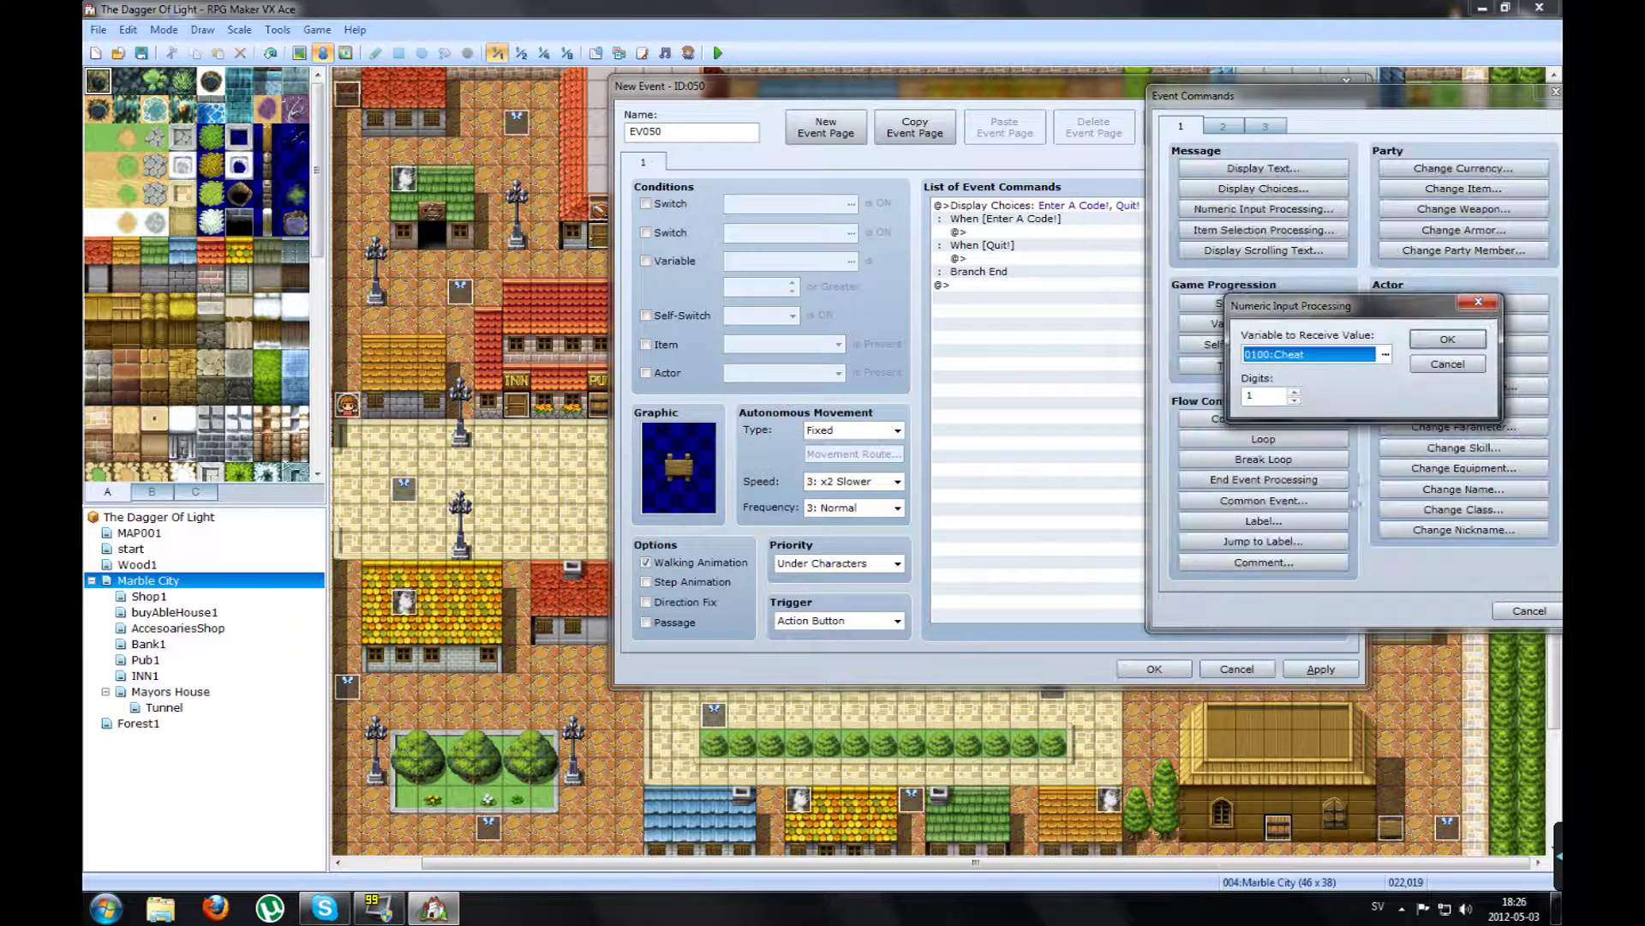
drag(1253, 395, 1235, 395)
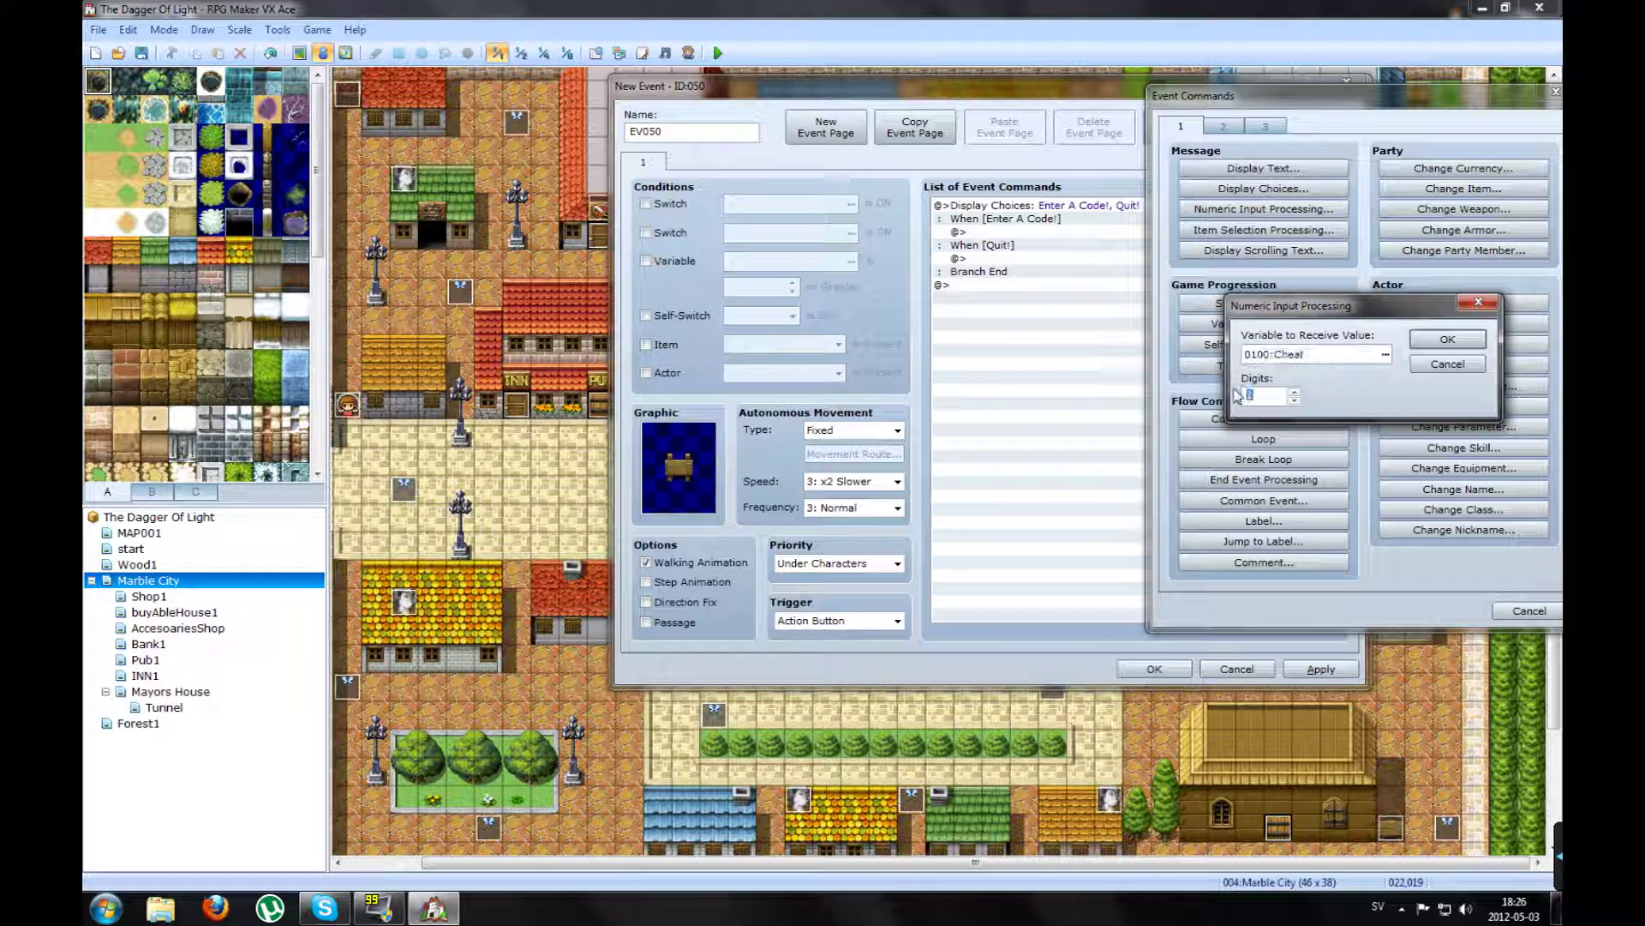
click(1447, 339)
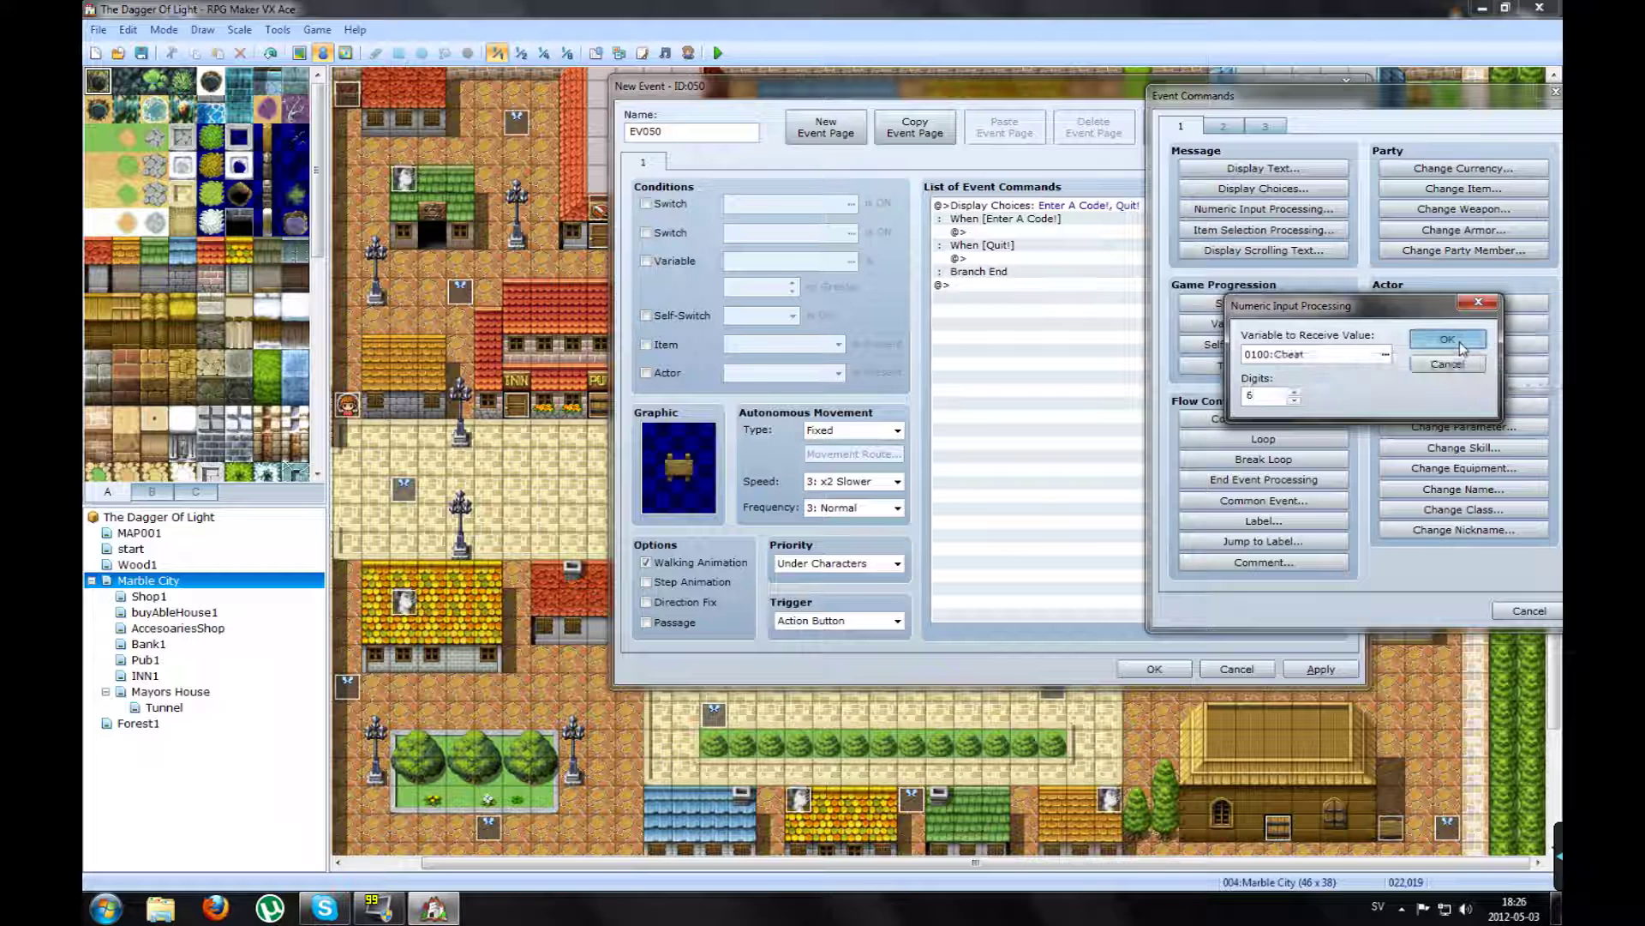
click(990, 298)
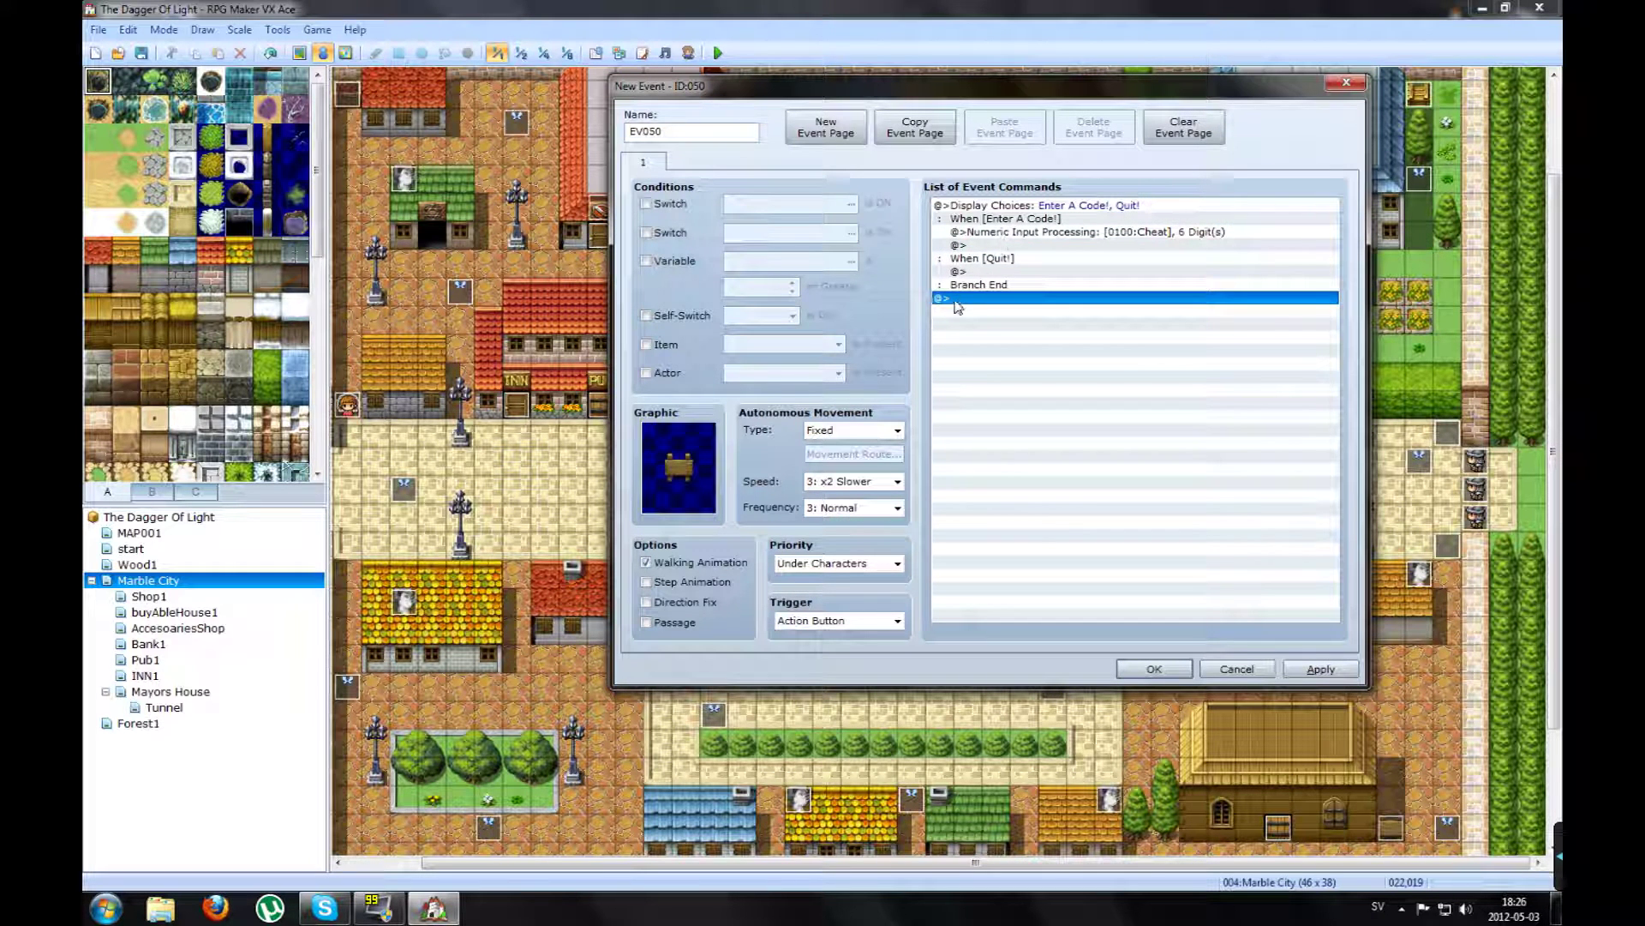
Step: Start a Conditional Branch based on variable 0100:Cheat
right_click(968, 306)
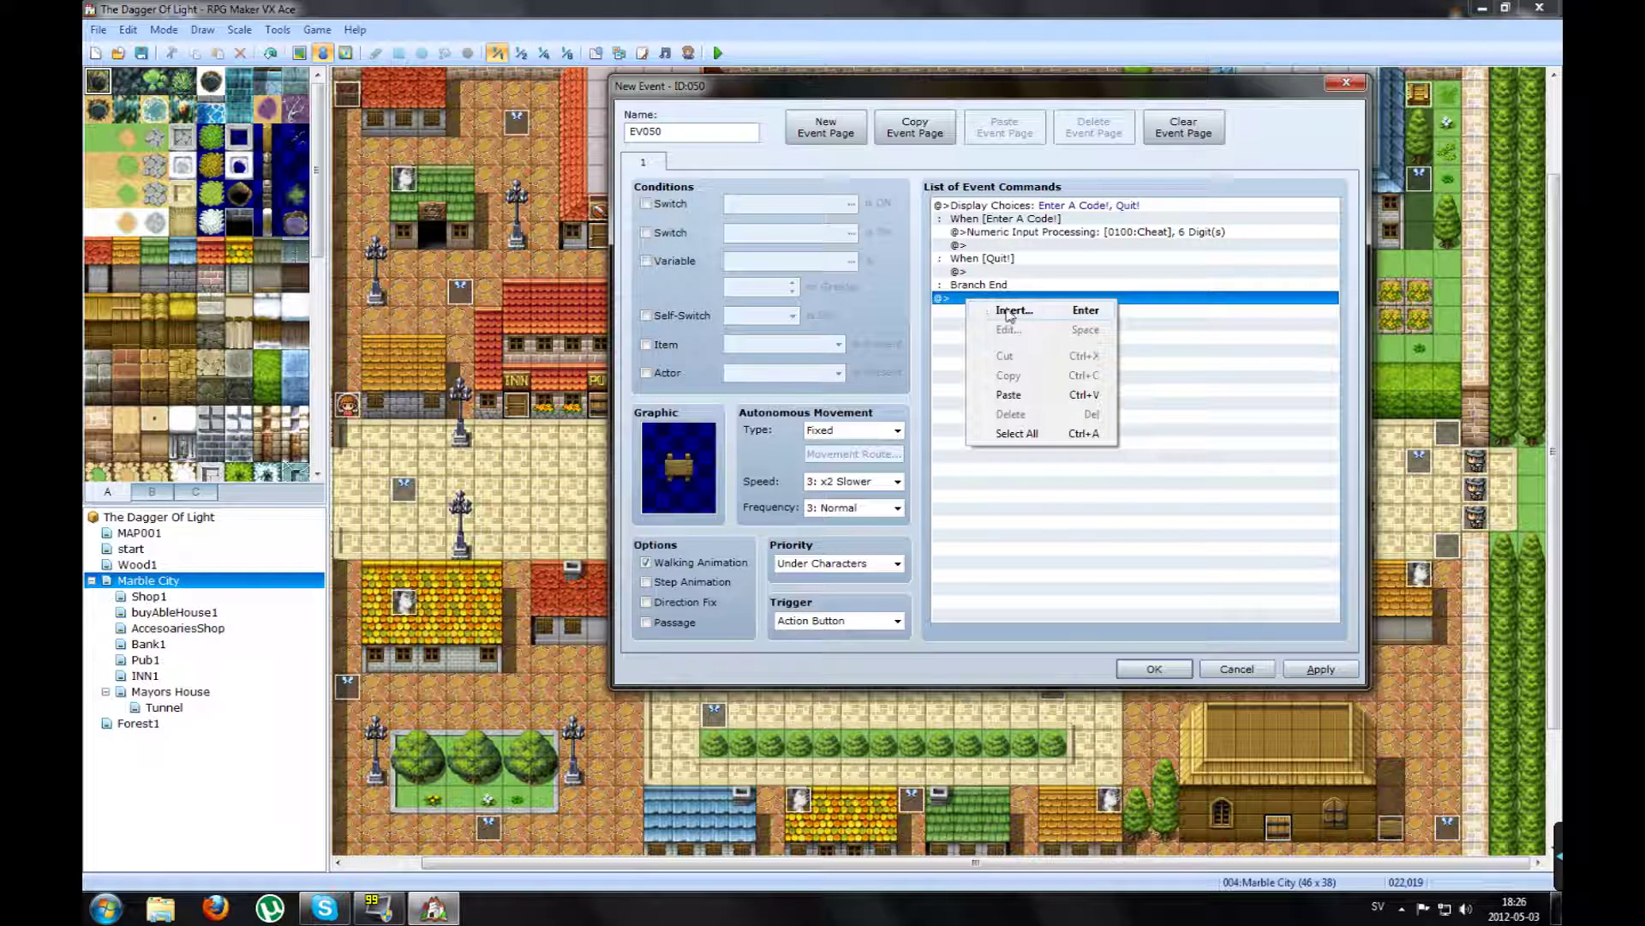
click(965, 305)
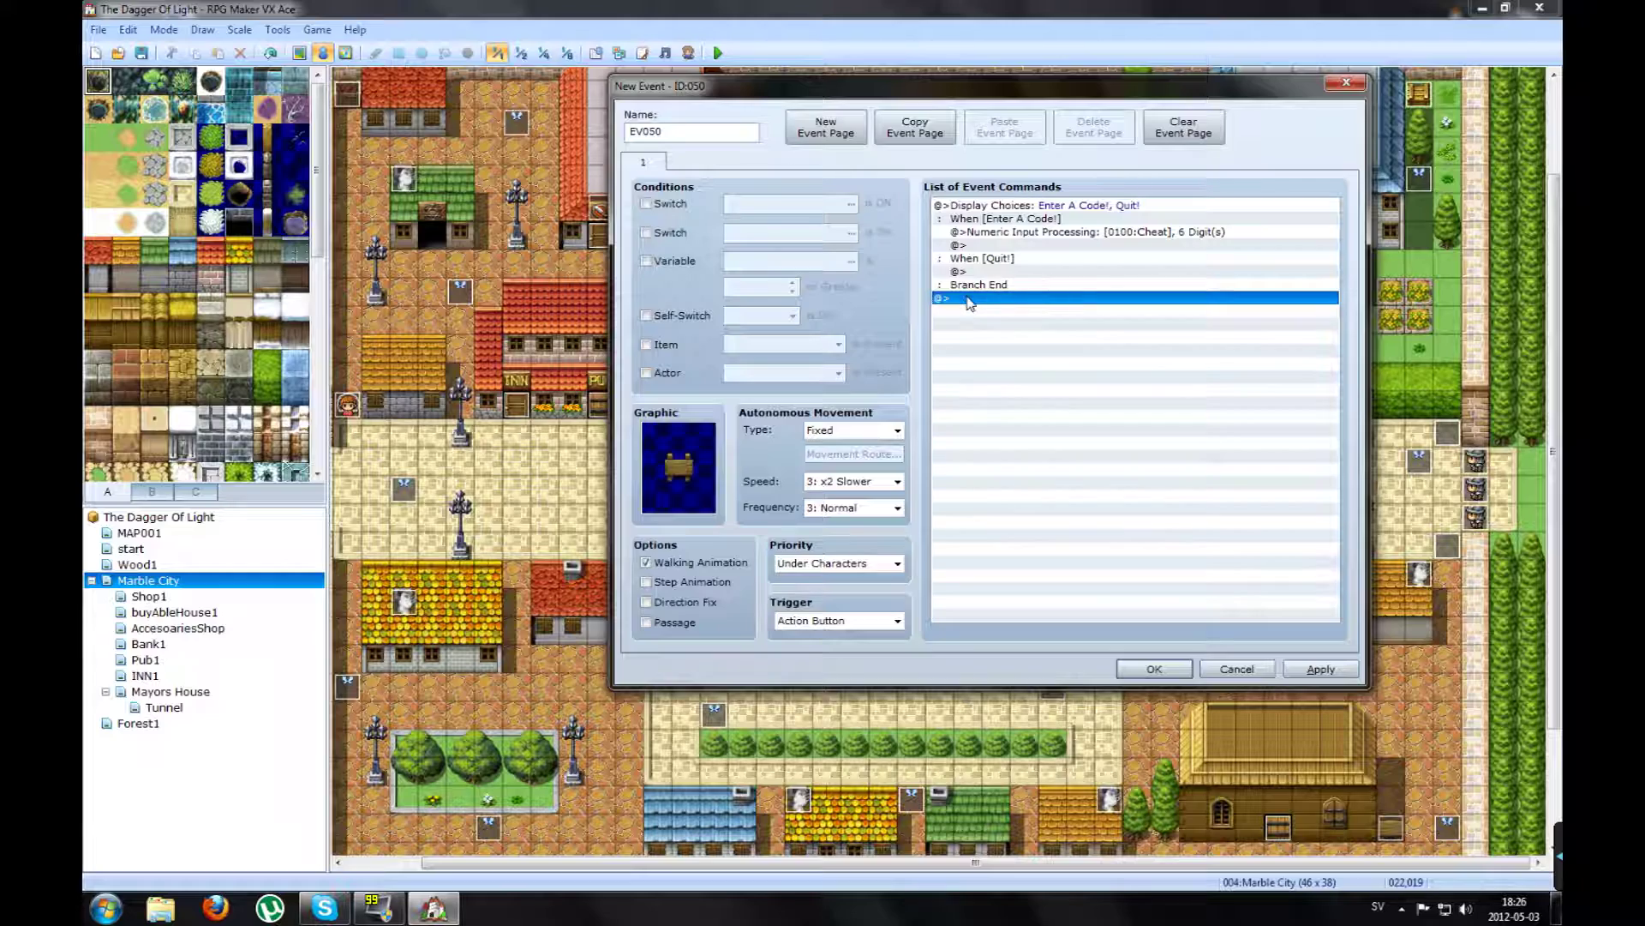
double_click(968, 304)
drag(1011, 135, 1238, 93)
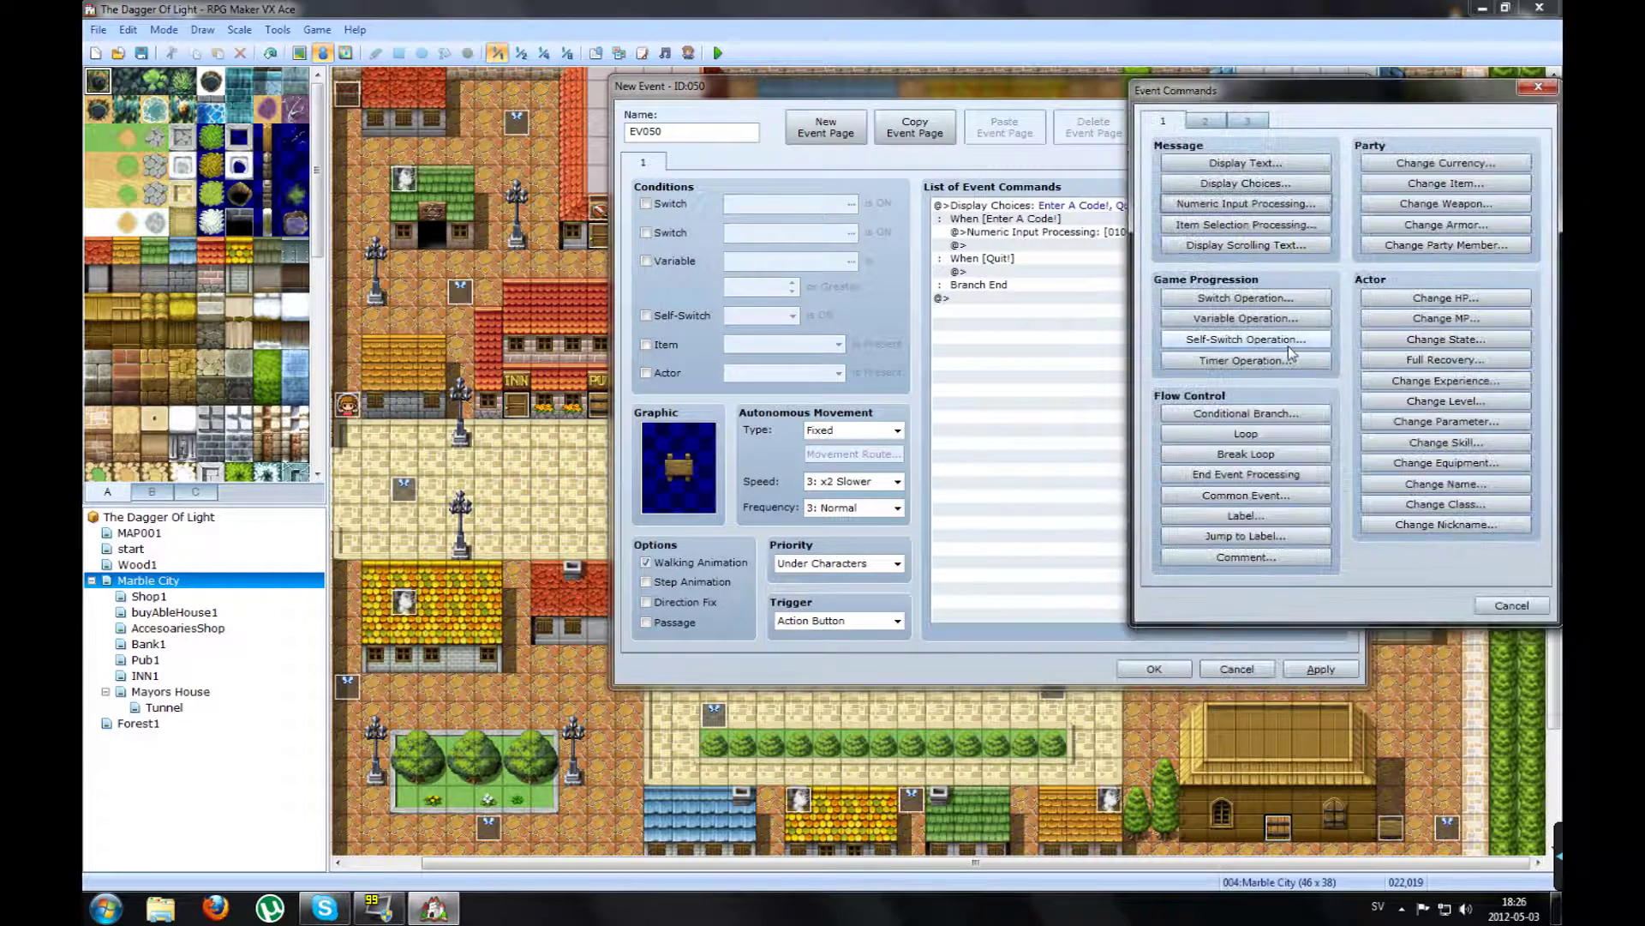
click(1266, 421)
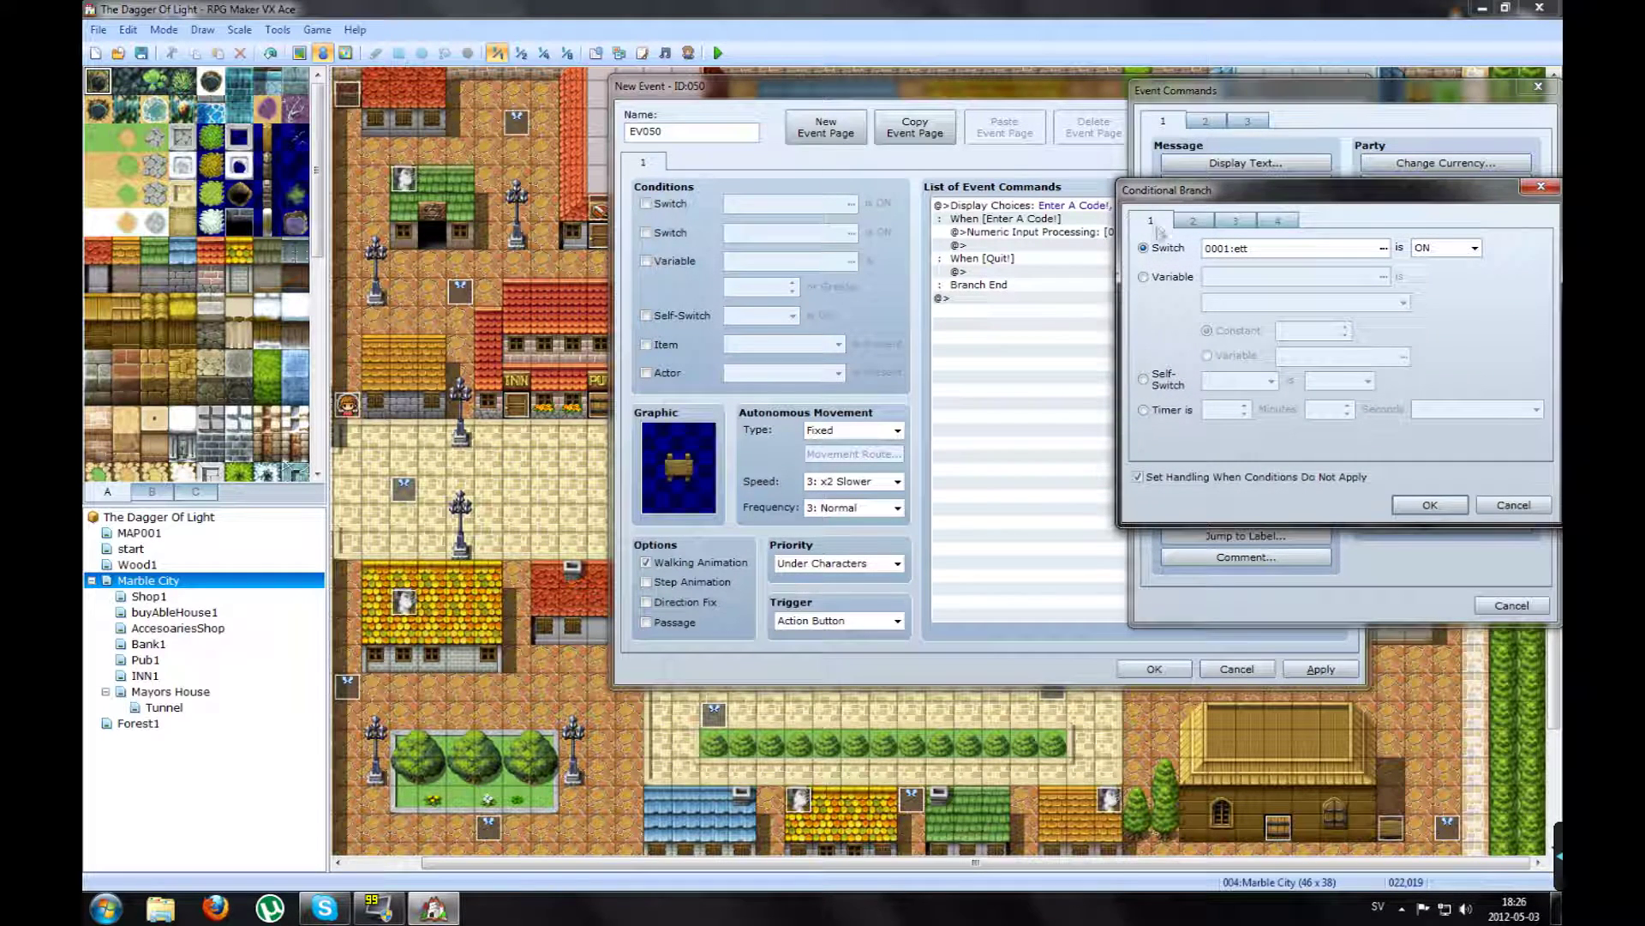
click(1188, 221)
click(1150, 221)
click(1145, 278)
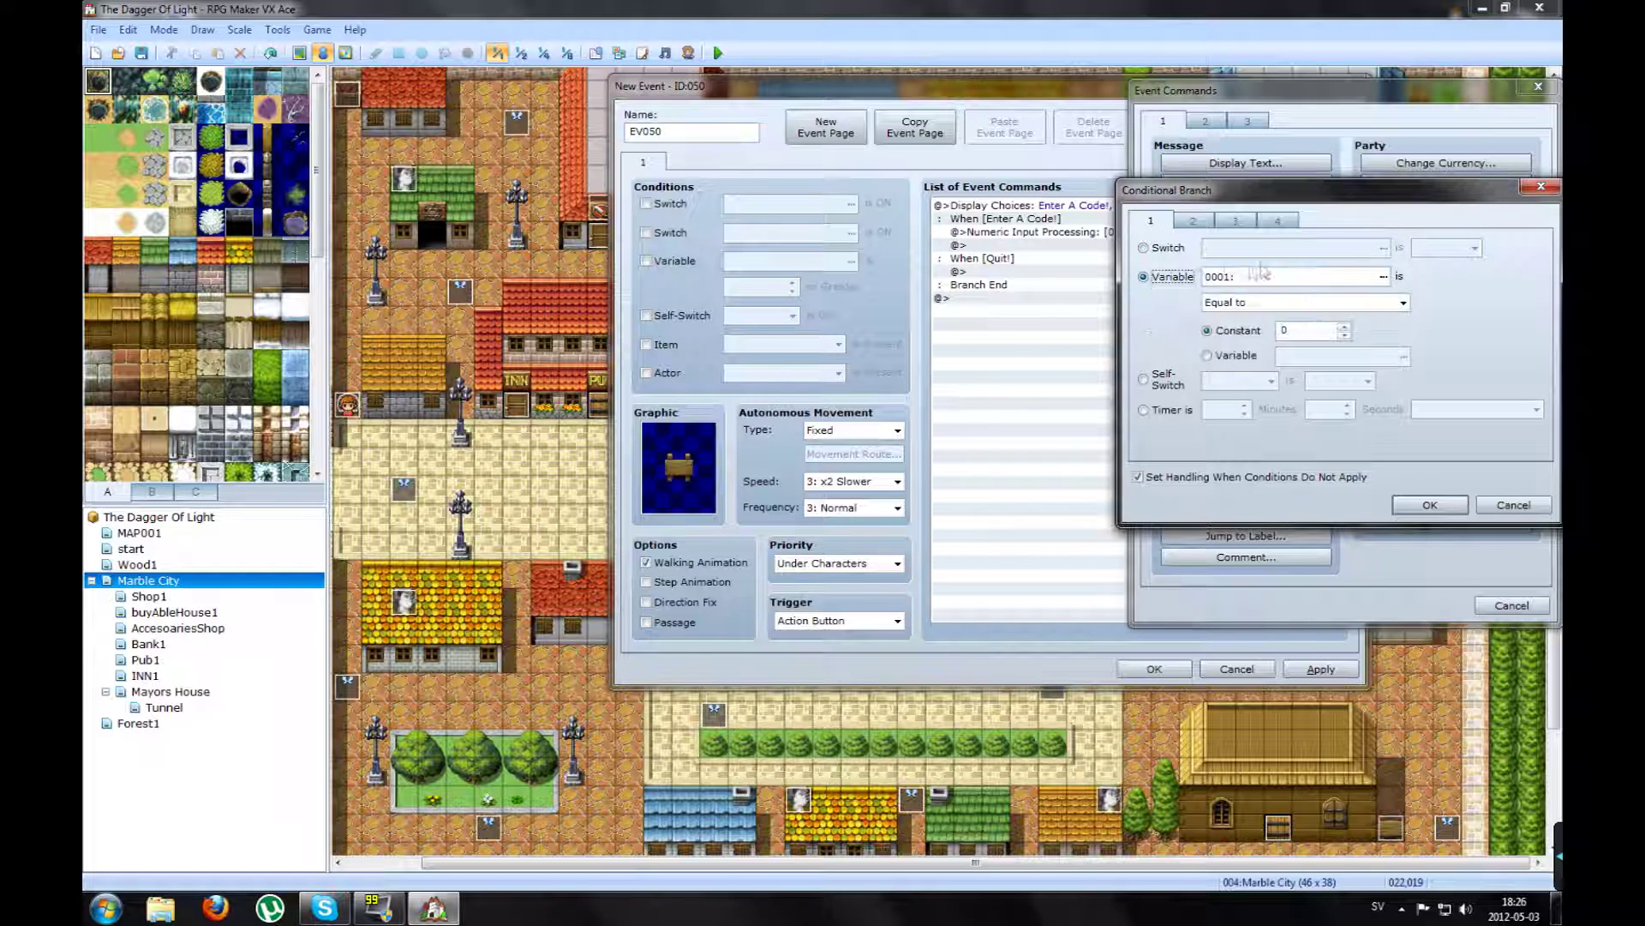
click(1384, 277)
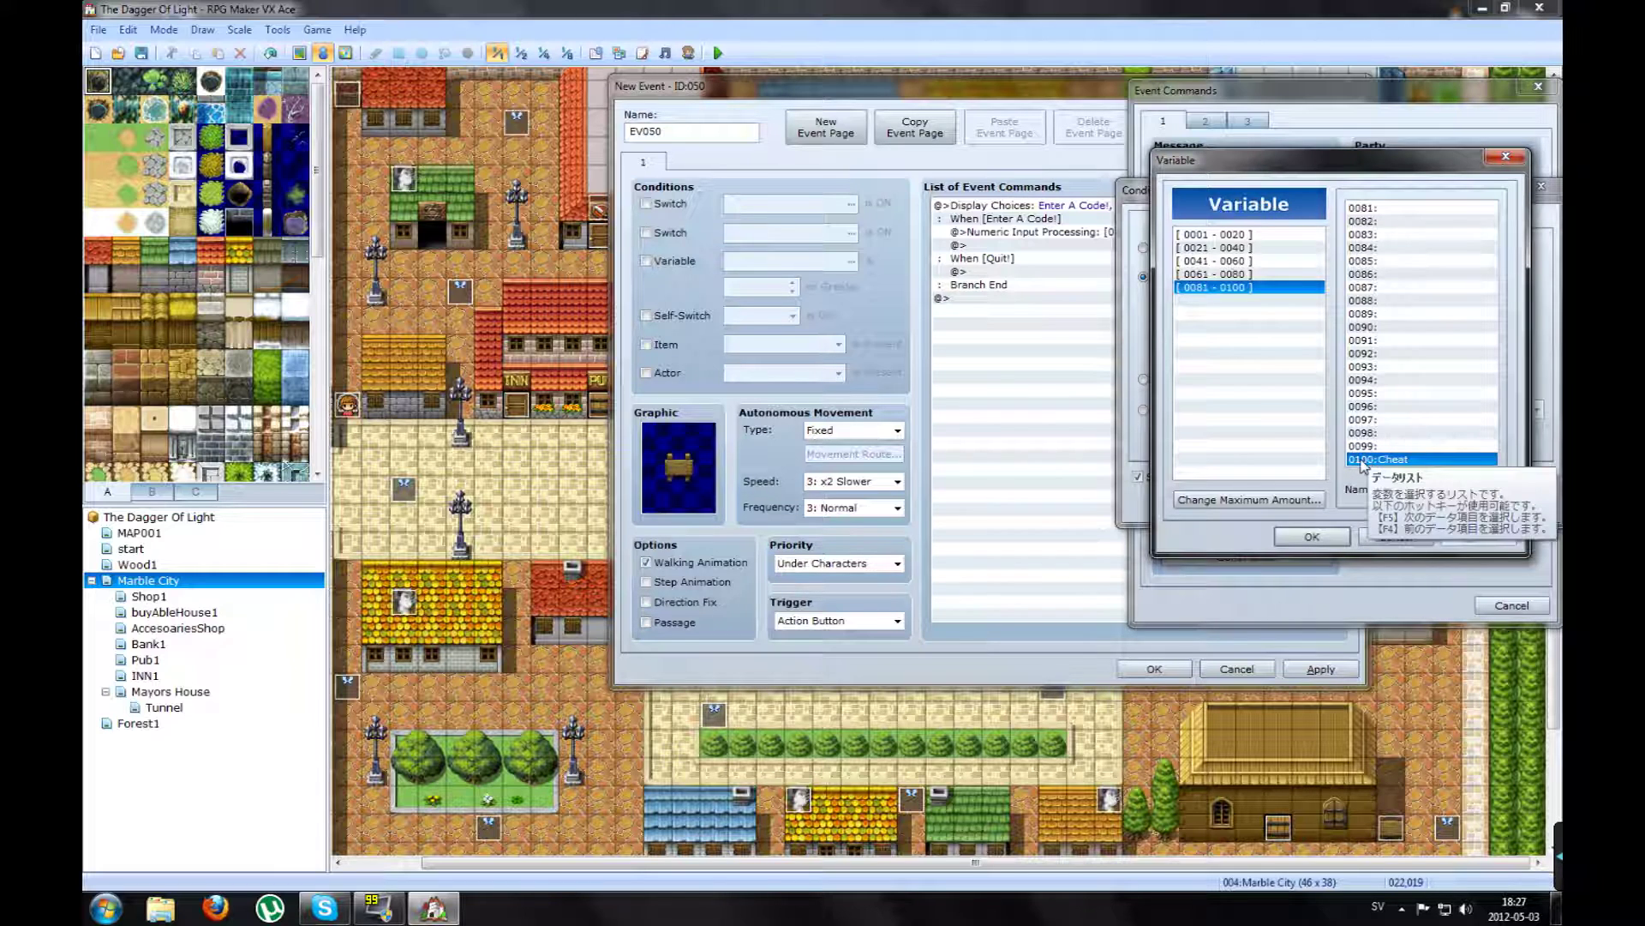
click(1315, 538)
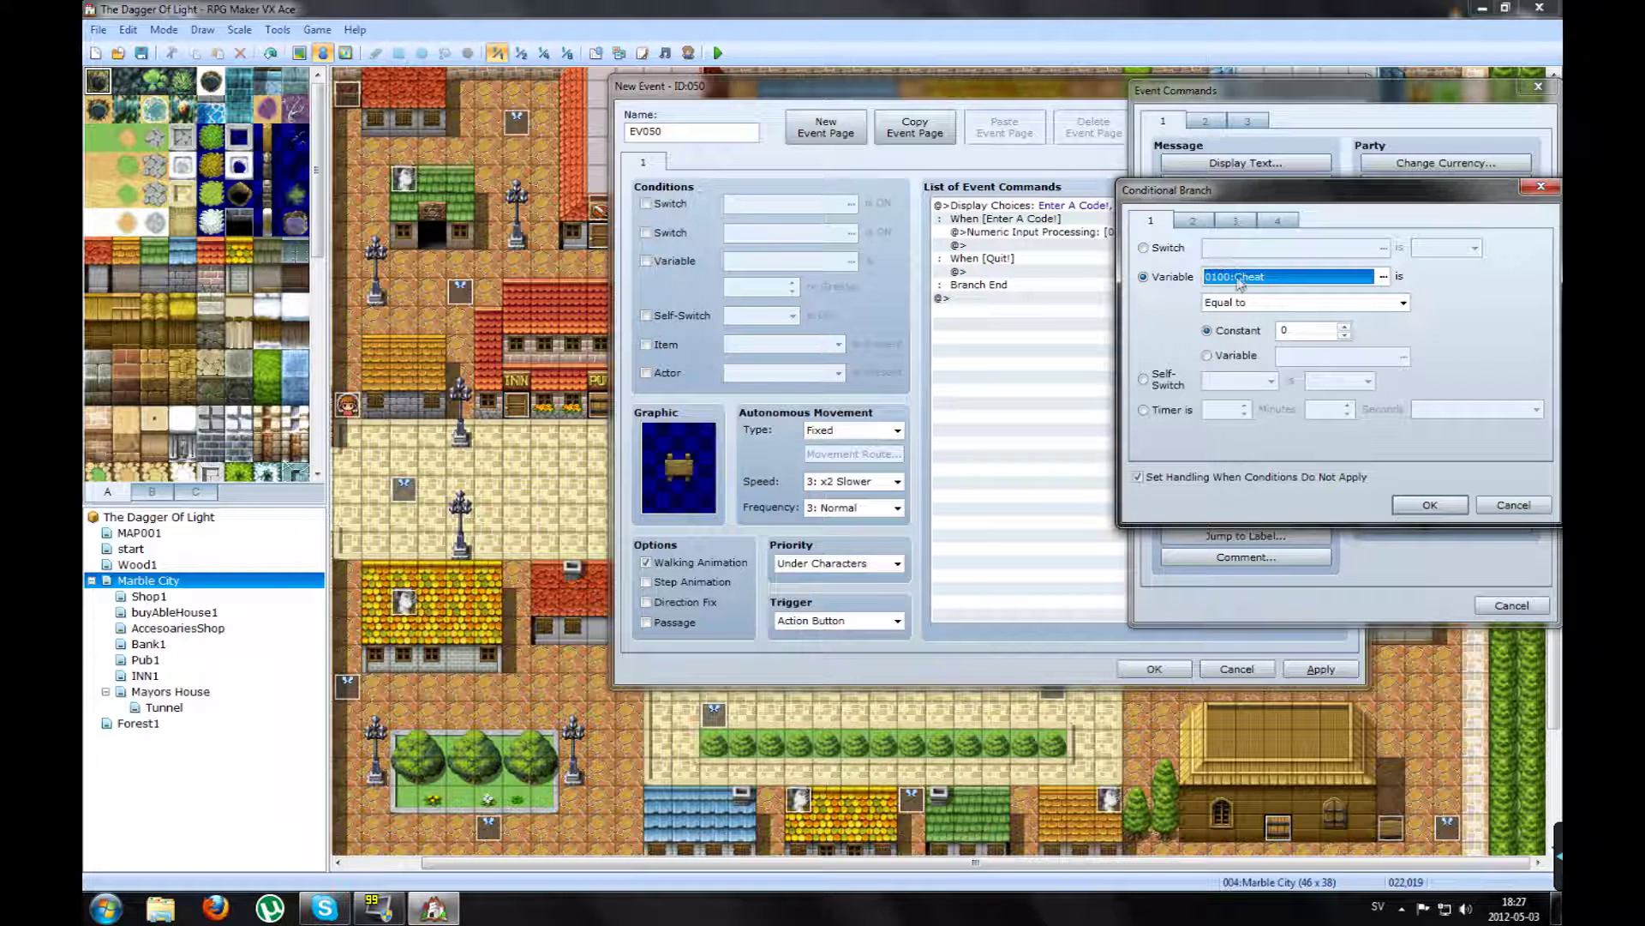
Step: Set the condition to Cheat Equal to constant 111111, with an Else case
click(1247, 304)
click(1263, 317)
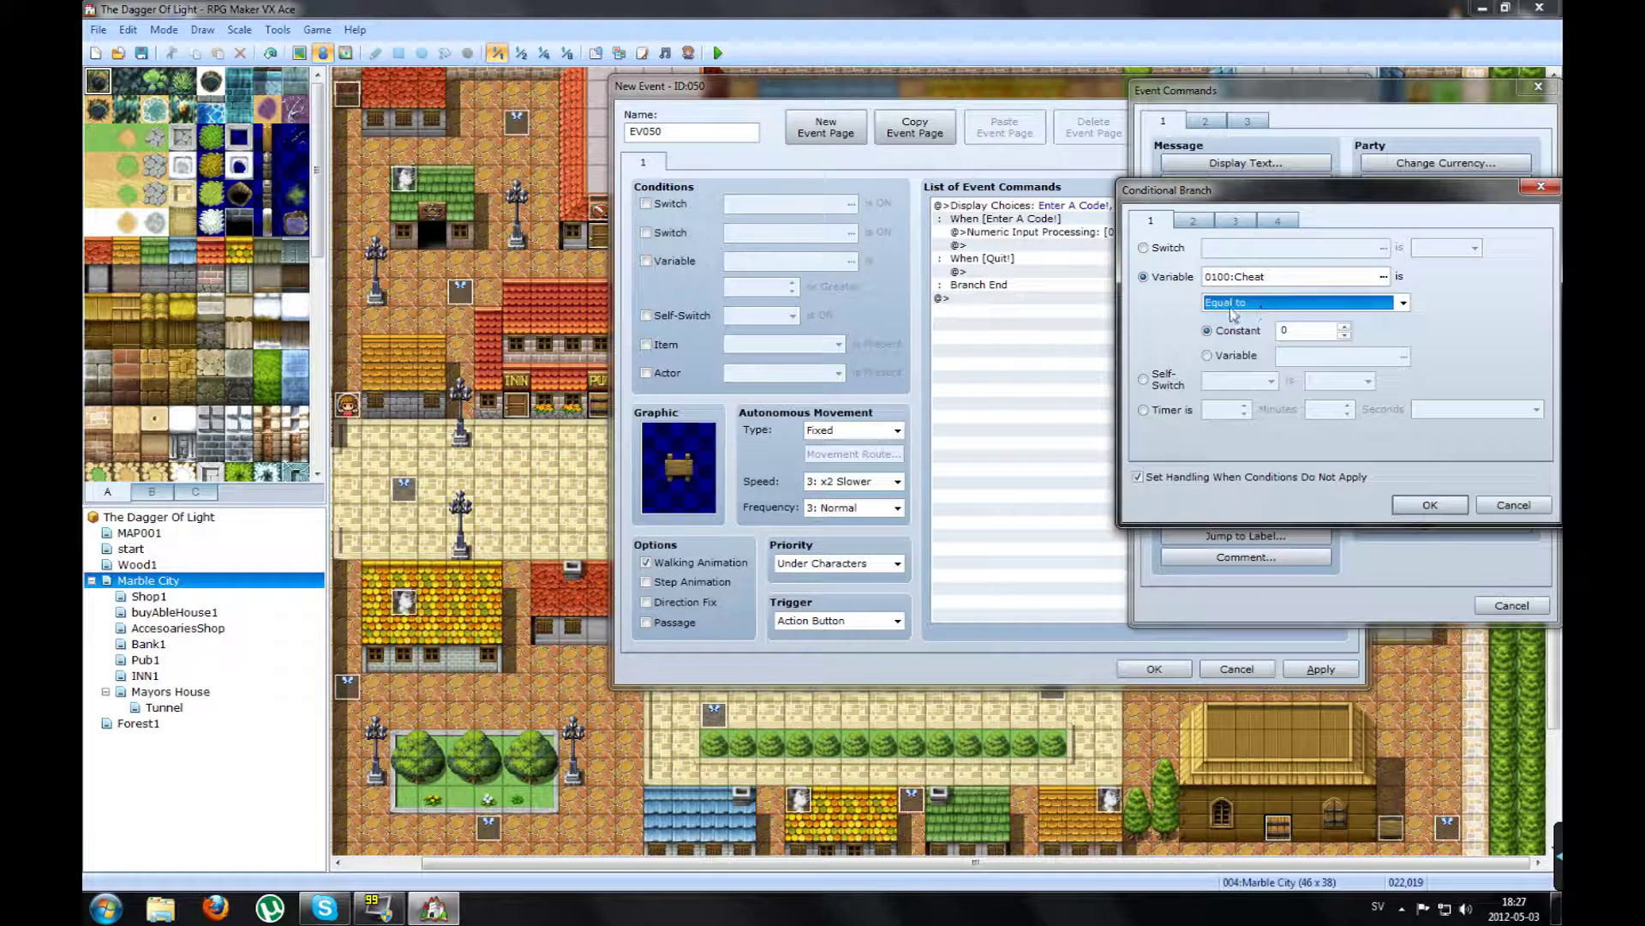
key(Tab)
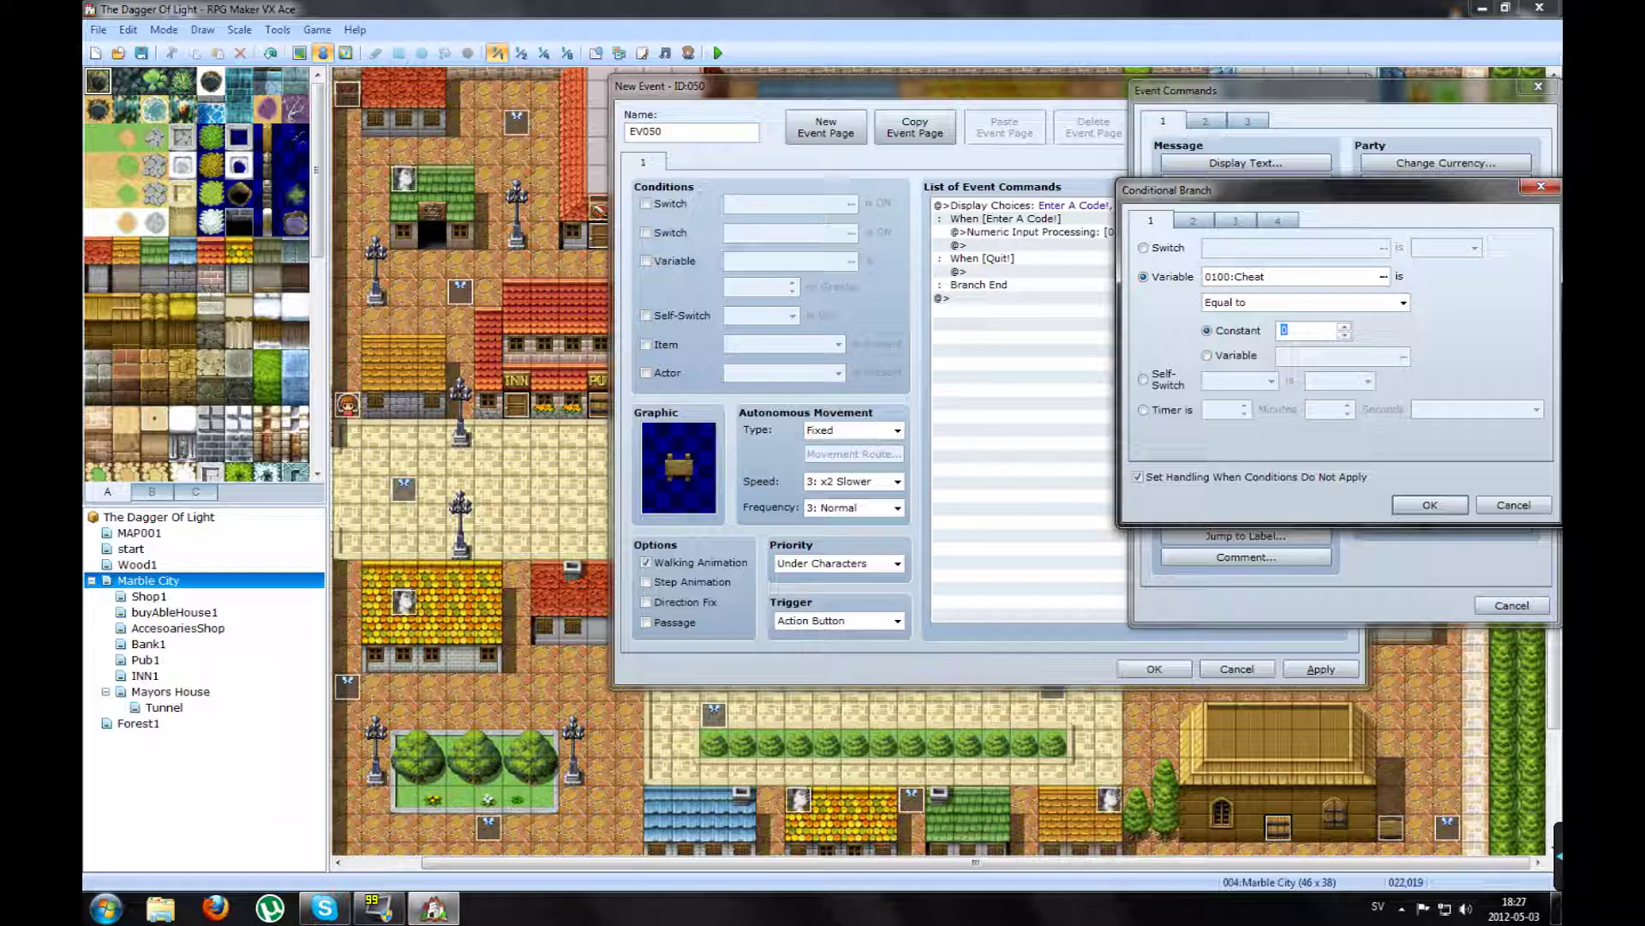
text(111111)
key(shift+Home)
click(1300, 332)
double_click(1301, 331)
click(1301, 338)
drag(1319, 331, 1306, 331)
double_click(1303, 331)
click(1433, 505)
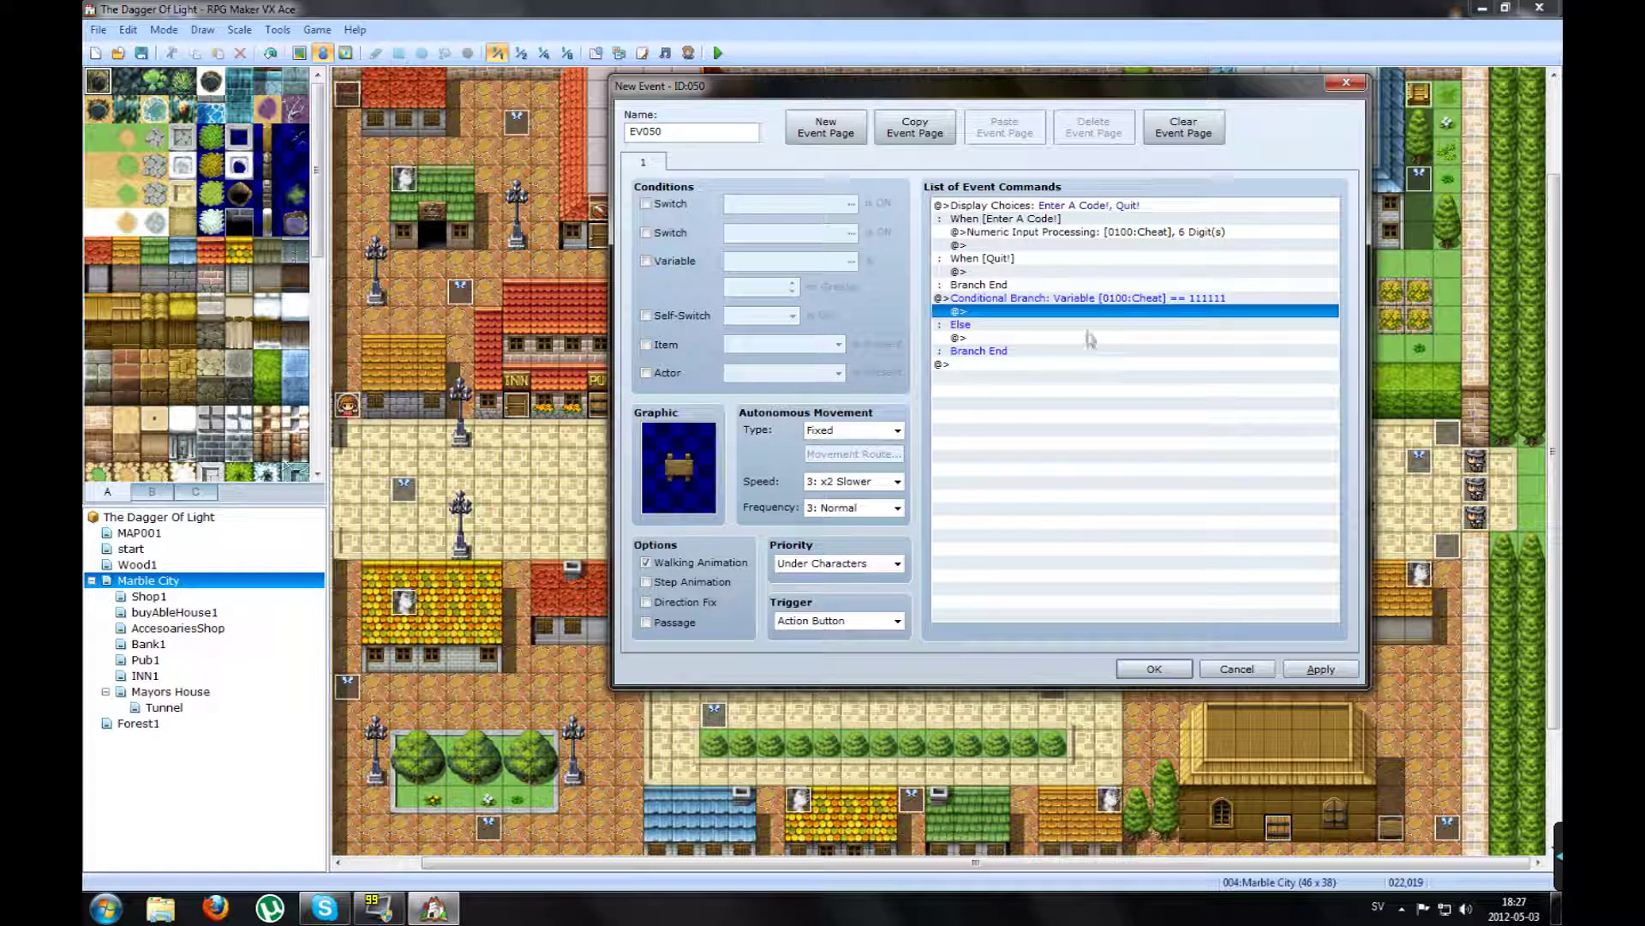
Step: Bring up the event commands for the empty line inside the new branch
click(1200, 234)
click(1170, 297)
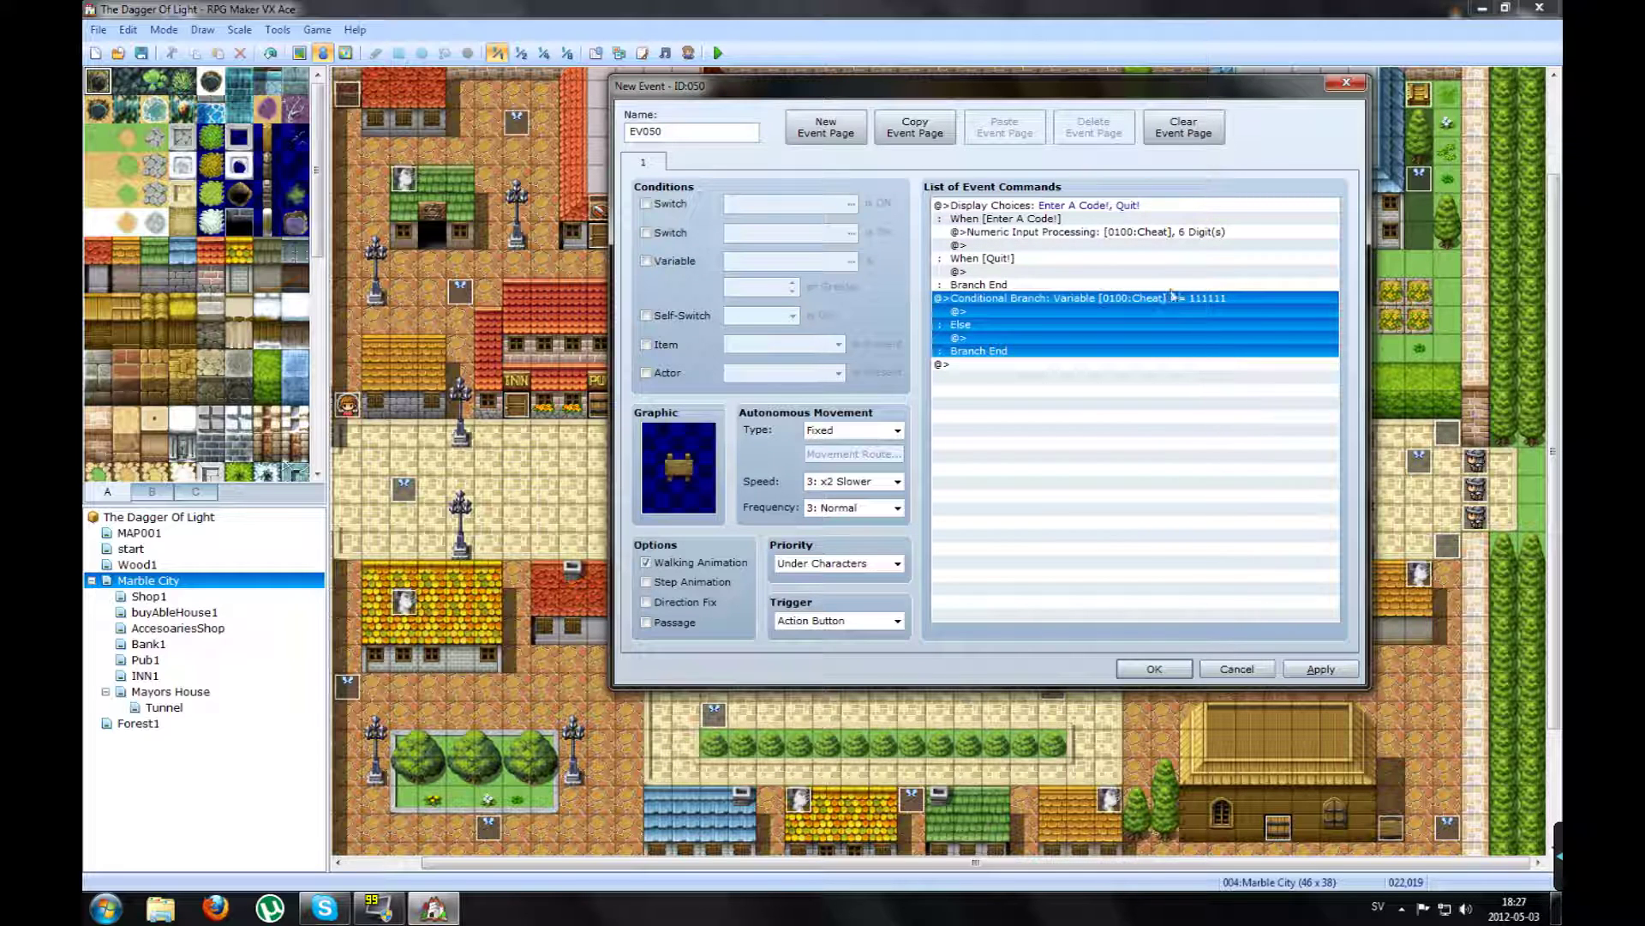
click(1193, 232)
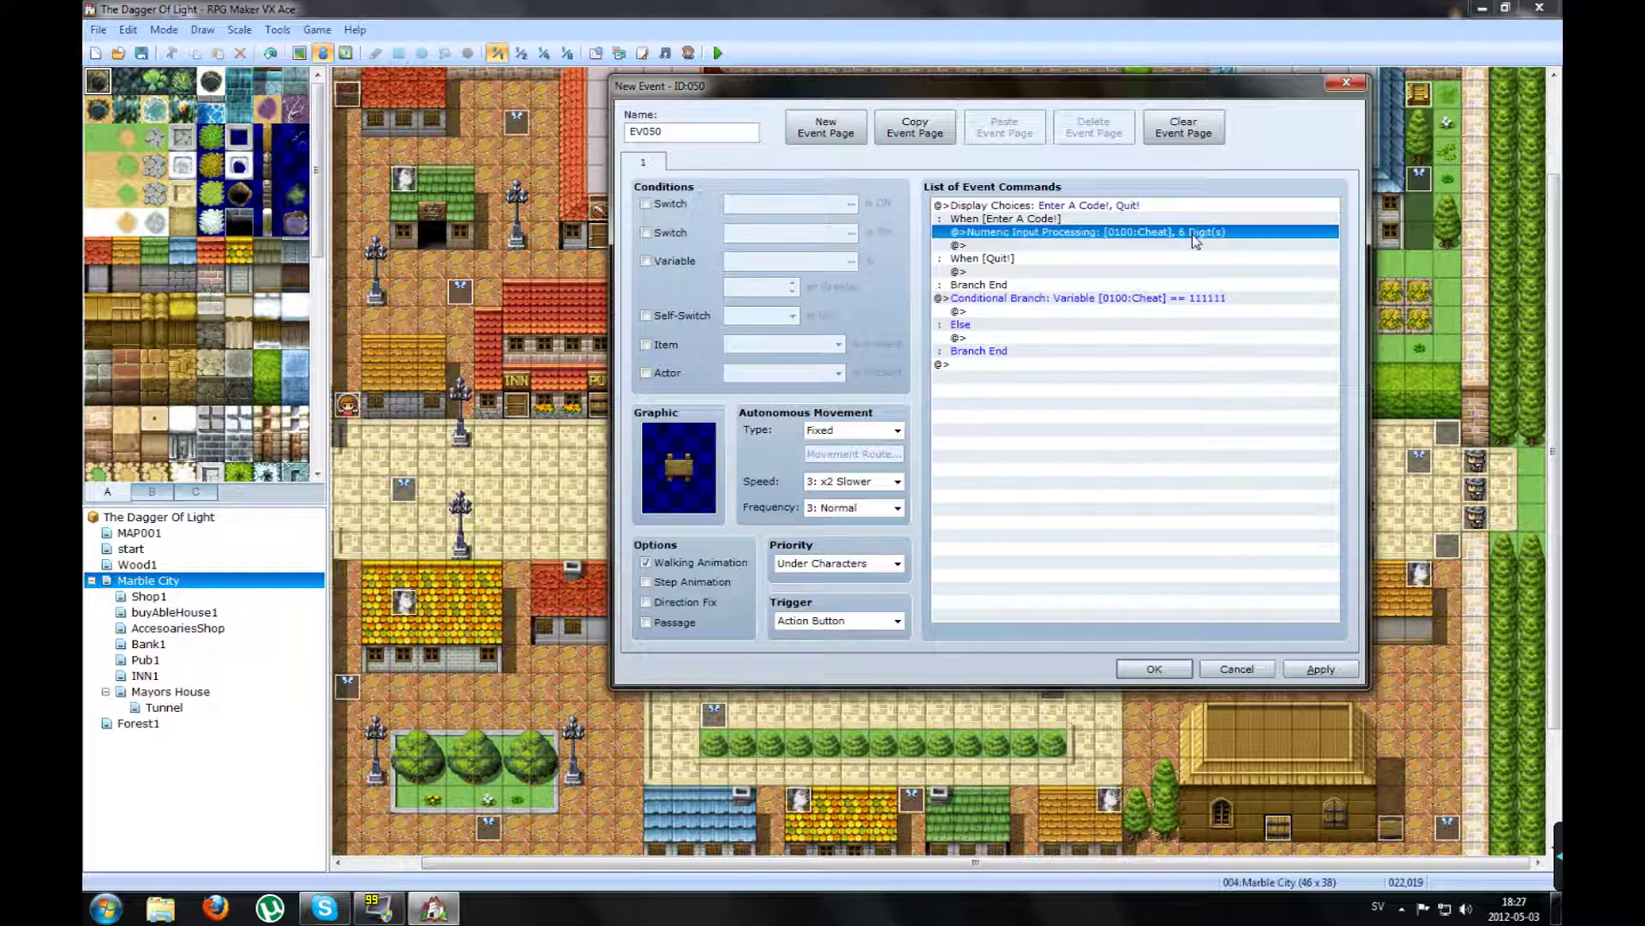
click(988, 312)
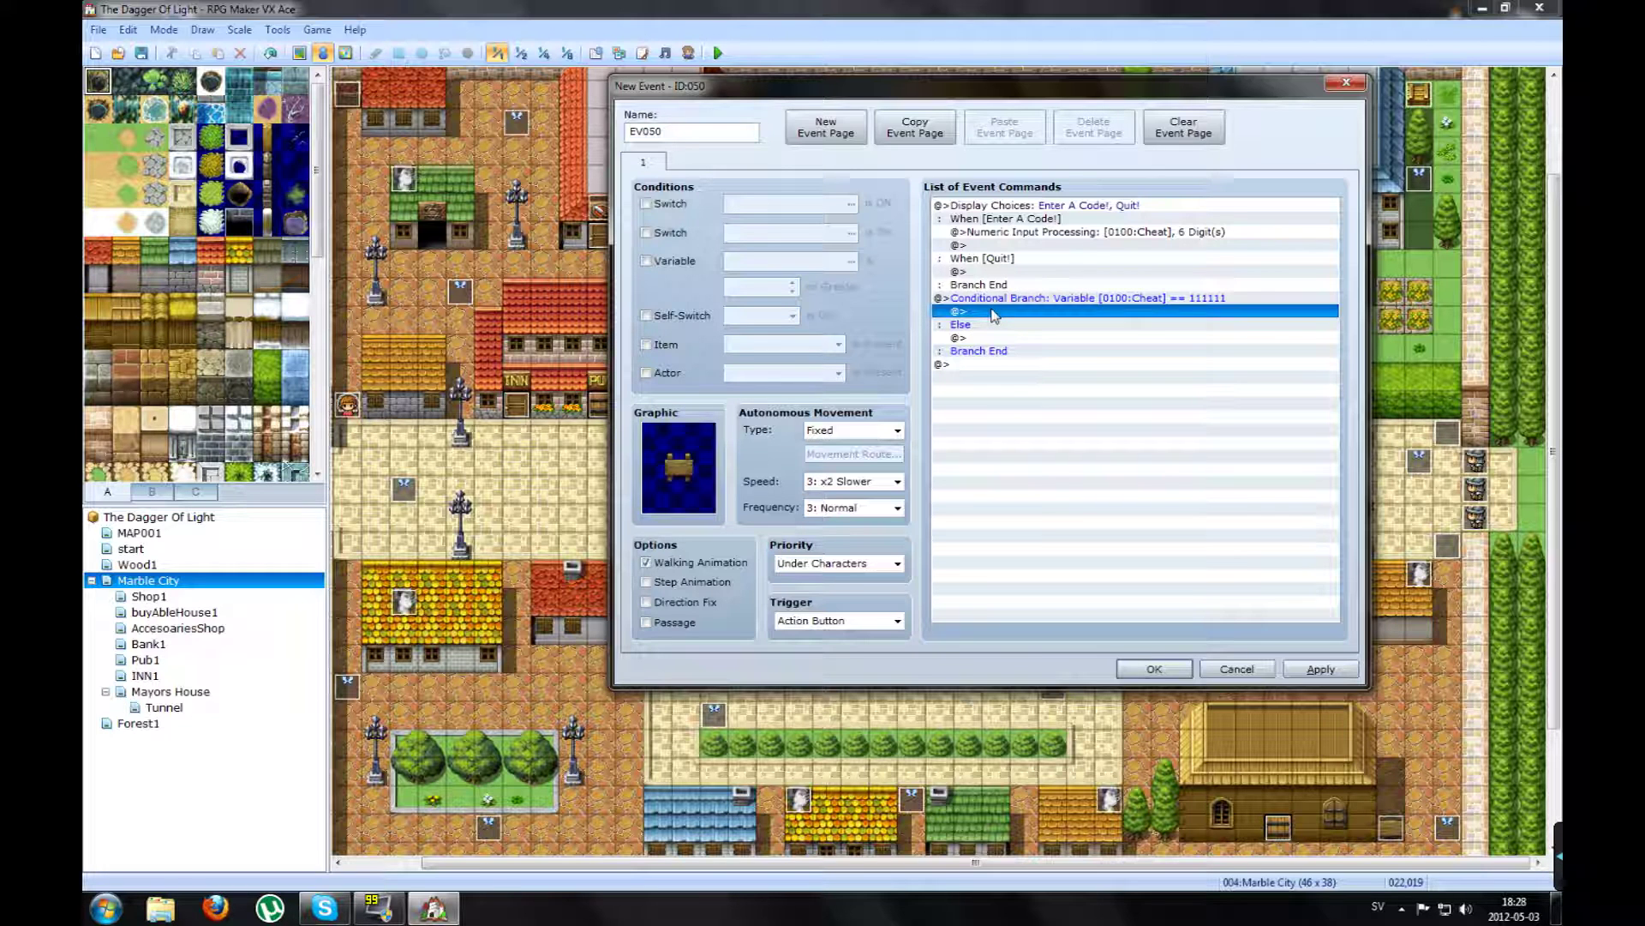
double_click(1099, 312)
drag(1235, 164, 1388, 82)
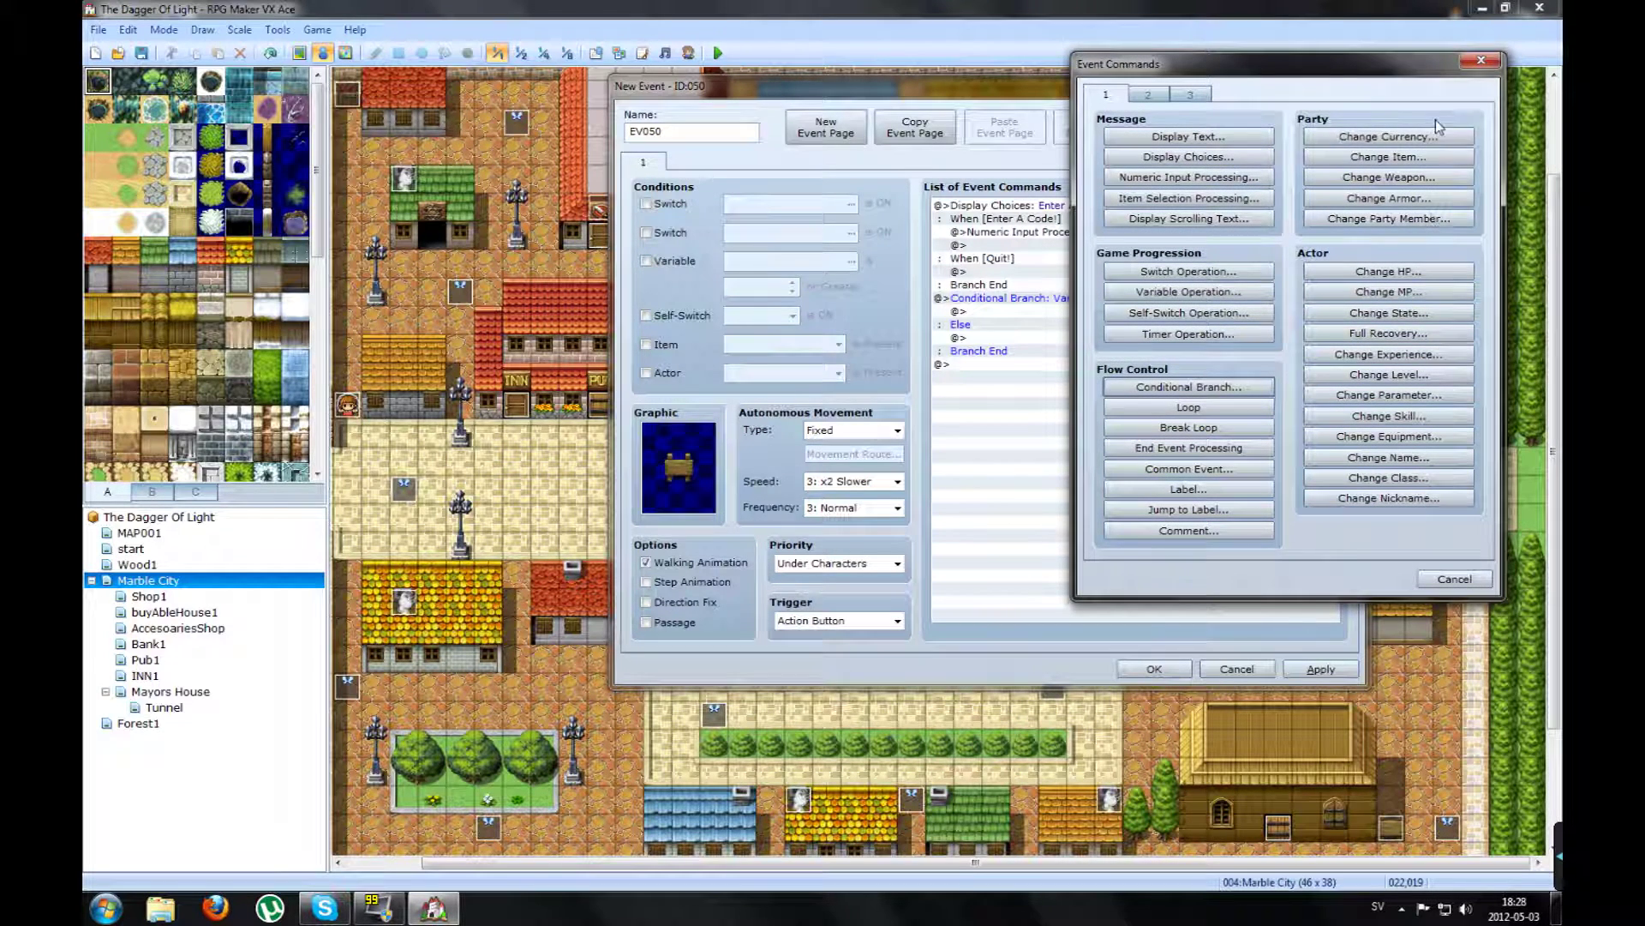
Step: Add a Change Currency command increasing gold by 99999
click(1366, 140)
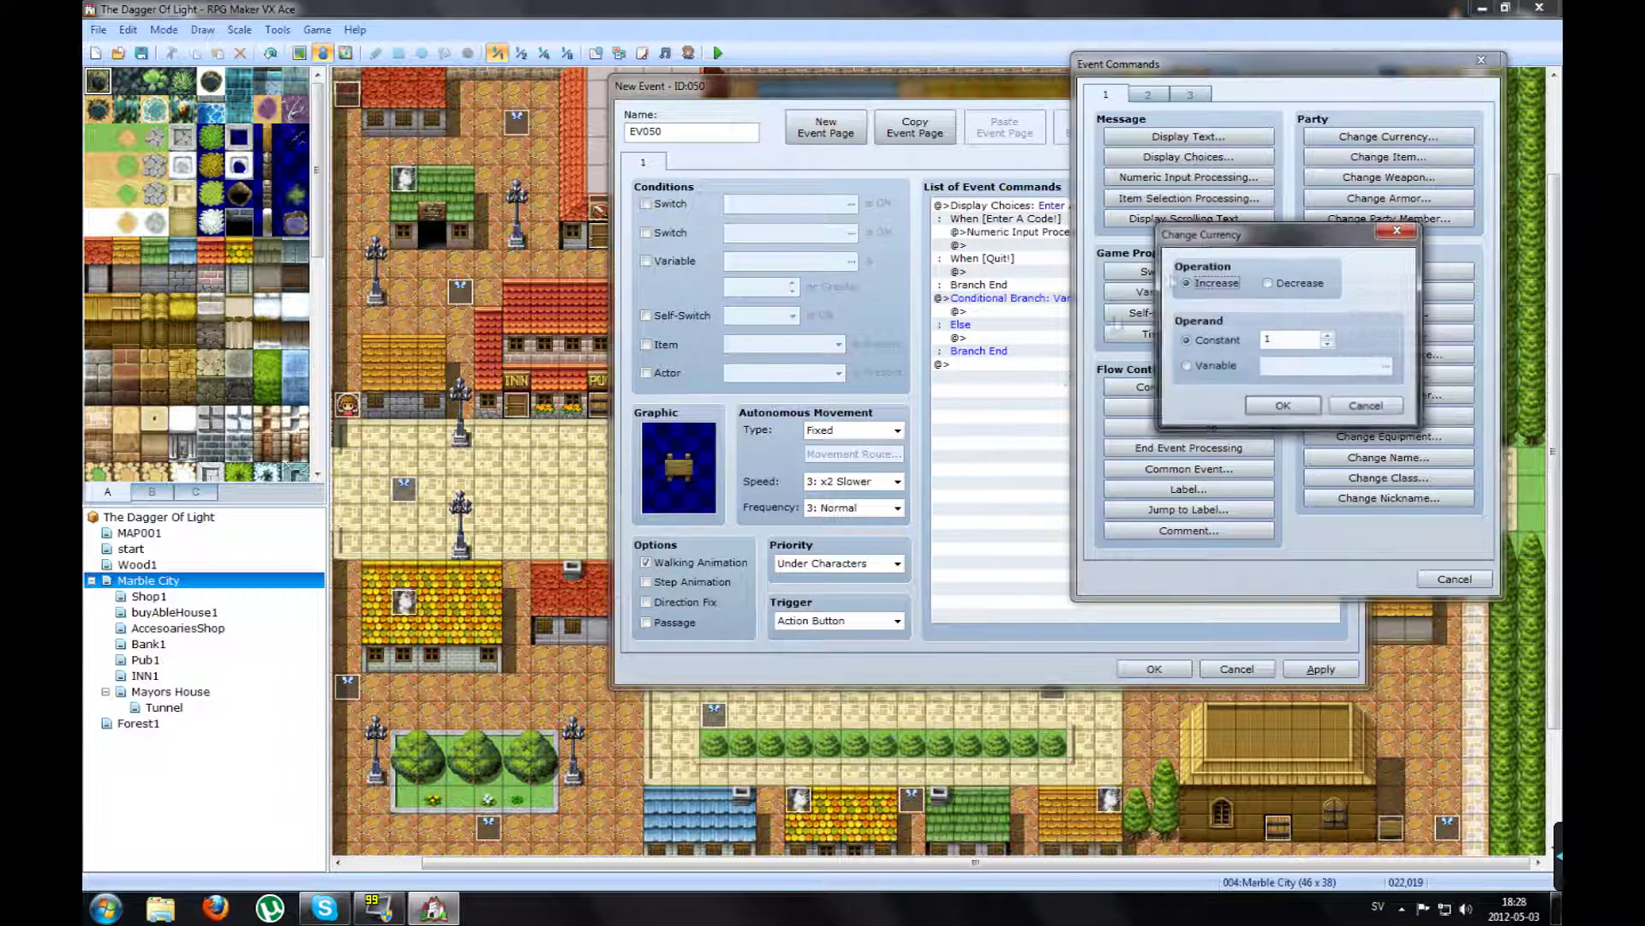
click(1268, 339)
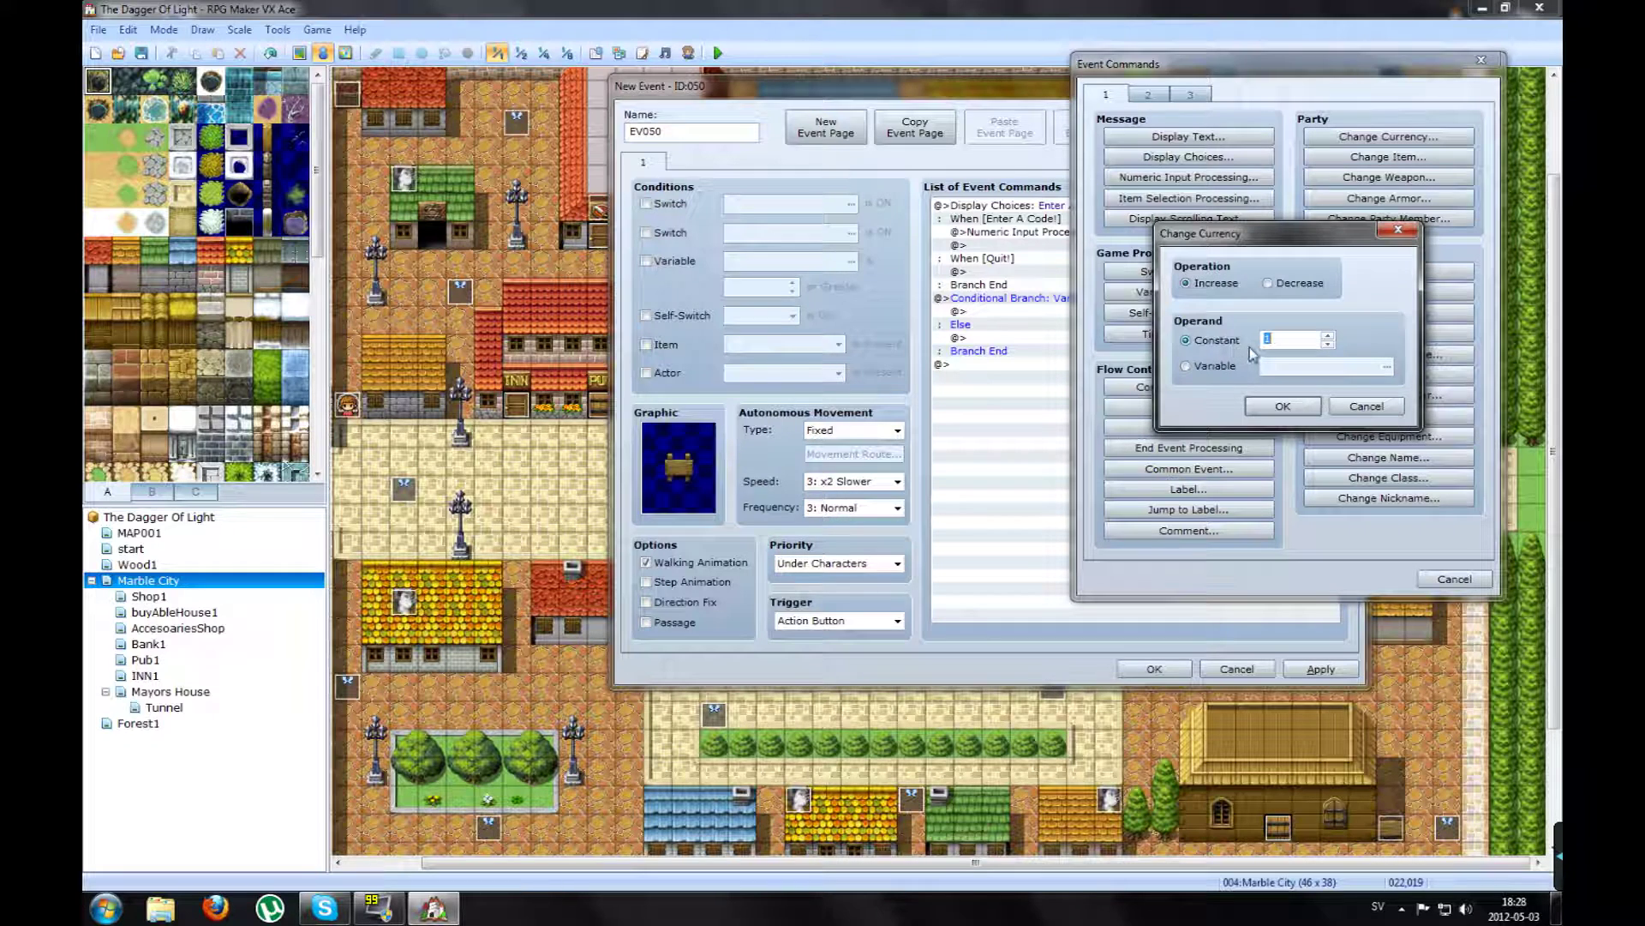
text(99999)
click(1283, 406)
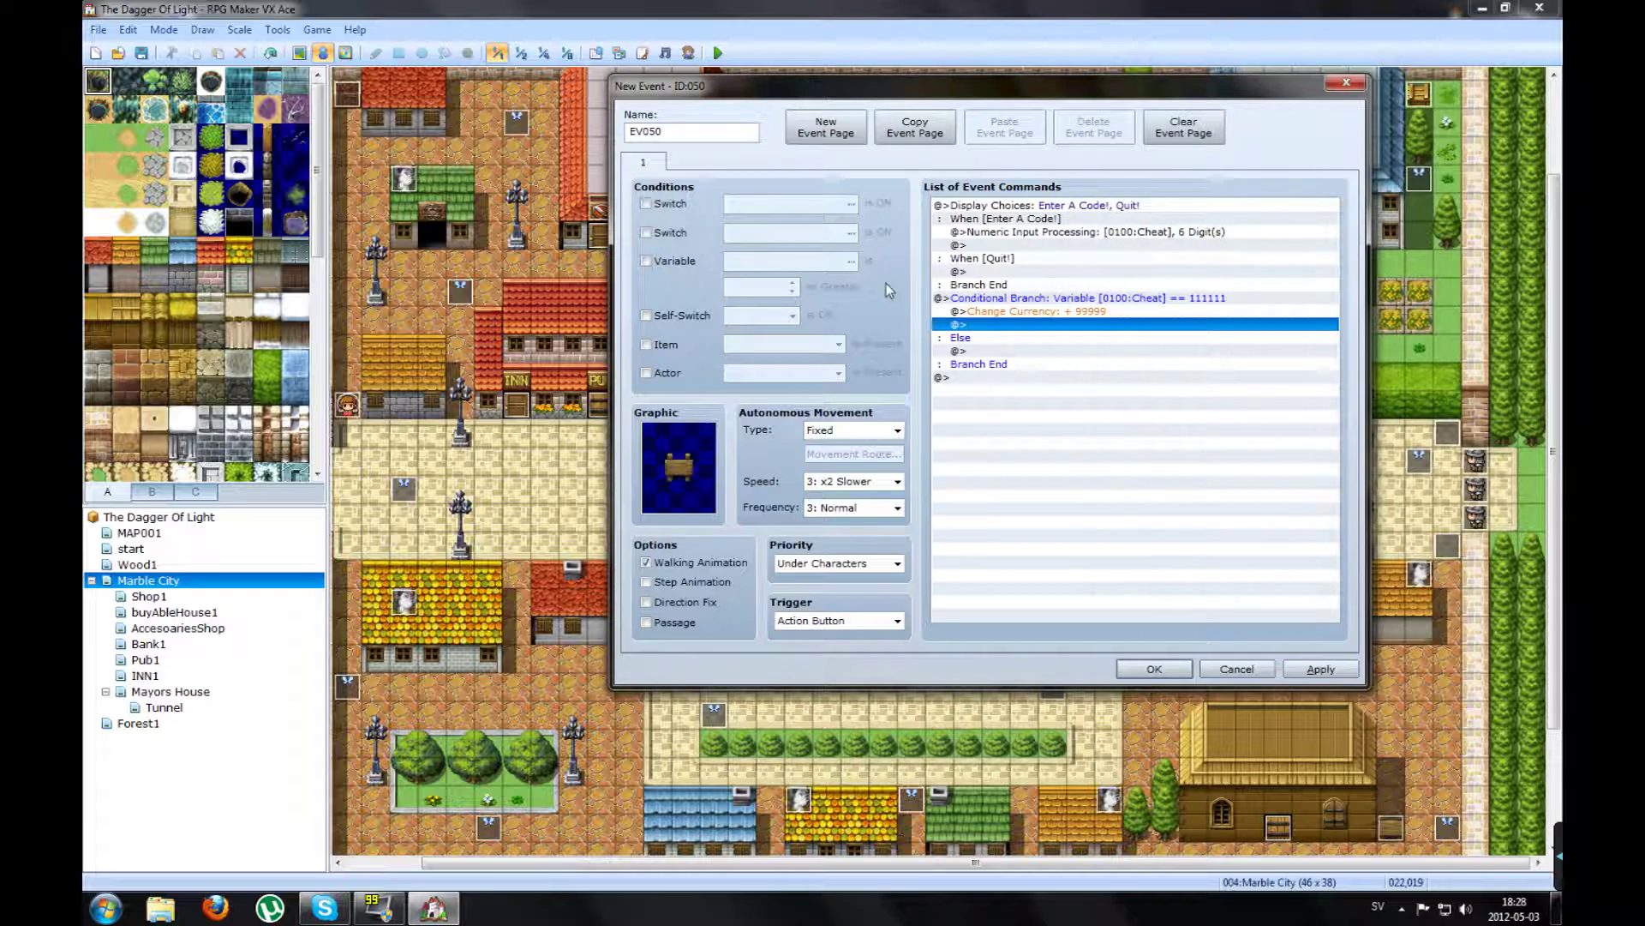
Step: Add the message 'You Gain 99999Gold!' after the gold reward
double_click(1003, 325)
click(1046, 222)
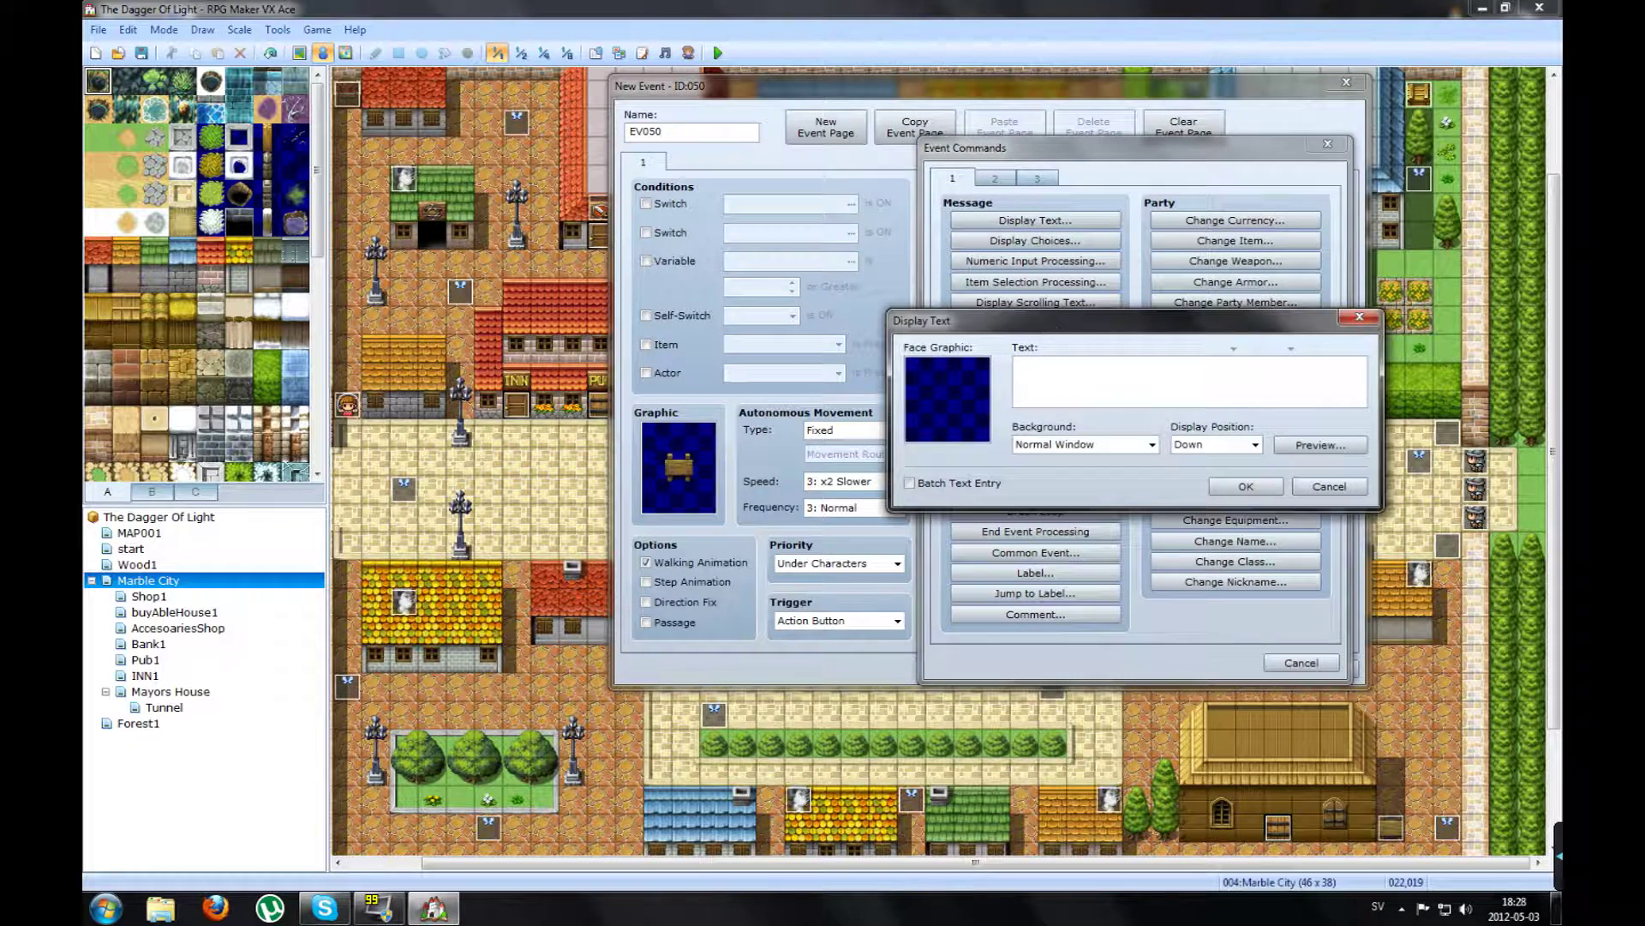
text(You Gain 99999Gold!)
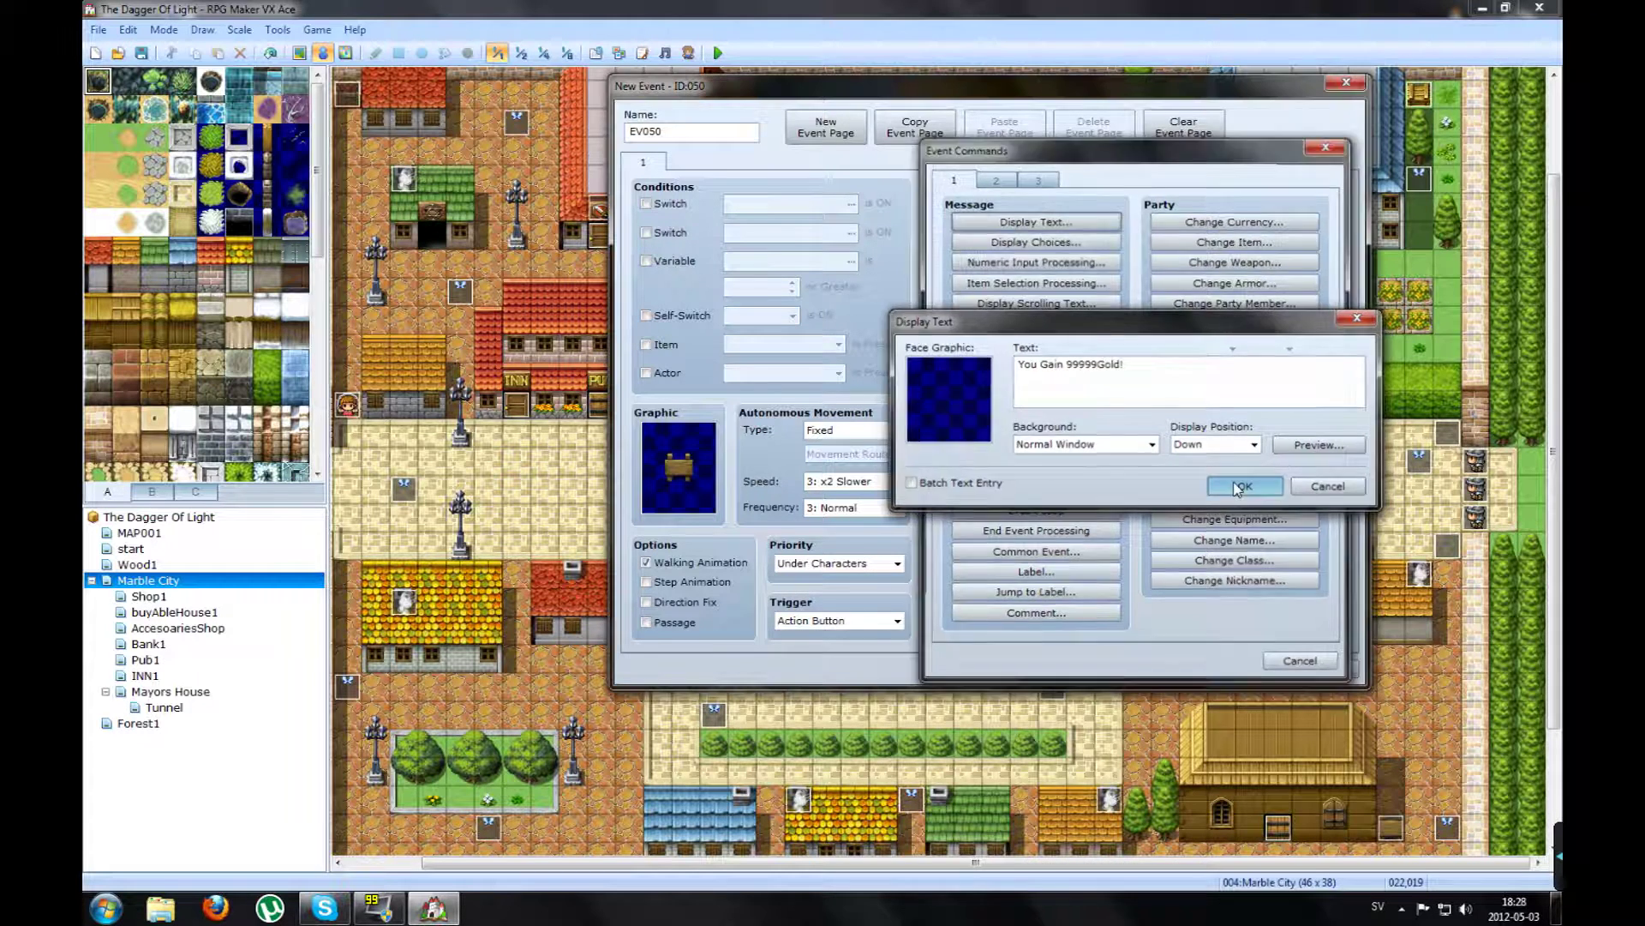
click(1246, 485)
Step: Select the whole 111111 gold-code conditional branch block for copying
click(1053, 298)
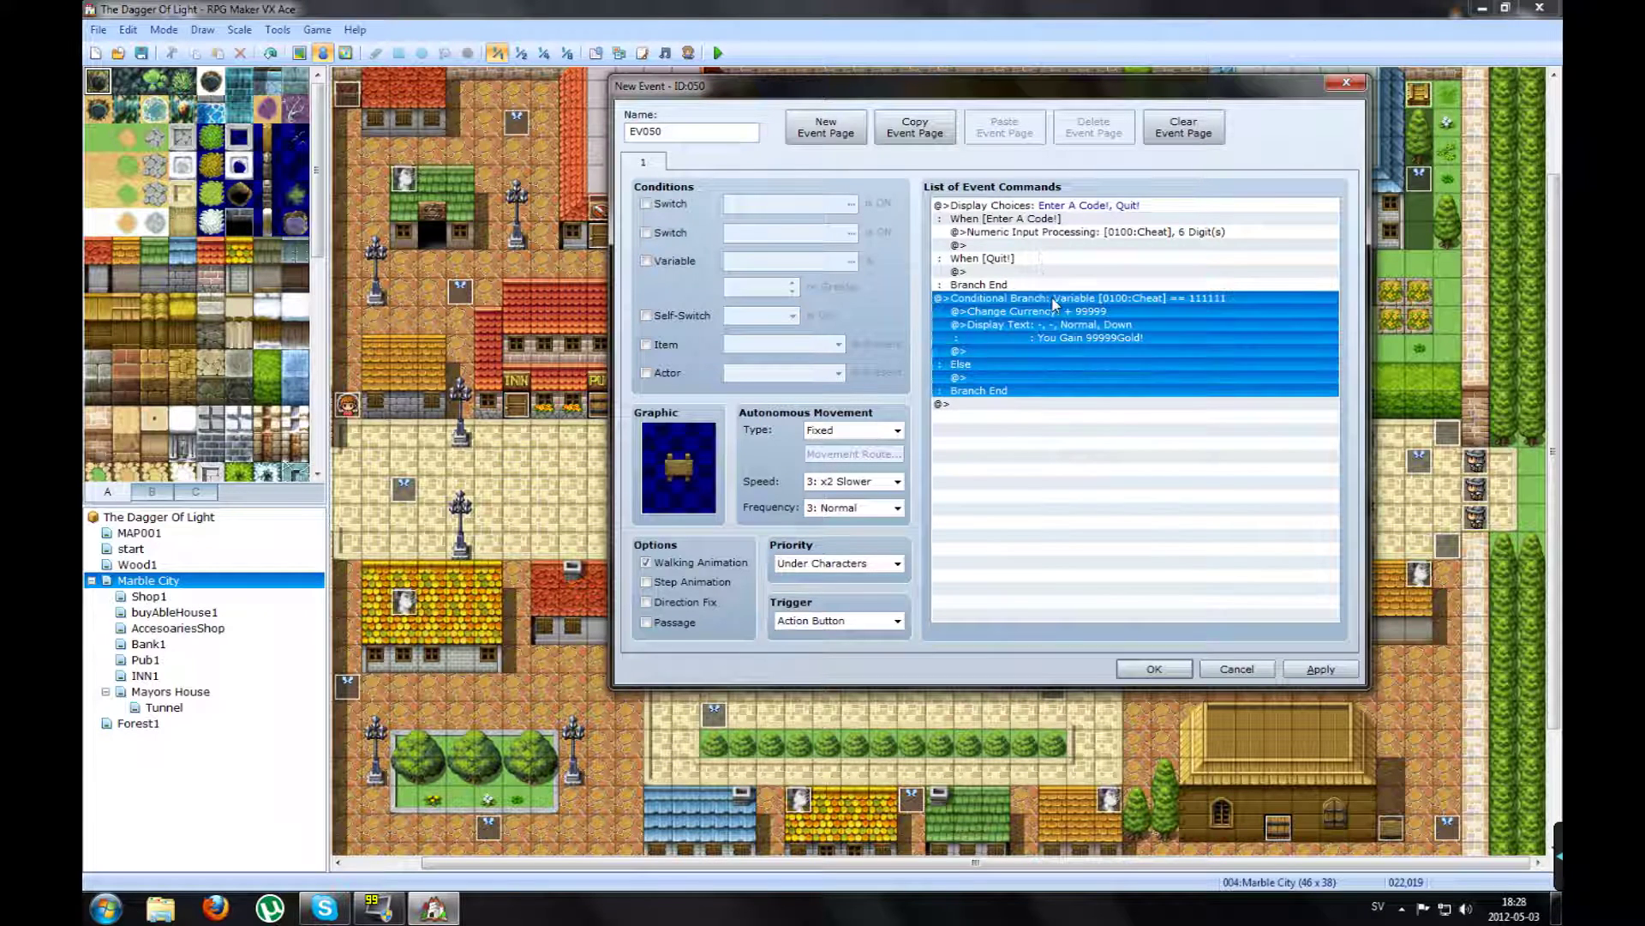
click(1018, 378)
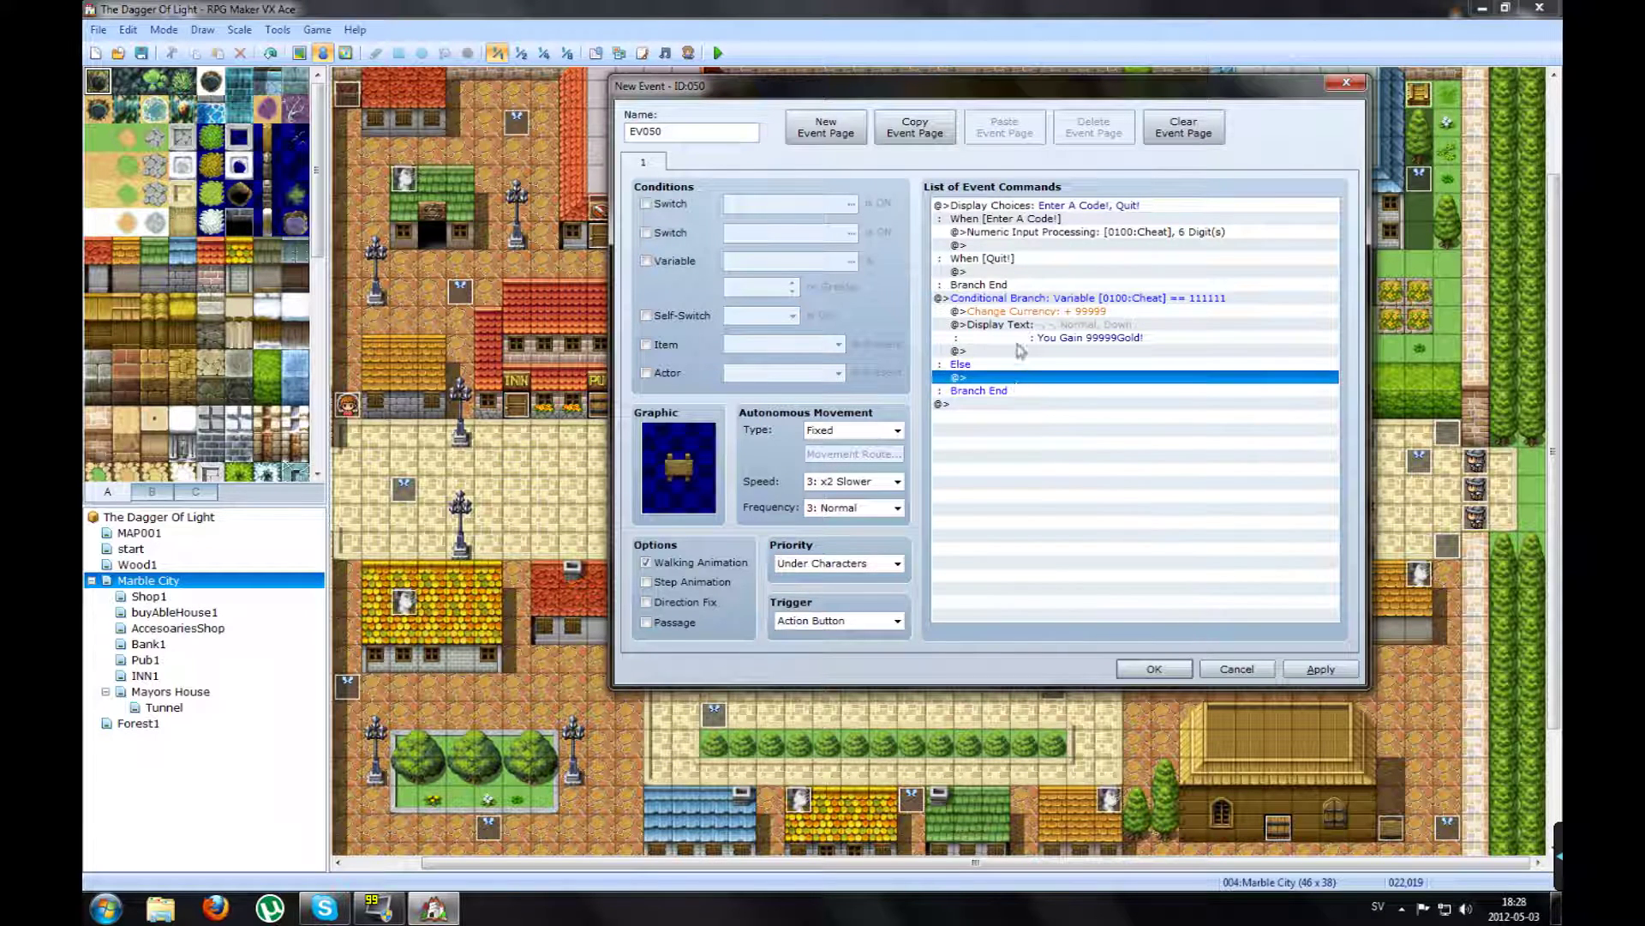
click(1045, 213)
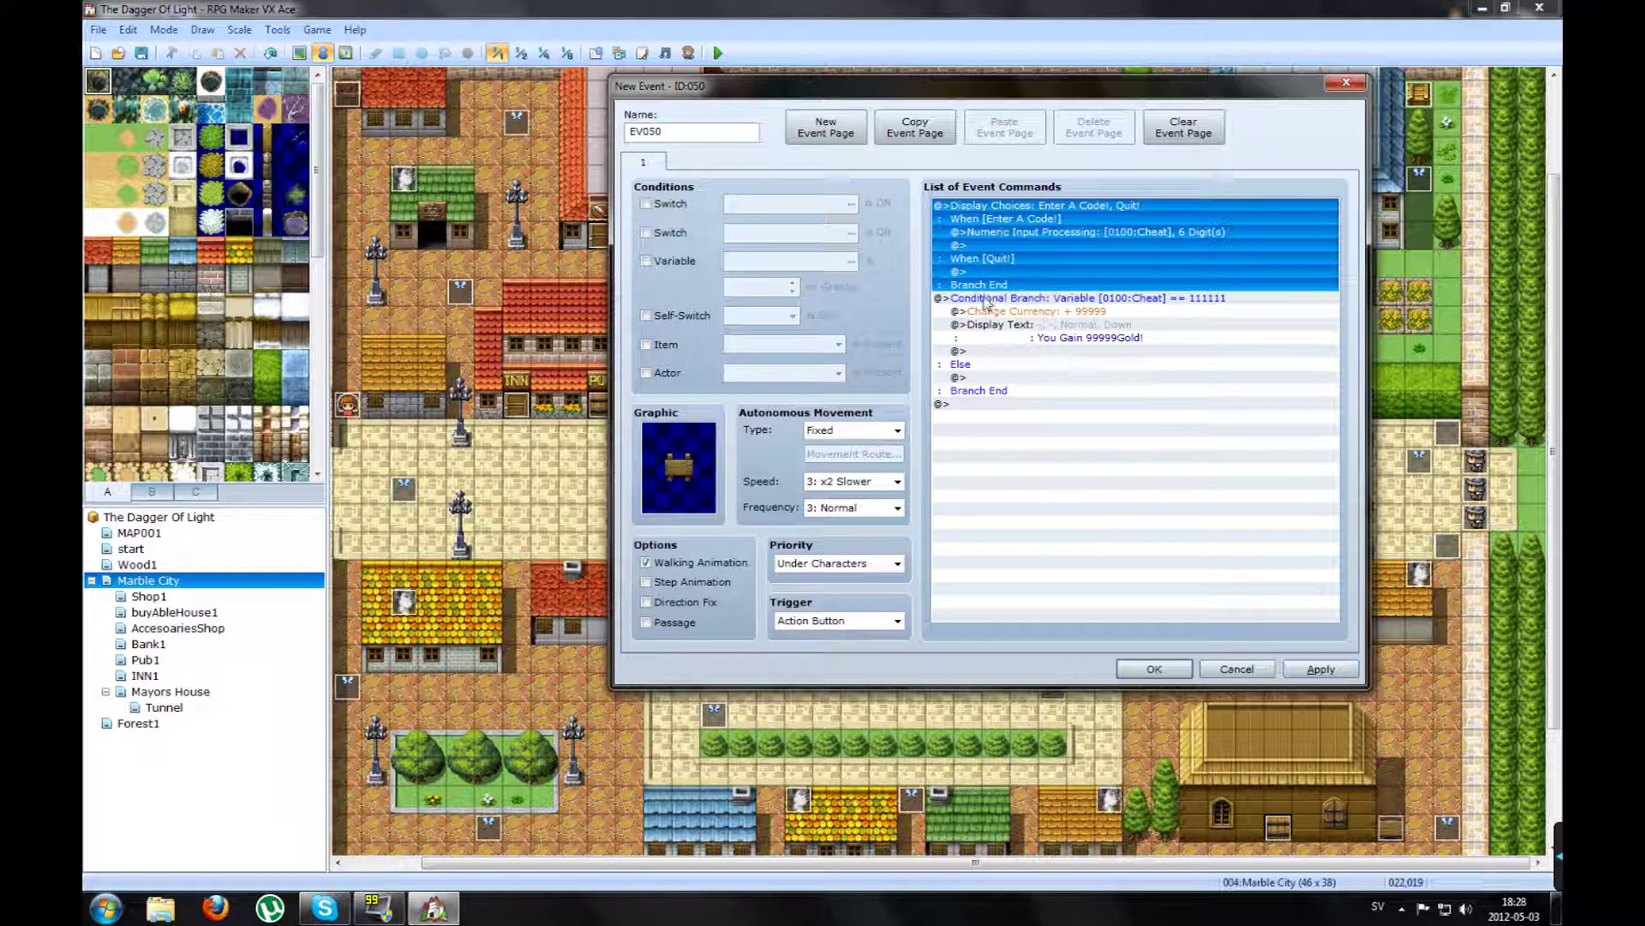
shift+click(990, 300)
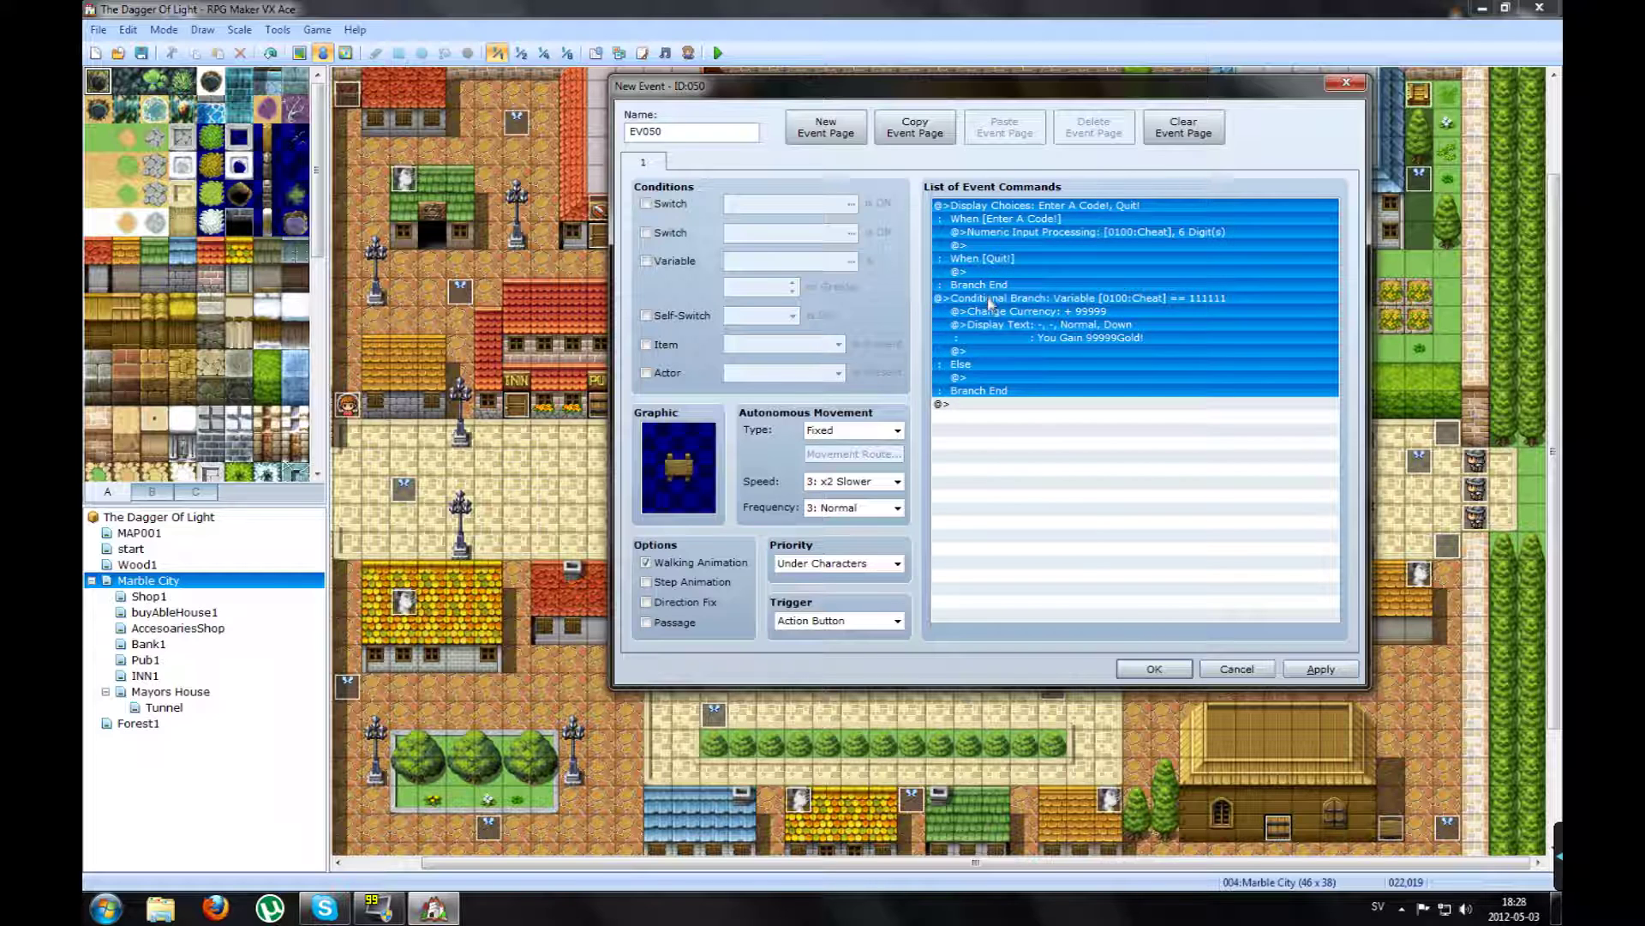
click(1014, 219)
click(990, 300)
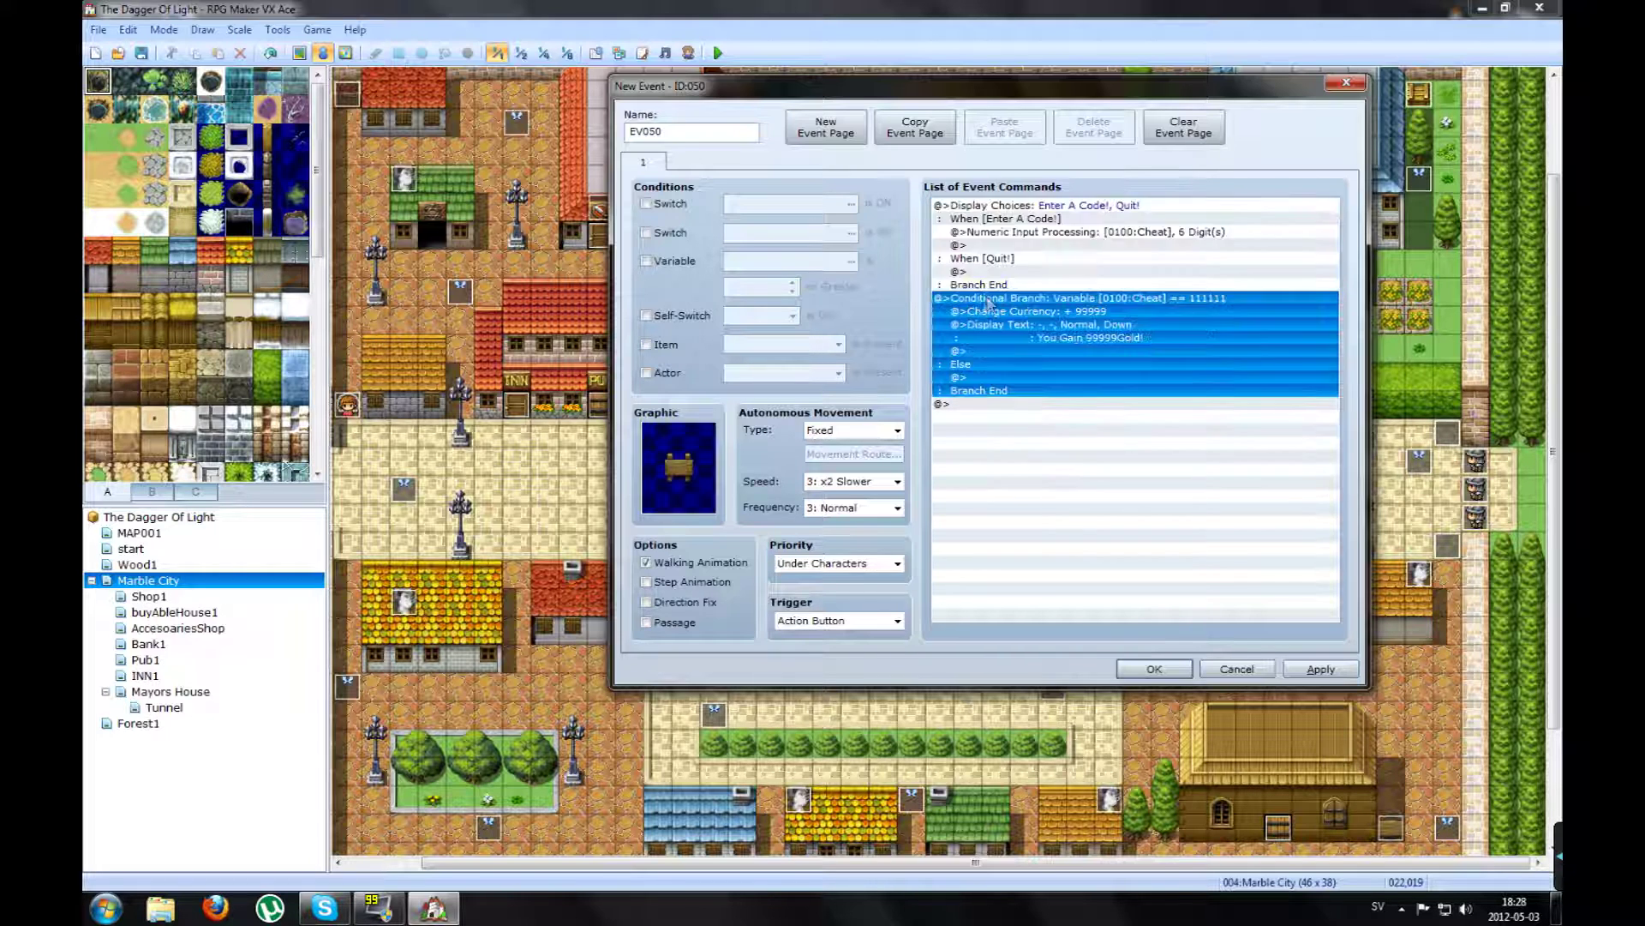
click(950, 407)
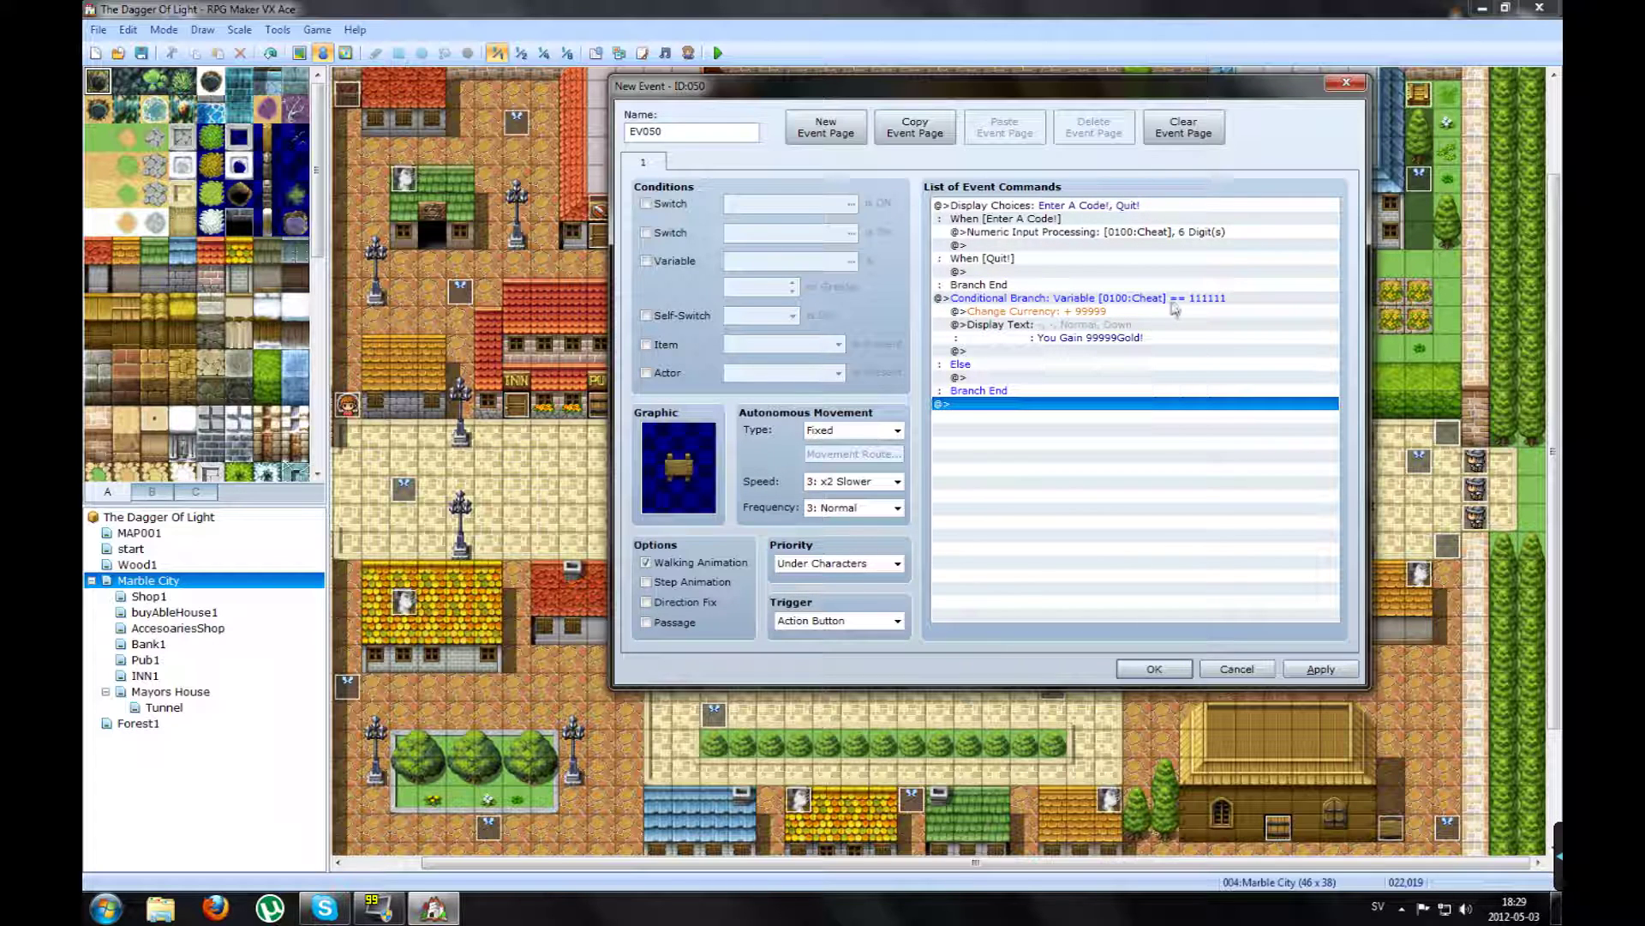
click(1141, 299)
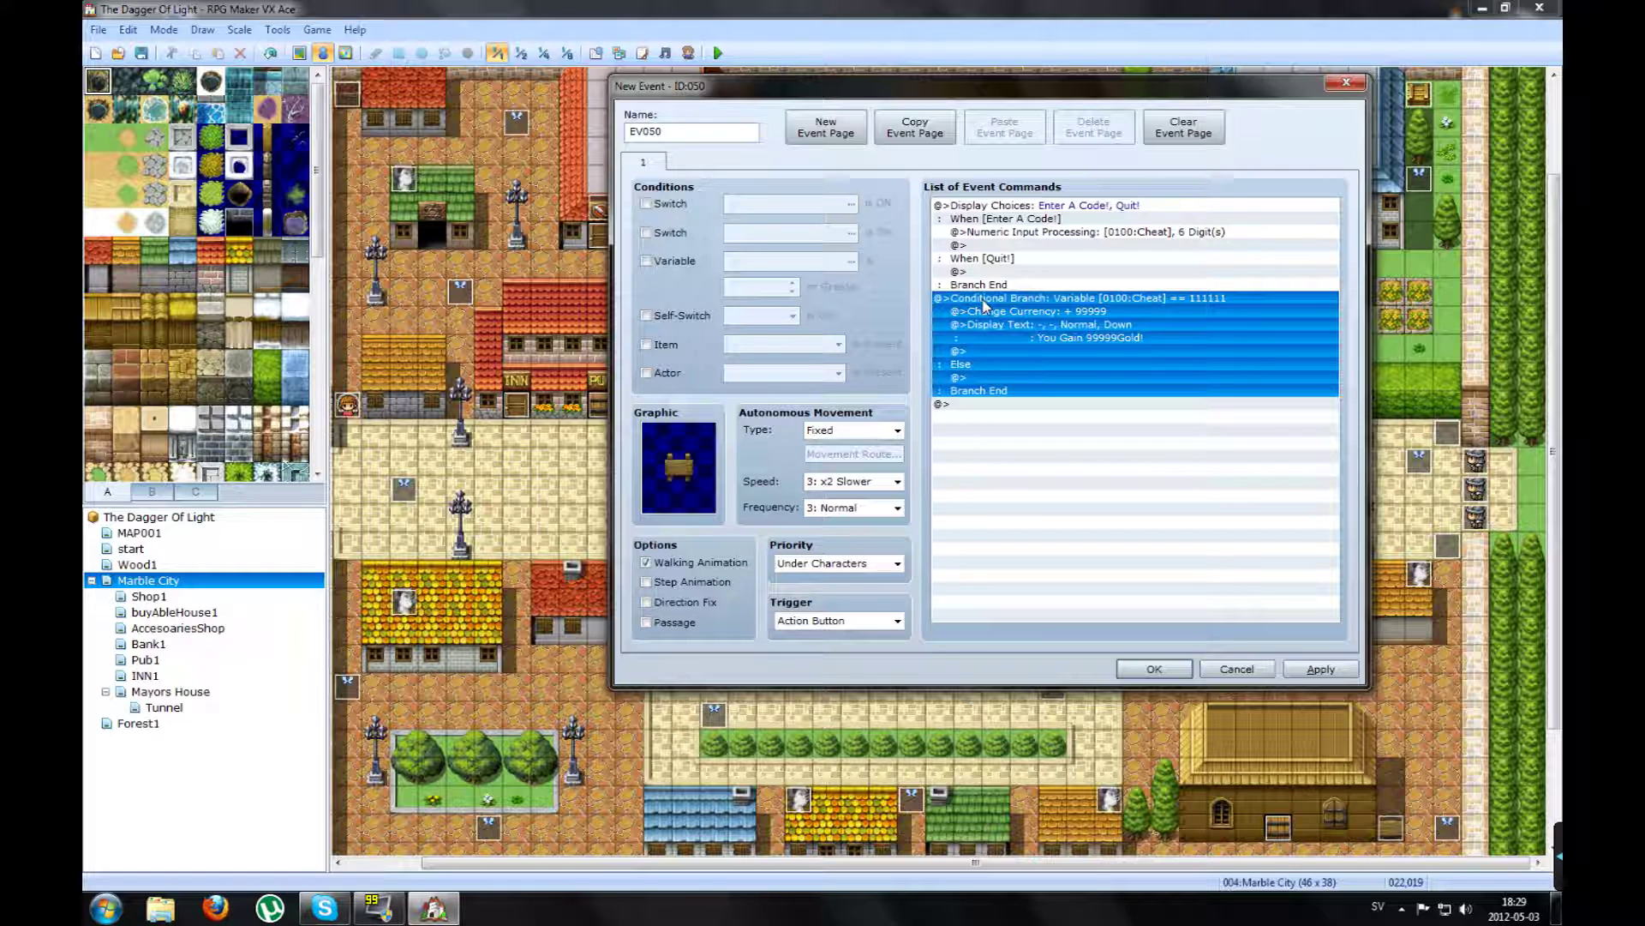
click(1018, 323)
click(1017, 286)
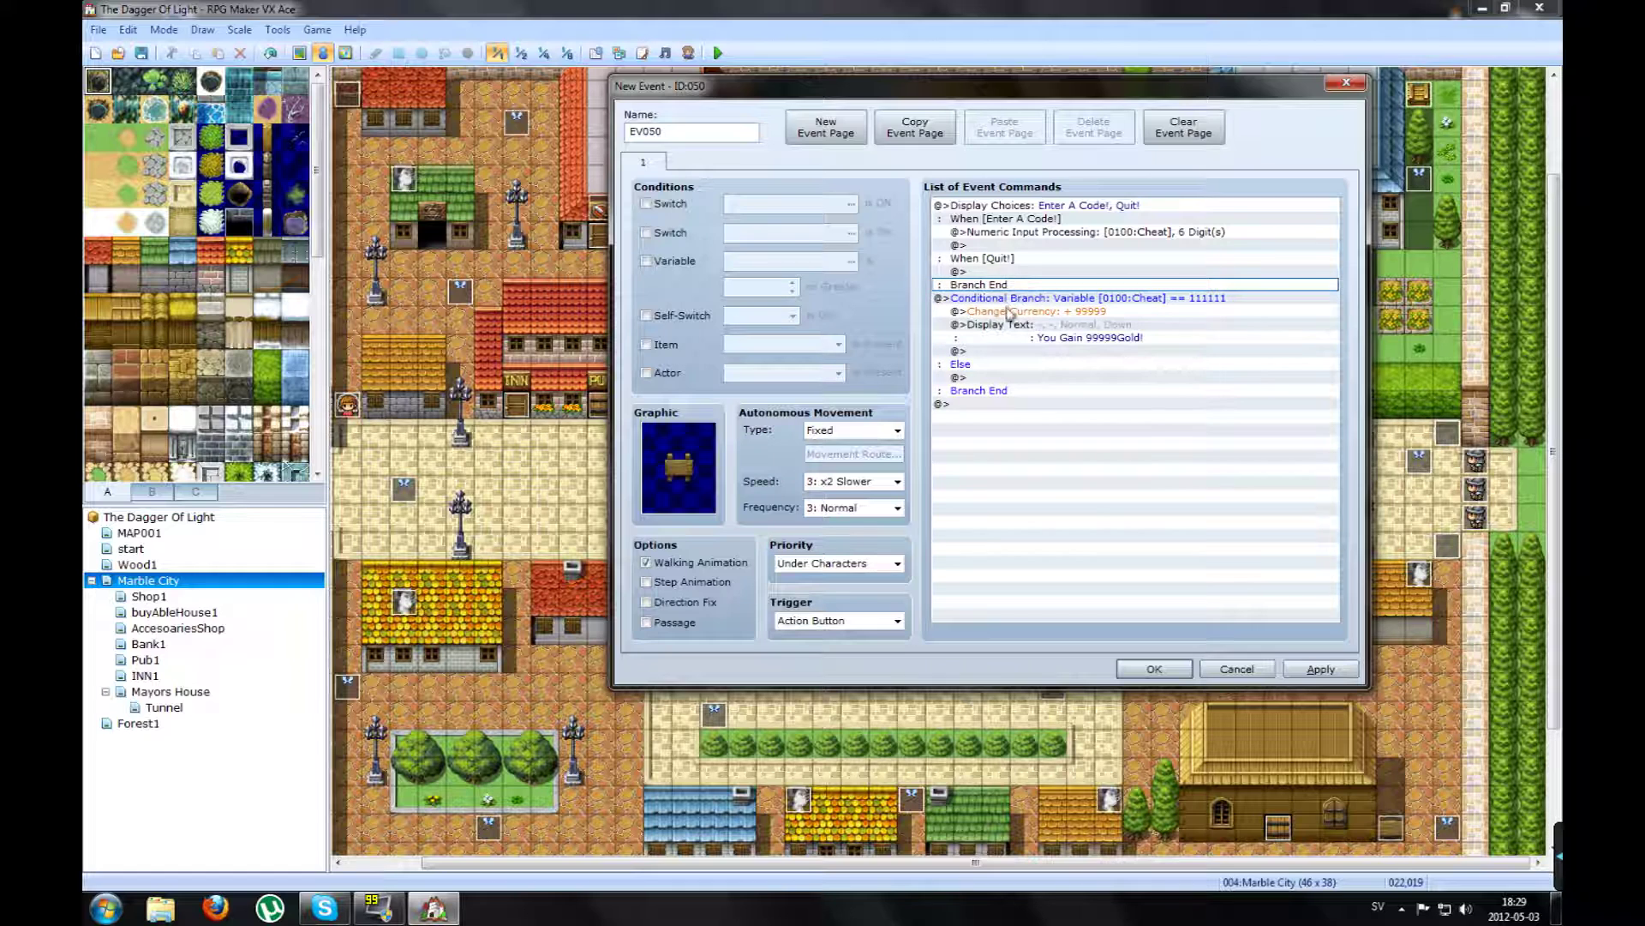
click(994, 300)
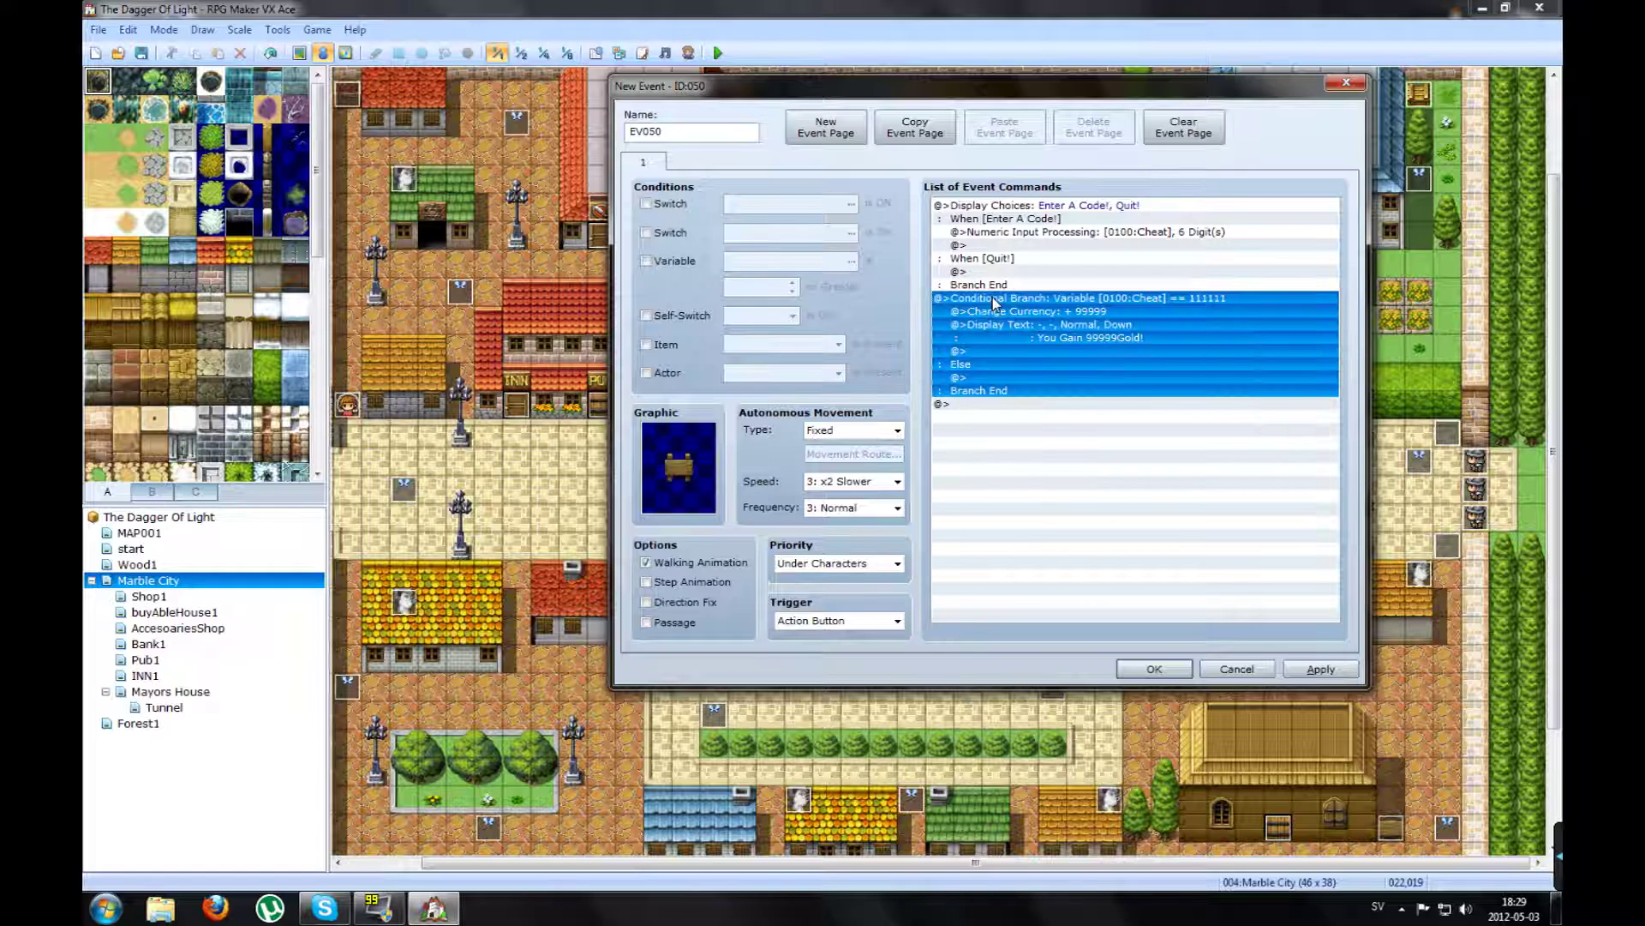
Step: Select the empty line under the branch's Else case and bring up its editing menu
click(977, 336)
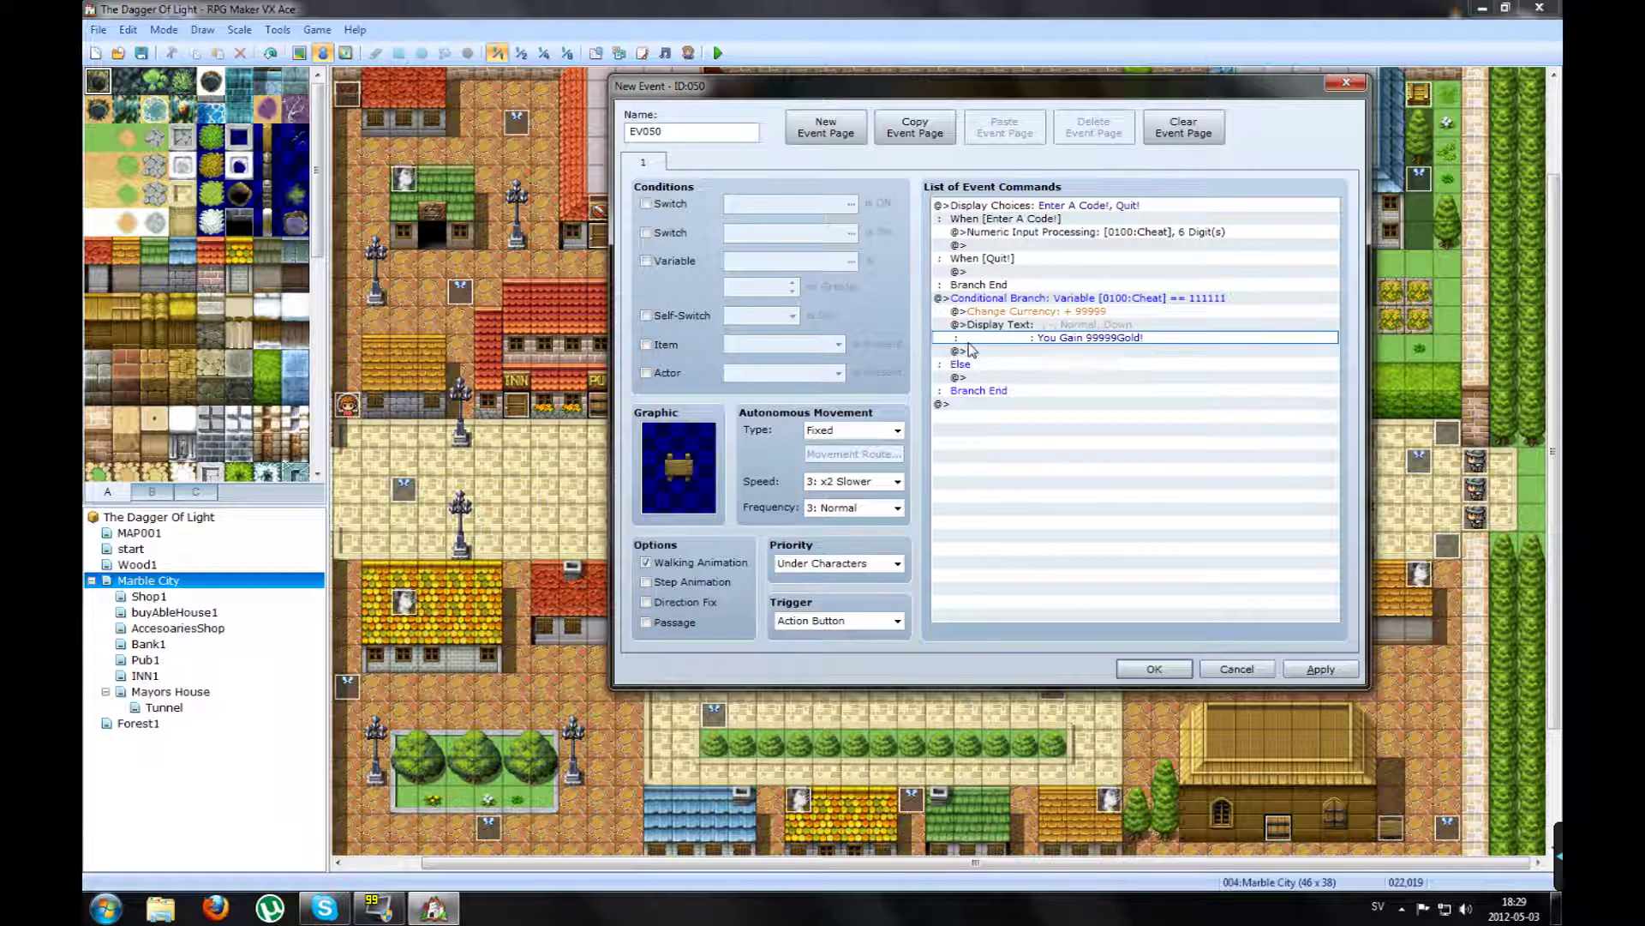
click(964, 365)
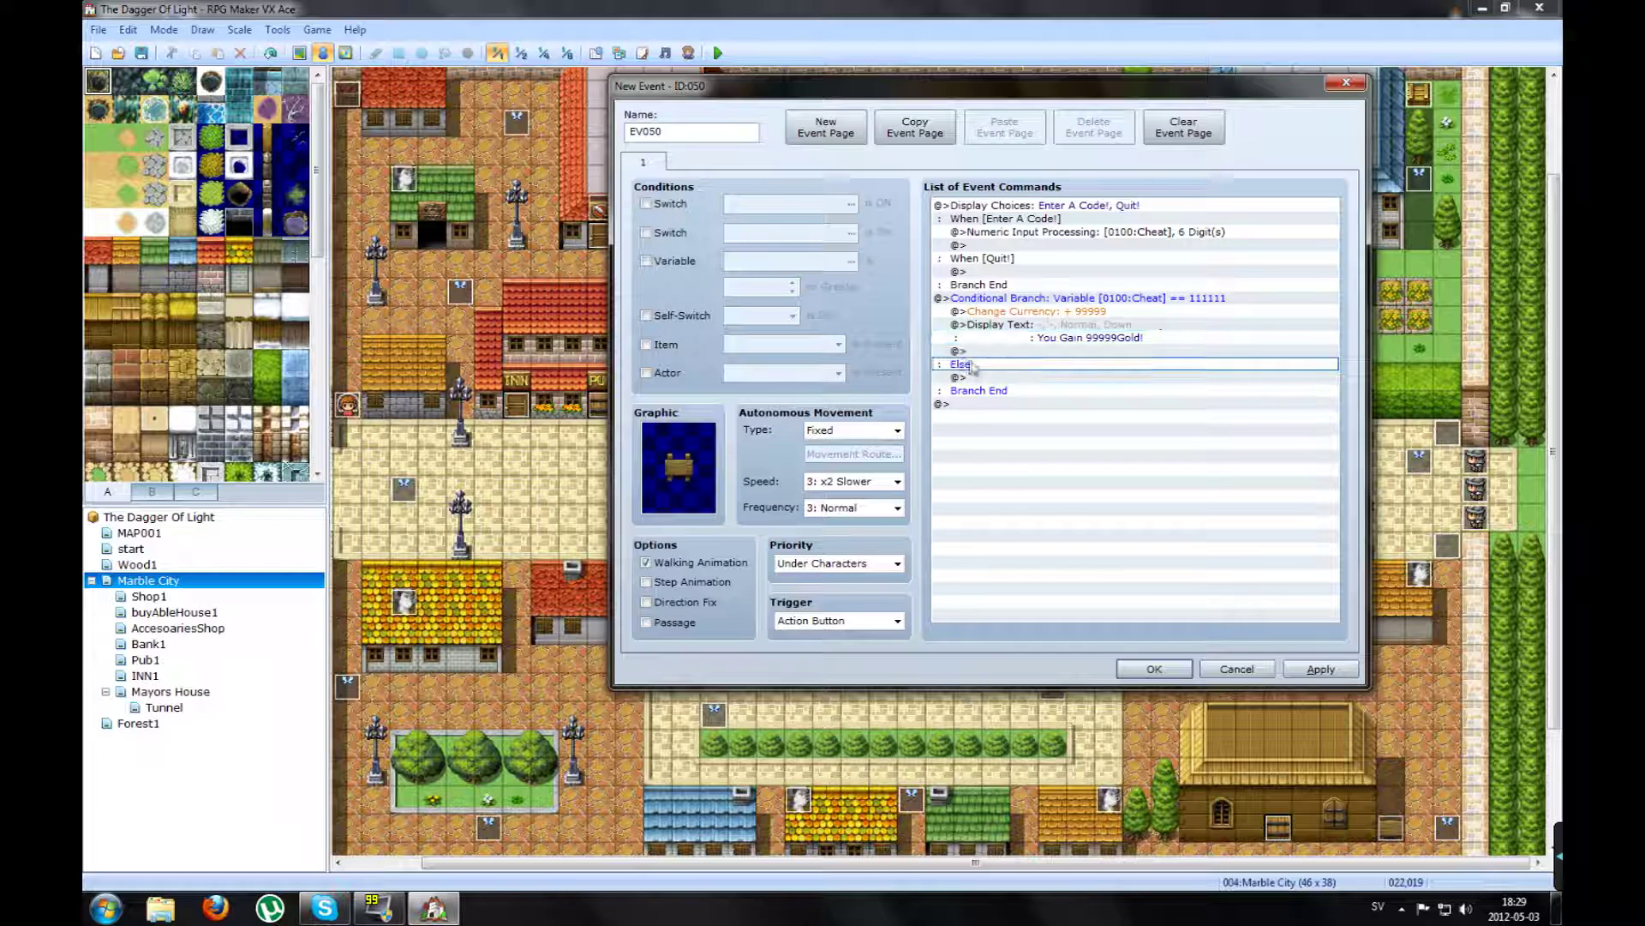
click(971, 378)
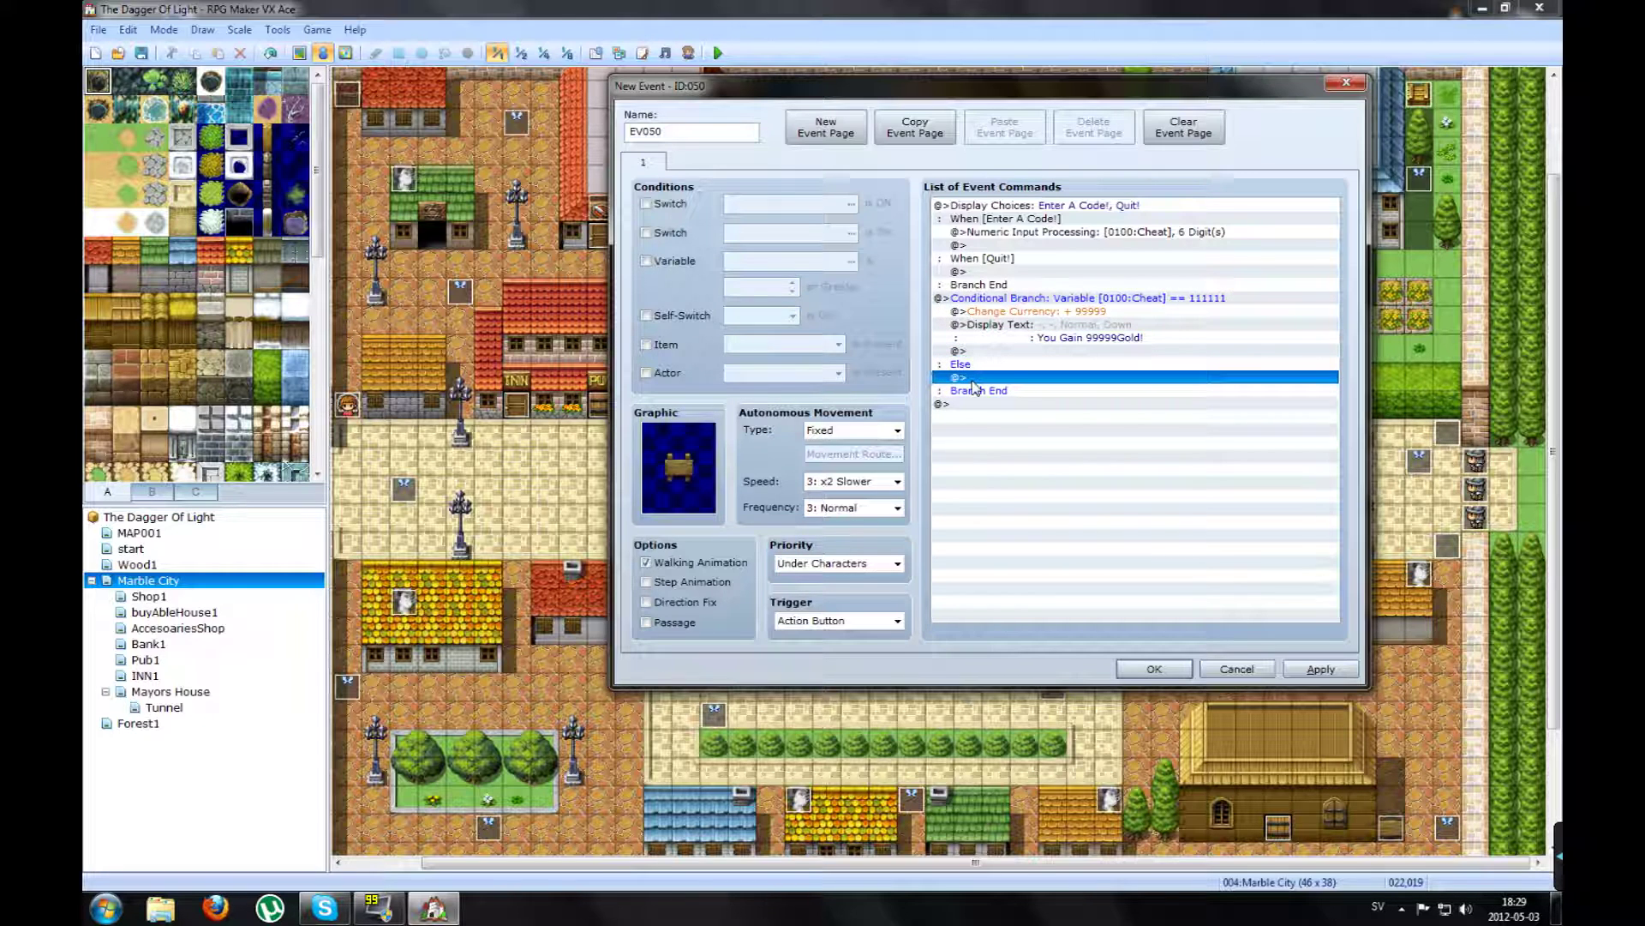
right_click(972, 379)
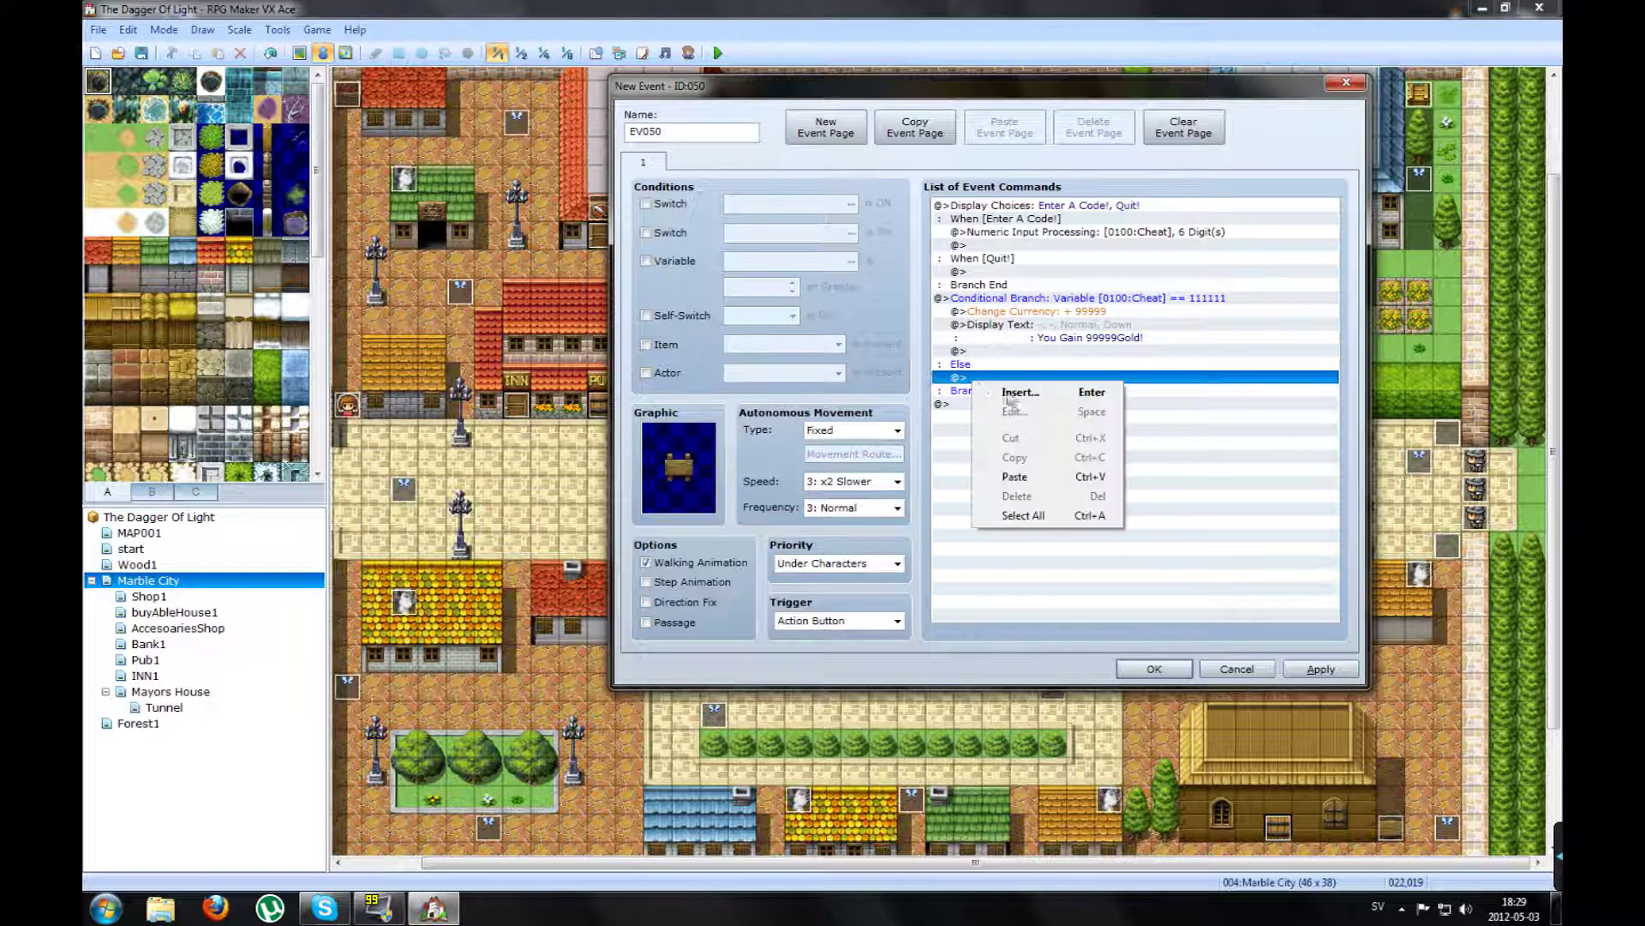
Step: Paste the copied branch under Else and change its constant from 111111 to 999999
click(1027, 474)
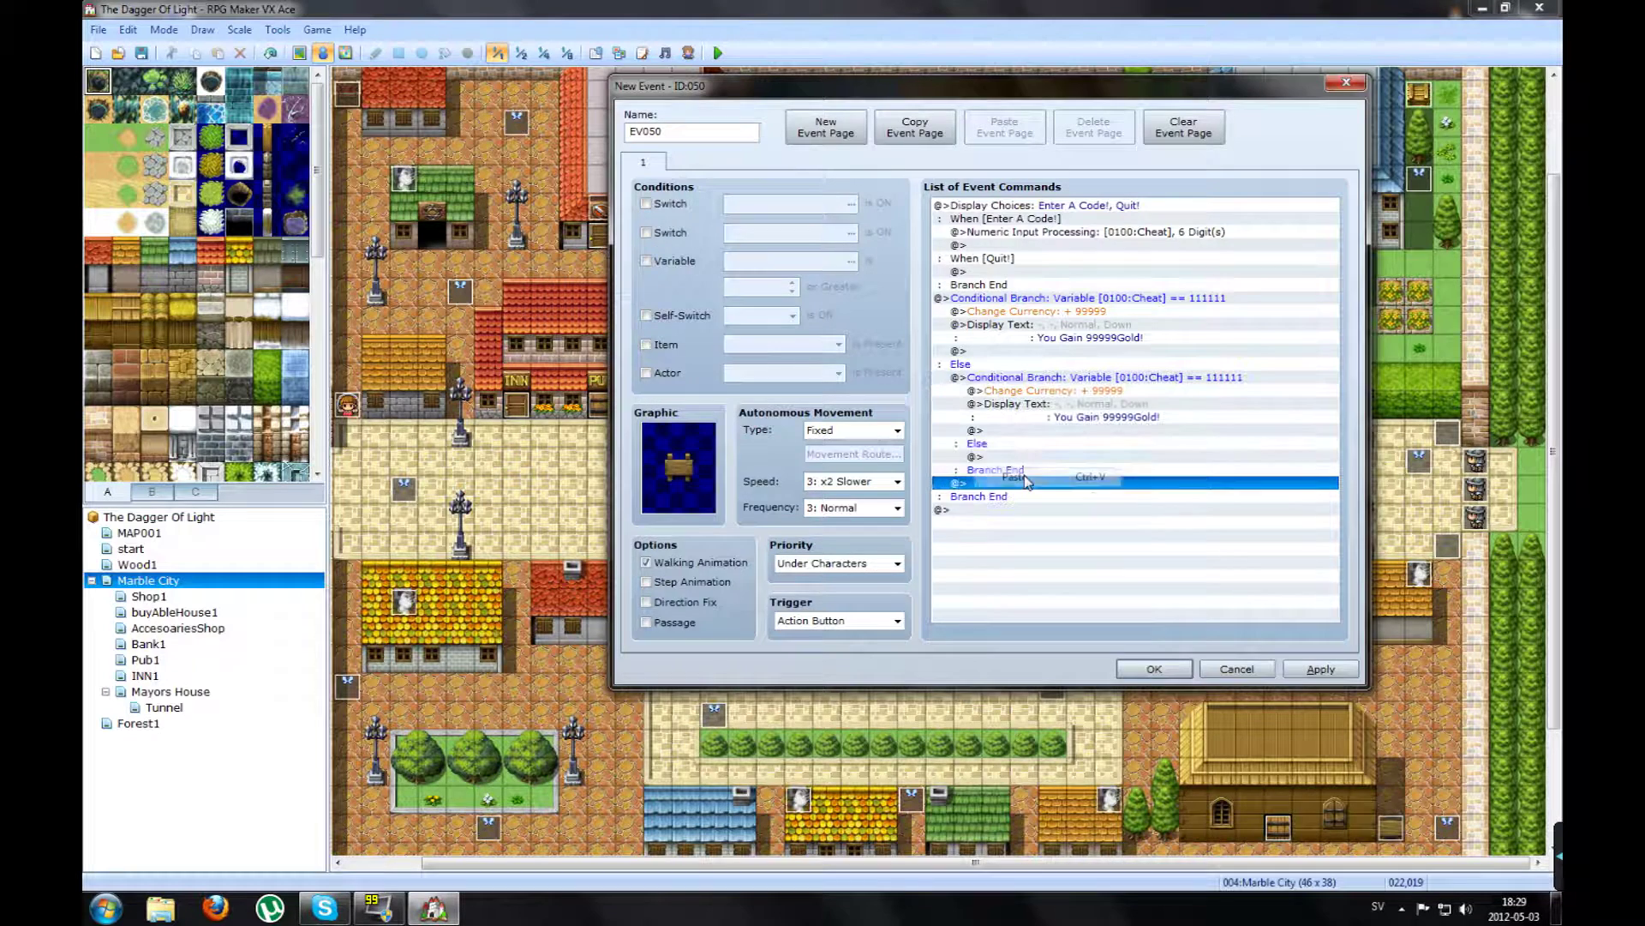
click(1066, 381)
right_click(1062, 377)
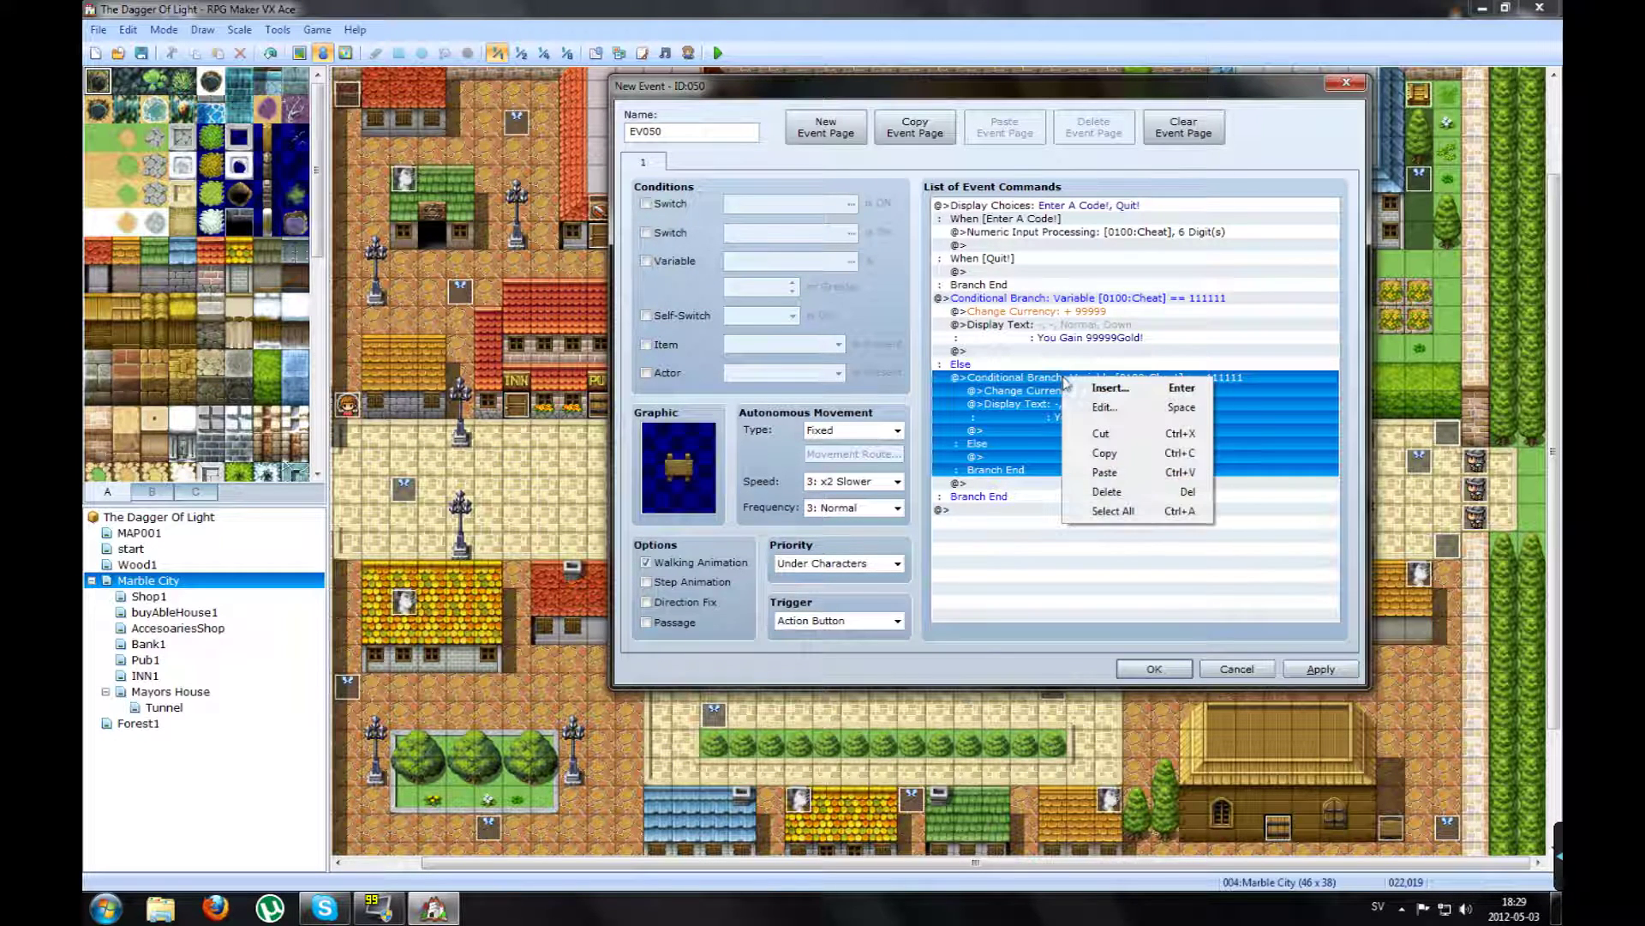
click(1104, 409)
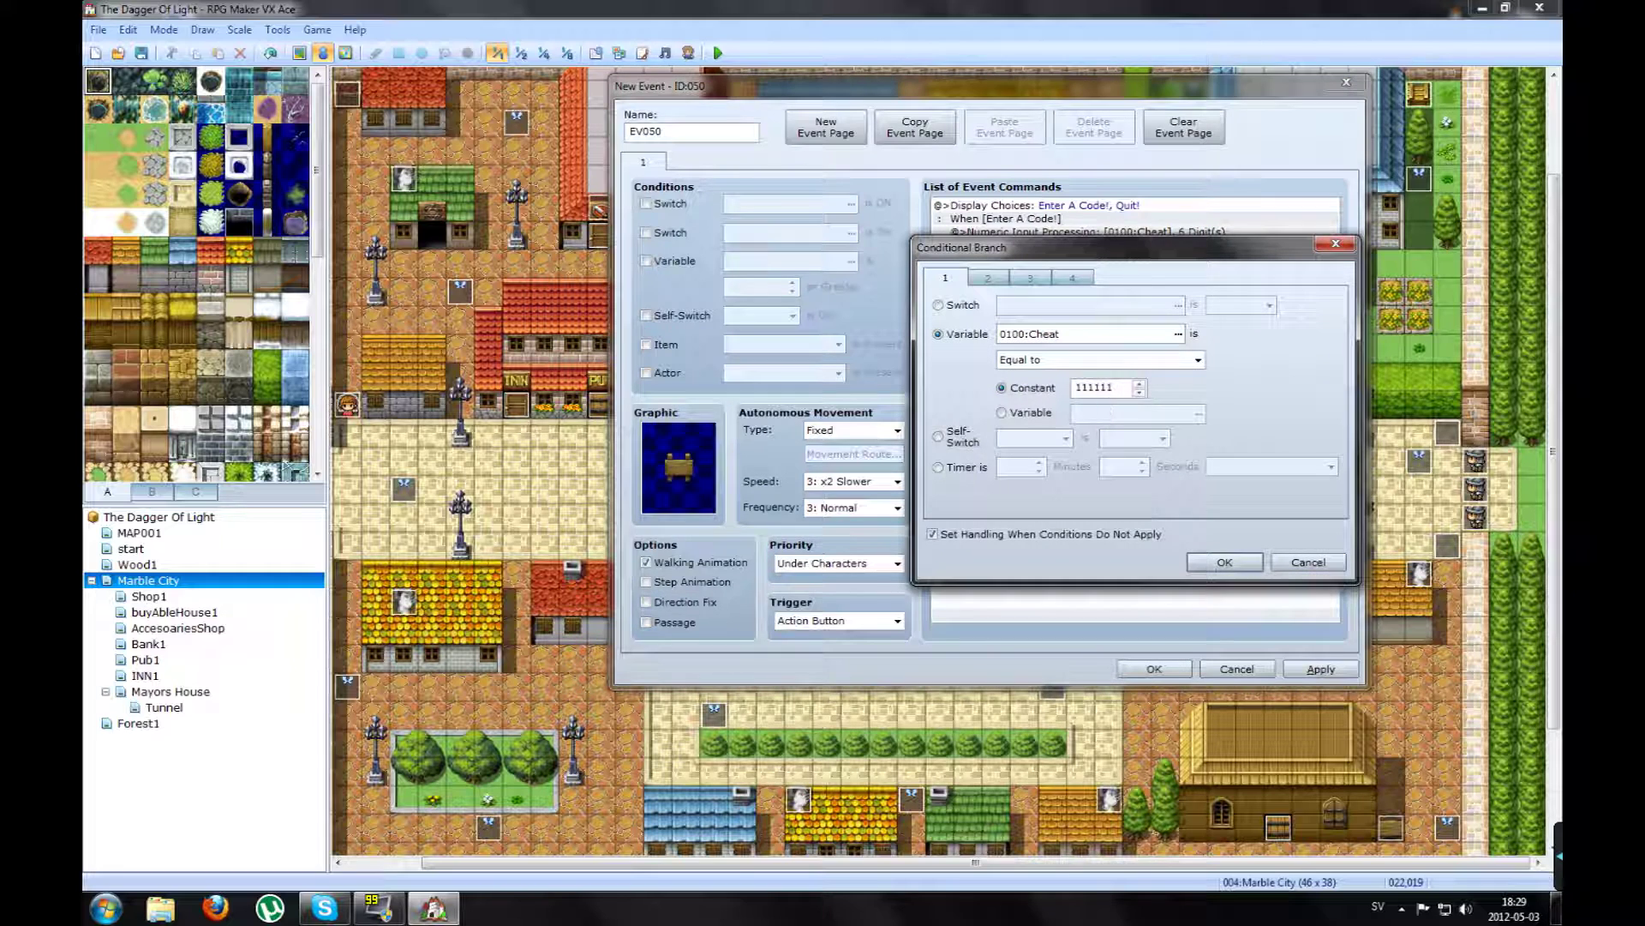
double_click(1095, 388)
text(999)
key(BackSpace)
key(BackSpace)
text(564563)
key(BackSpace)
key(BackSpace)
key(BackSpace)
click(1247, 563)
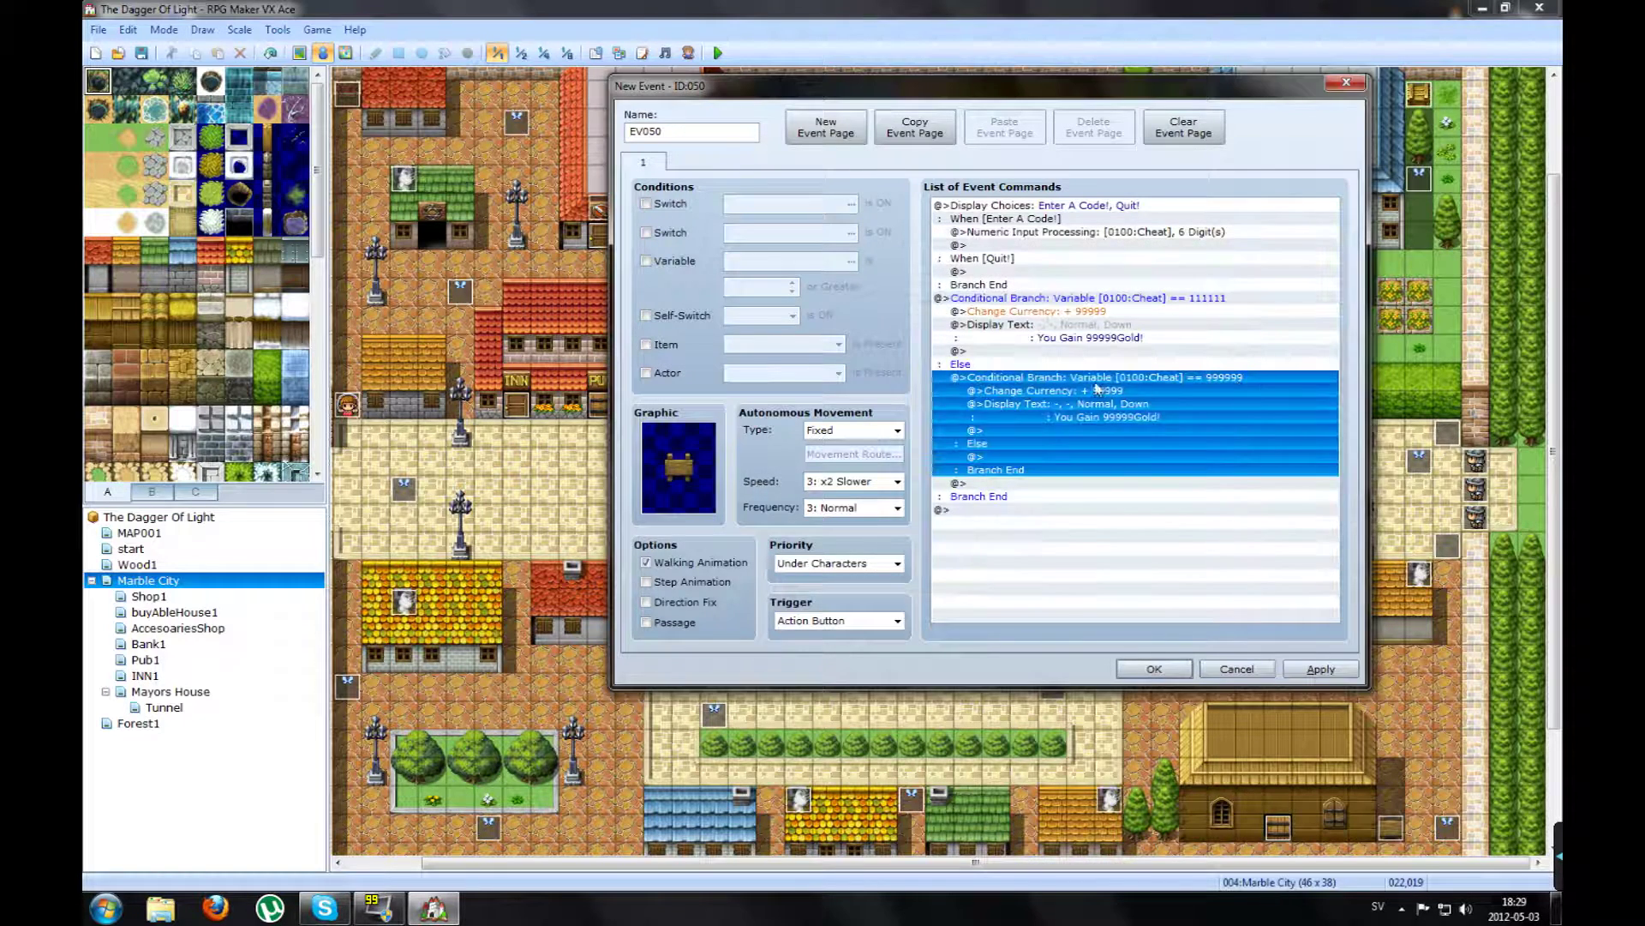
Step: Delete the gold reward and message from the nested 999999 branch, ready to insert commands
click(1179, 234)
click(1218, 388)
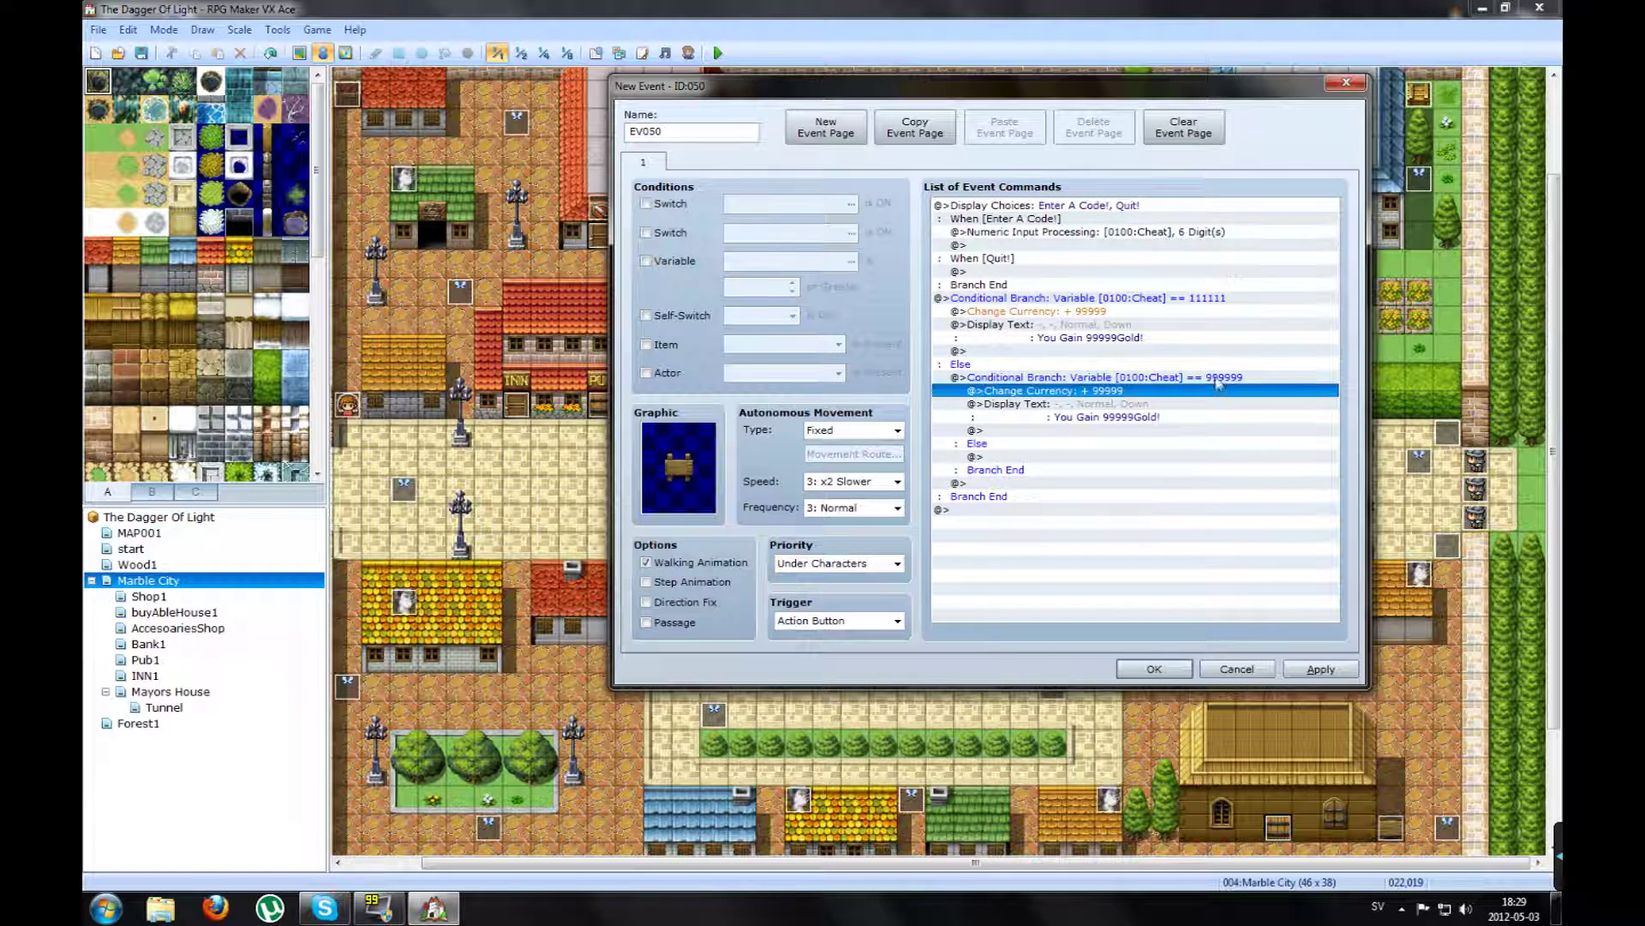
click(1246, 378)
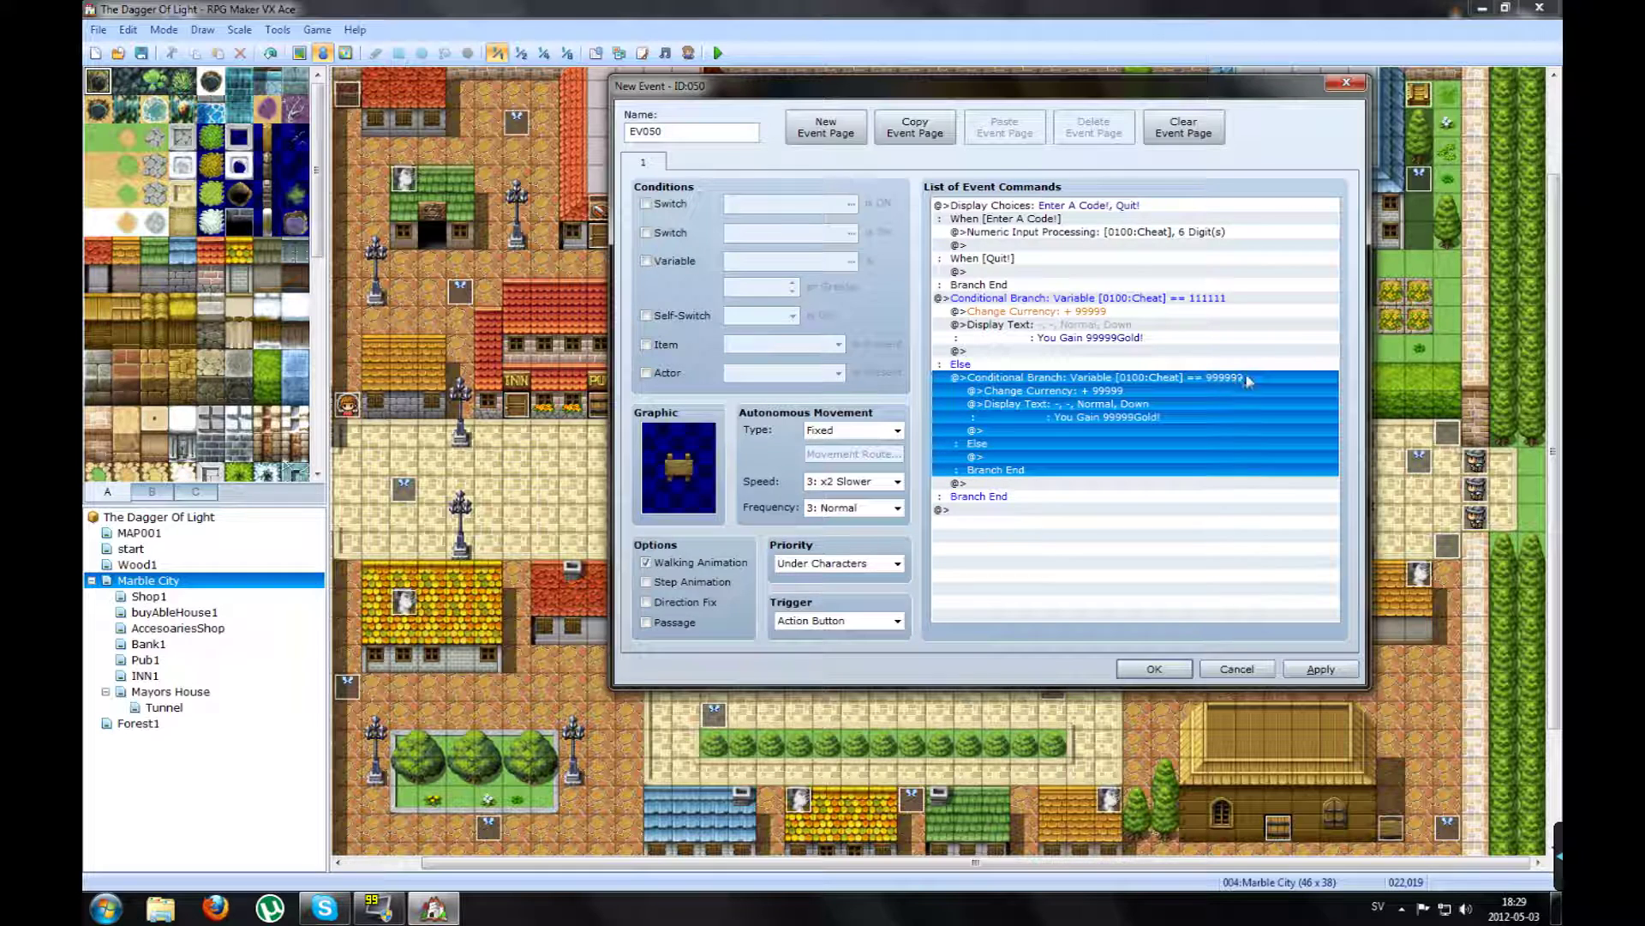
click(1060, 393)
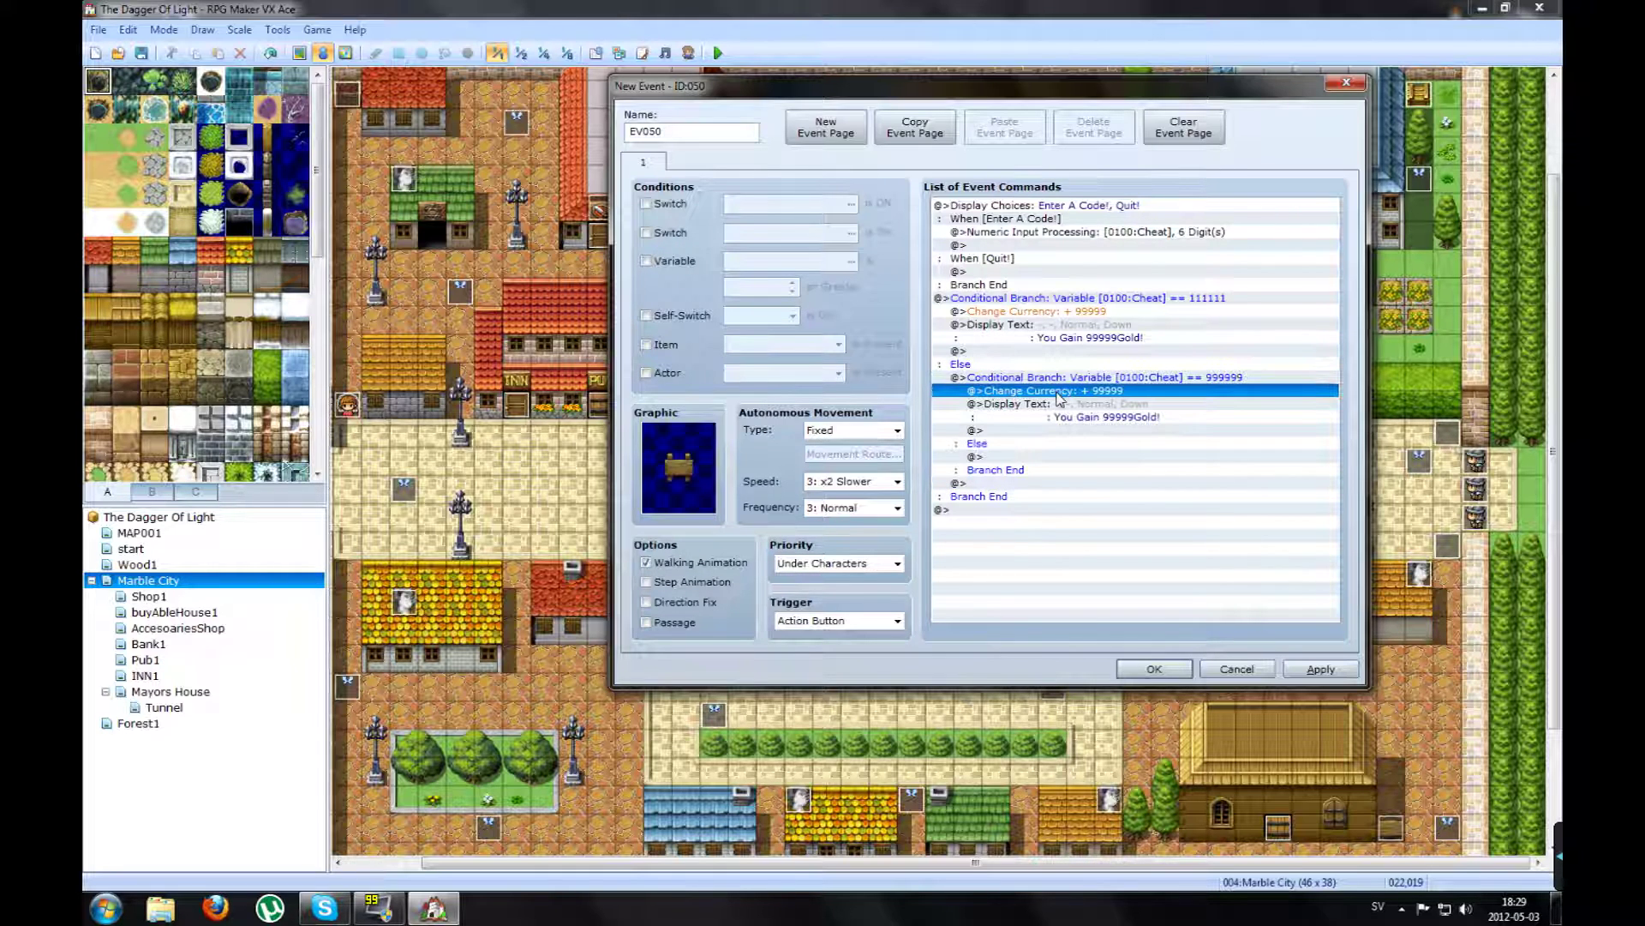
key(Delete)
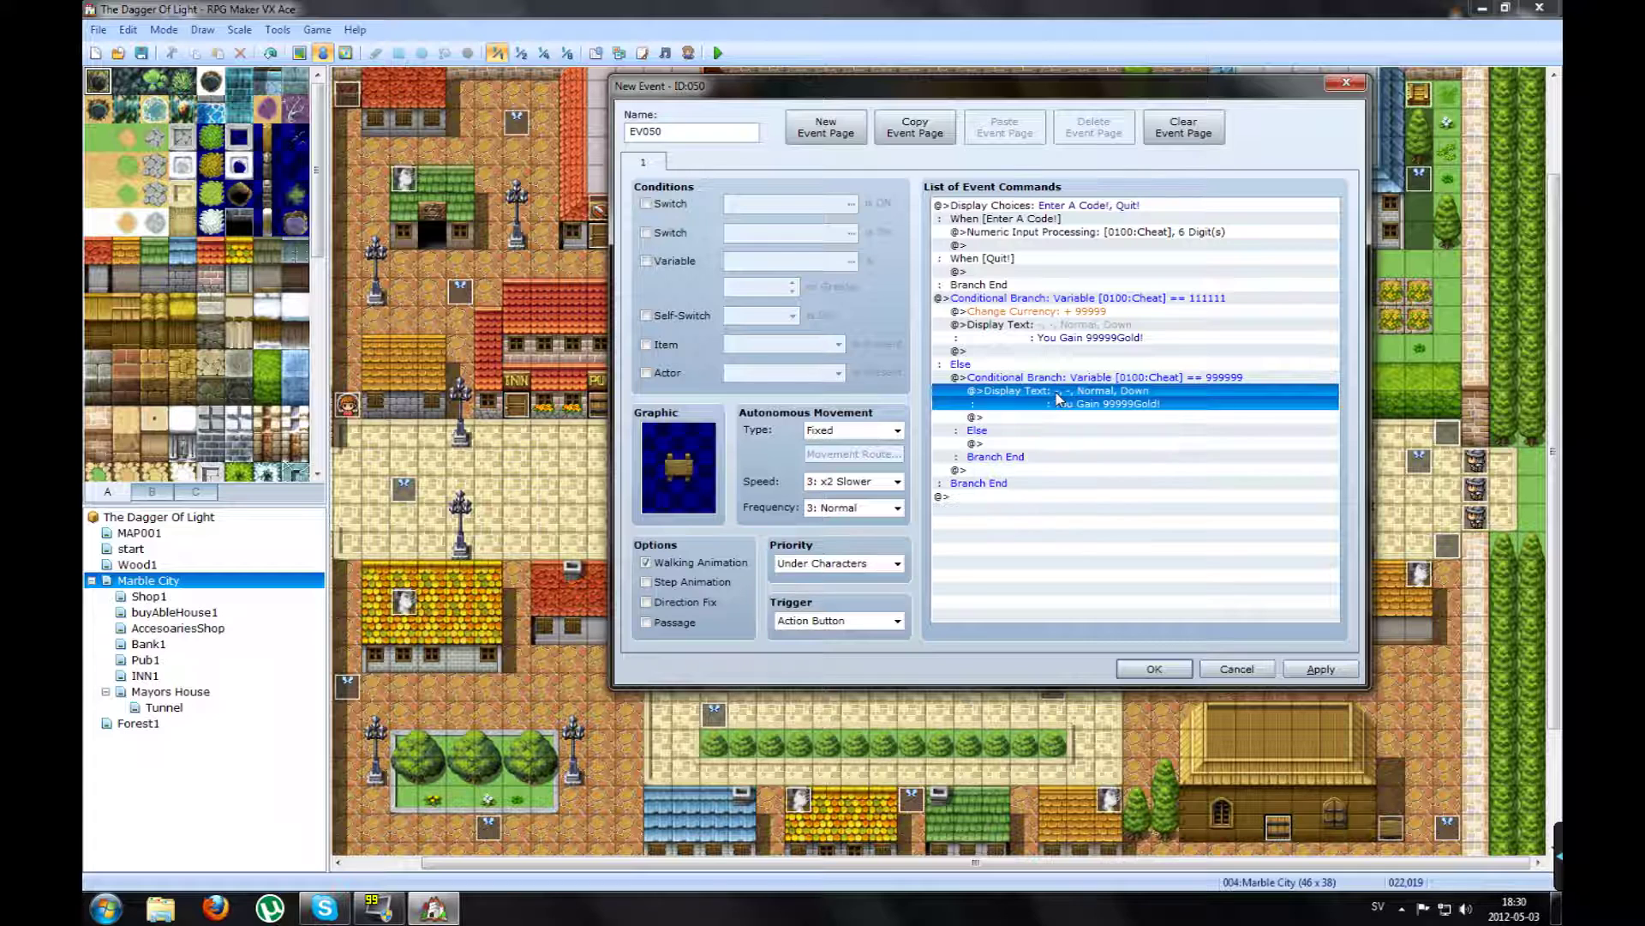
right_click(1060, 396)
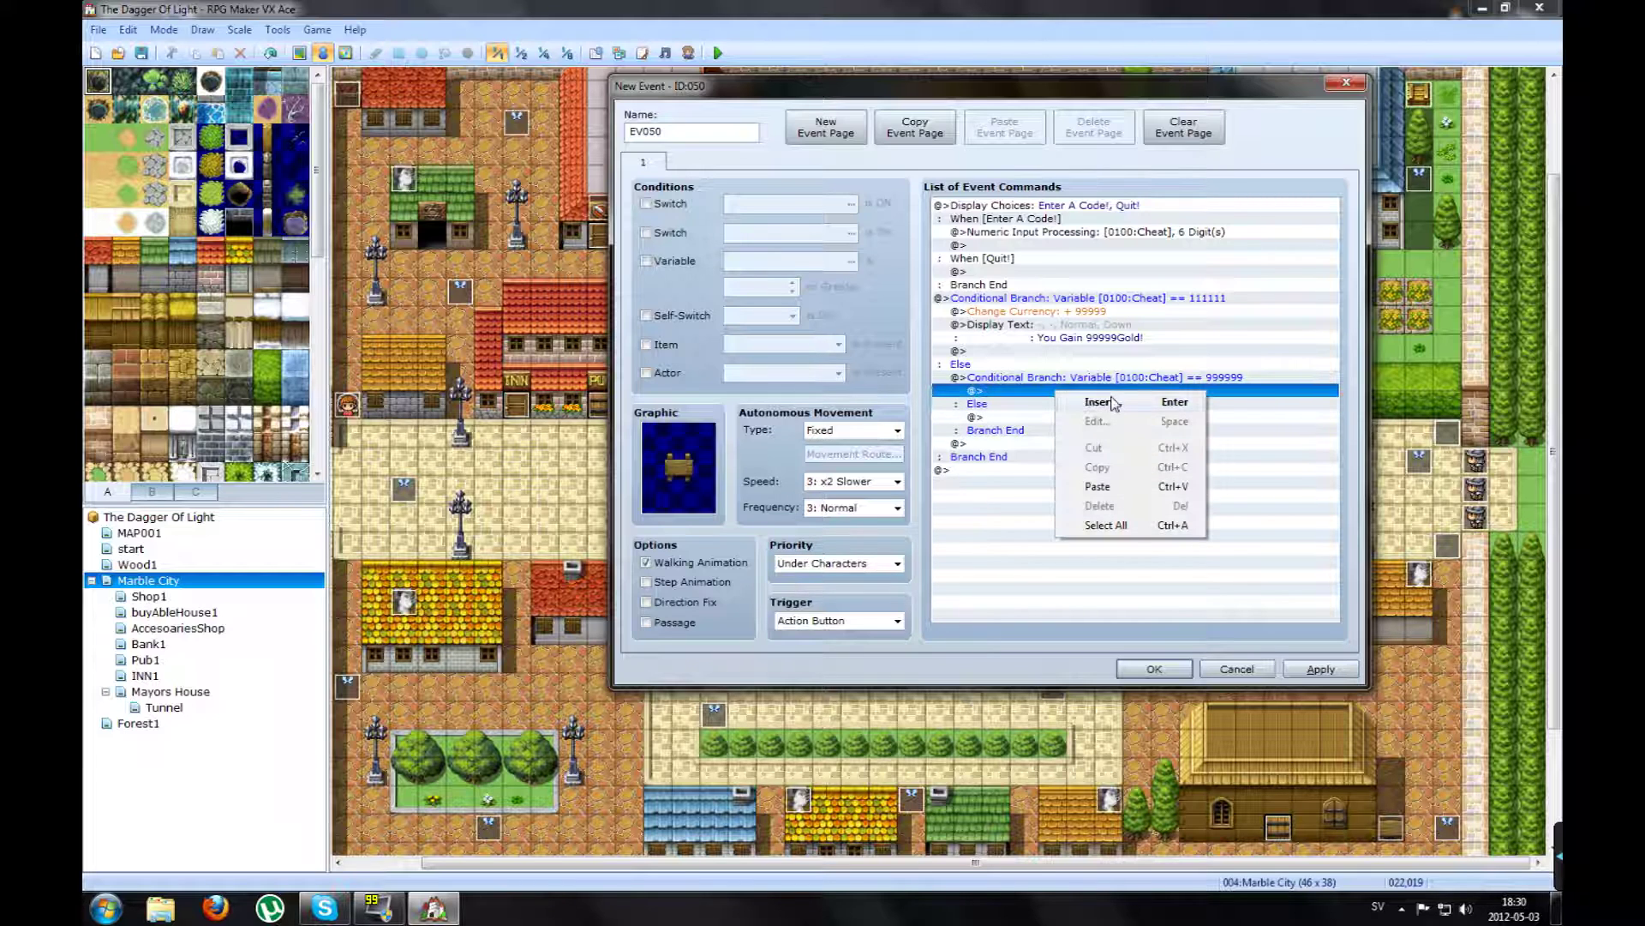
click(1076, 400)
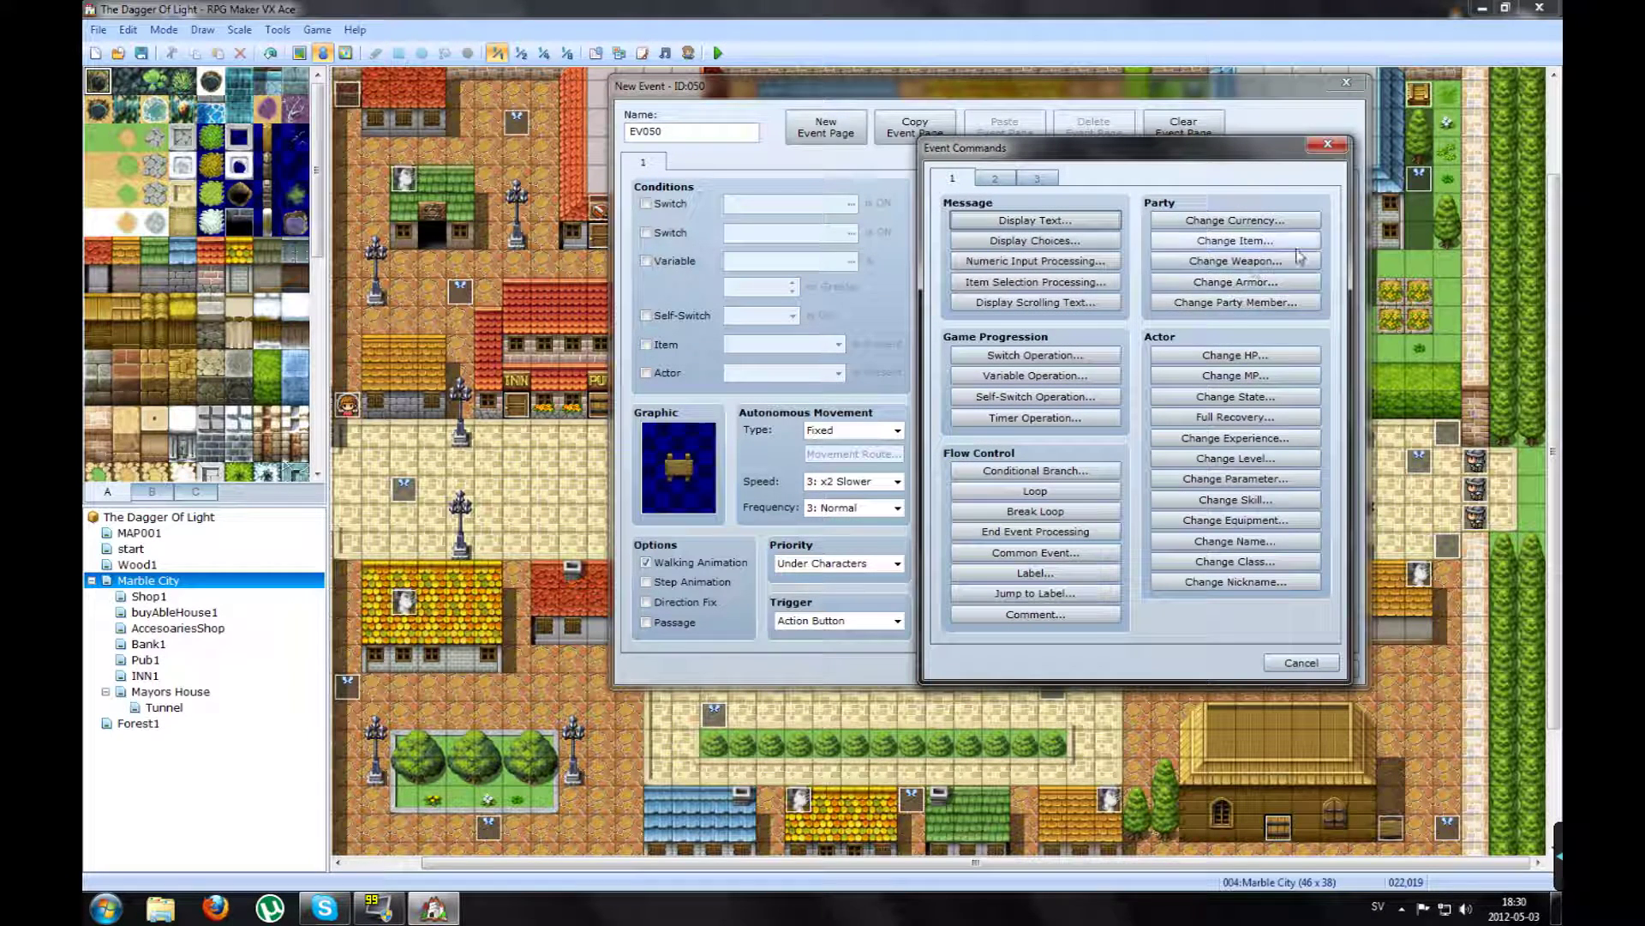
Step: Add a Change Level command increasing actor 001:Eric's level by constant 1
click(1251, 462)
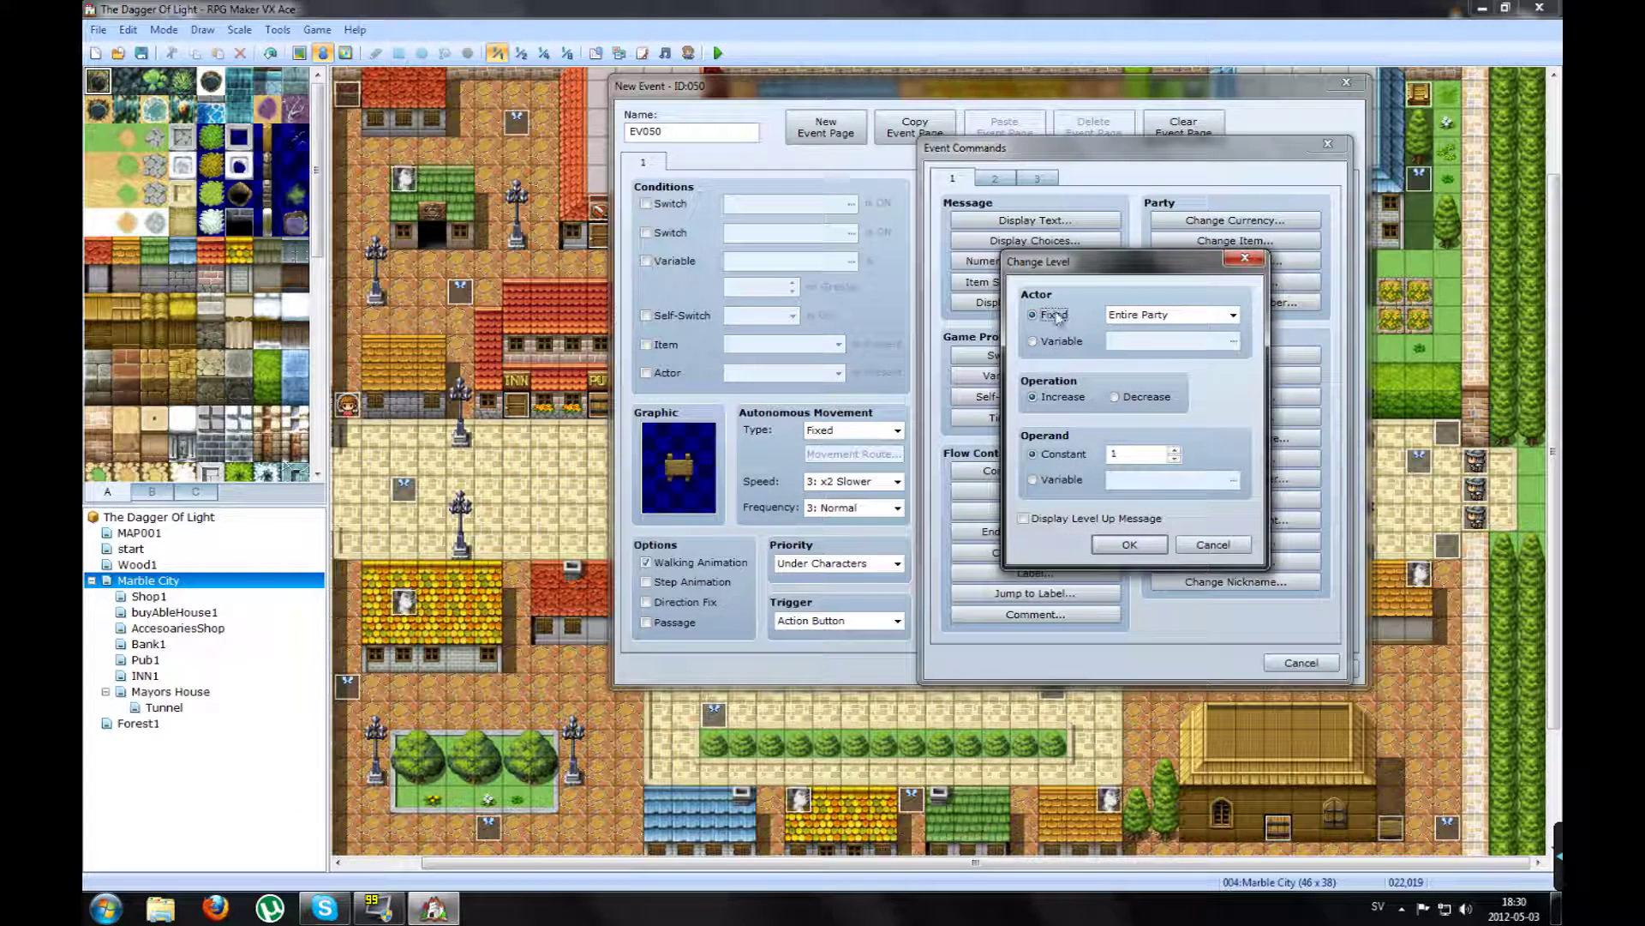
click(1233, 316)
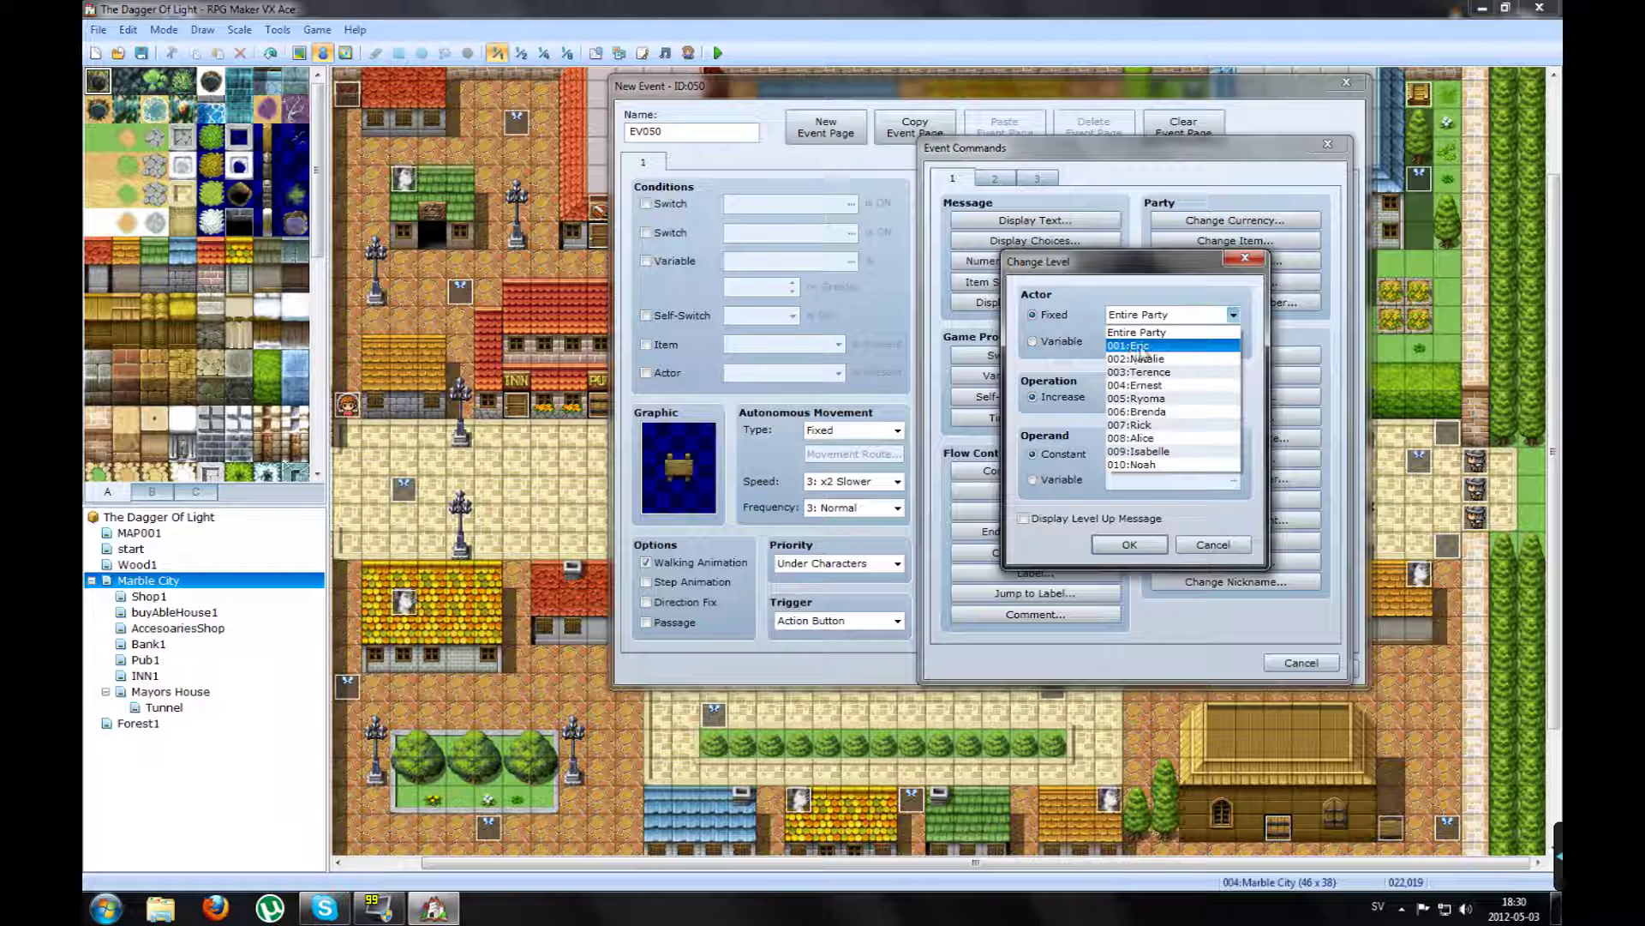
click(1143, 347)
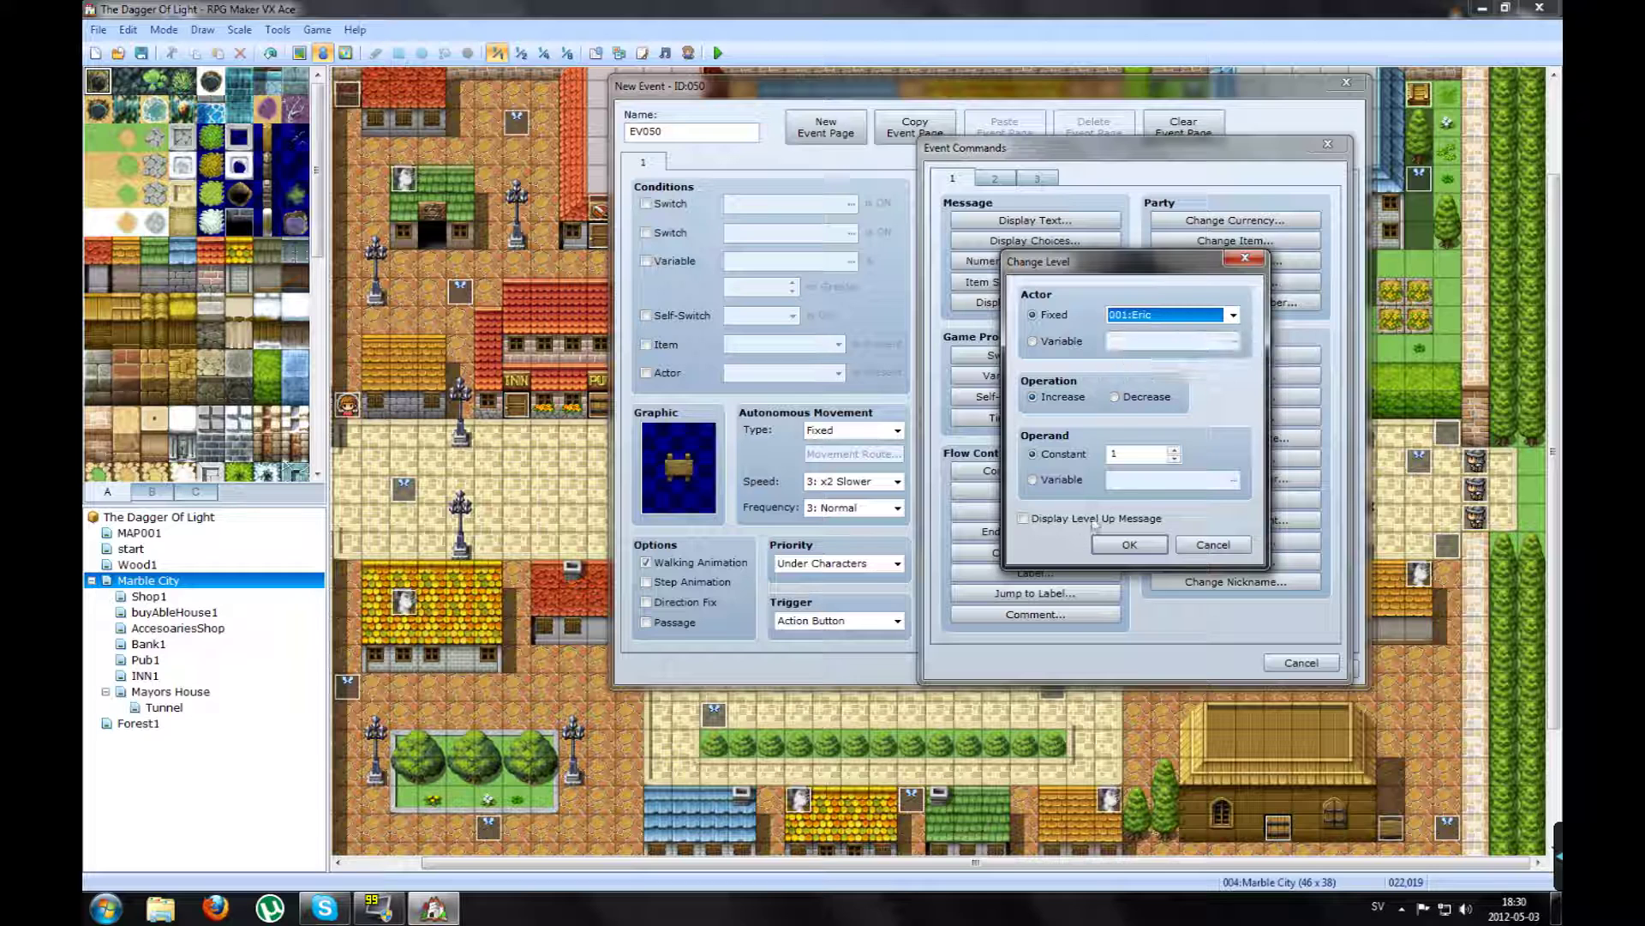
click(1061, 399)
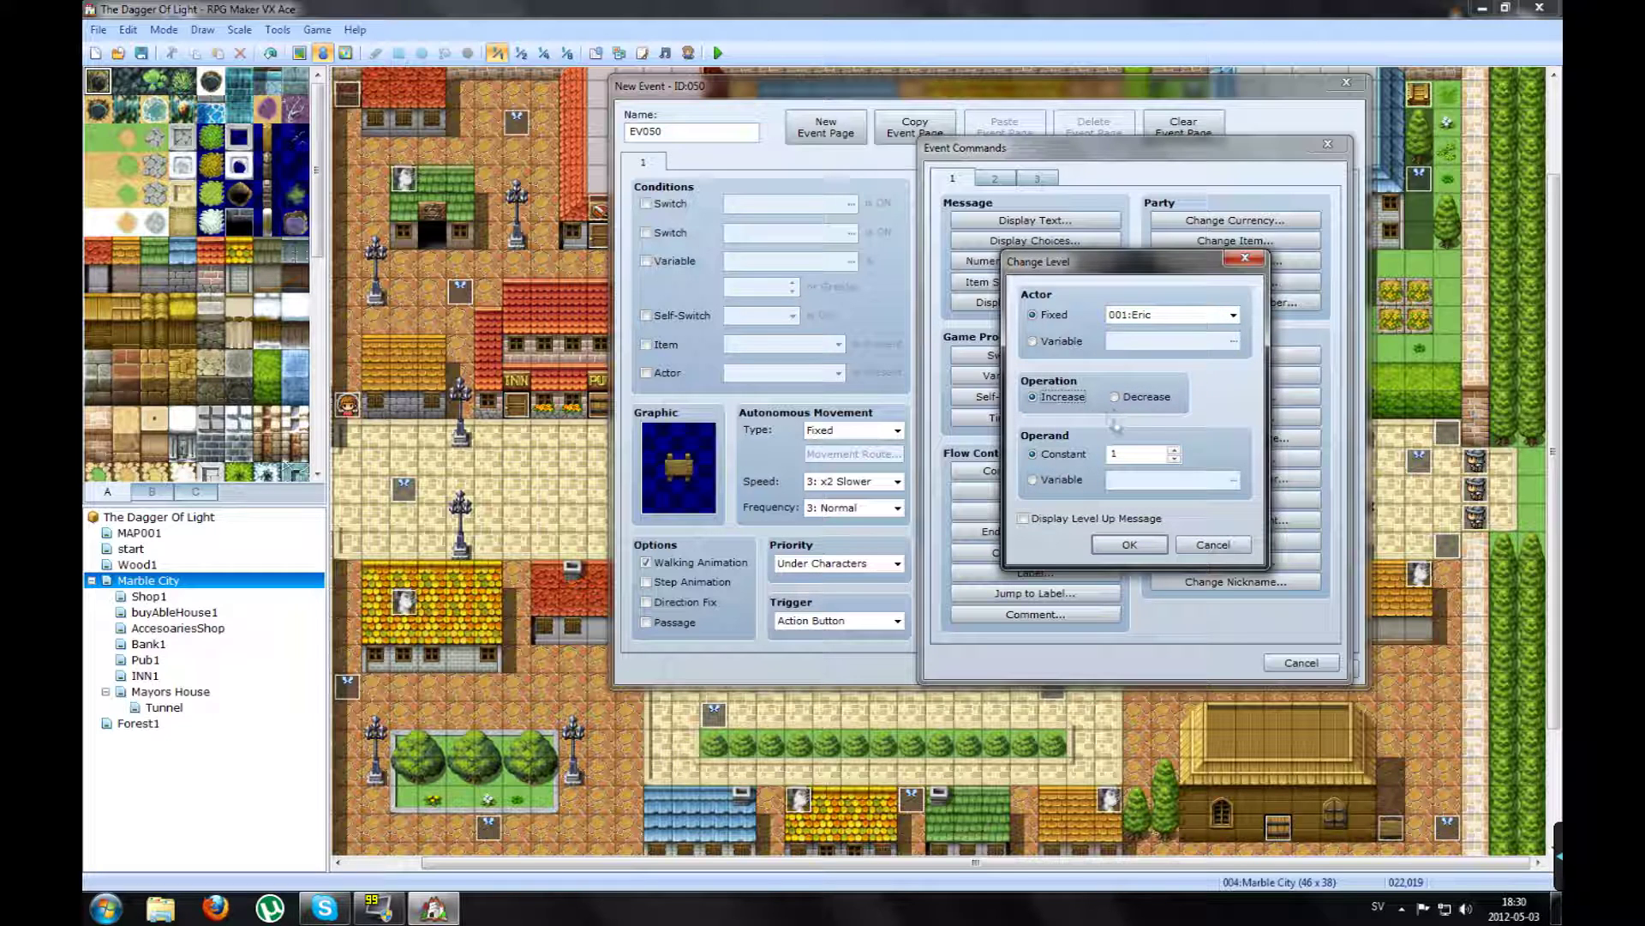
click(1081, 399)
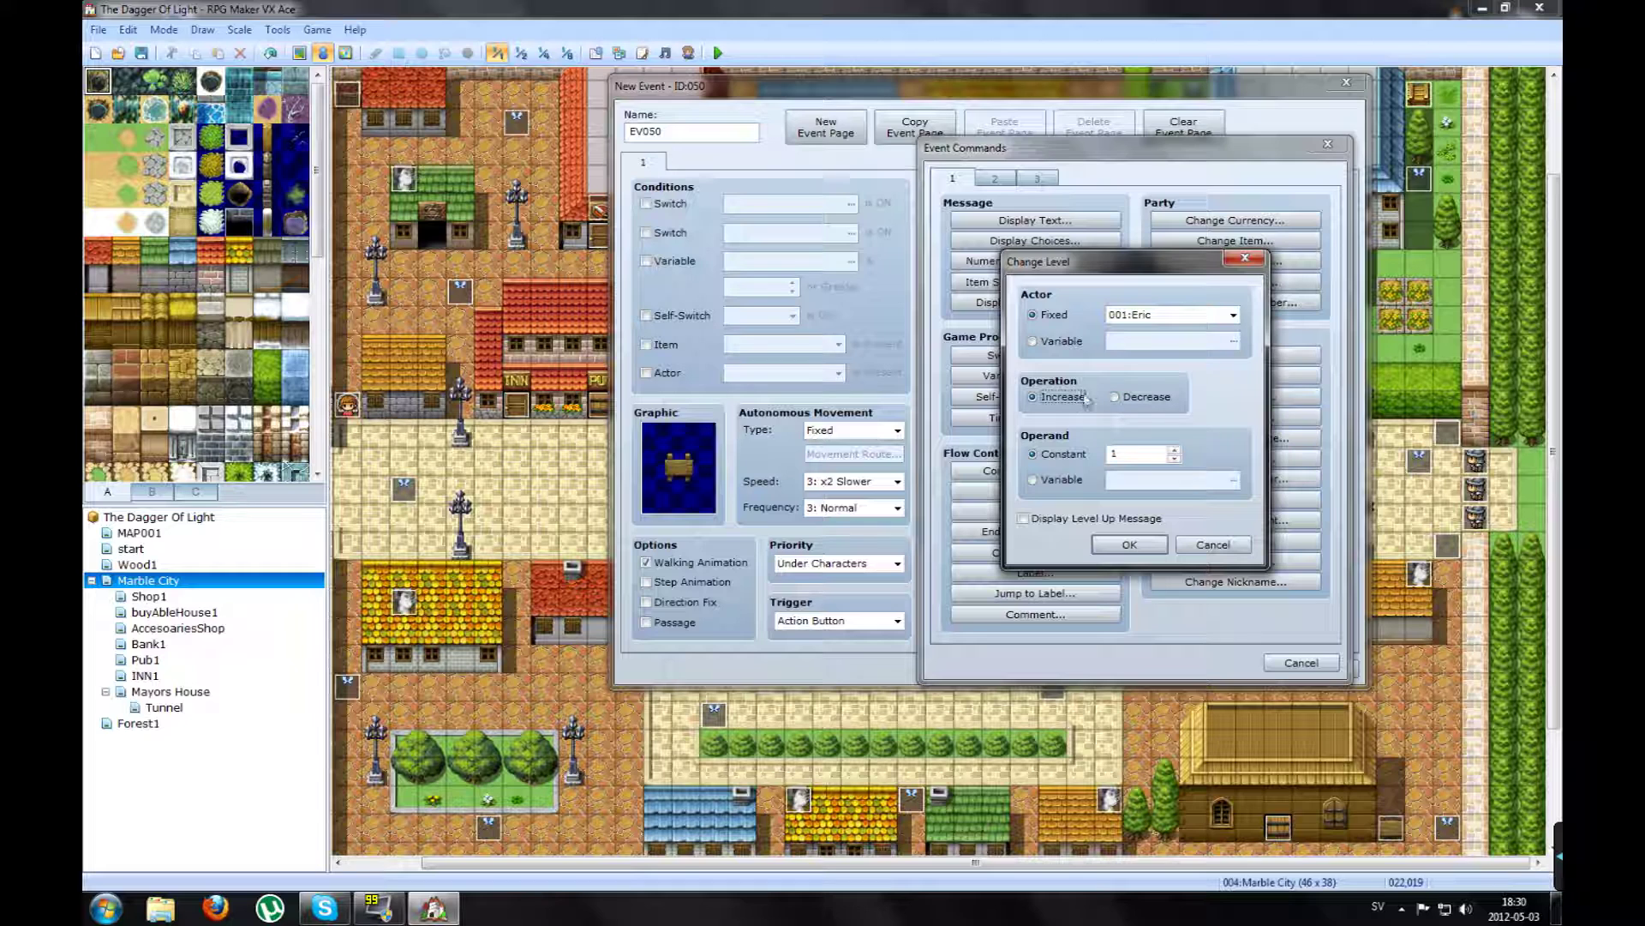
click(1136, 453)
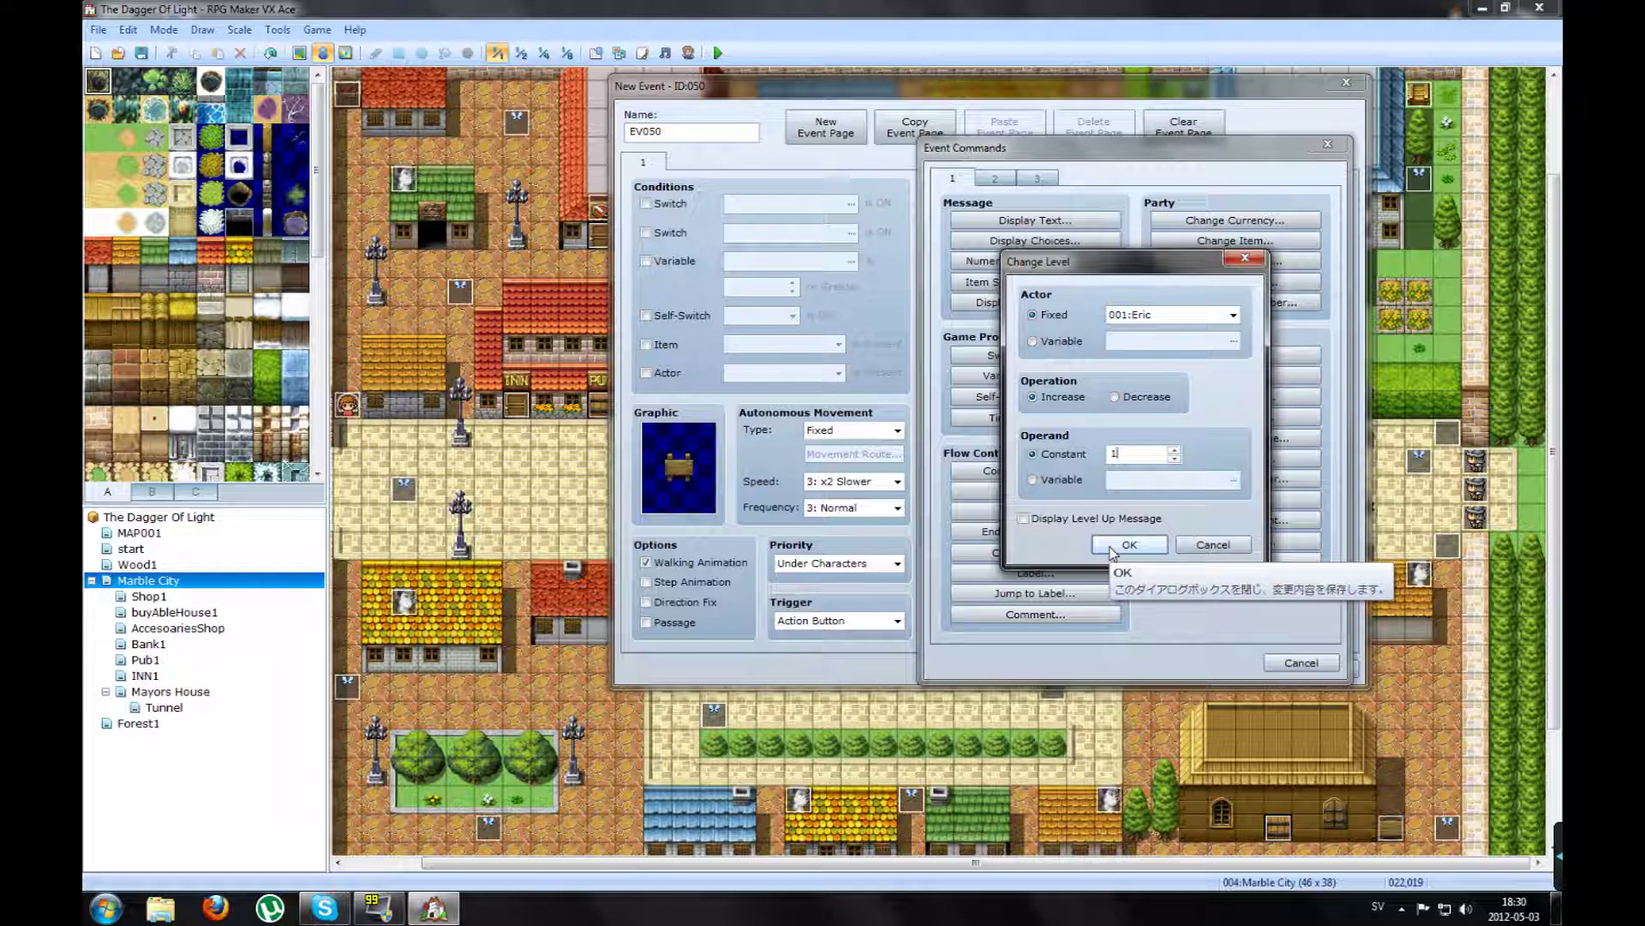
click(1114, 546)
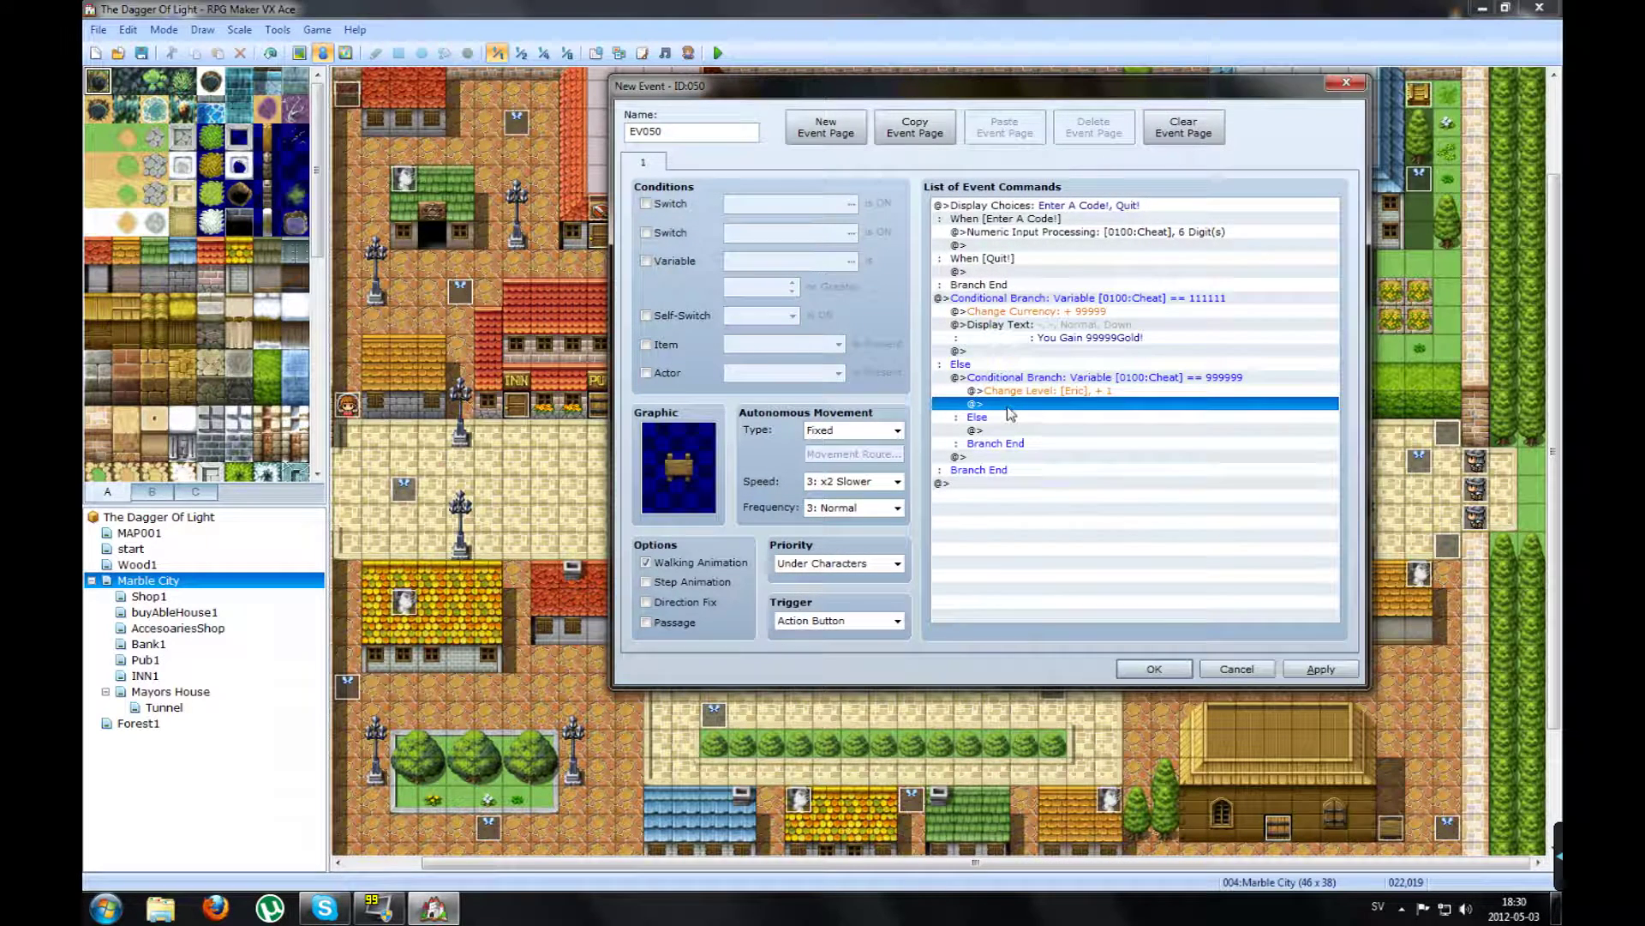
double_click(1008, 405)
Step: Add the message 'You Levled up!' right after the Change Level command in the 999999 branch
click(1035, 220)
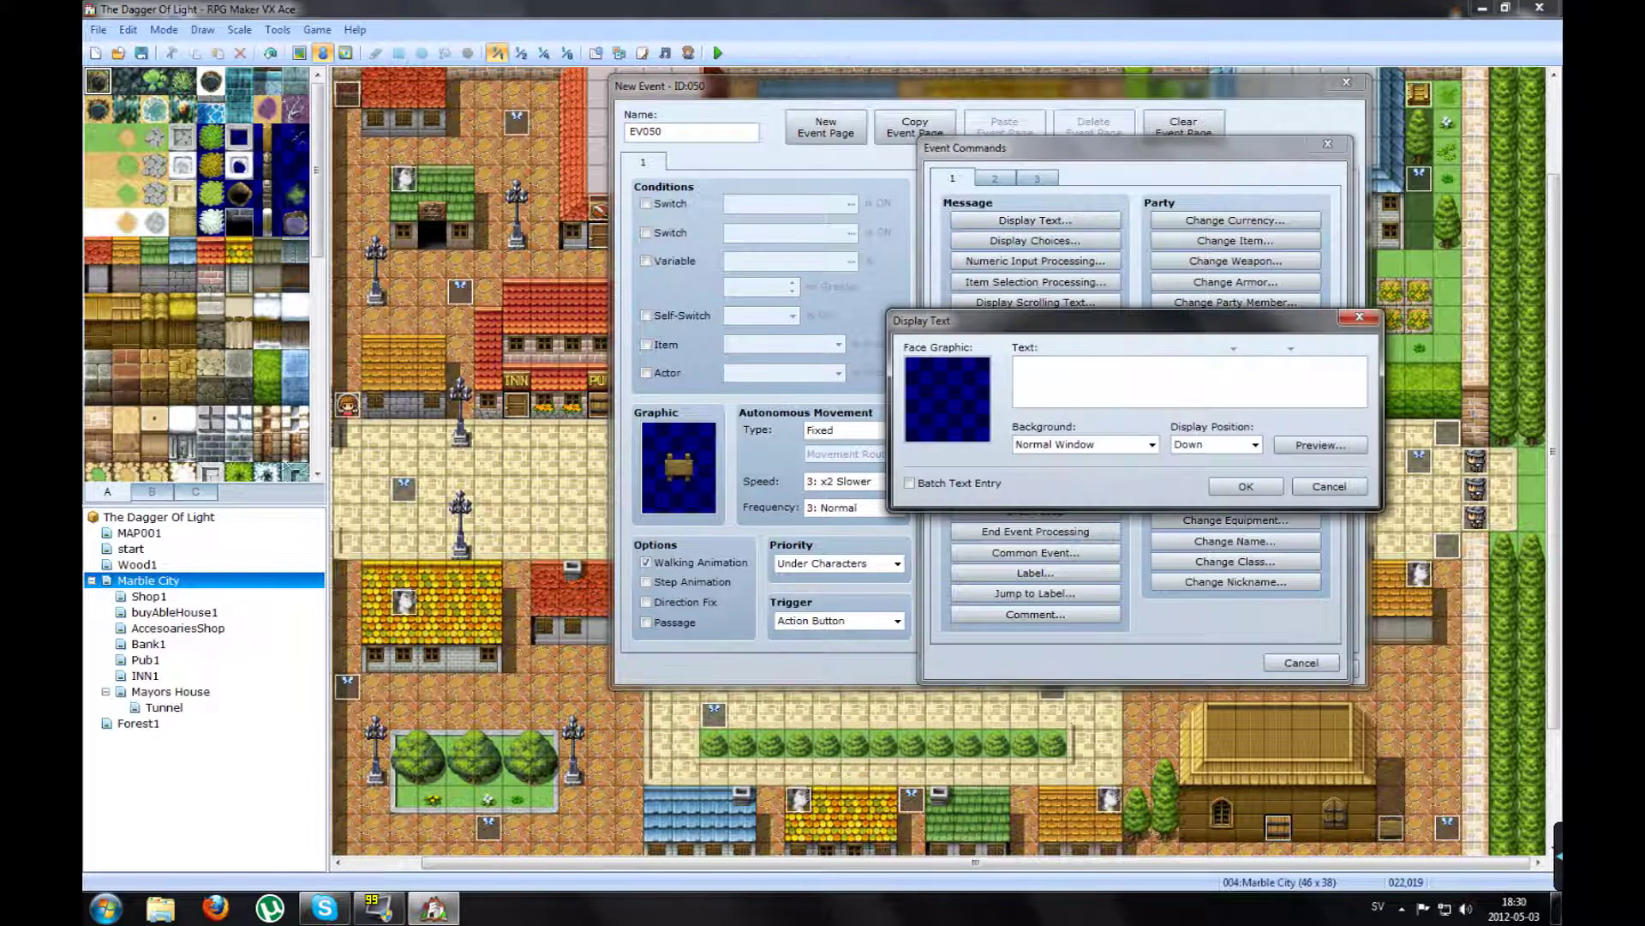
text(You)
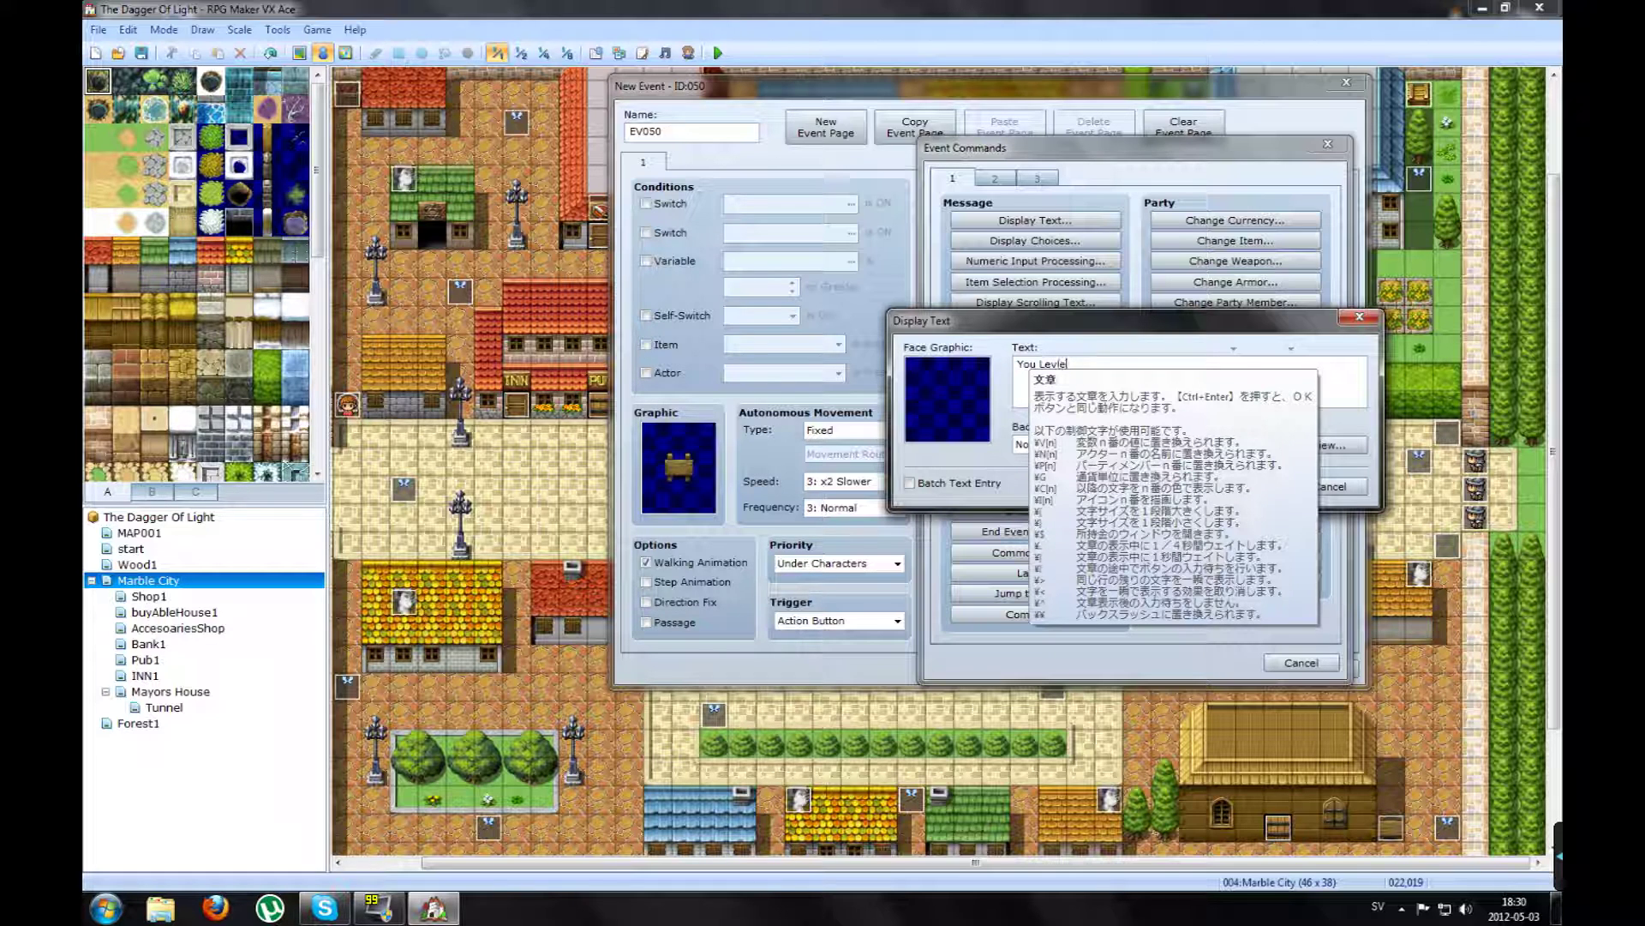
text(Levled up!)
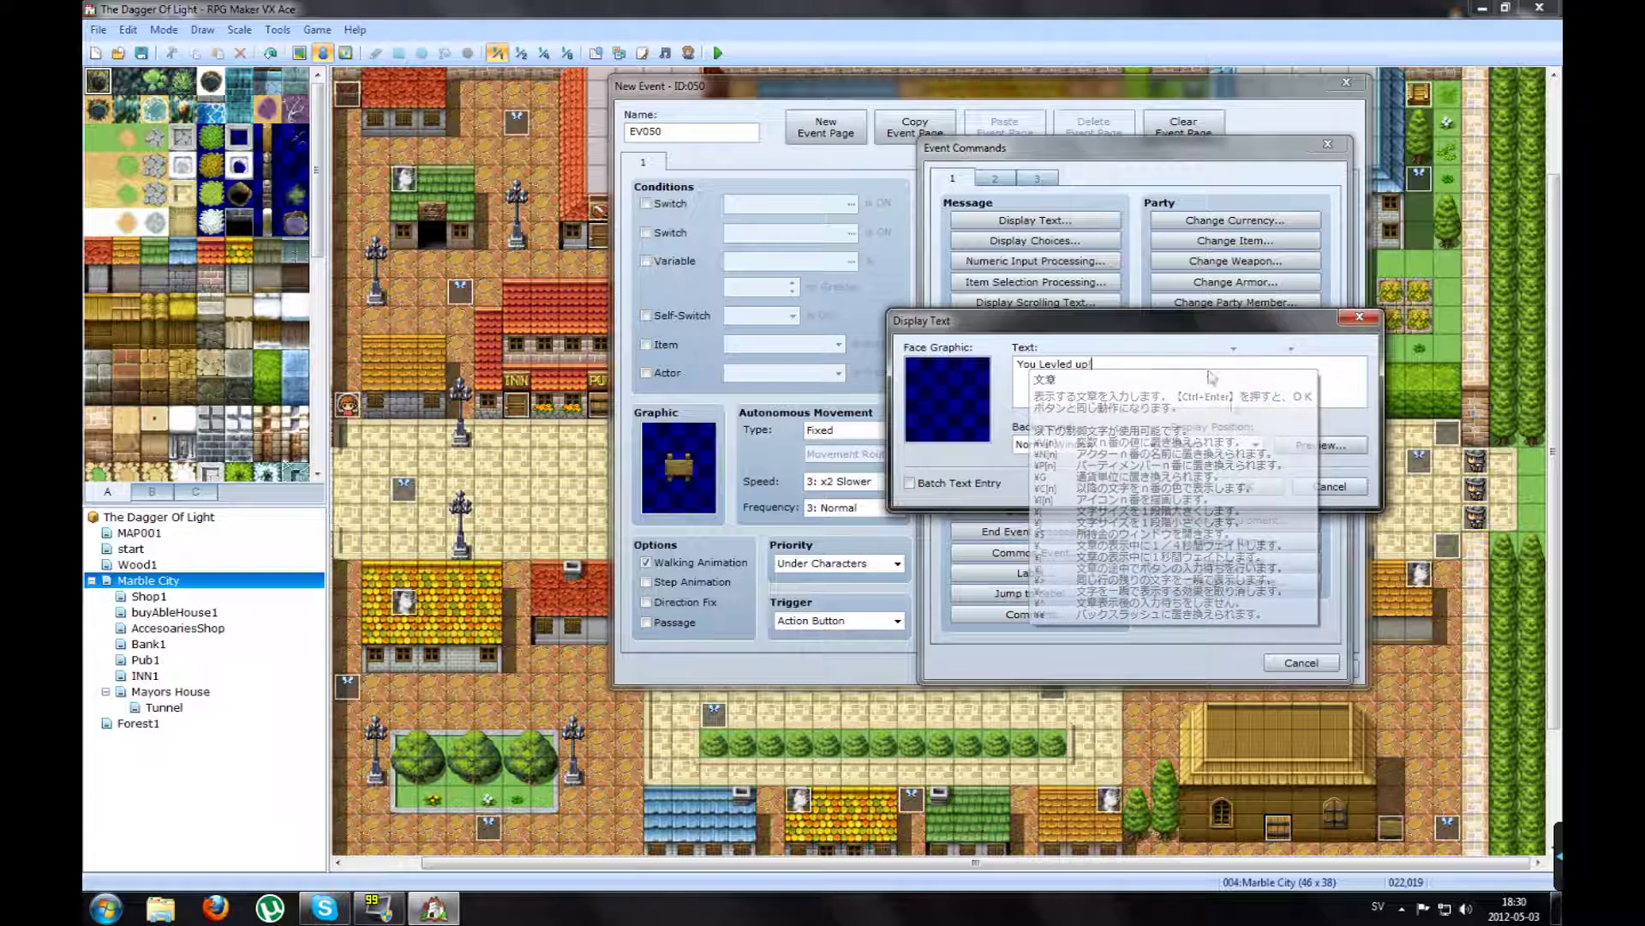
click(1234, 487)
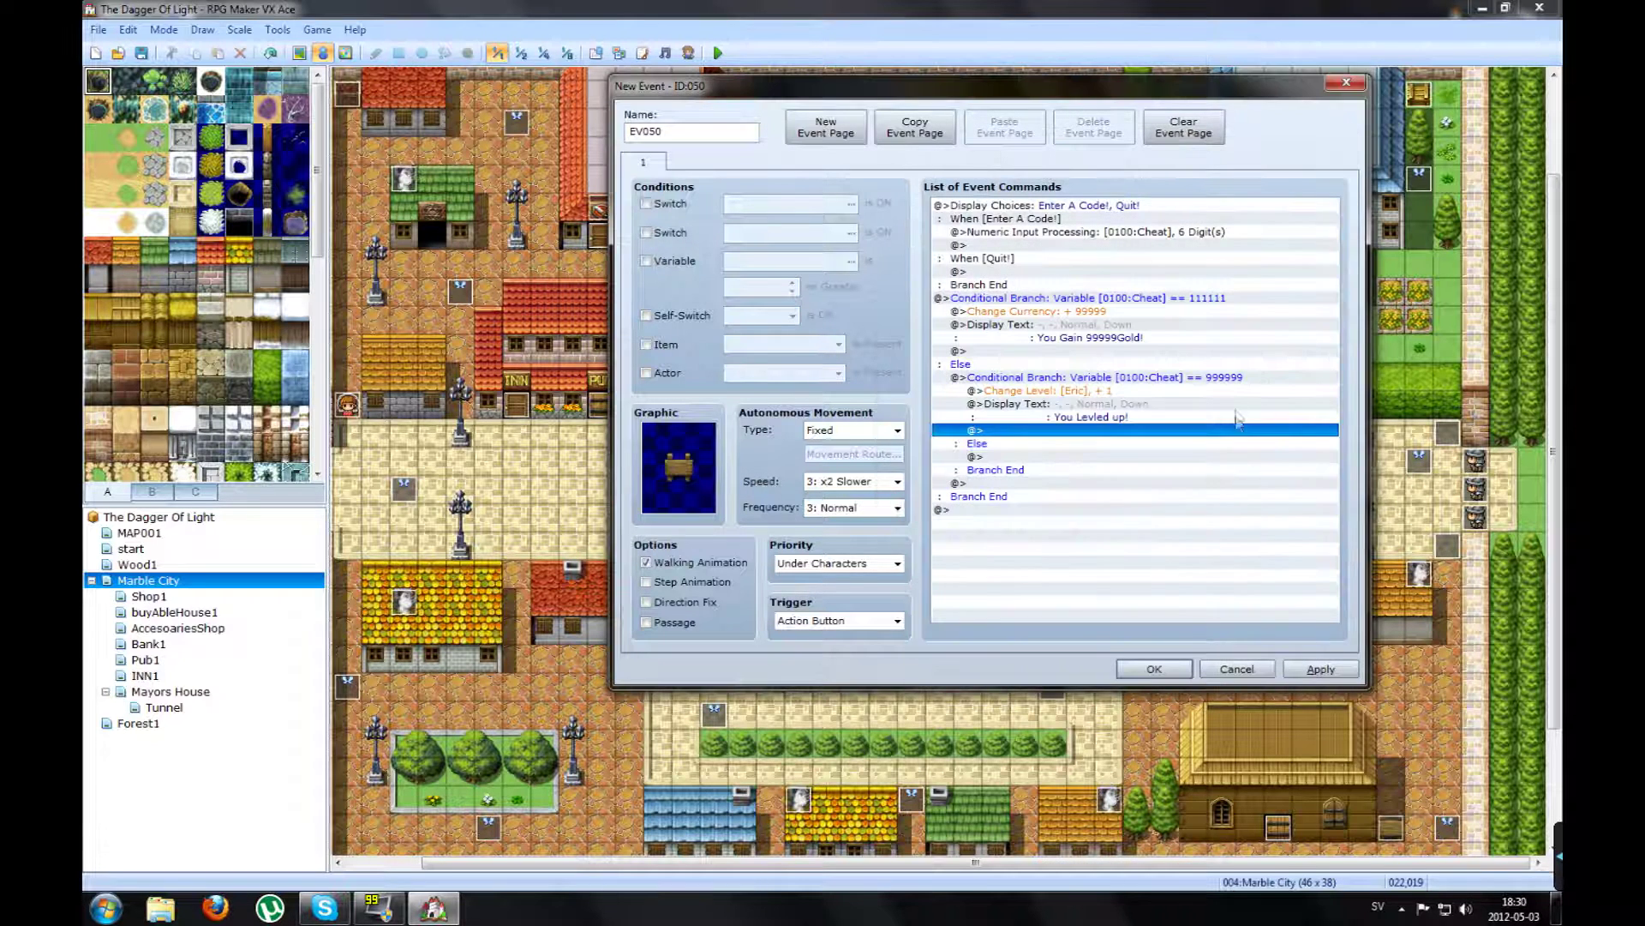
Step: Paste a copy of the 999999 level-up branch onto the empty line under the inner Else
click(1182, 382)
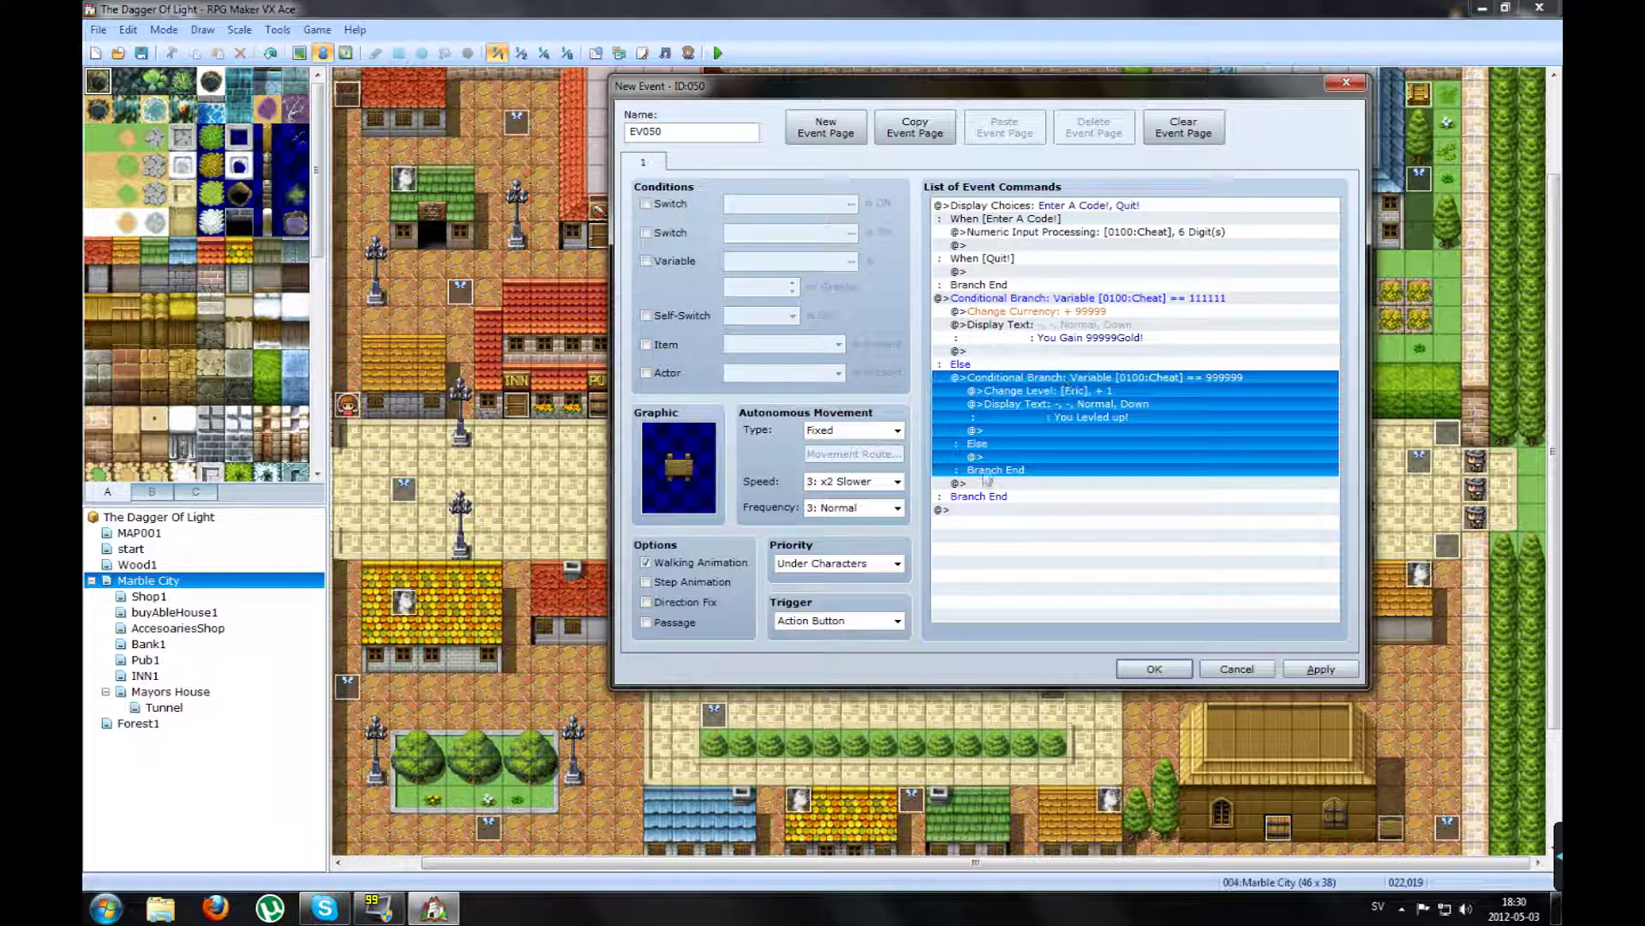
click(1008, 417)
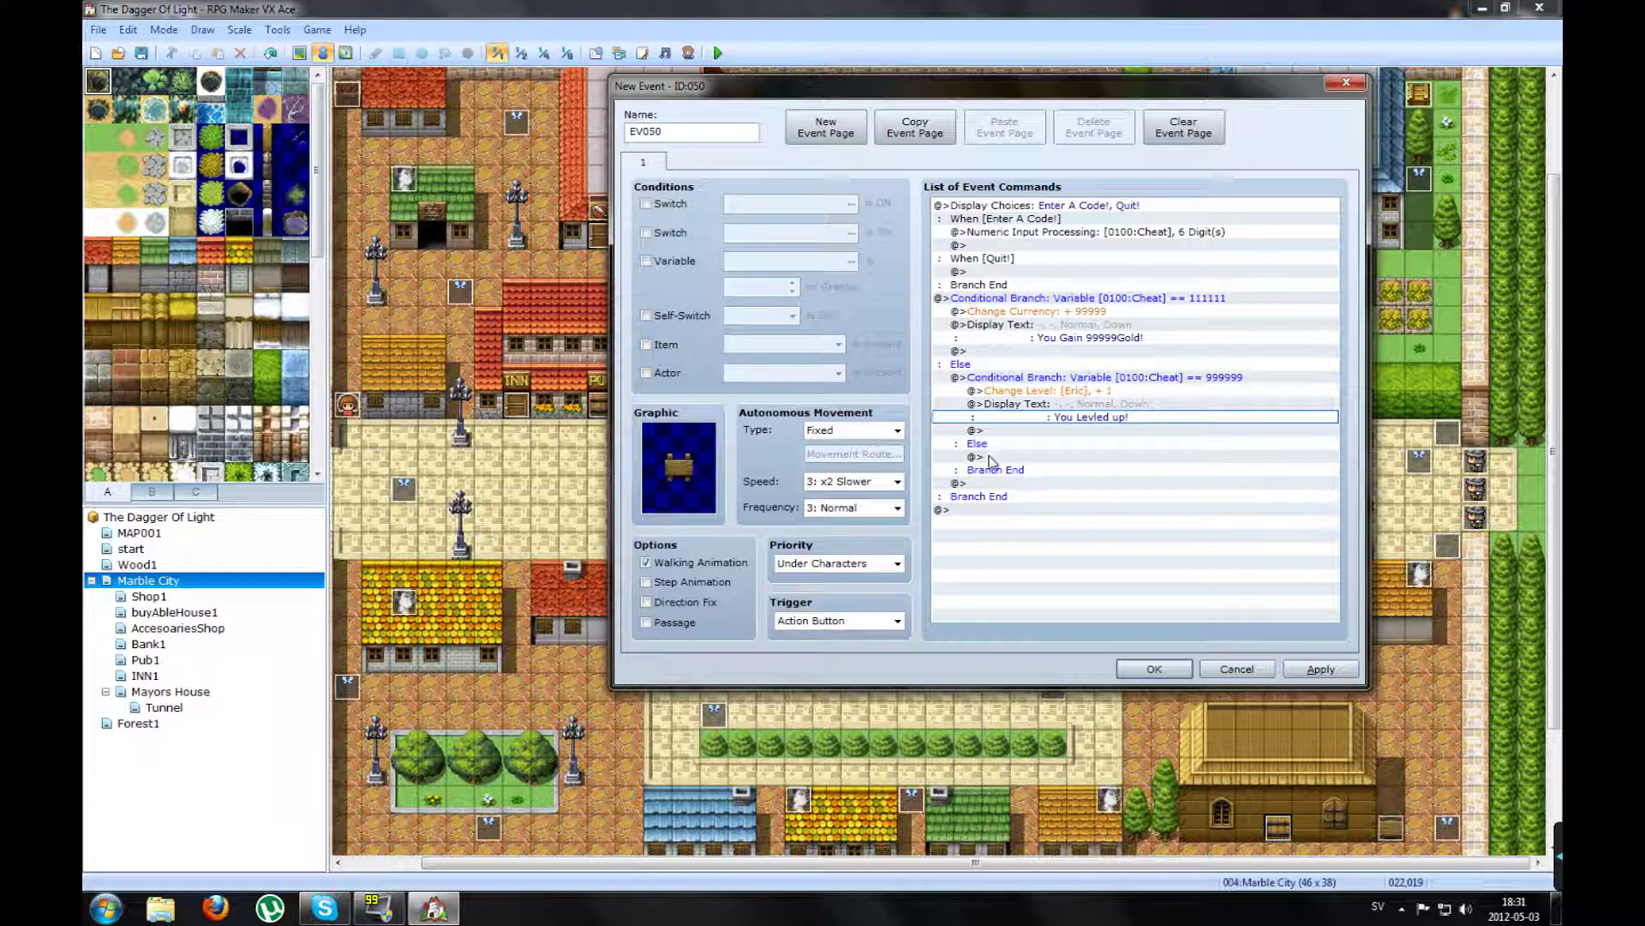
click(1012, 457)
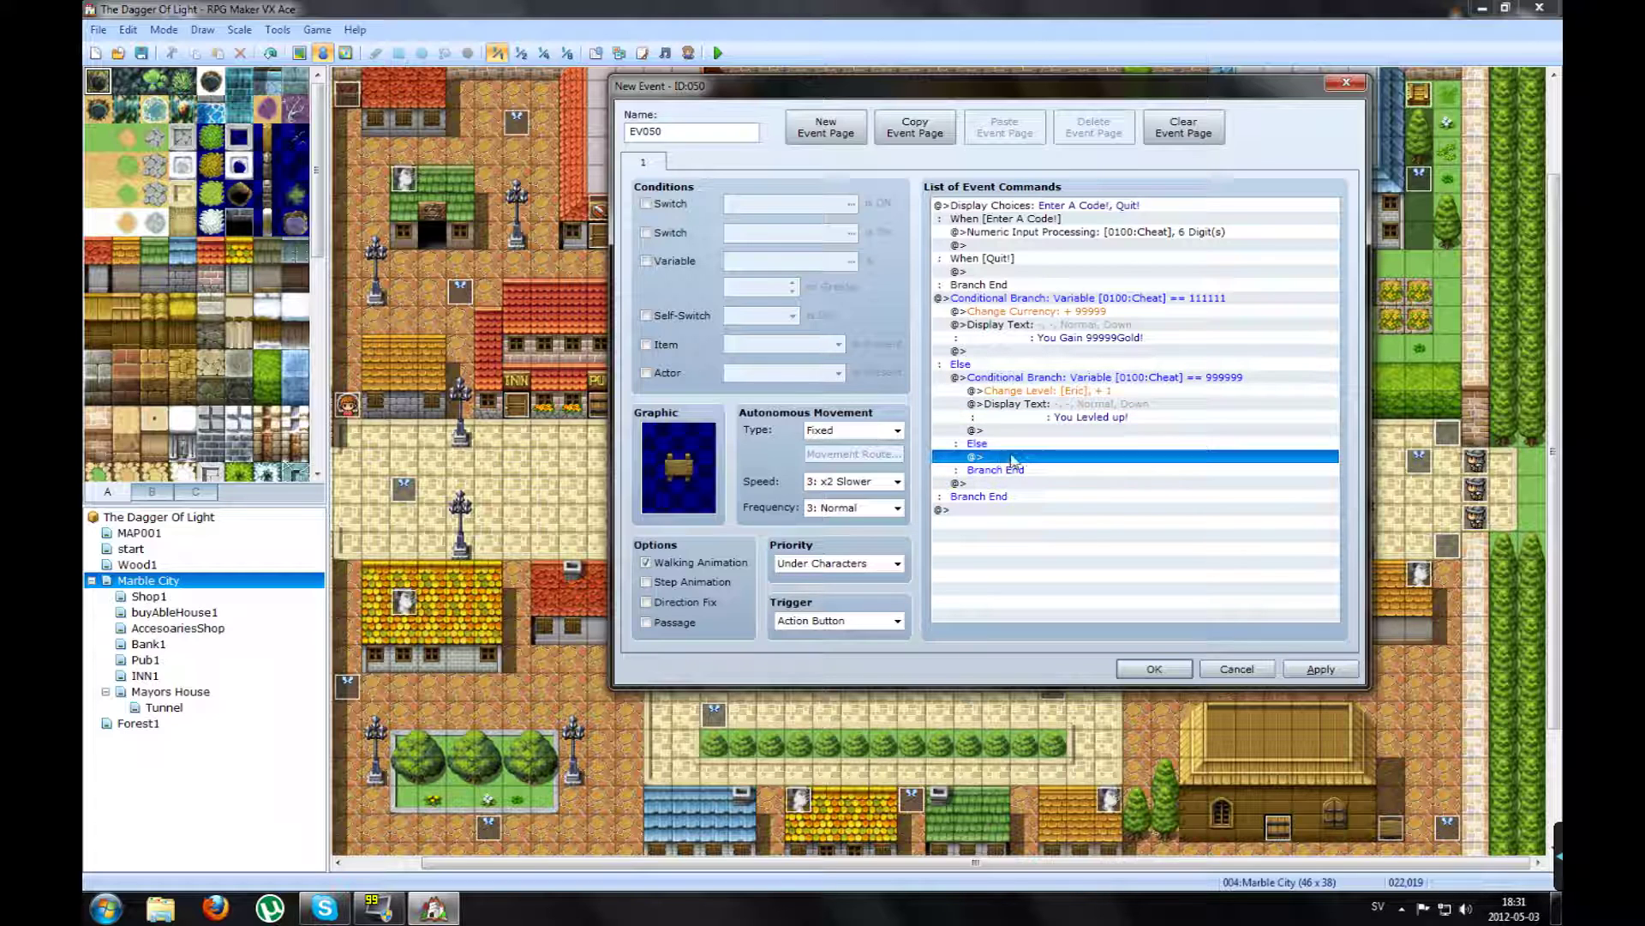
shift+click(1064, 389)
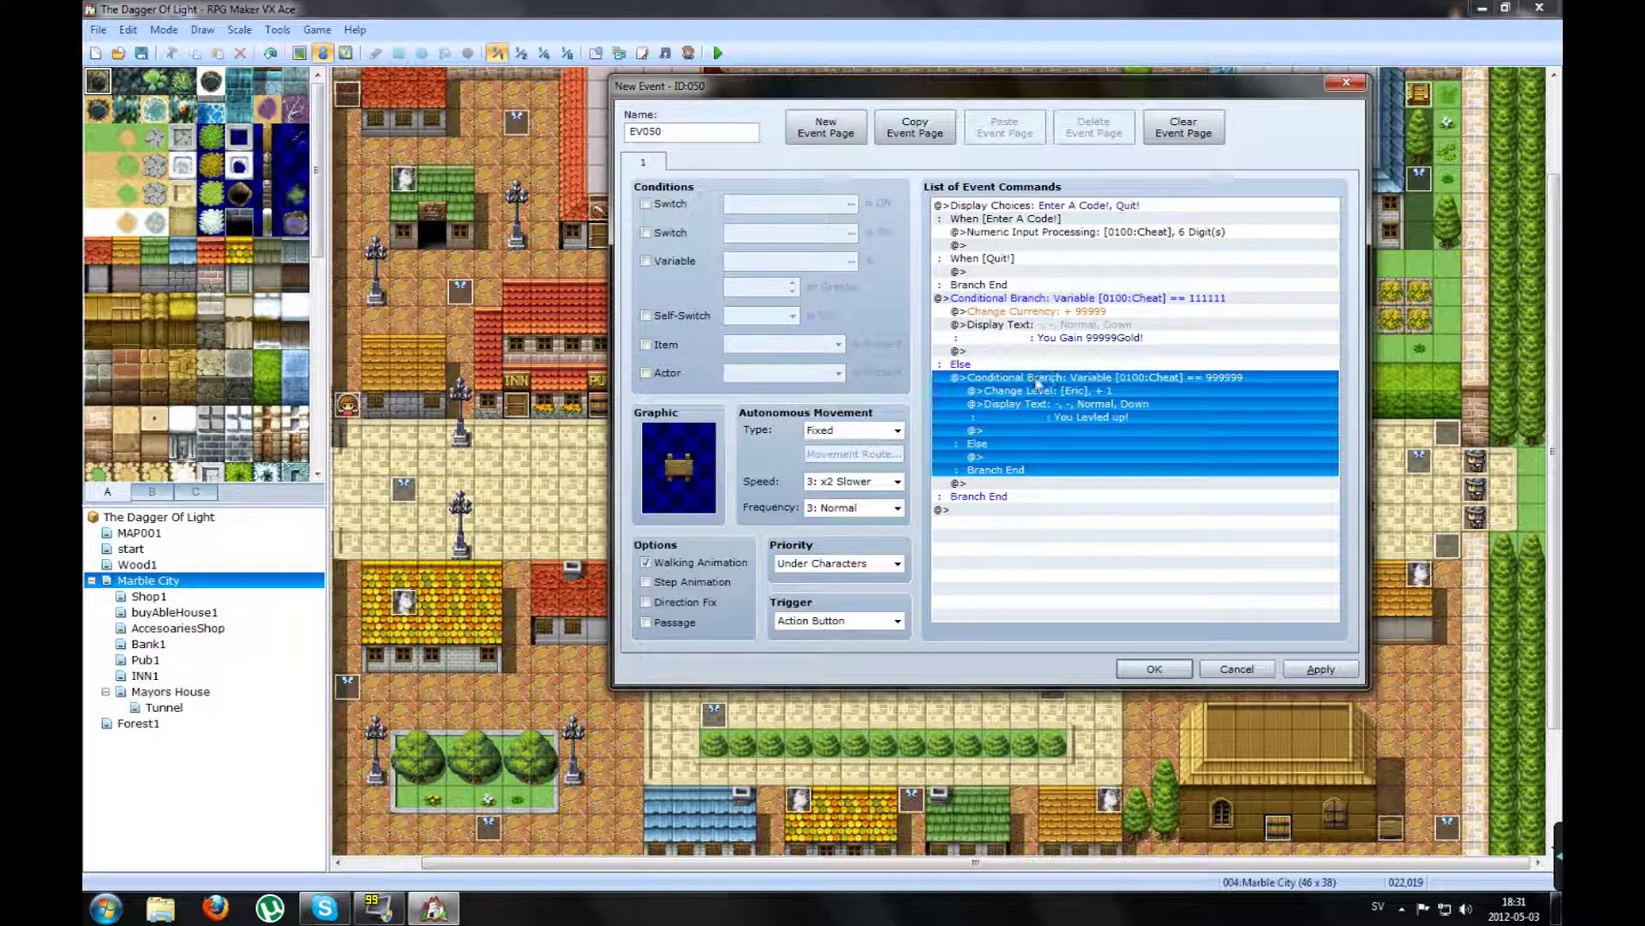
click(981, 460)
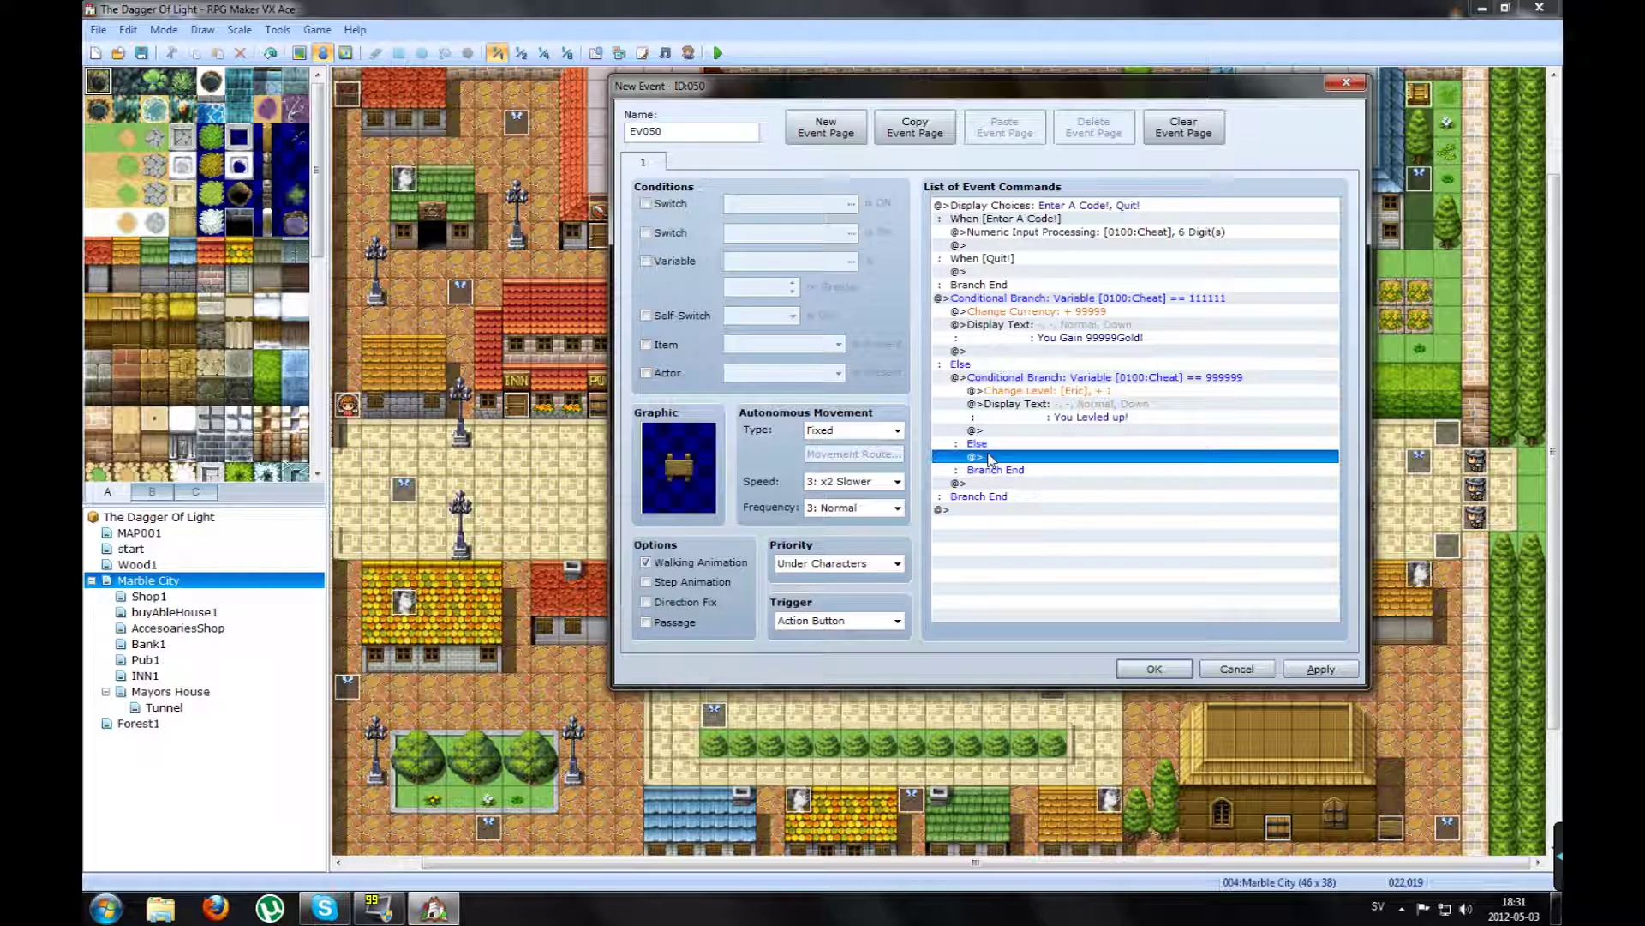
key(ctrl+v)
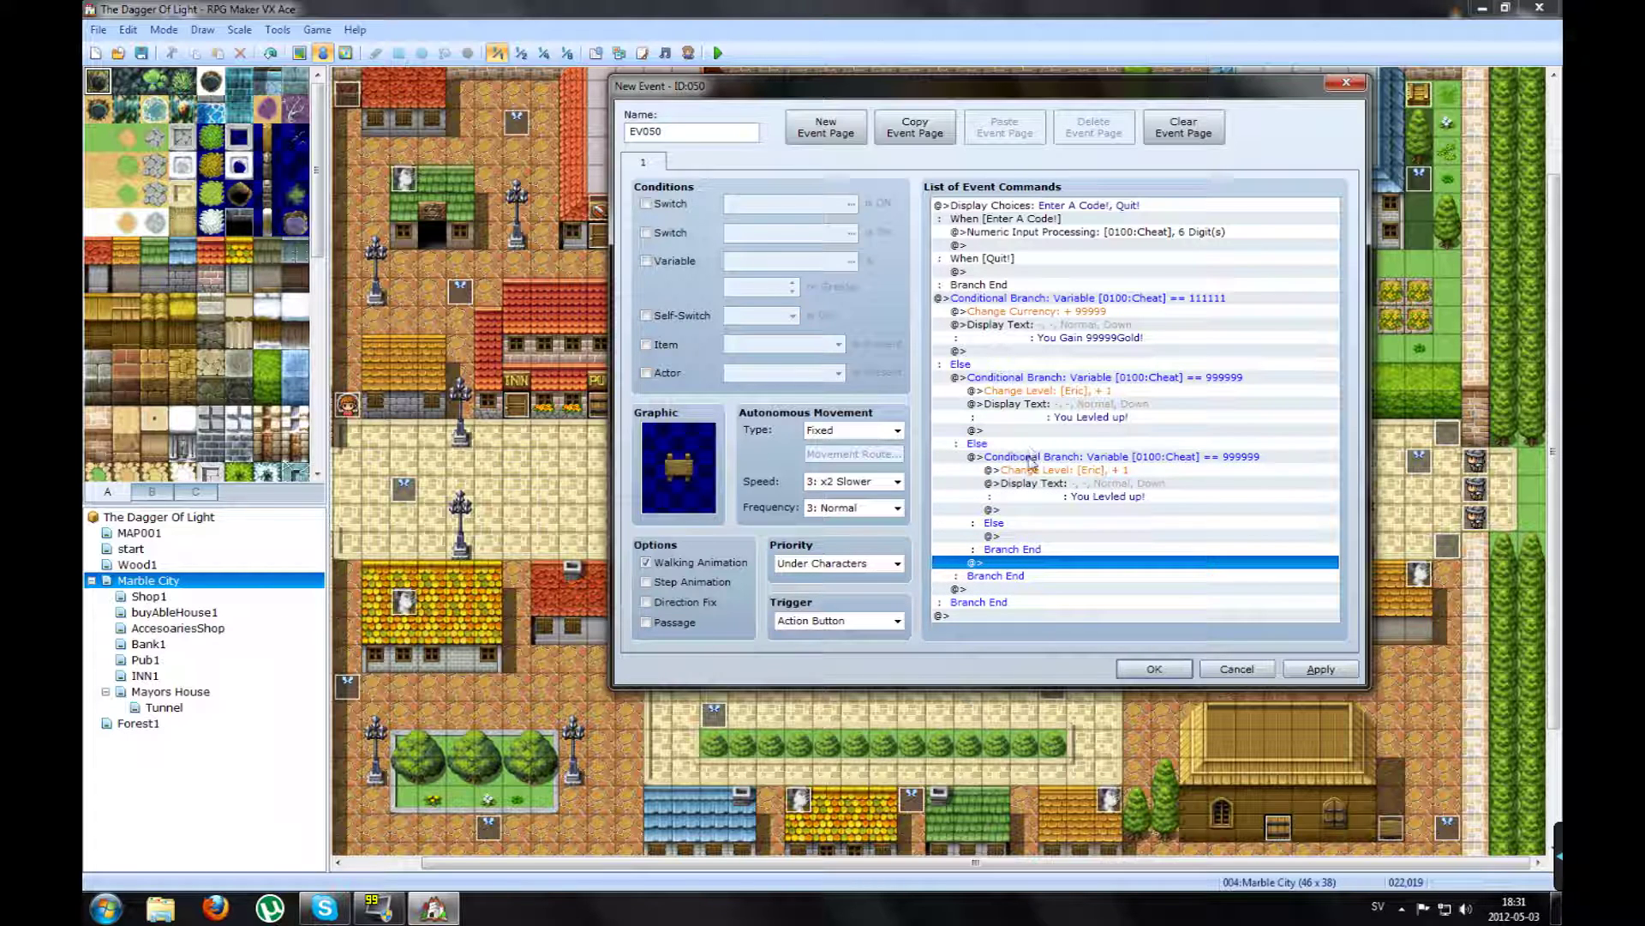
Step: Bring up the editing menu for the pasted branch
right_click(1030, 460)
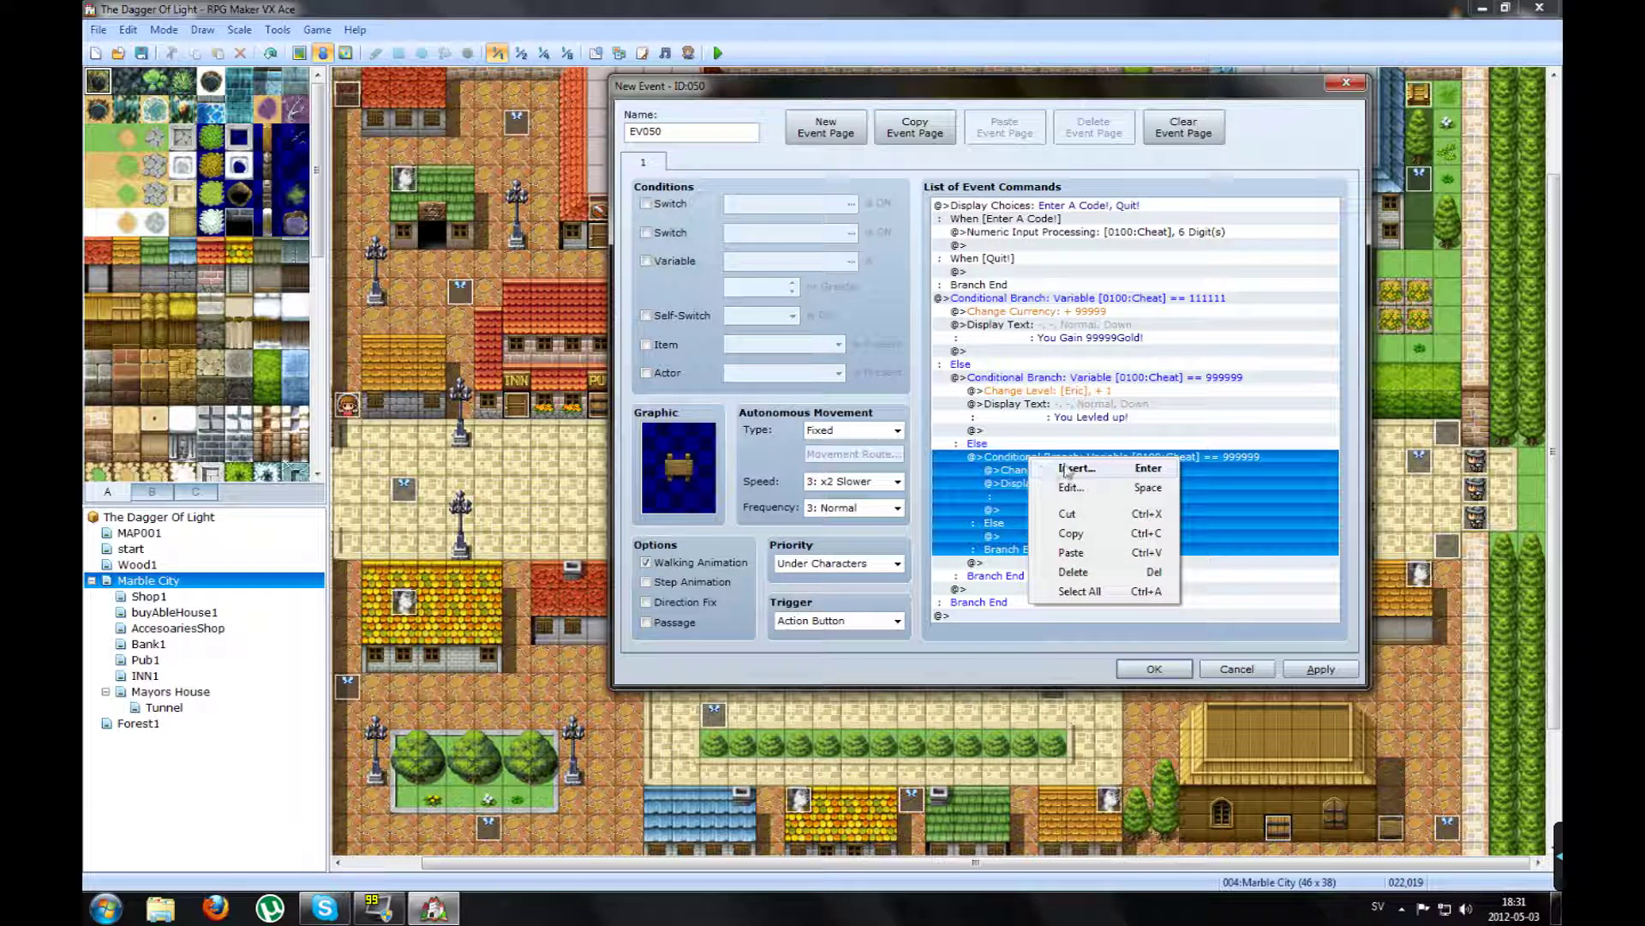
right_click(1015, 460)
right_click(1012, 457)
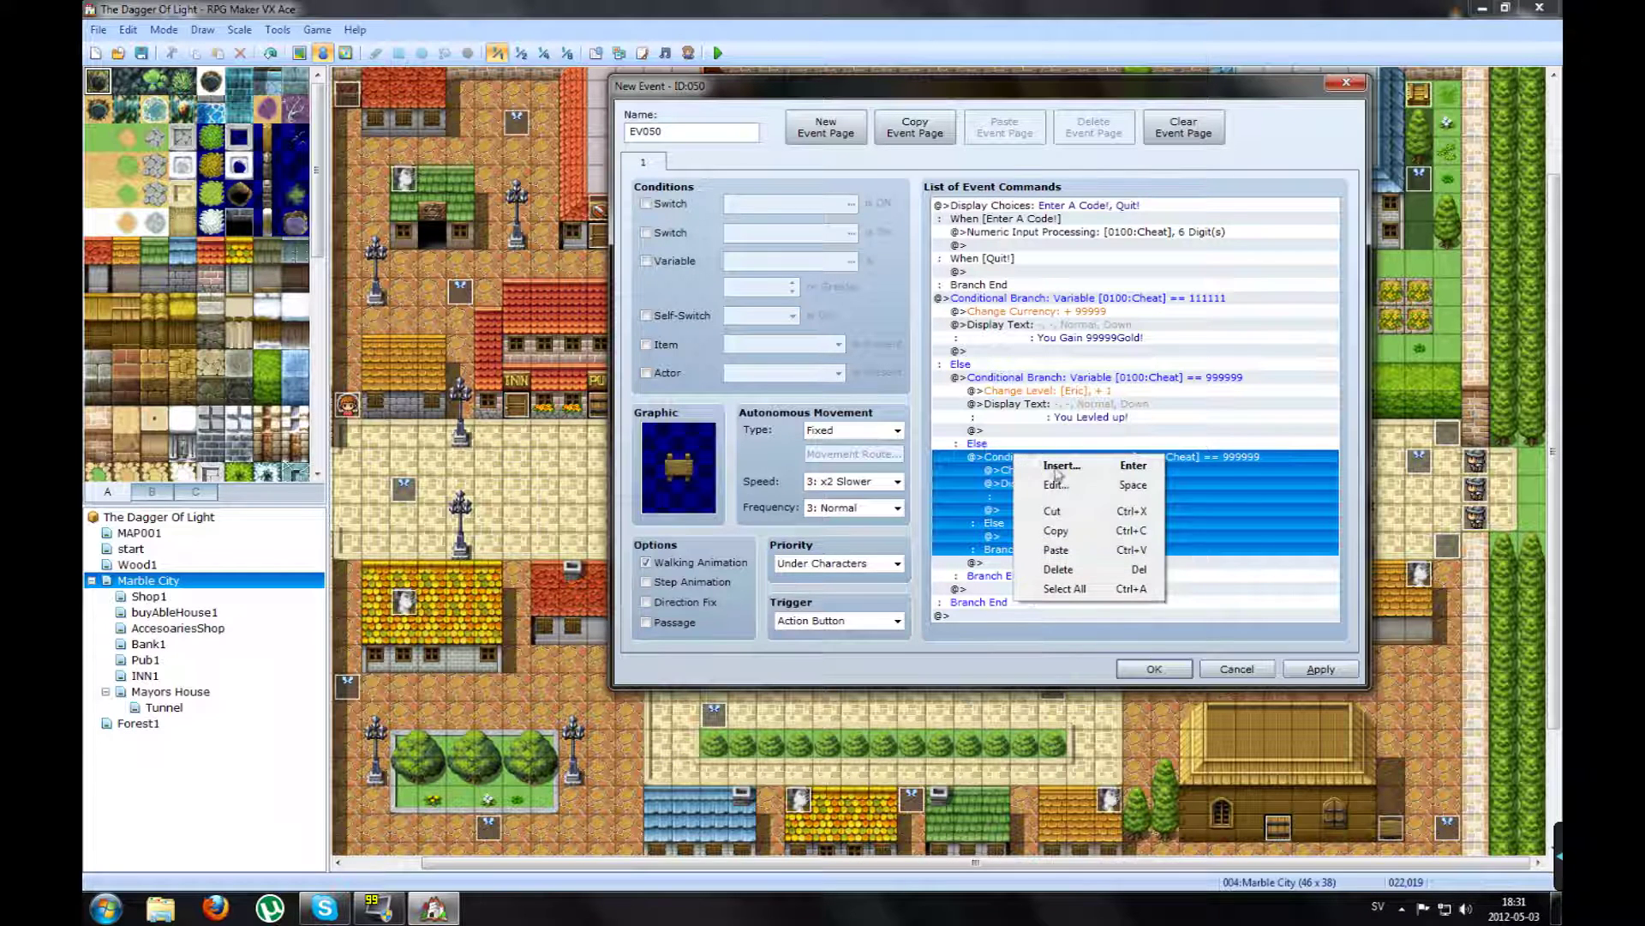
click(1003, 461)
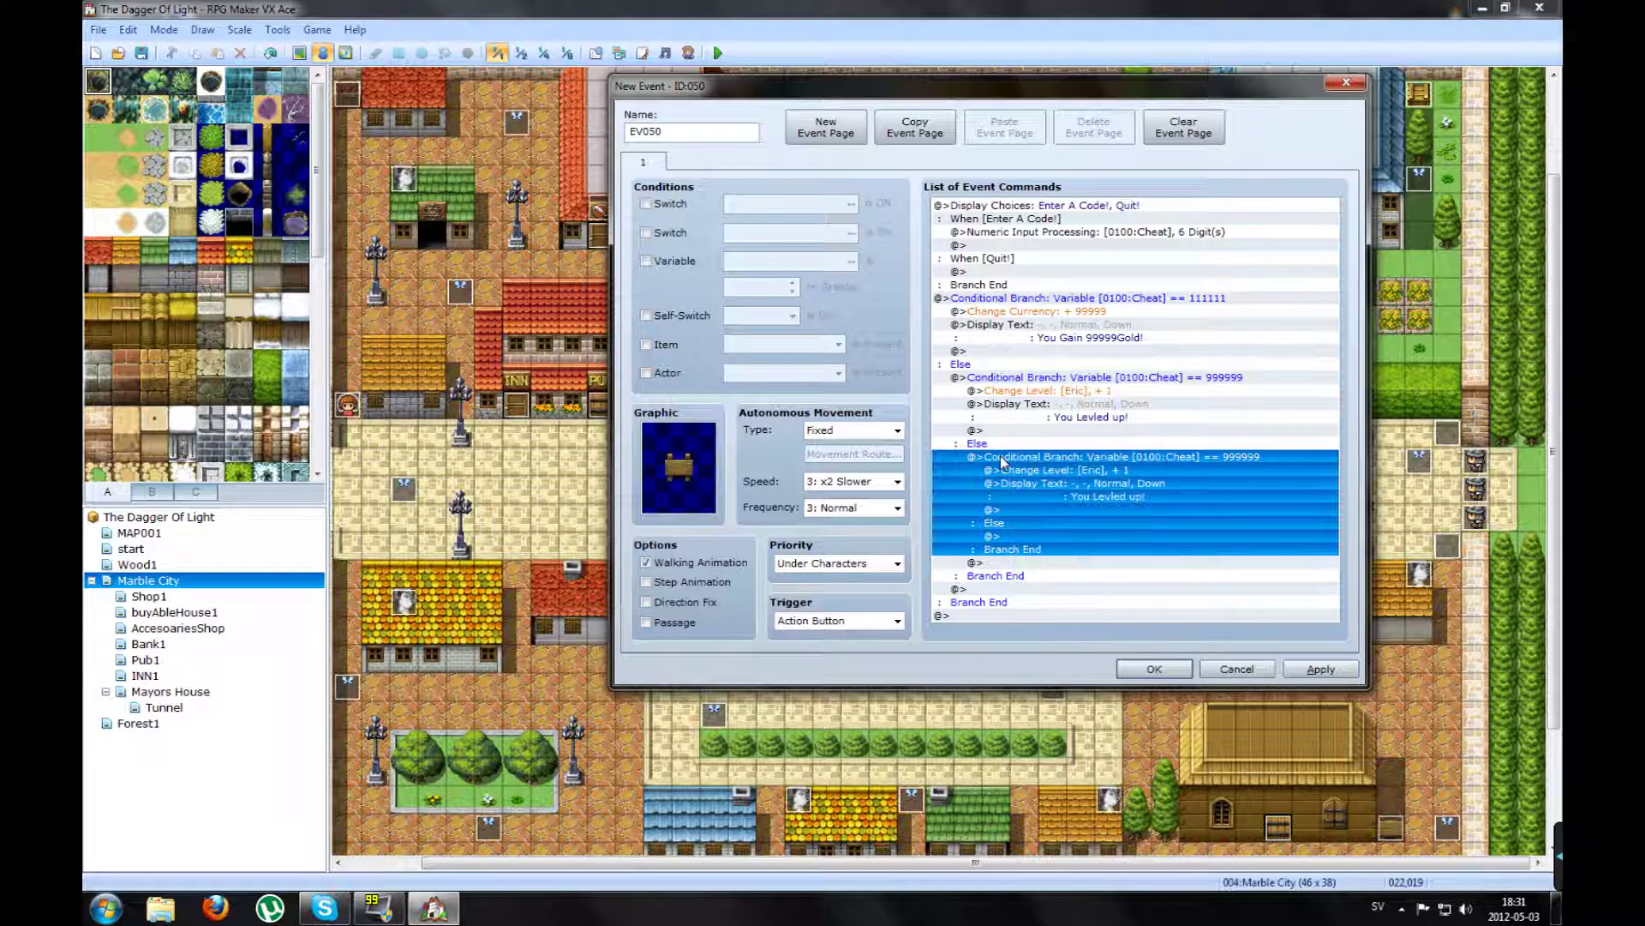
right_click(1082, 454)
Step: Change the pasted branch's constant from 999999 to 121212 and delete its level-up command
click(1147, 487)
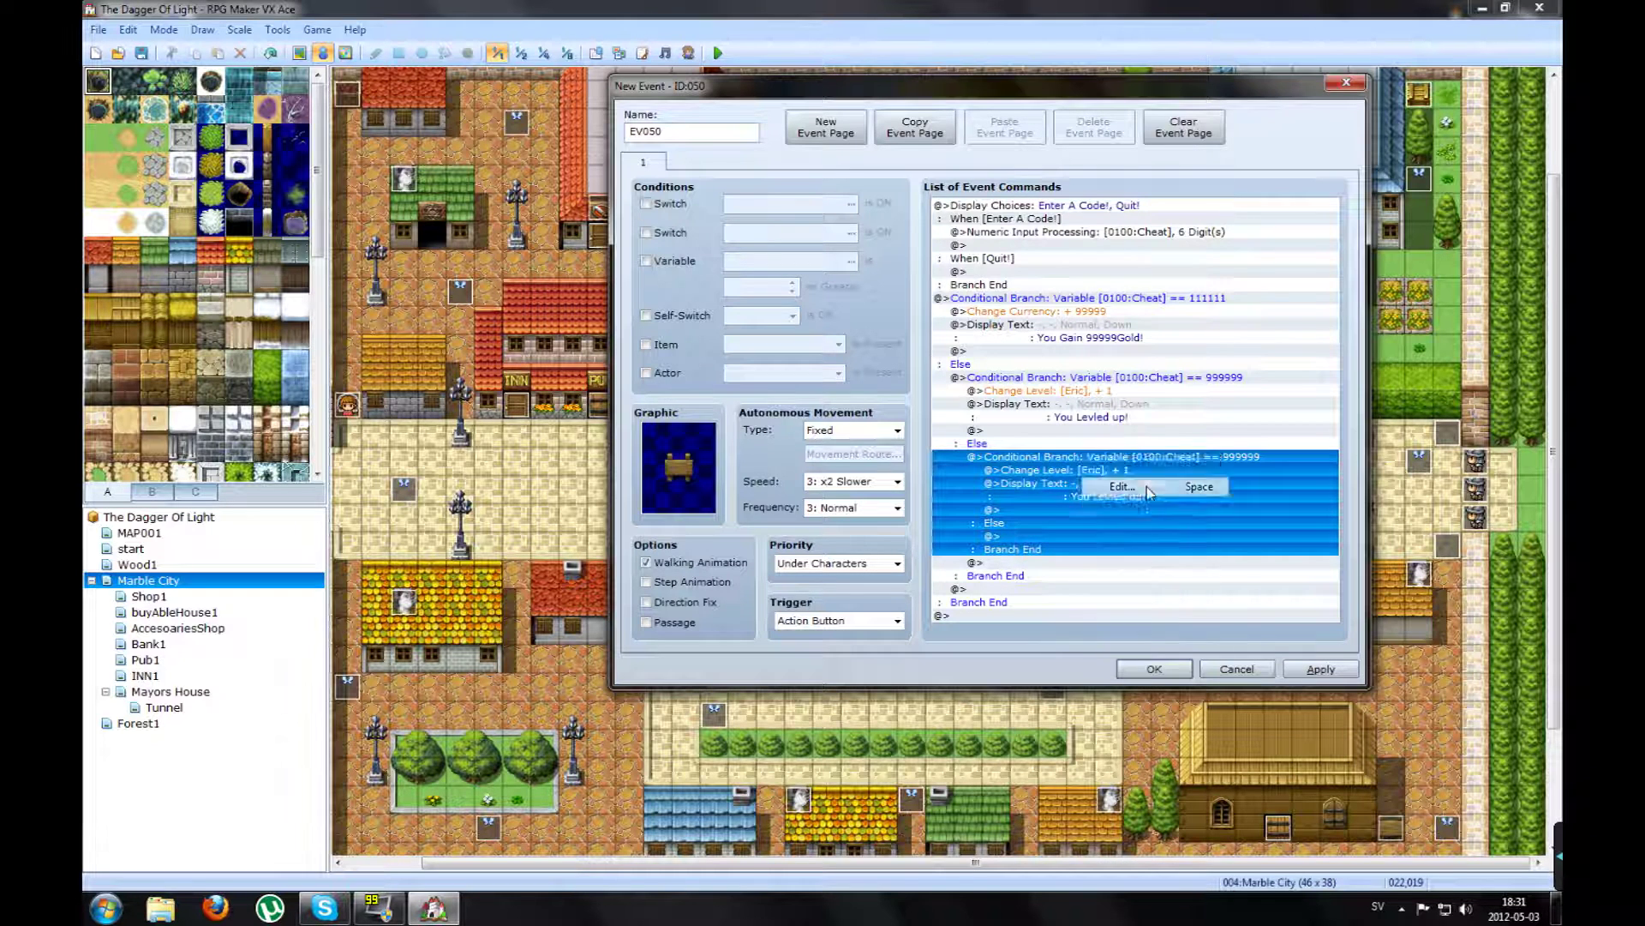
double_click(1078, 387)
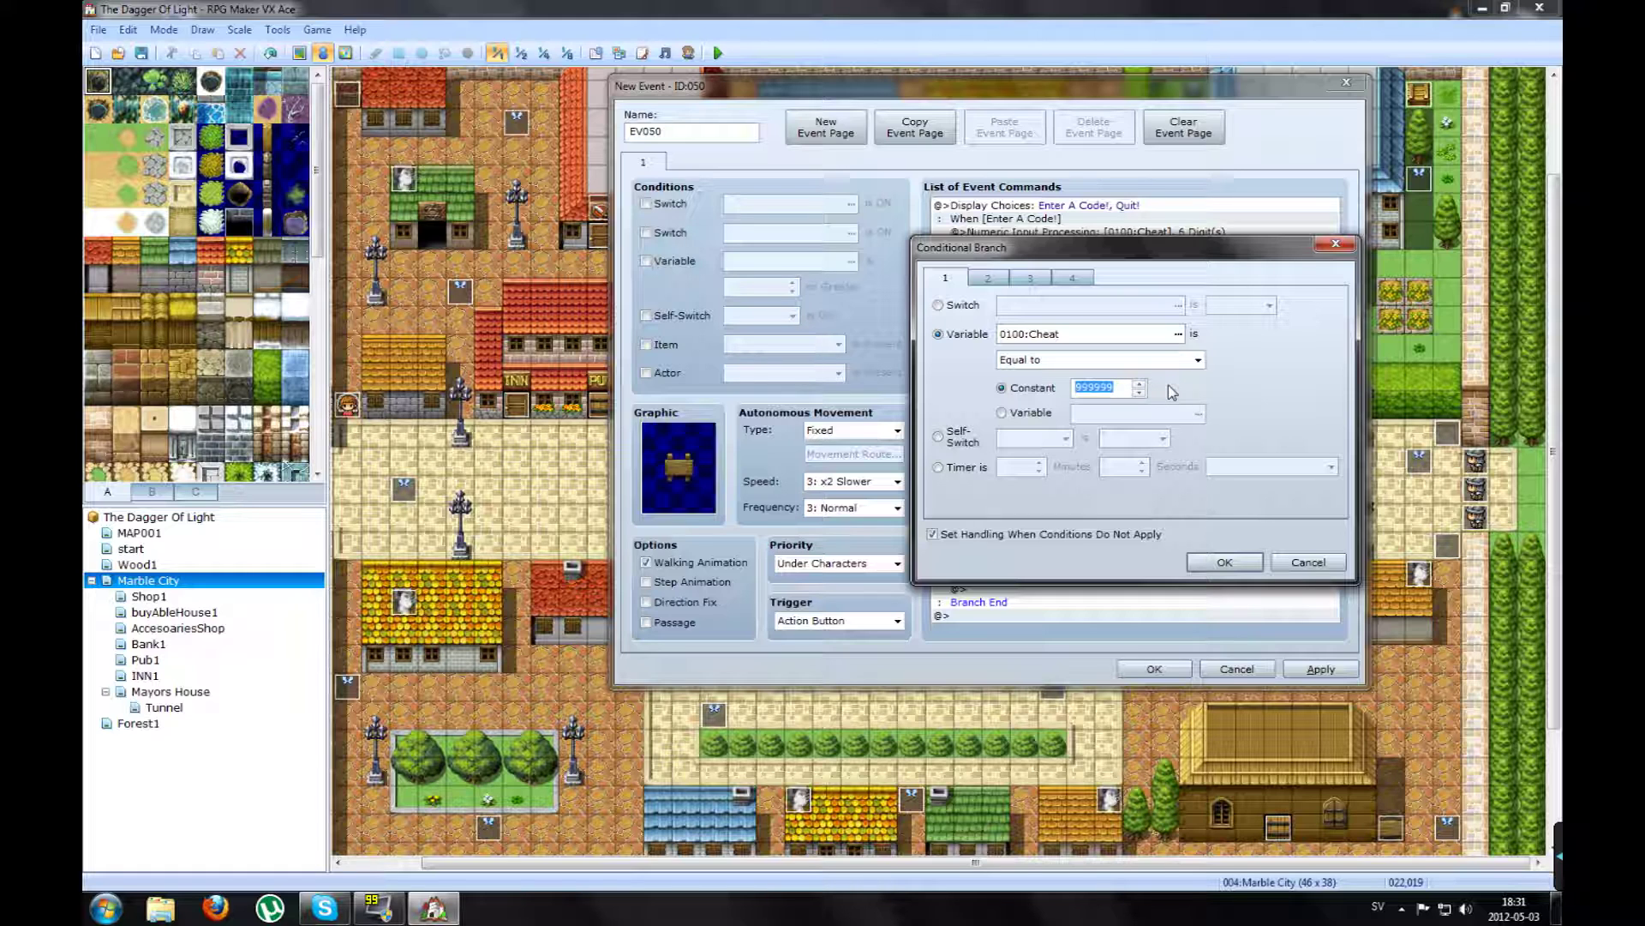
text(121212)
click(1227, 563)
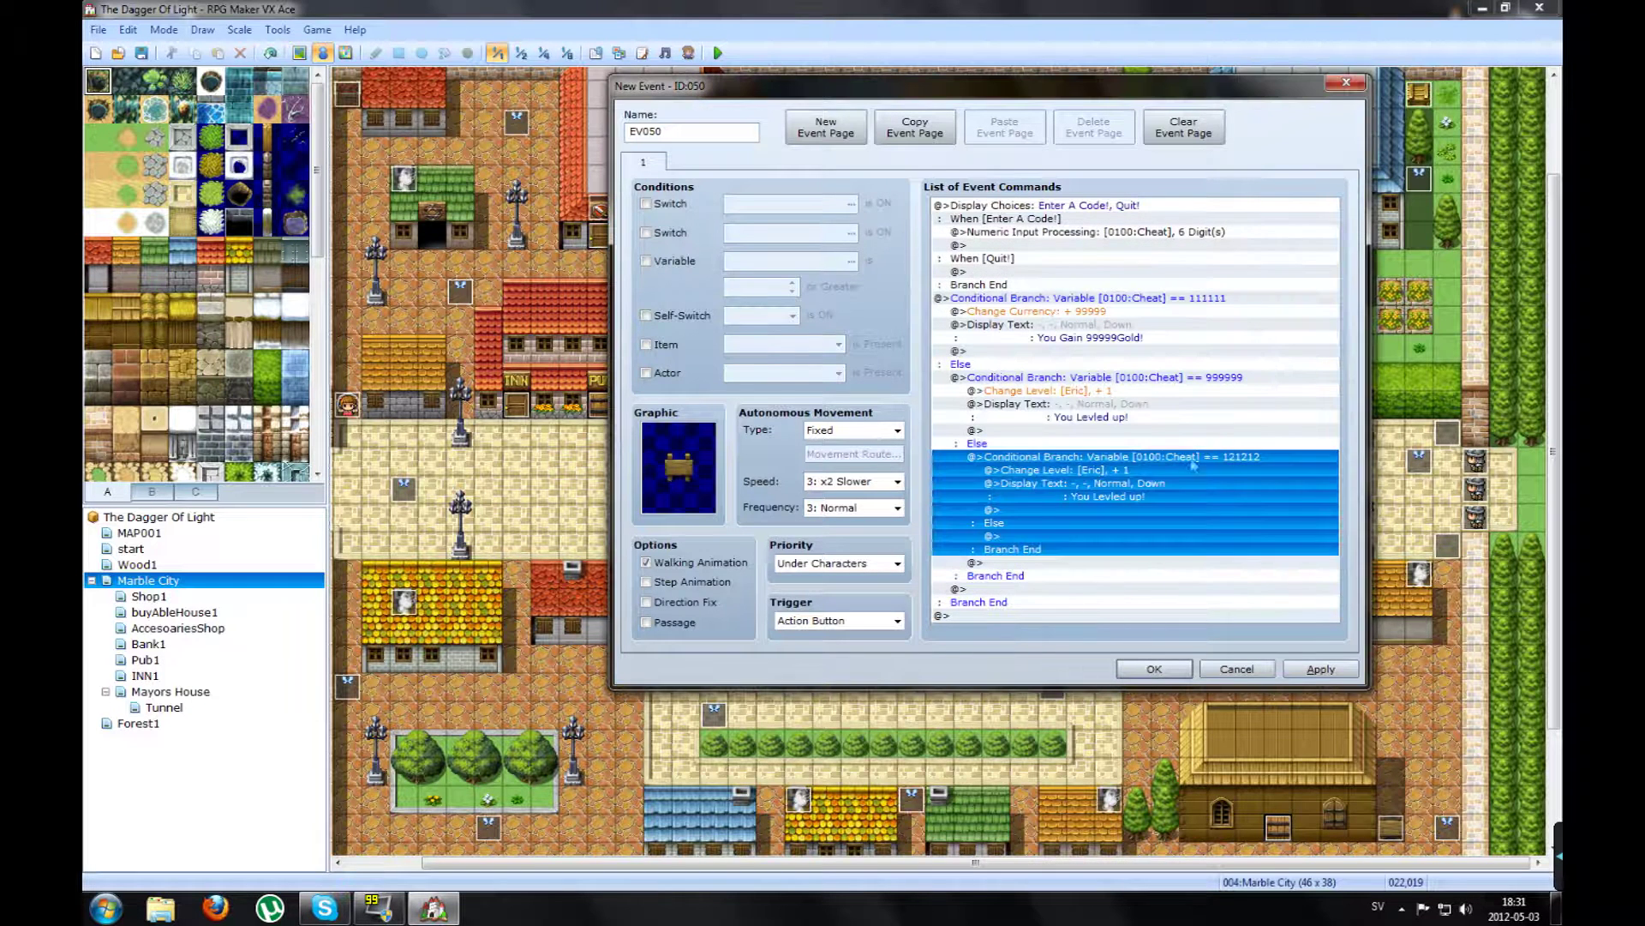
click(1056, 471)
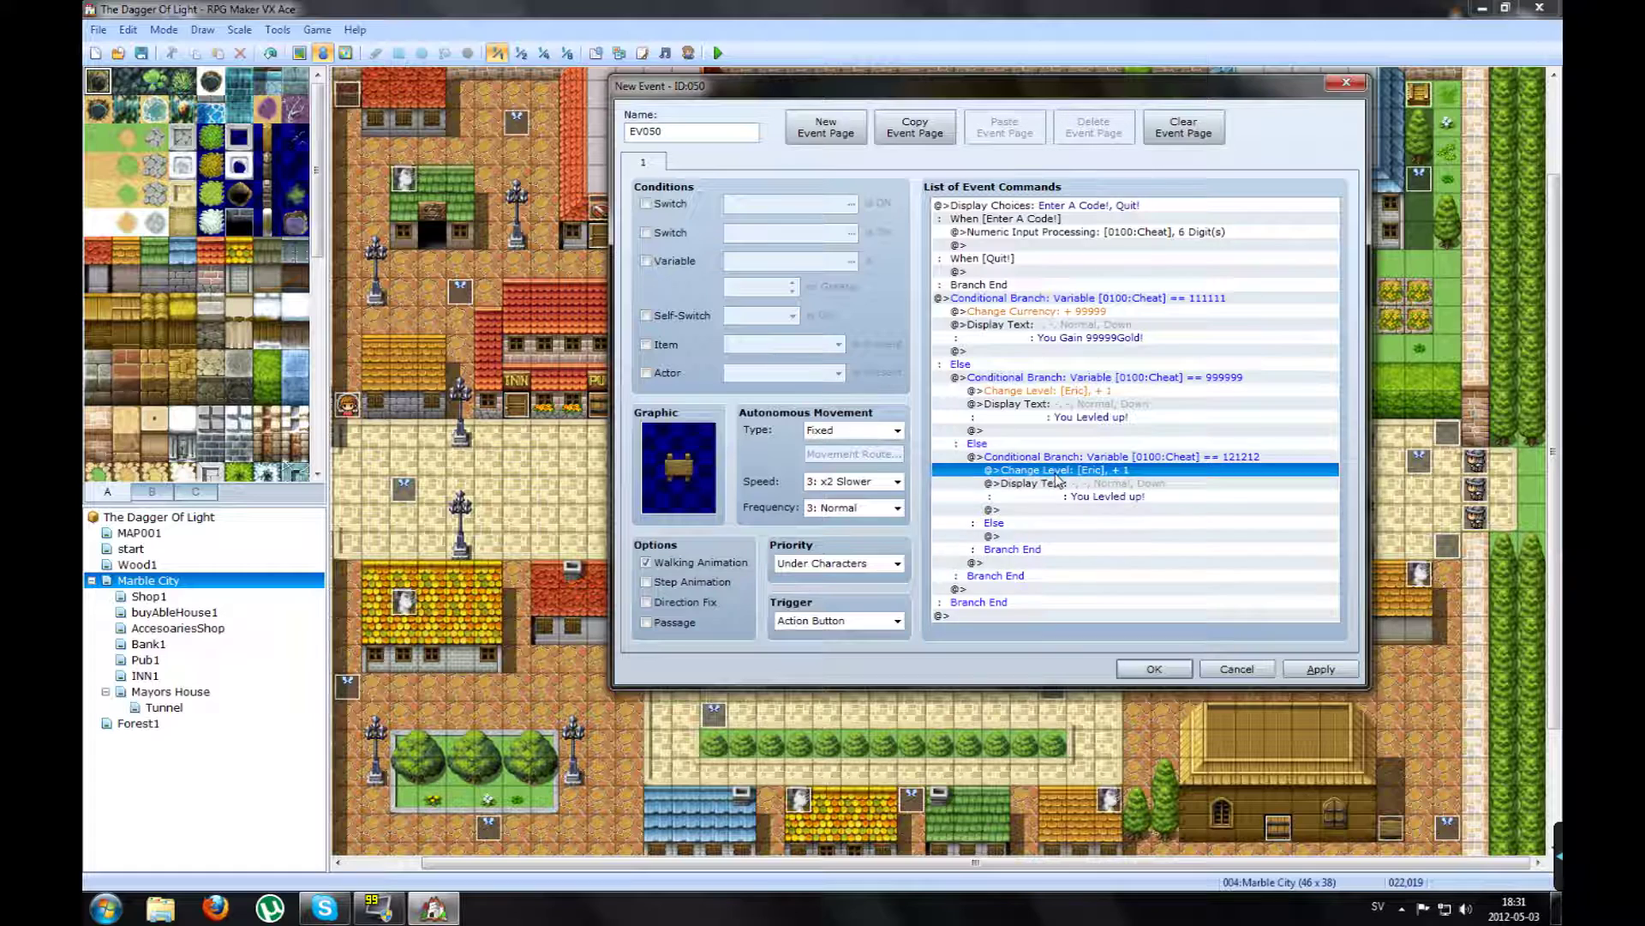
key(Delete)
key(Delete)
Step: Insert a Change Weapon command giving the party one 067:Ultimate Ninja Sword in the 121212 branch
right_click(1057, 471)
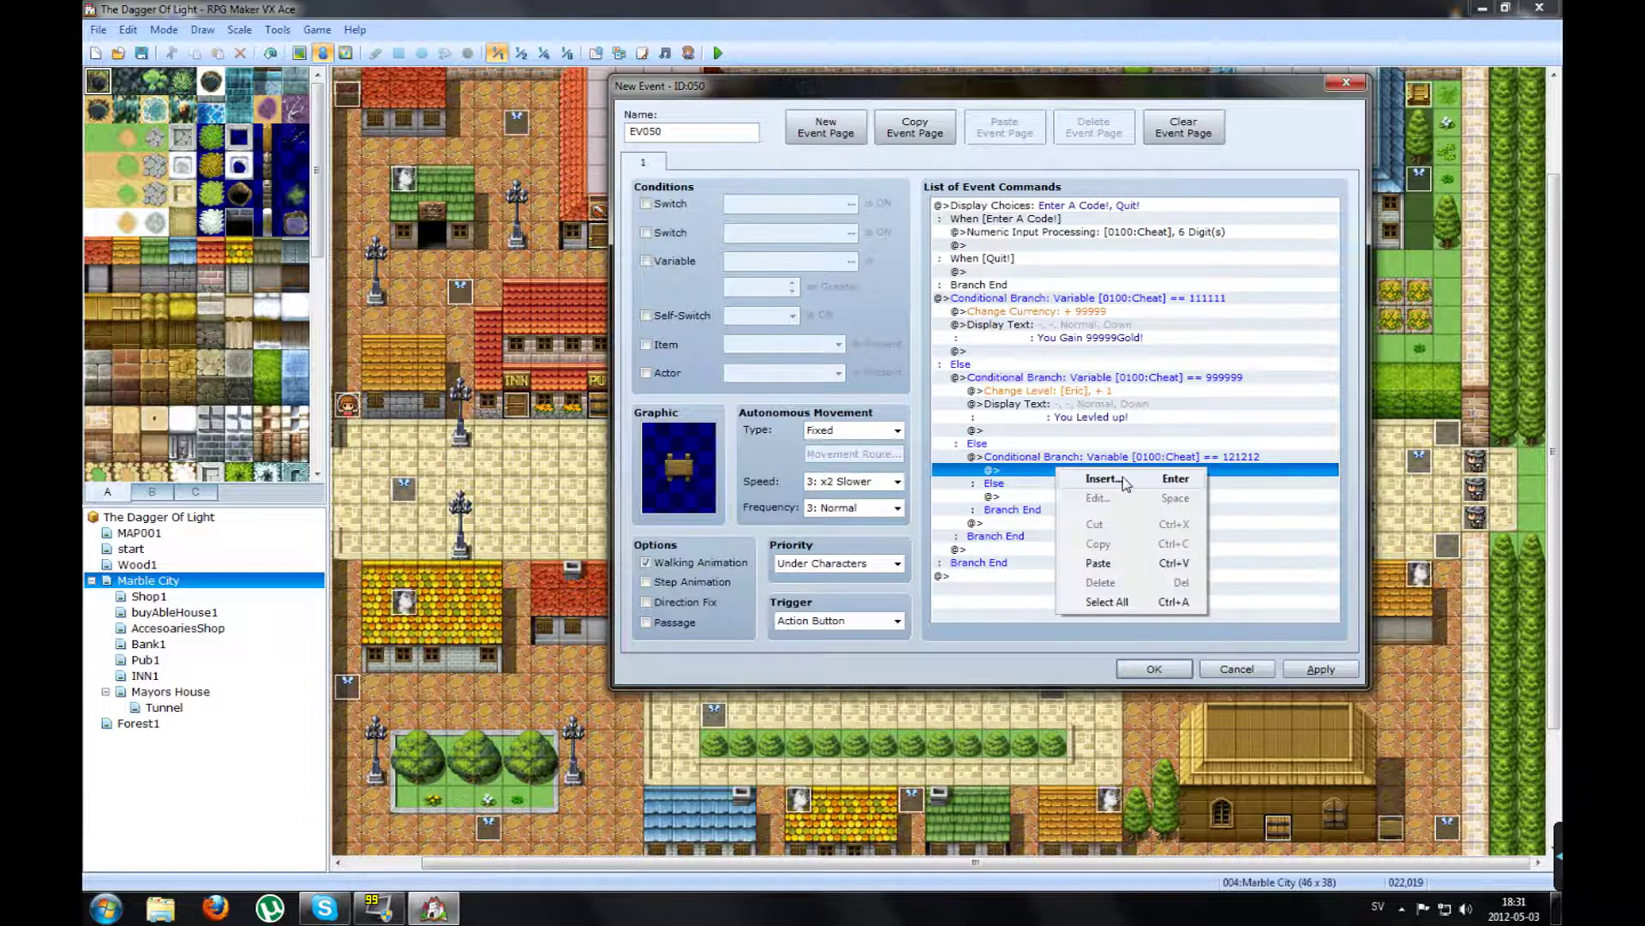
click(1102, 480)
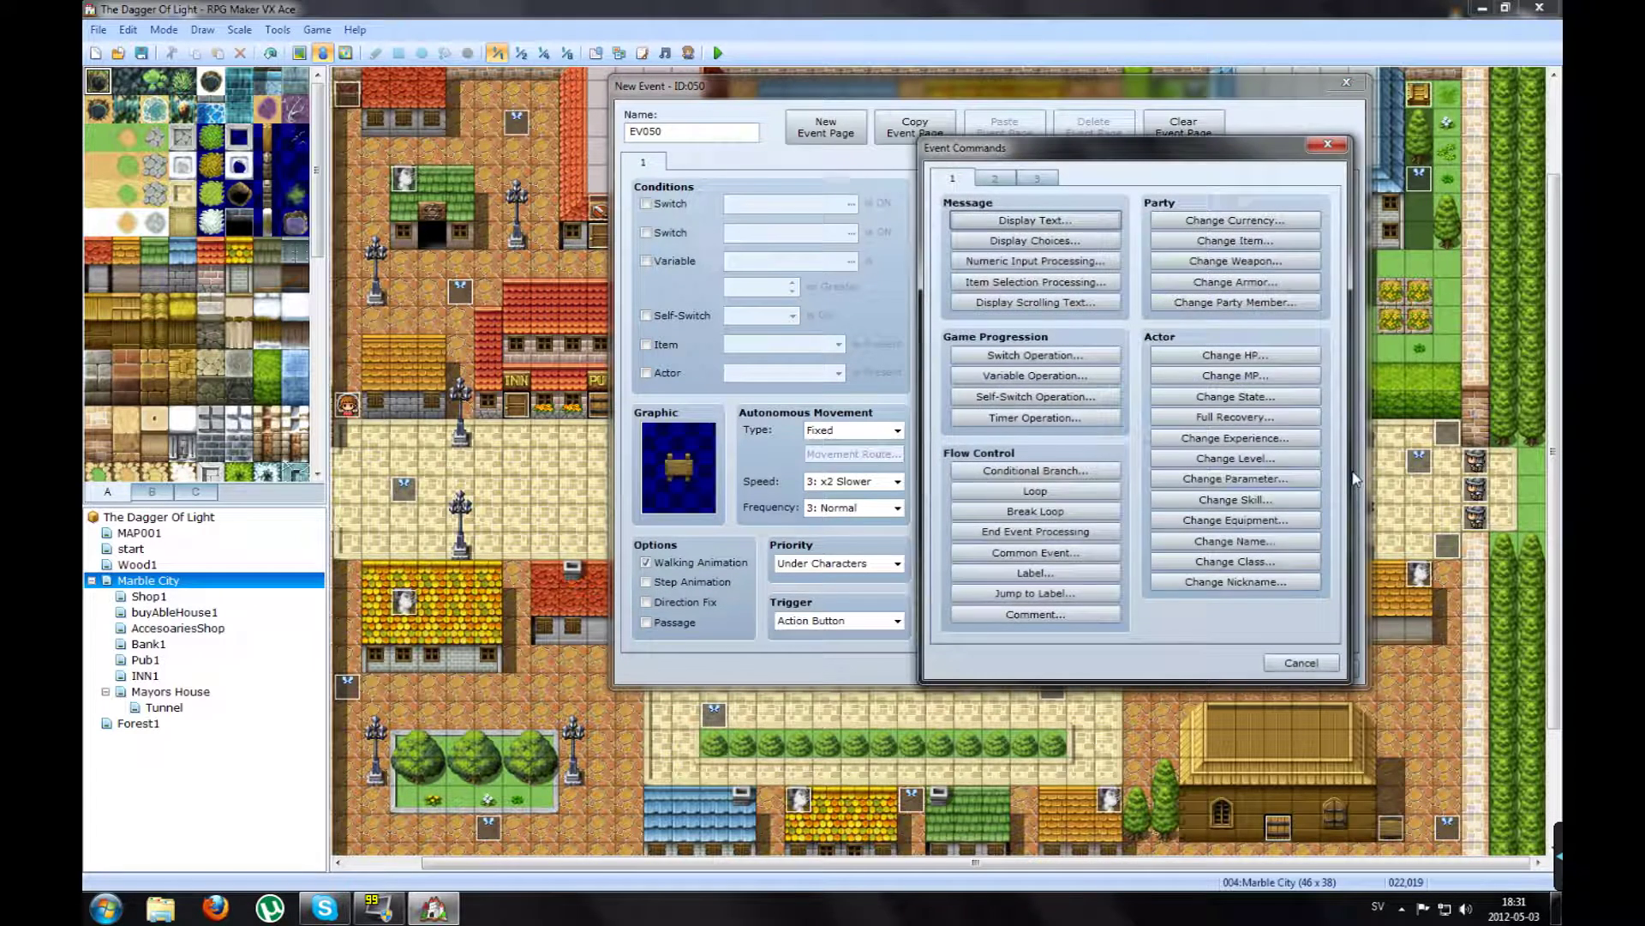
click(1253, 268)
click(1144, 330)
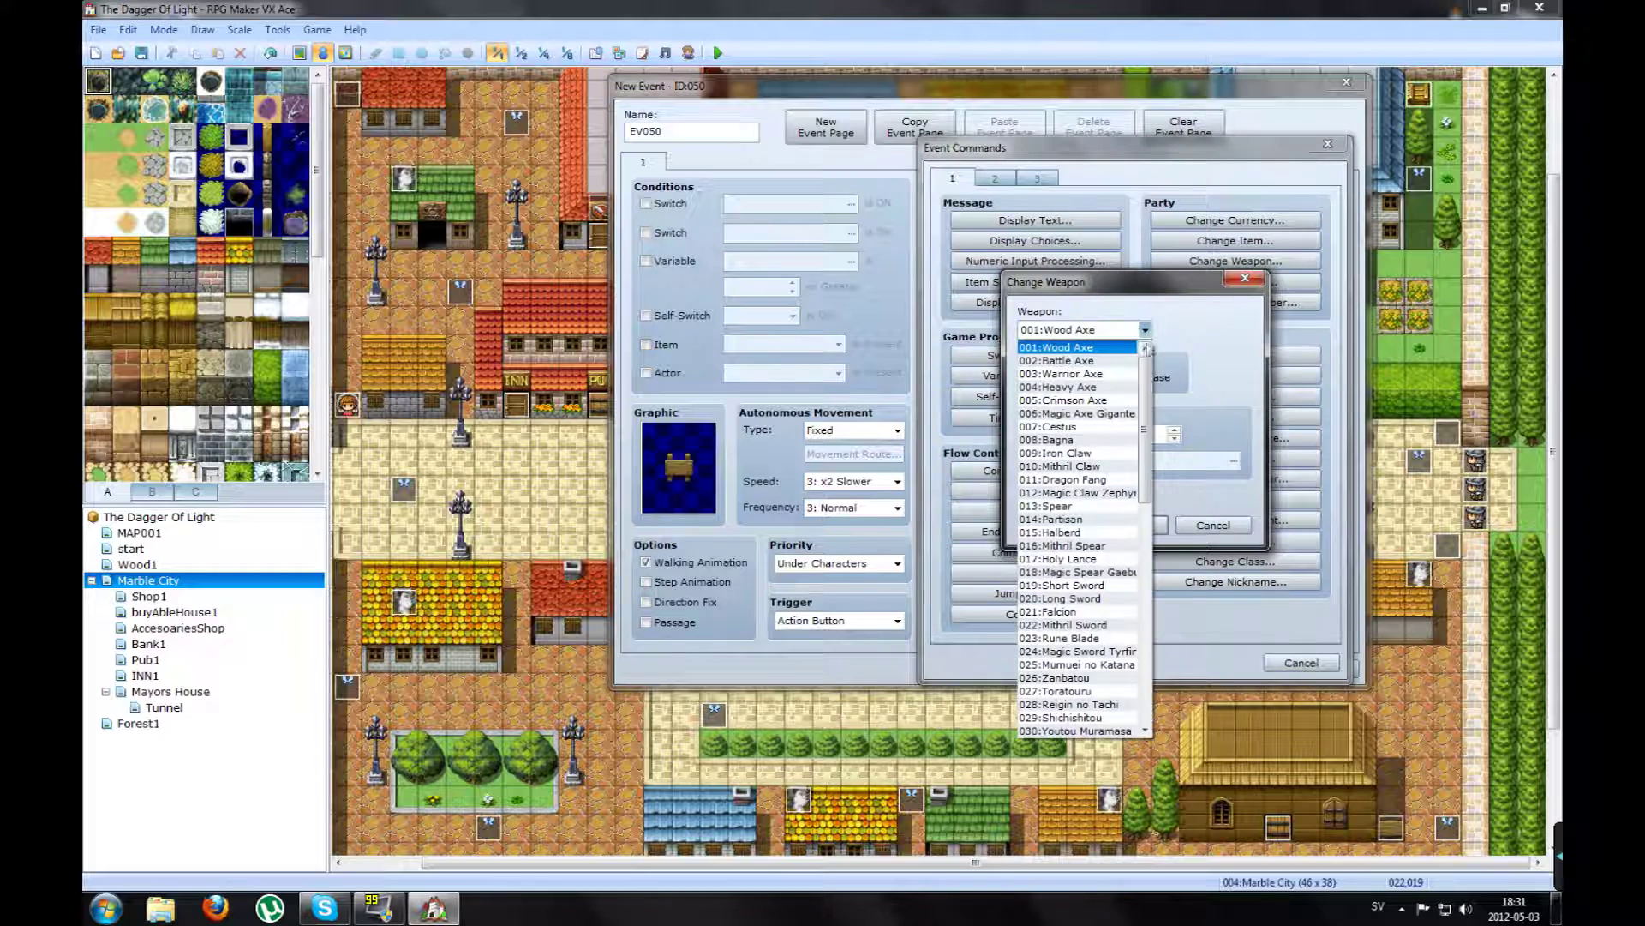
scroll(1146, 350, down, 15)
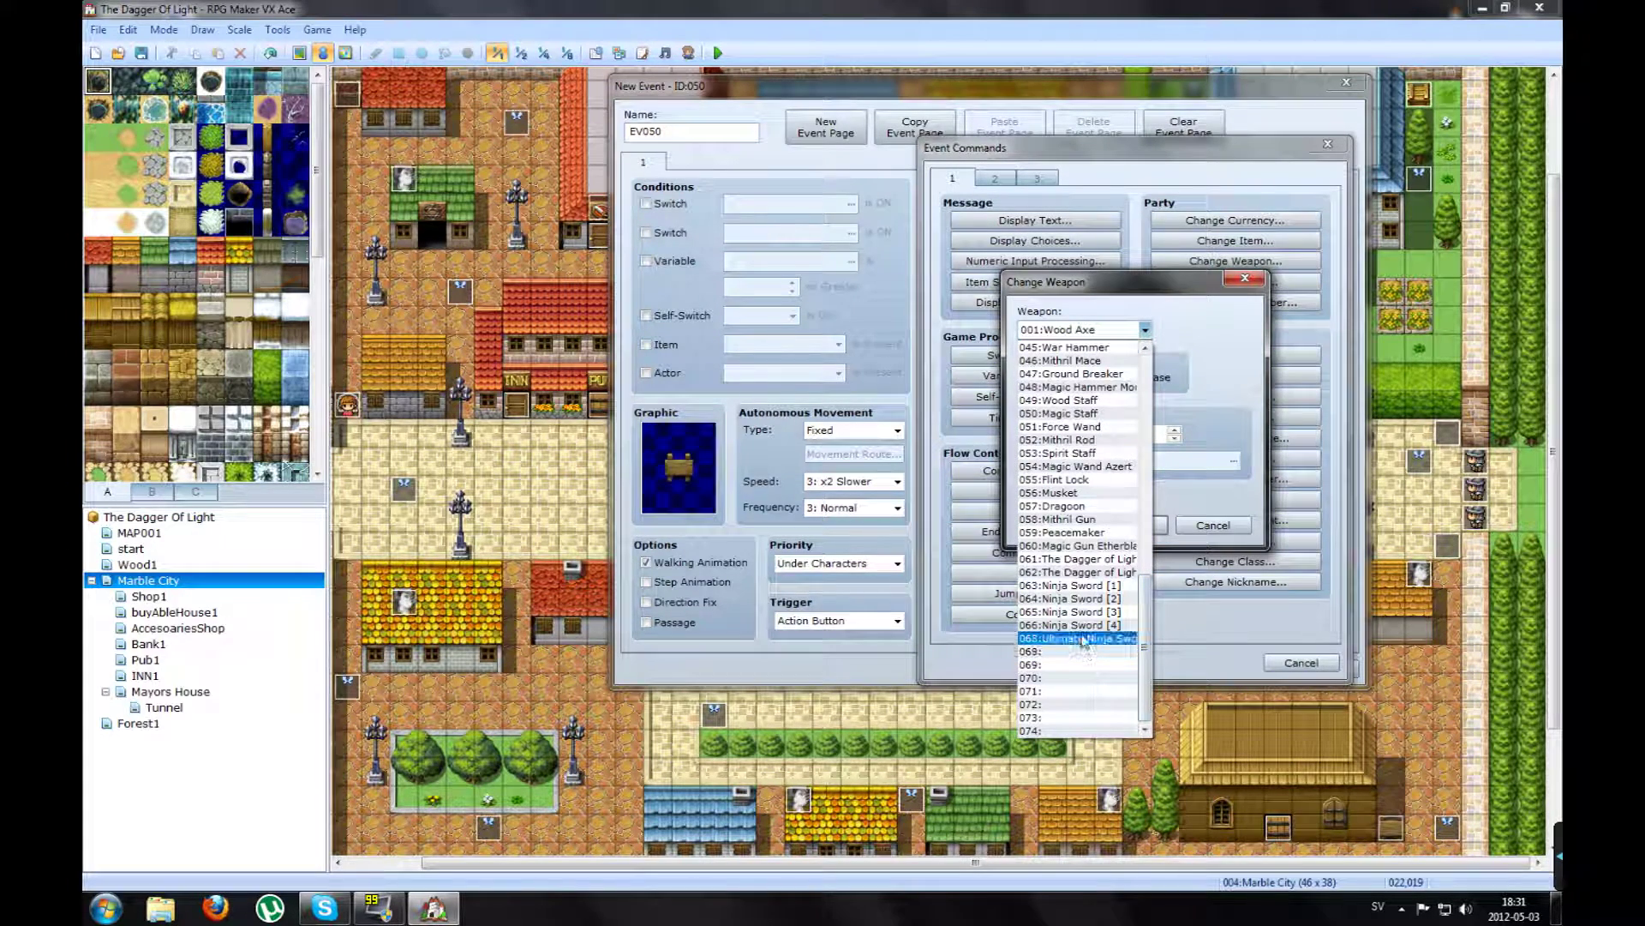
click(1084, 638)
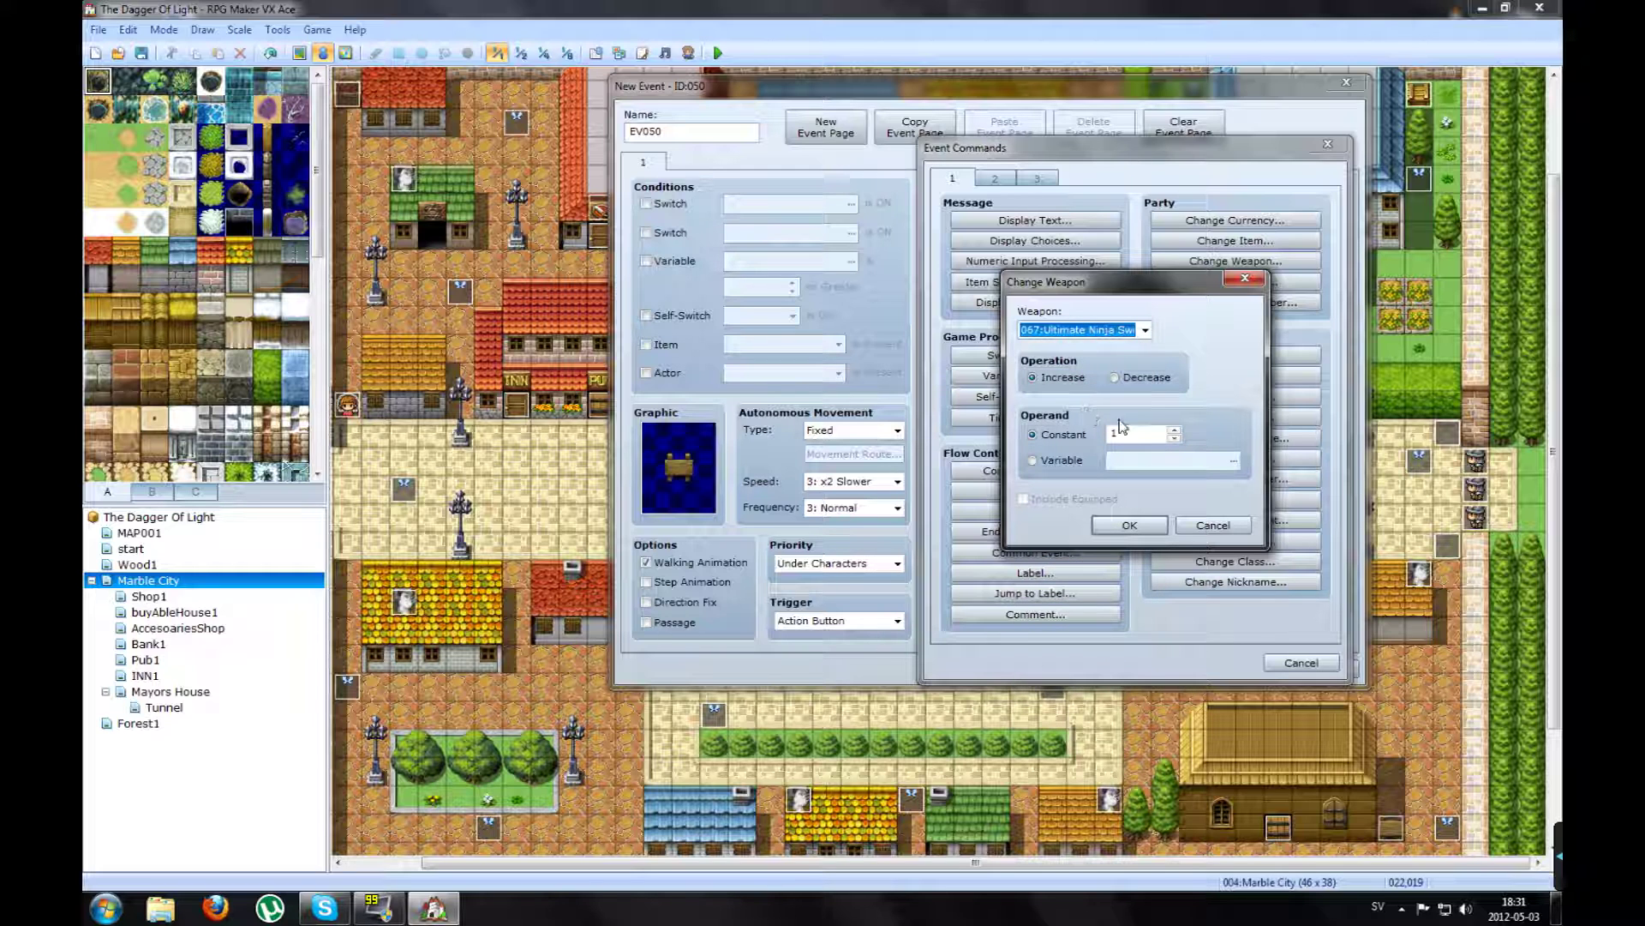
click(1120, 527)
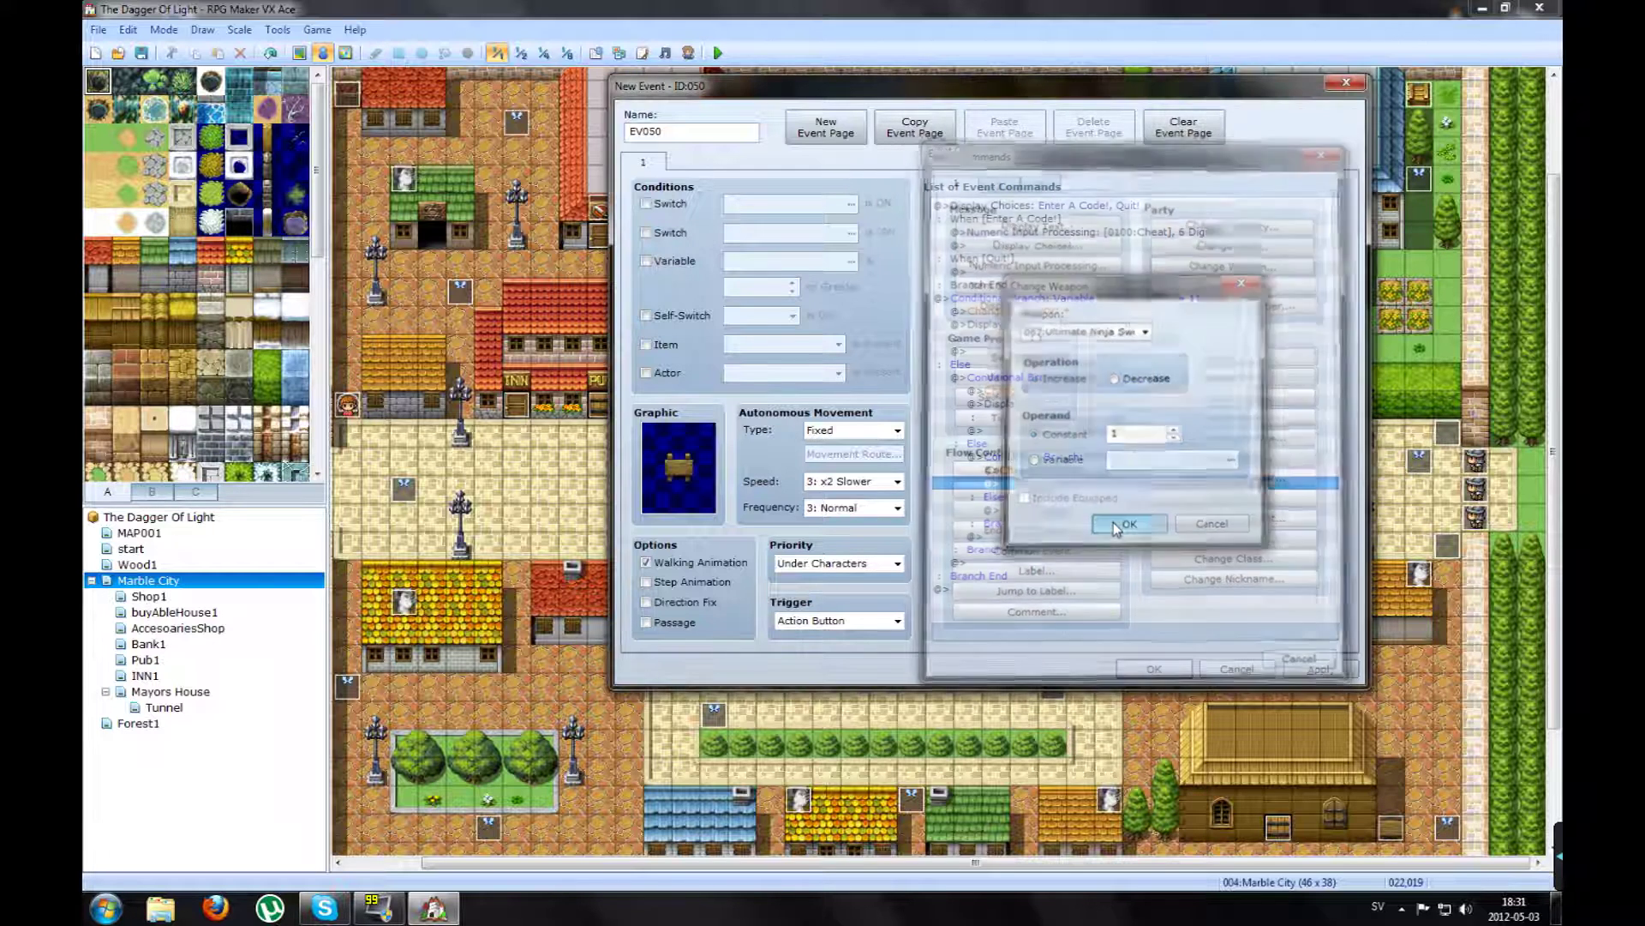
double_click(1006, 485)
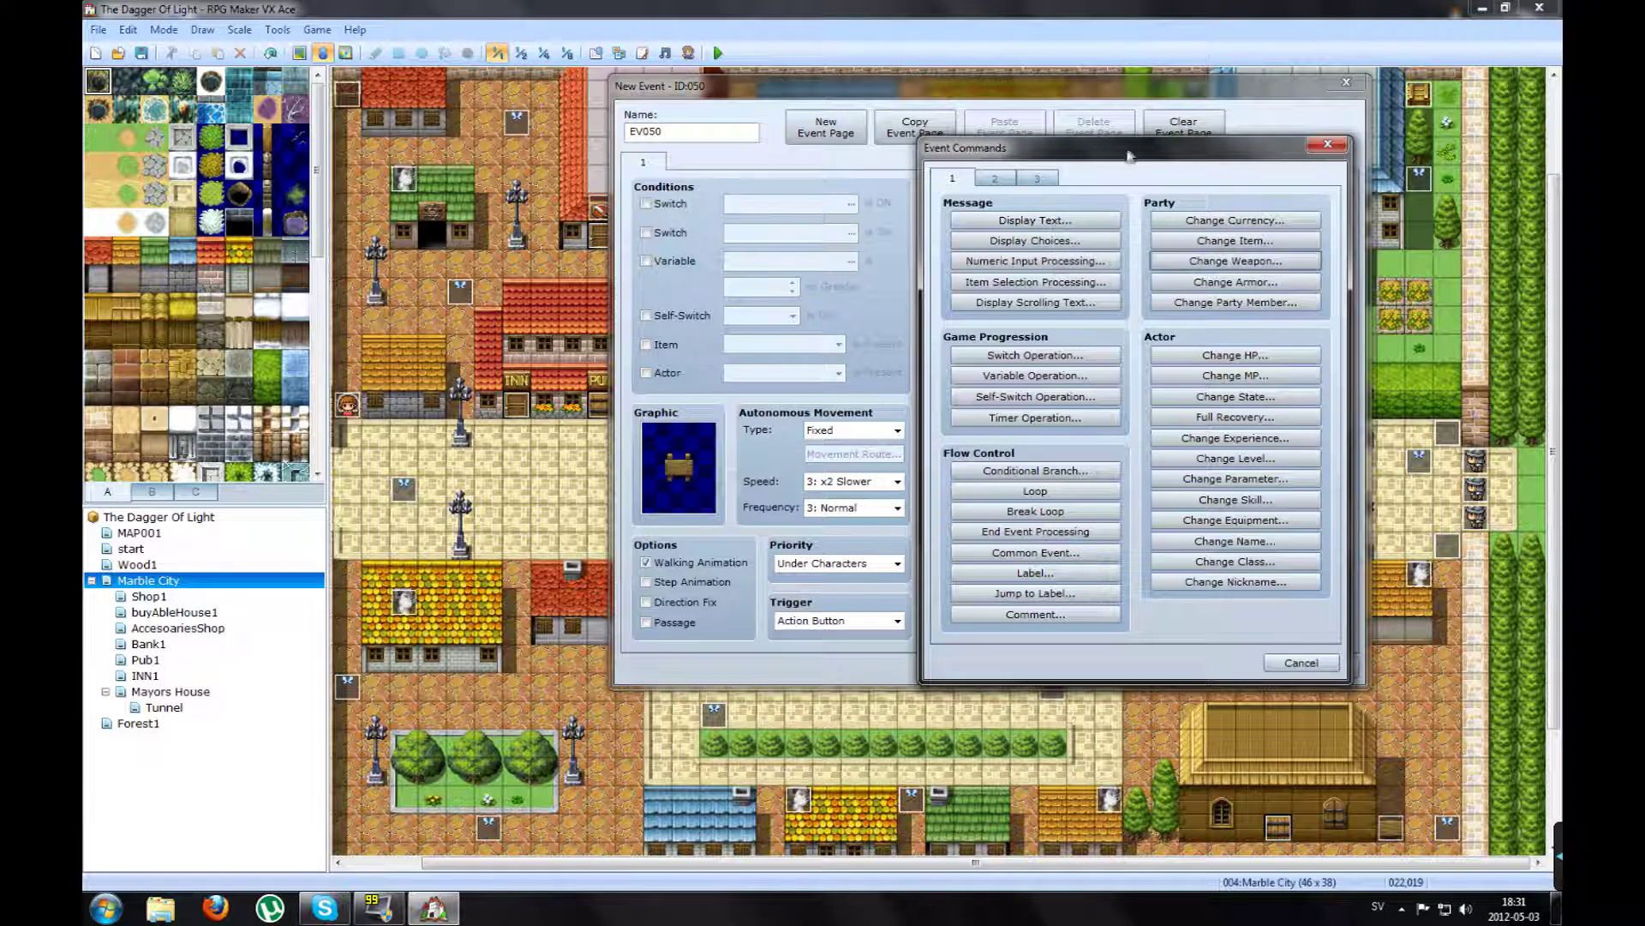
Step: Add the message 'You Got The Ultimate Ninja Sword!' after the sword is granted
click(1020, 225)
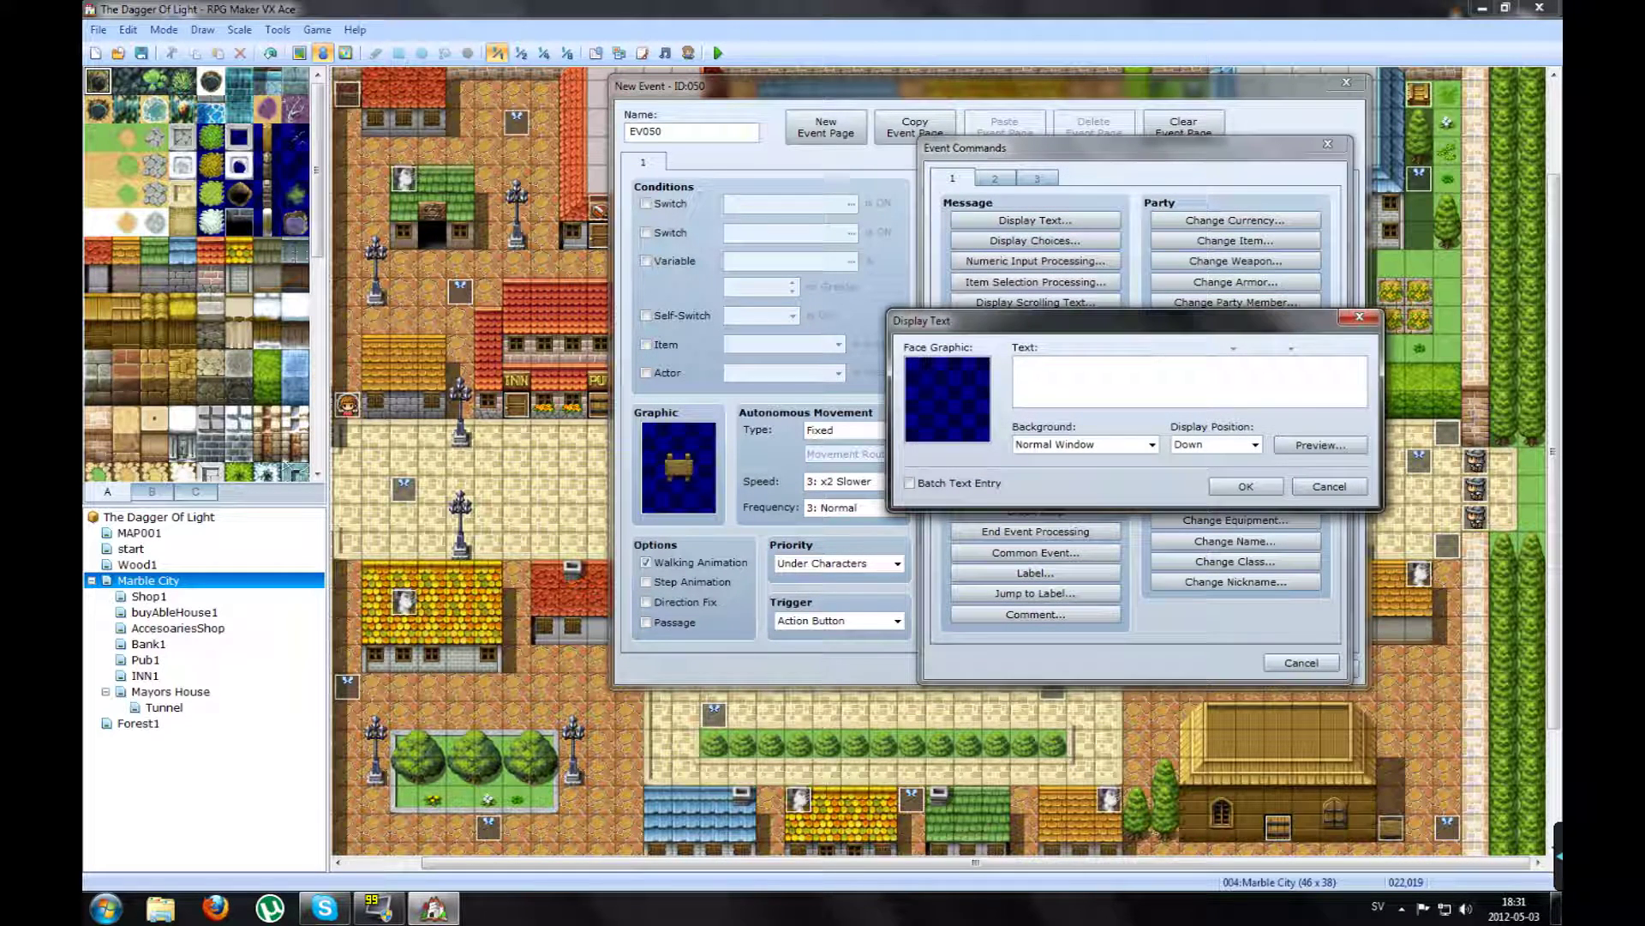
text(You Got The Ultimate Ninja)
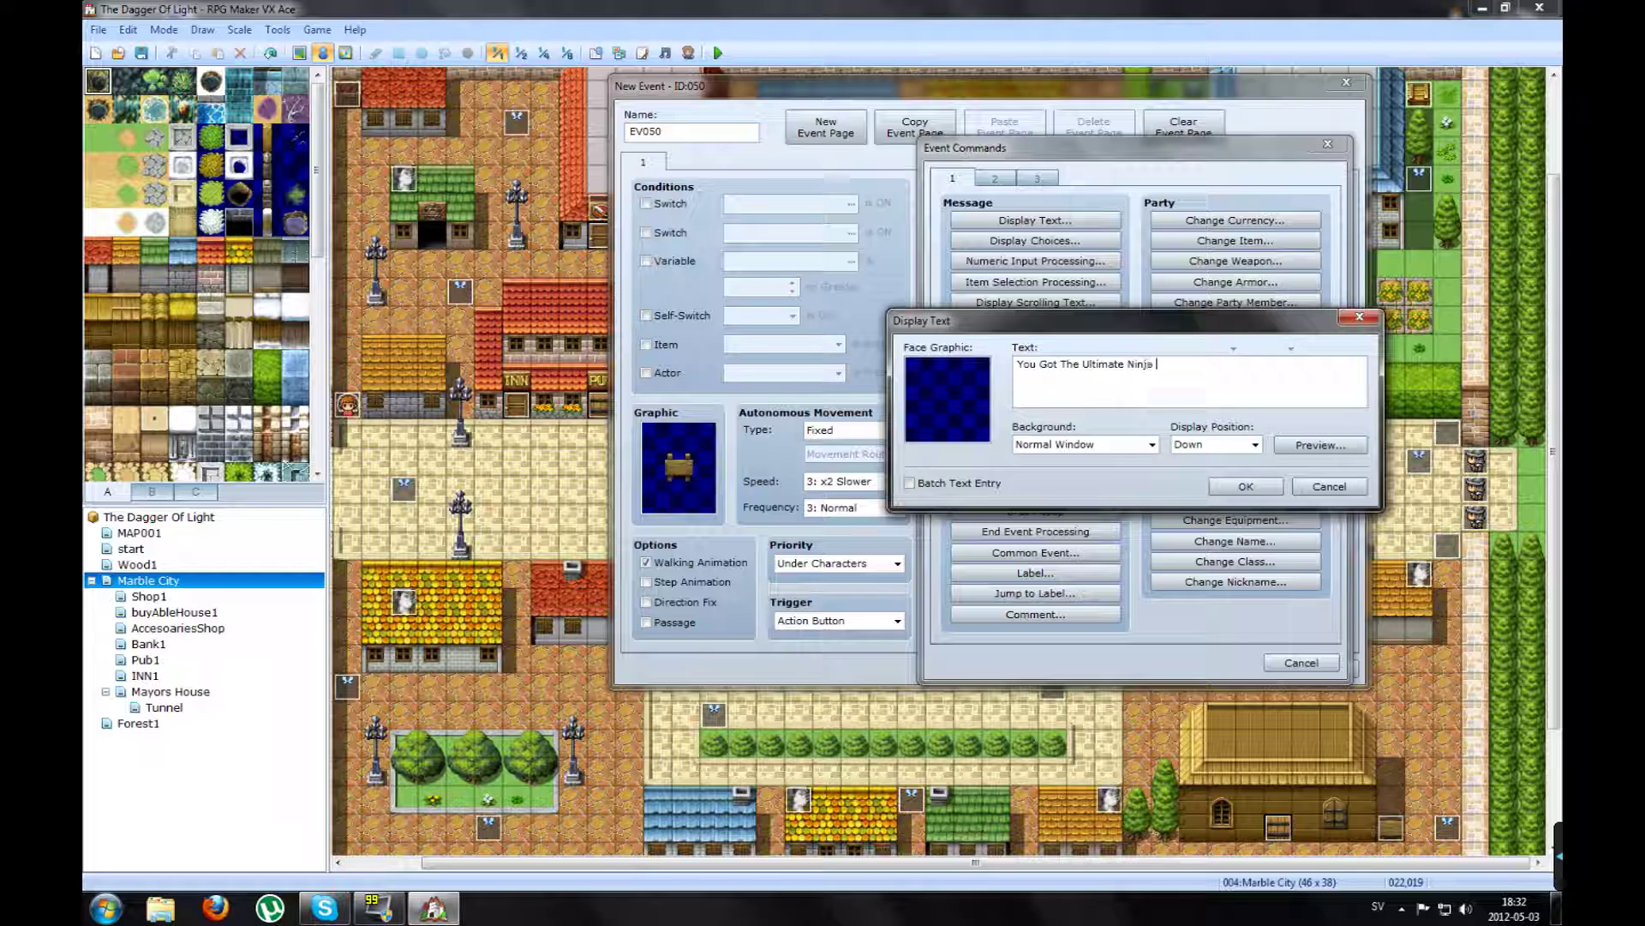
text(ord!)
click(1245, 486)
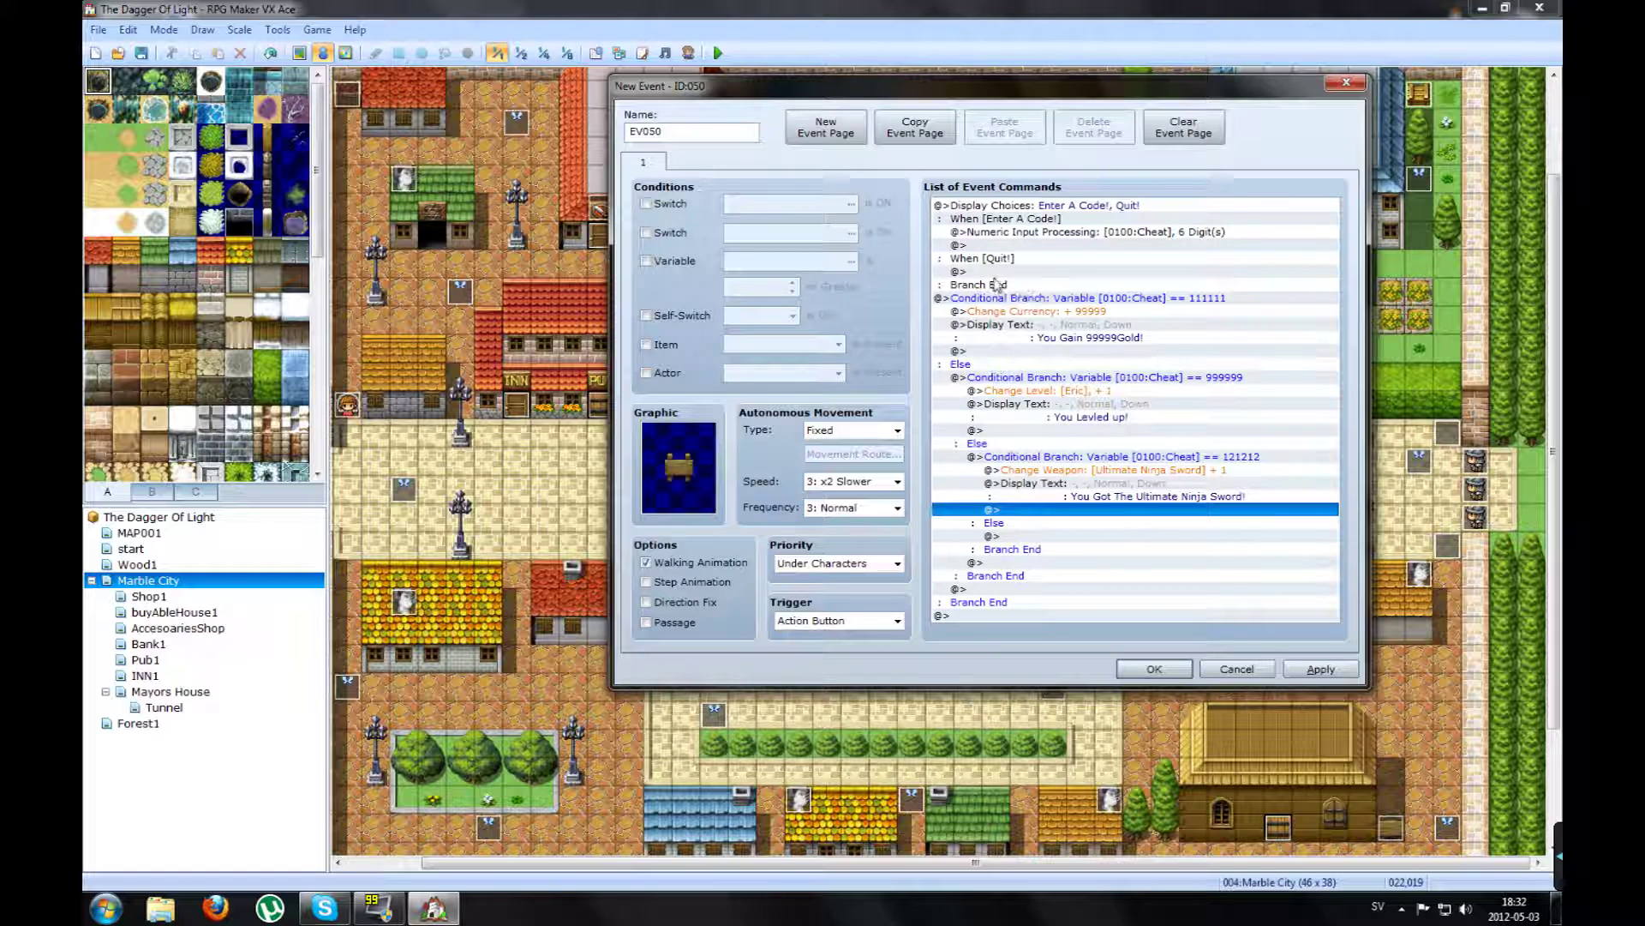
click(986, 246)
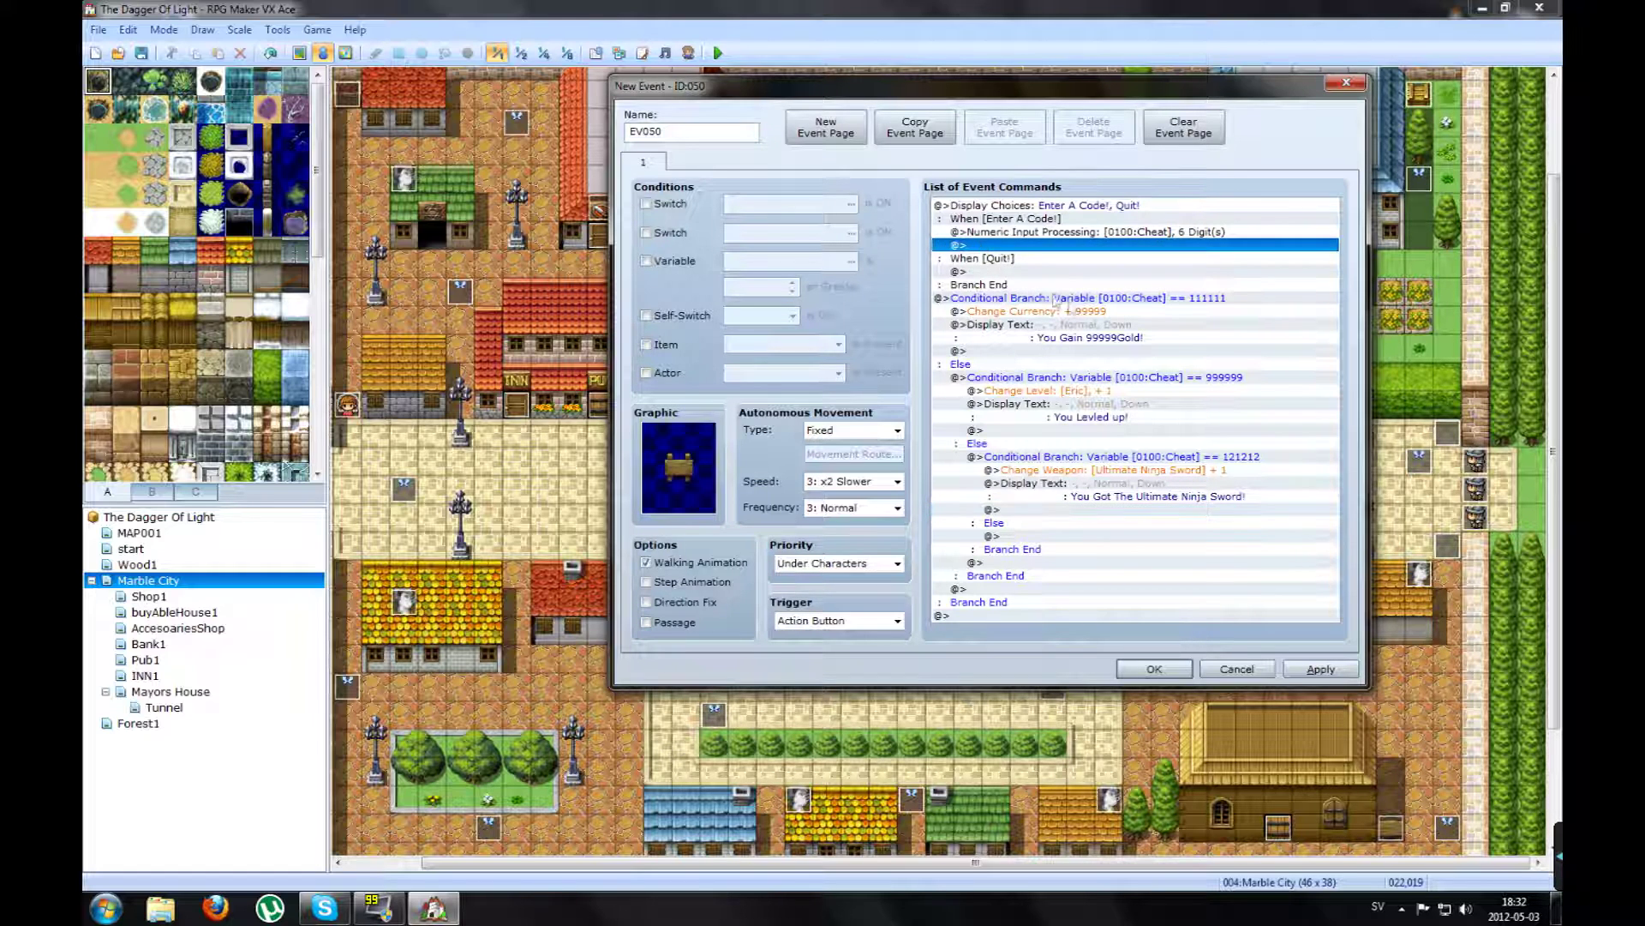
Step: Click through the choice menu, 111111 gold and 999999 level-up blocks to review the nesting
click(1015, 377)
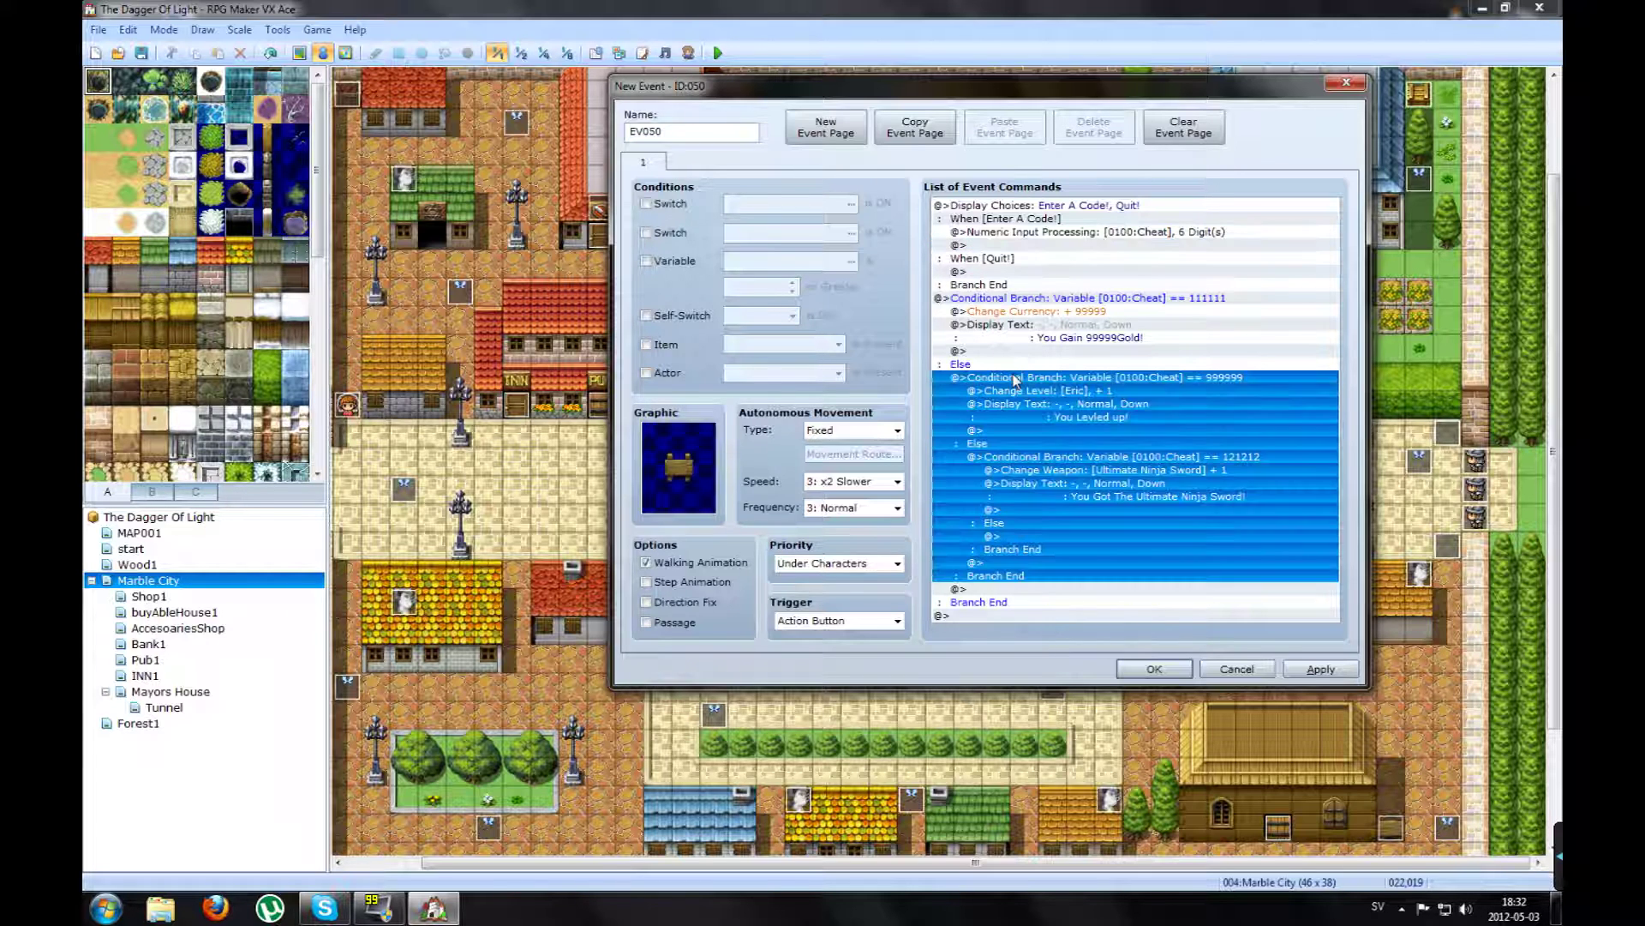
shift+click(1024, 310)
click(1010, 310)
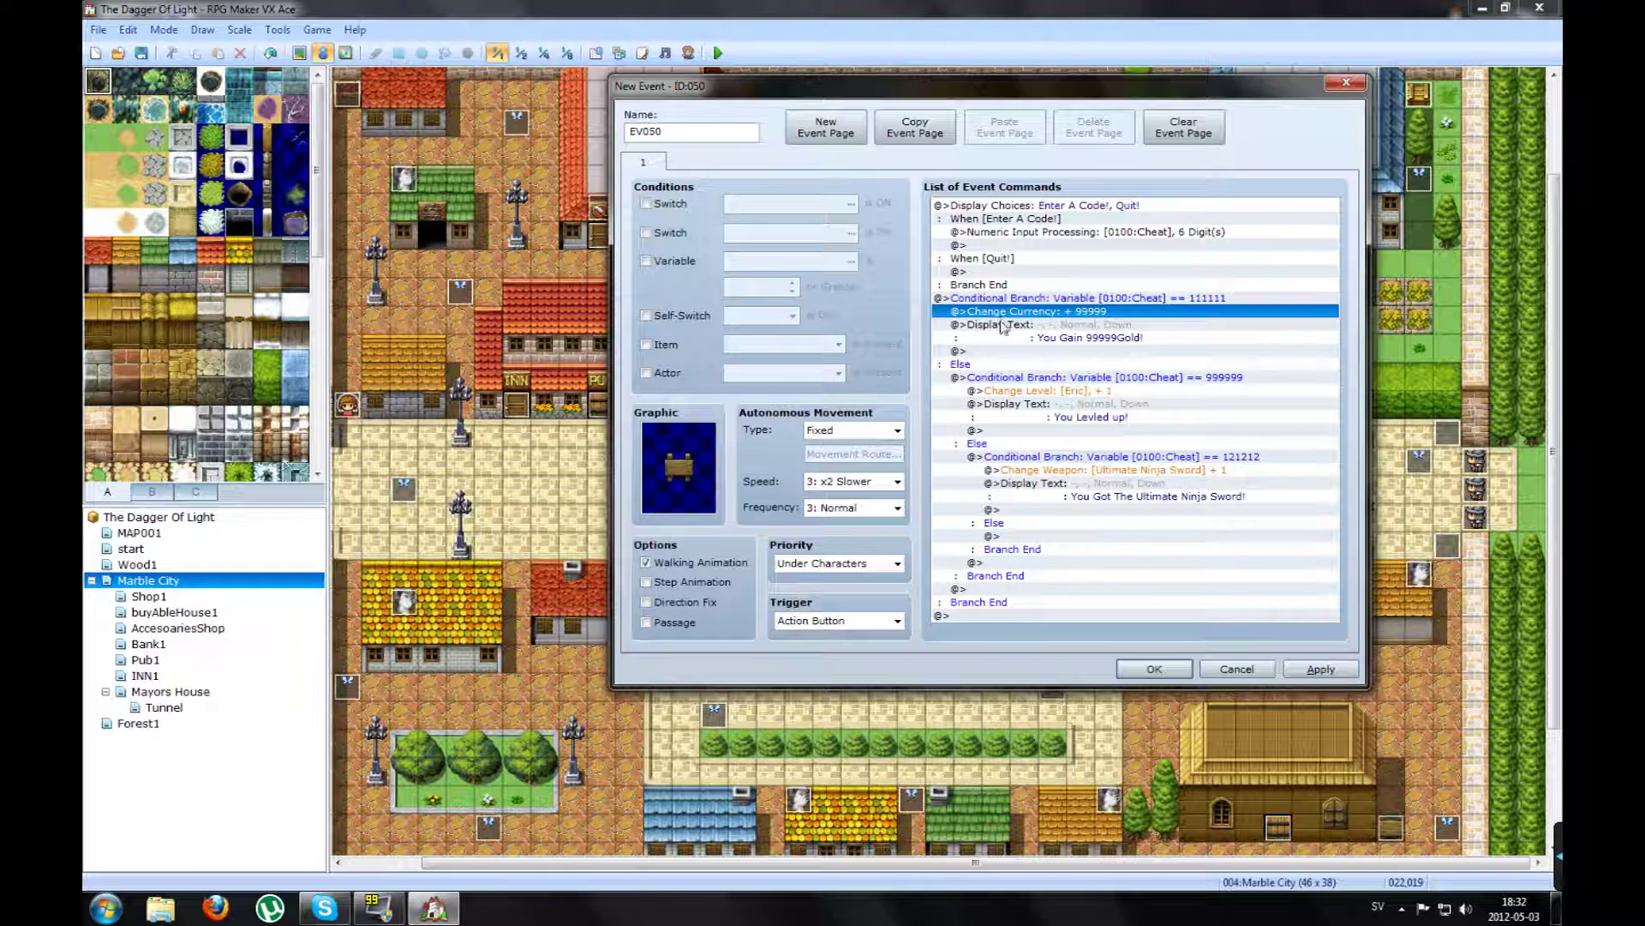
click(994, 337)
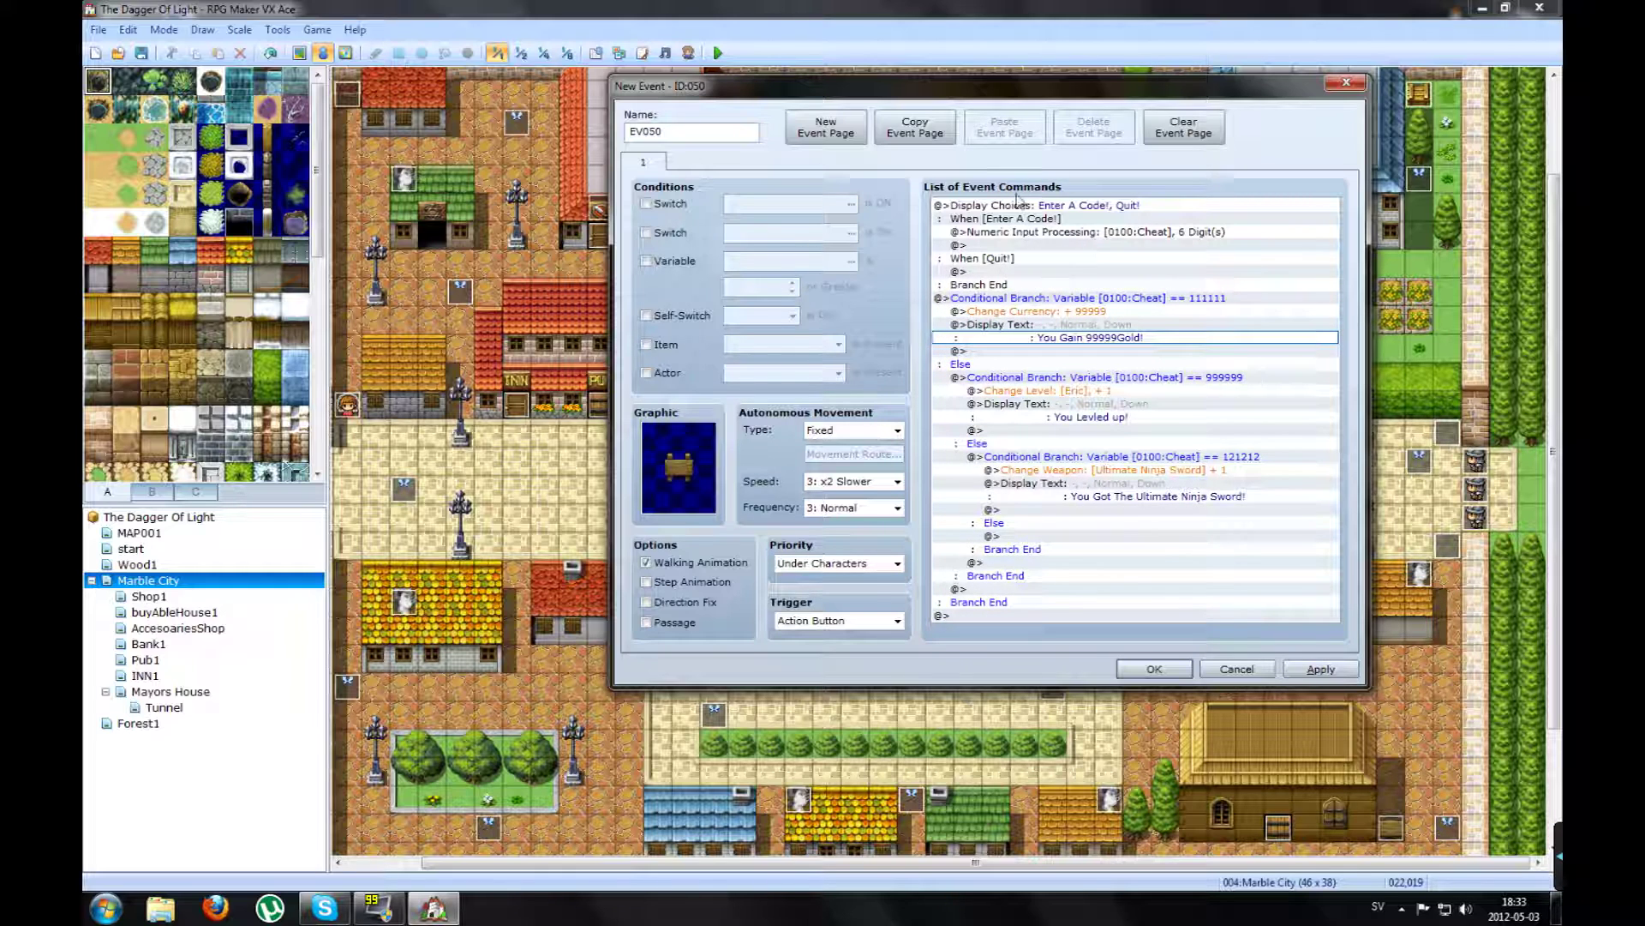
click(1001, 217)
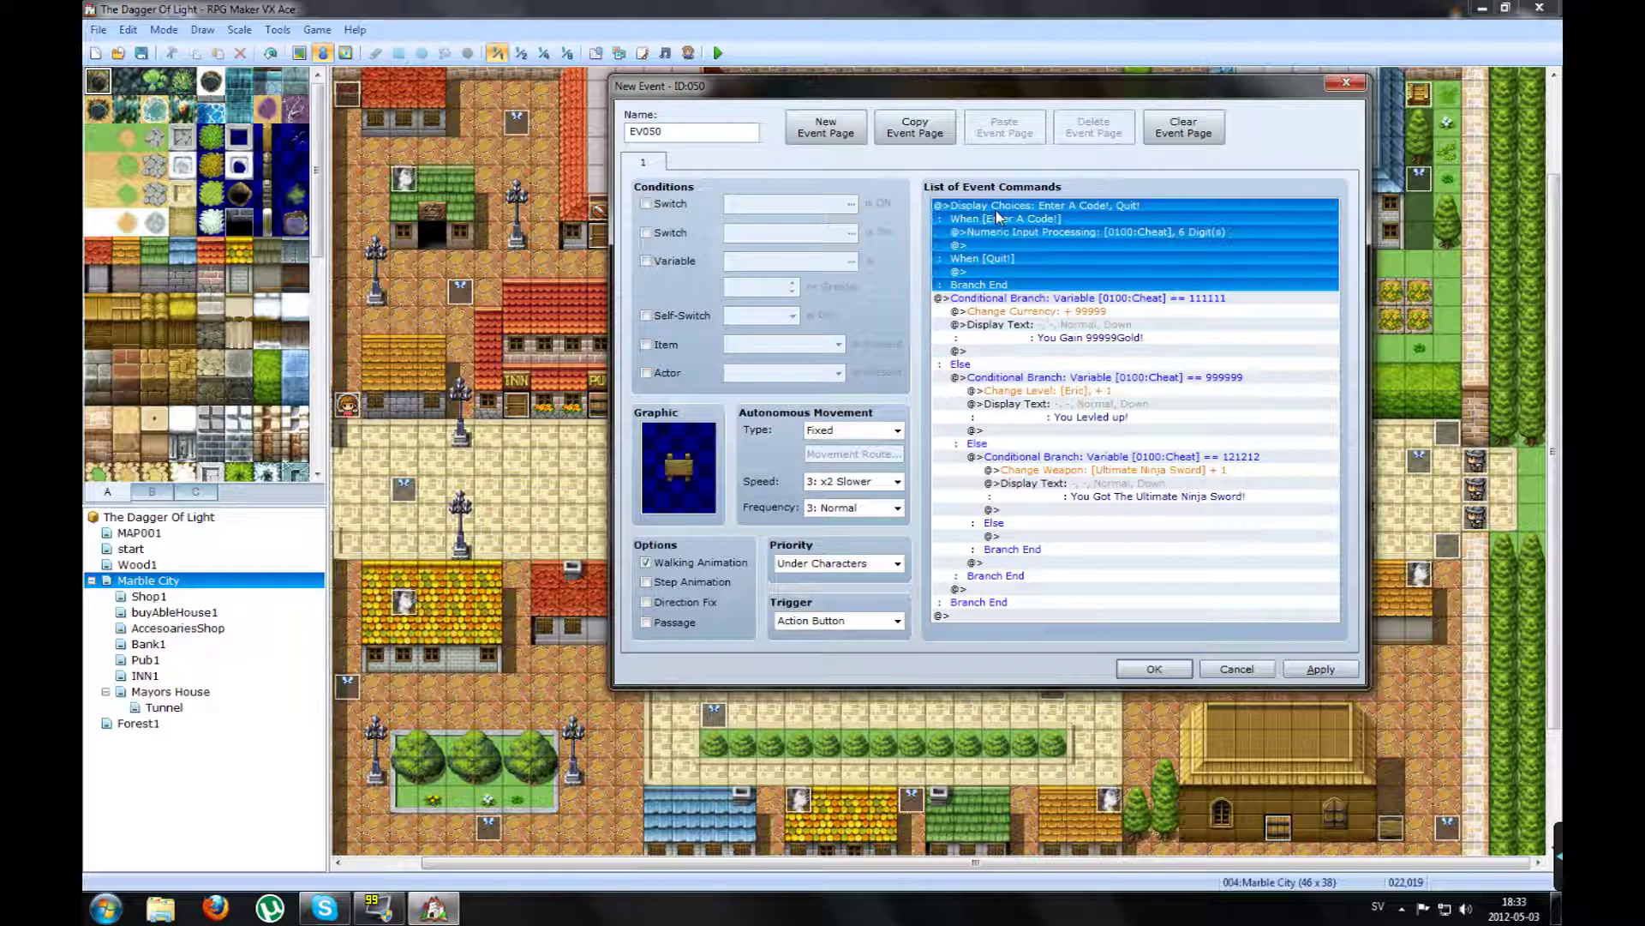
click(994, 300)
click(977, 377)
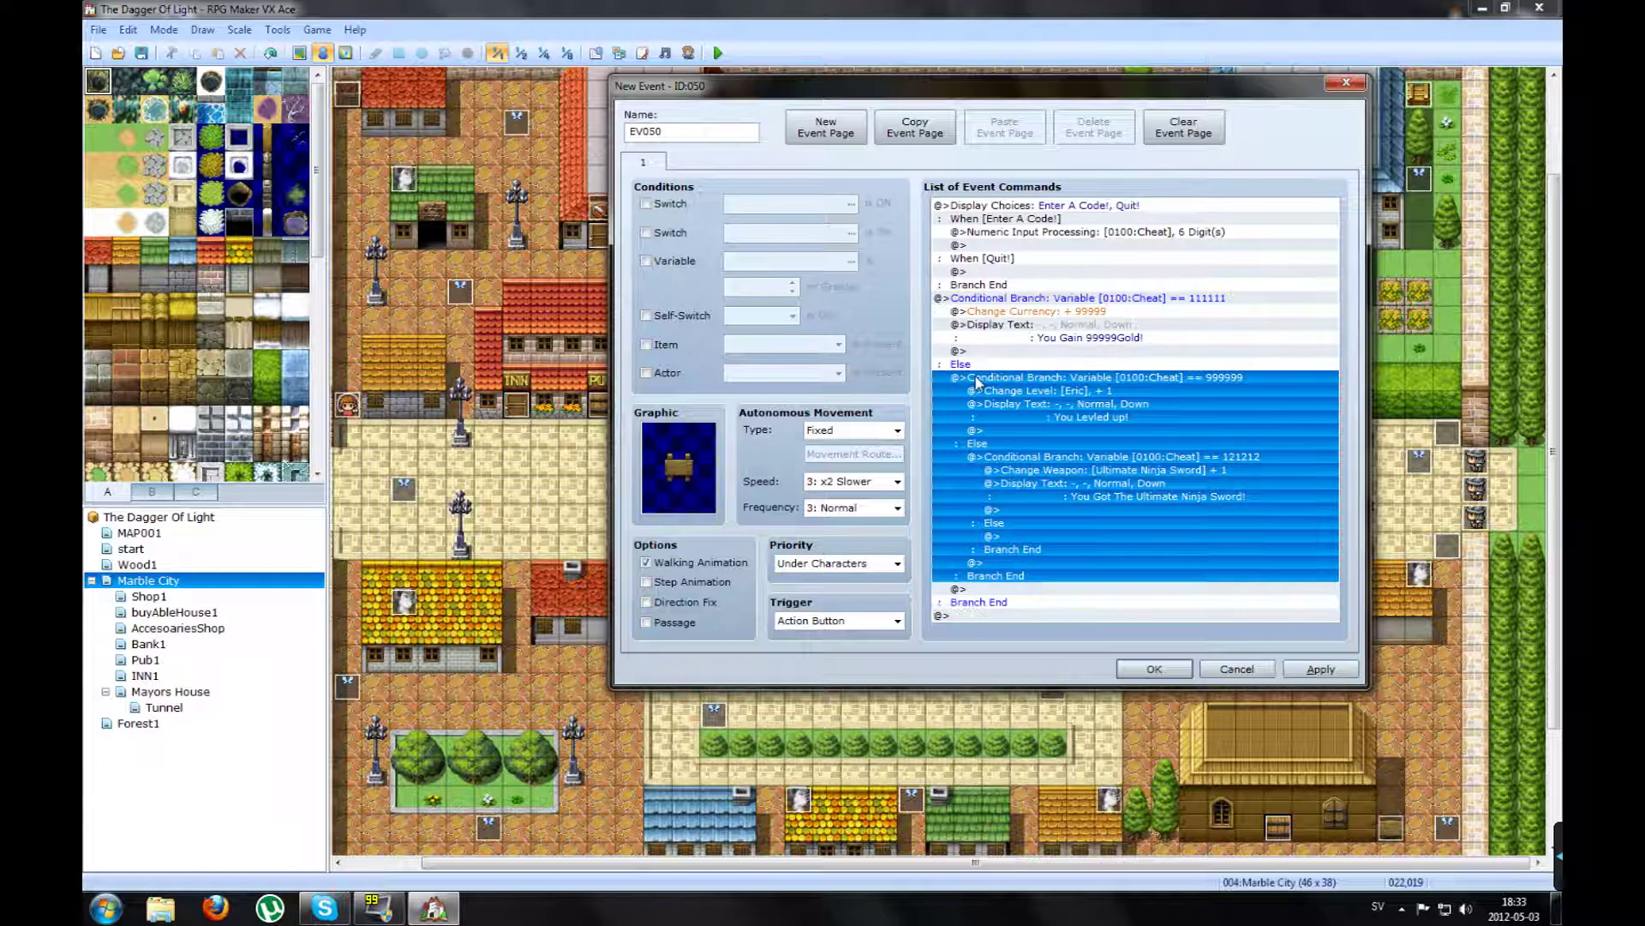
click(1029, 208)
click(1056, 300)
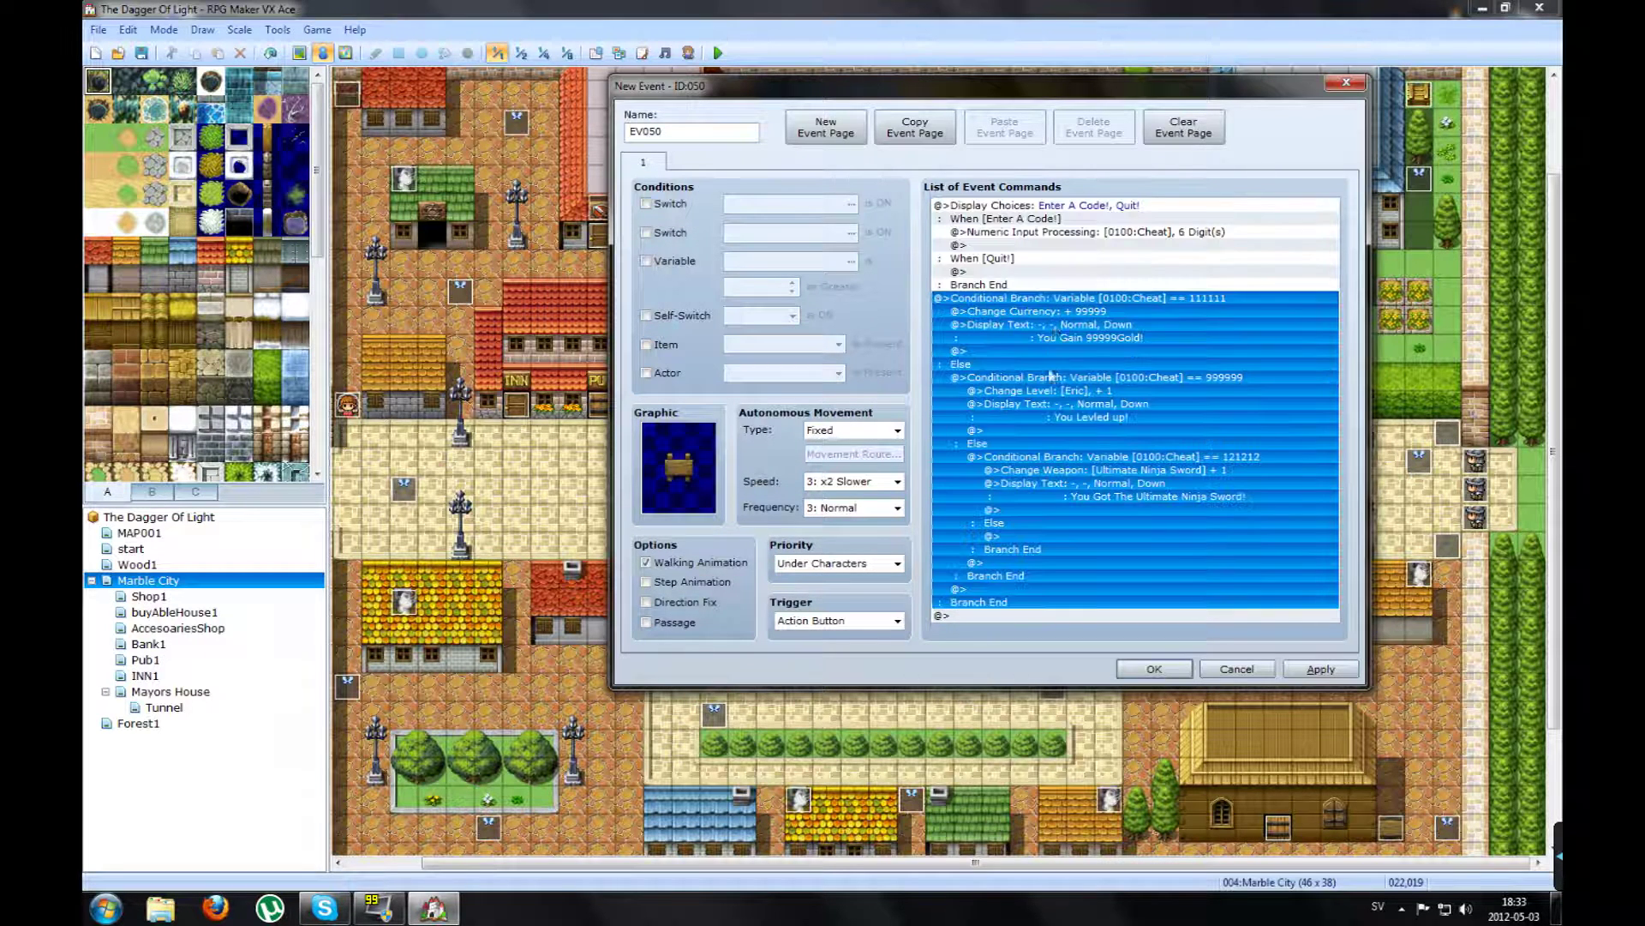
click(1053, 377)
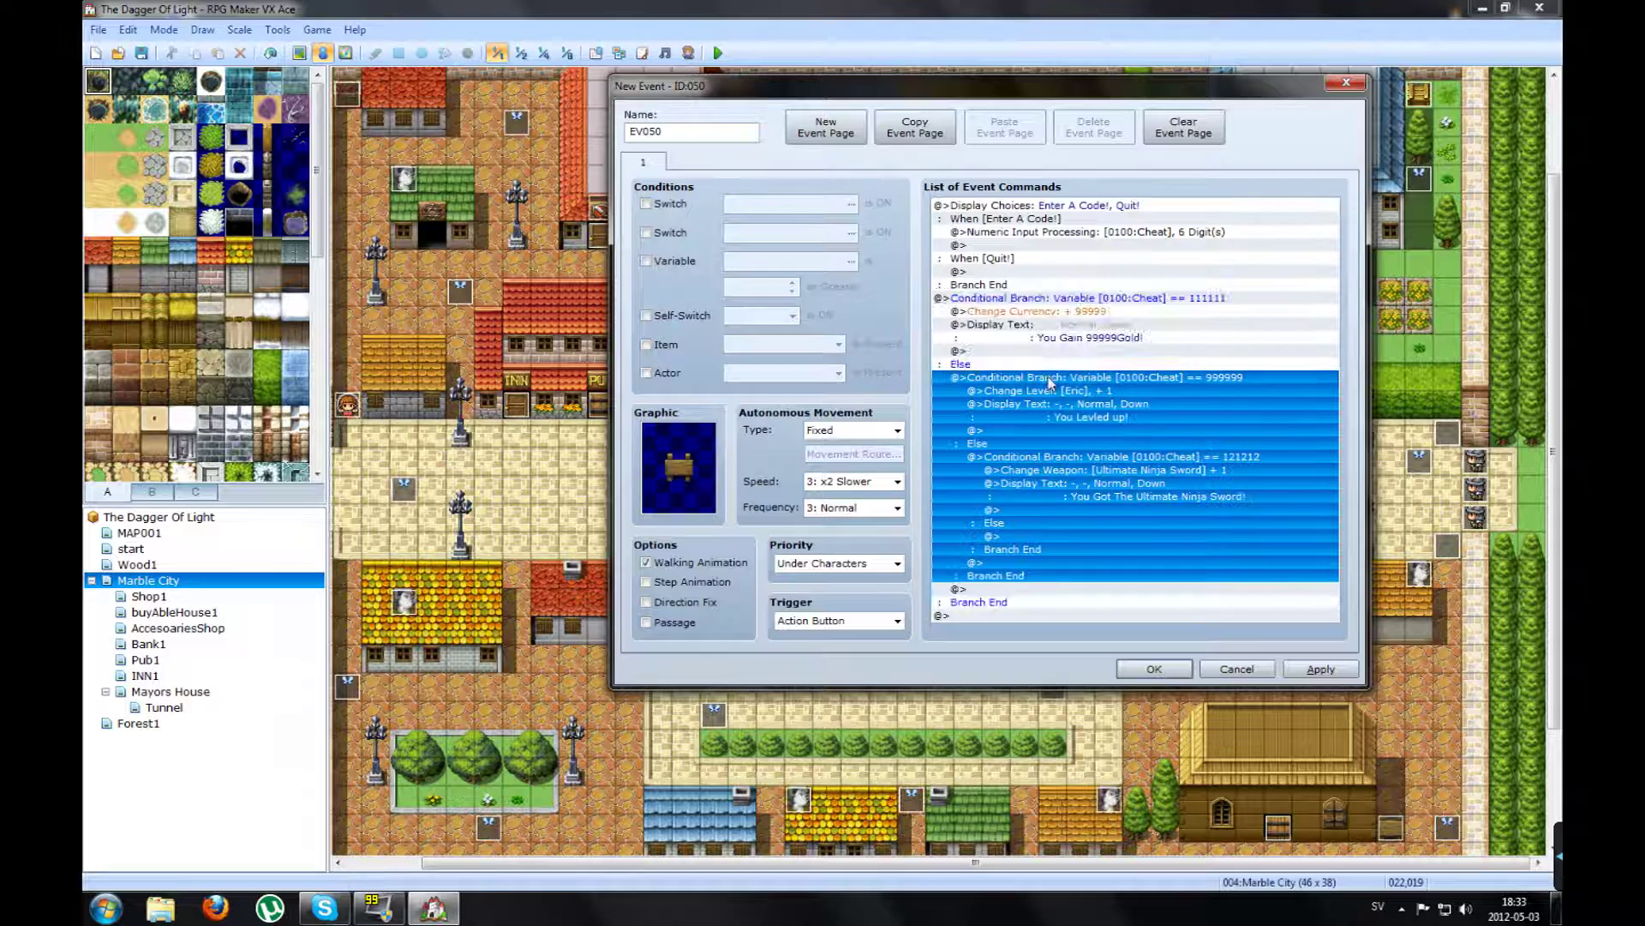
Step: Select the empty line inside the innermost Else of the 121212 branch
click(1041, 458)
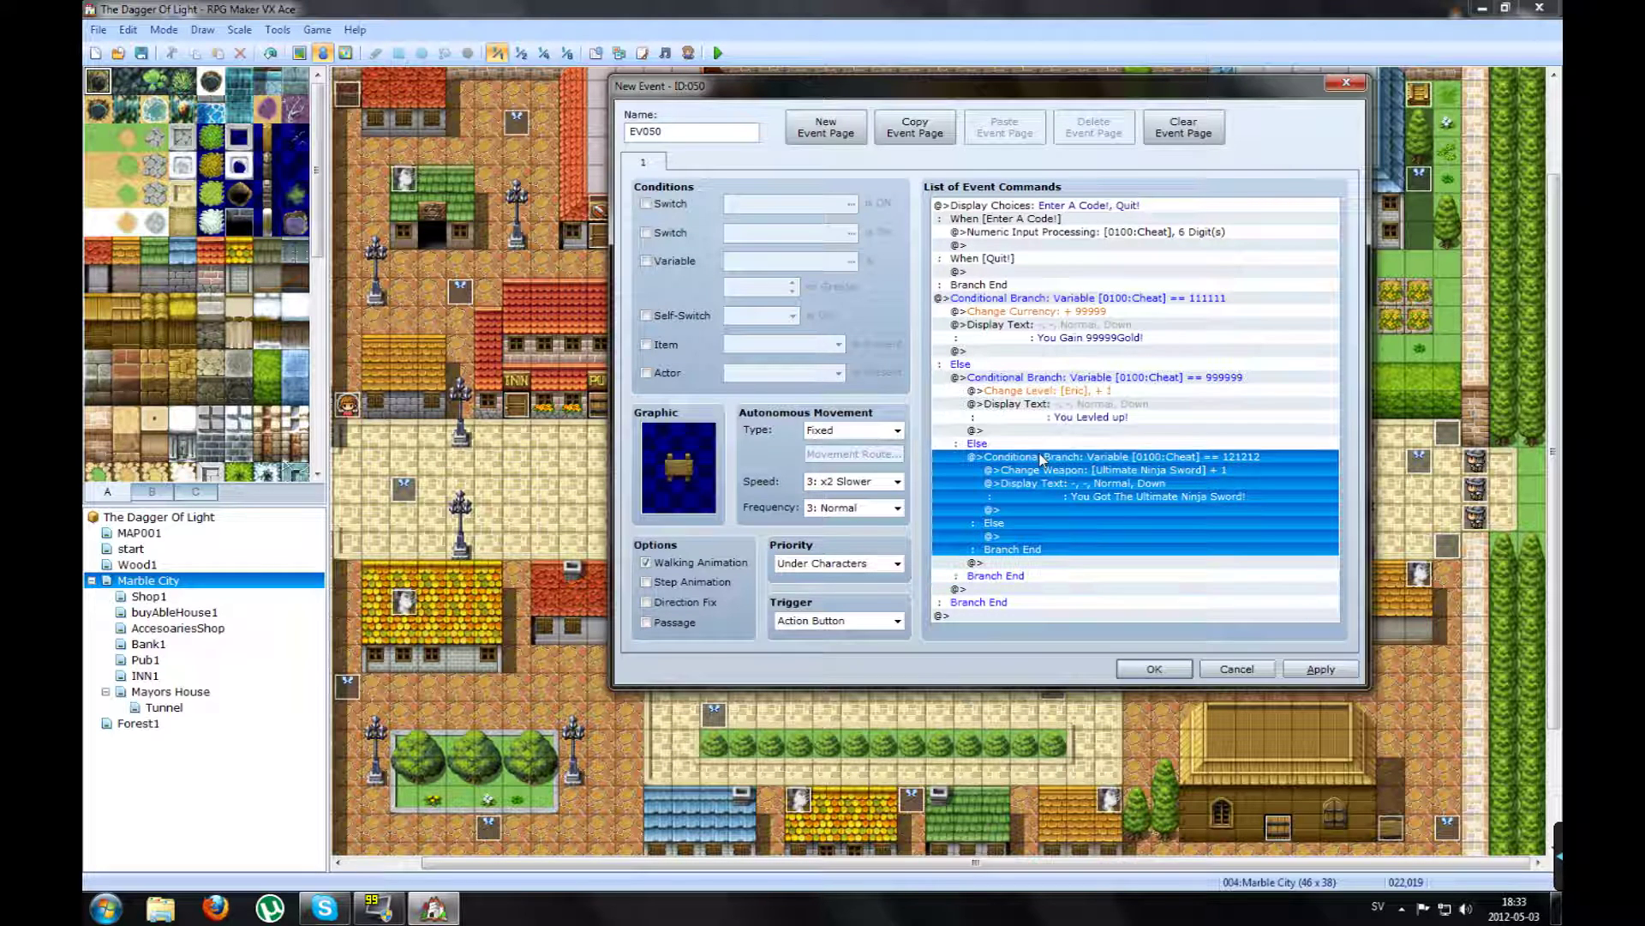
click(990, 300)
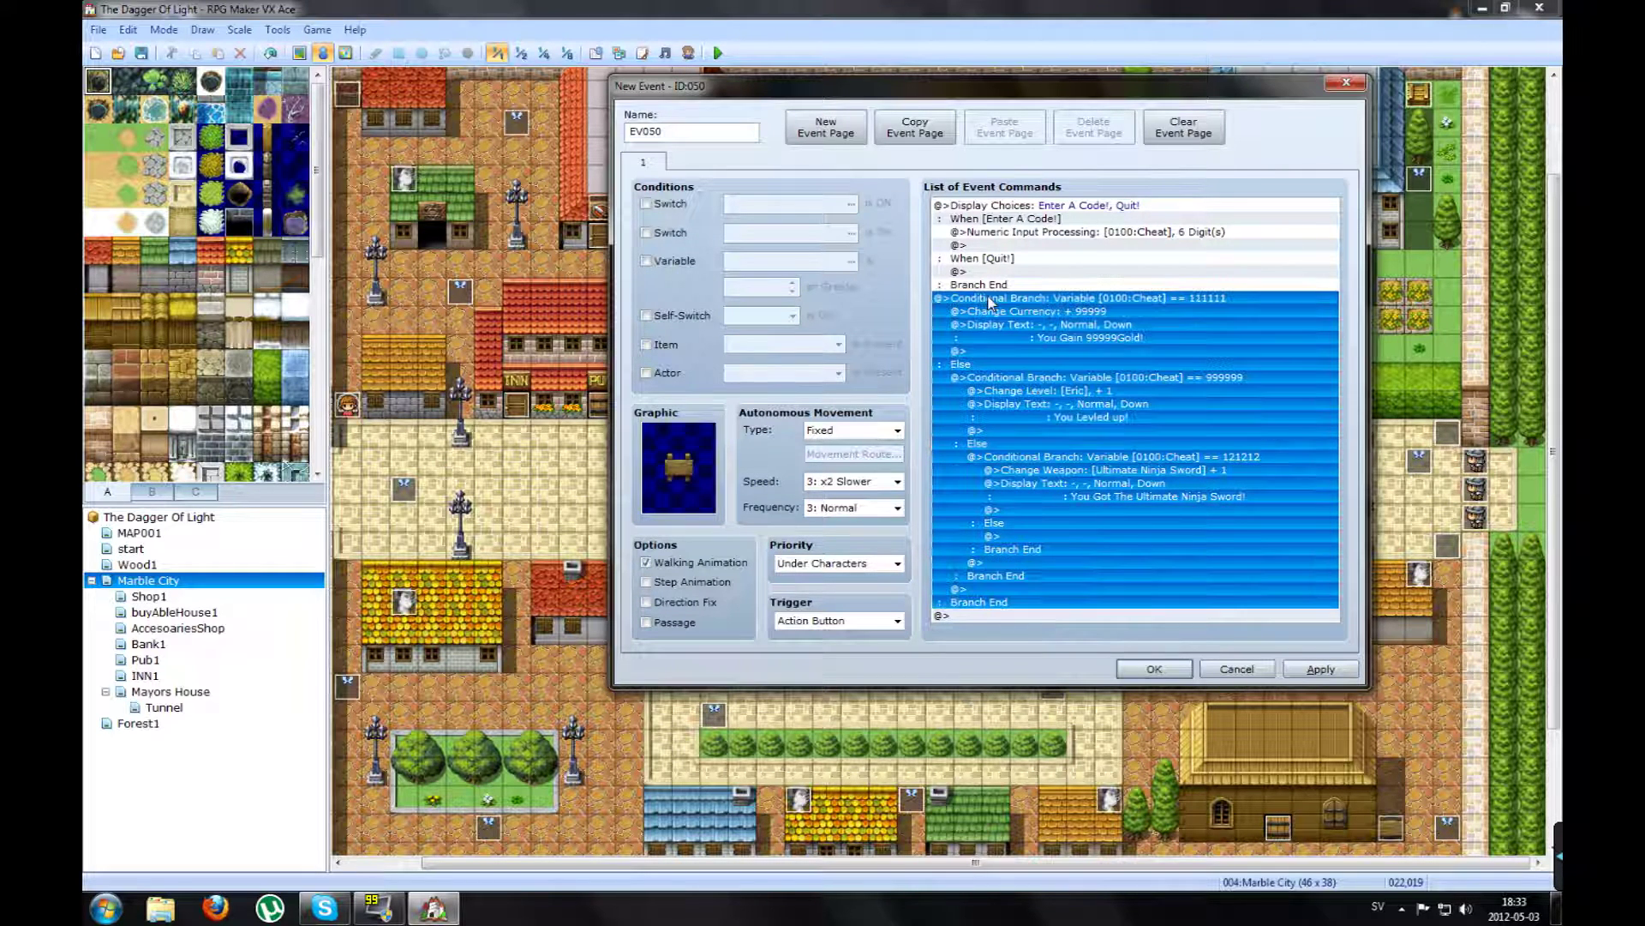
click(994, 352)
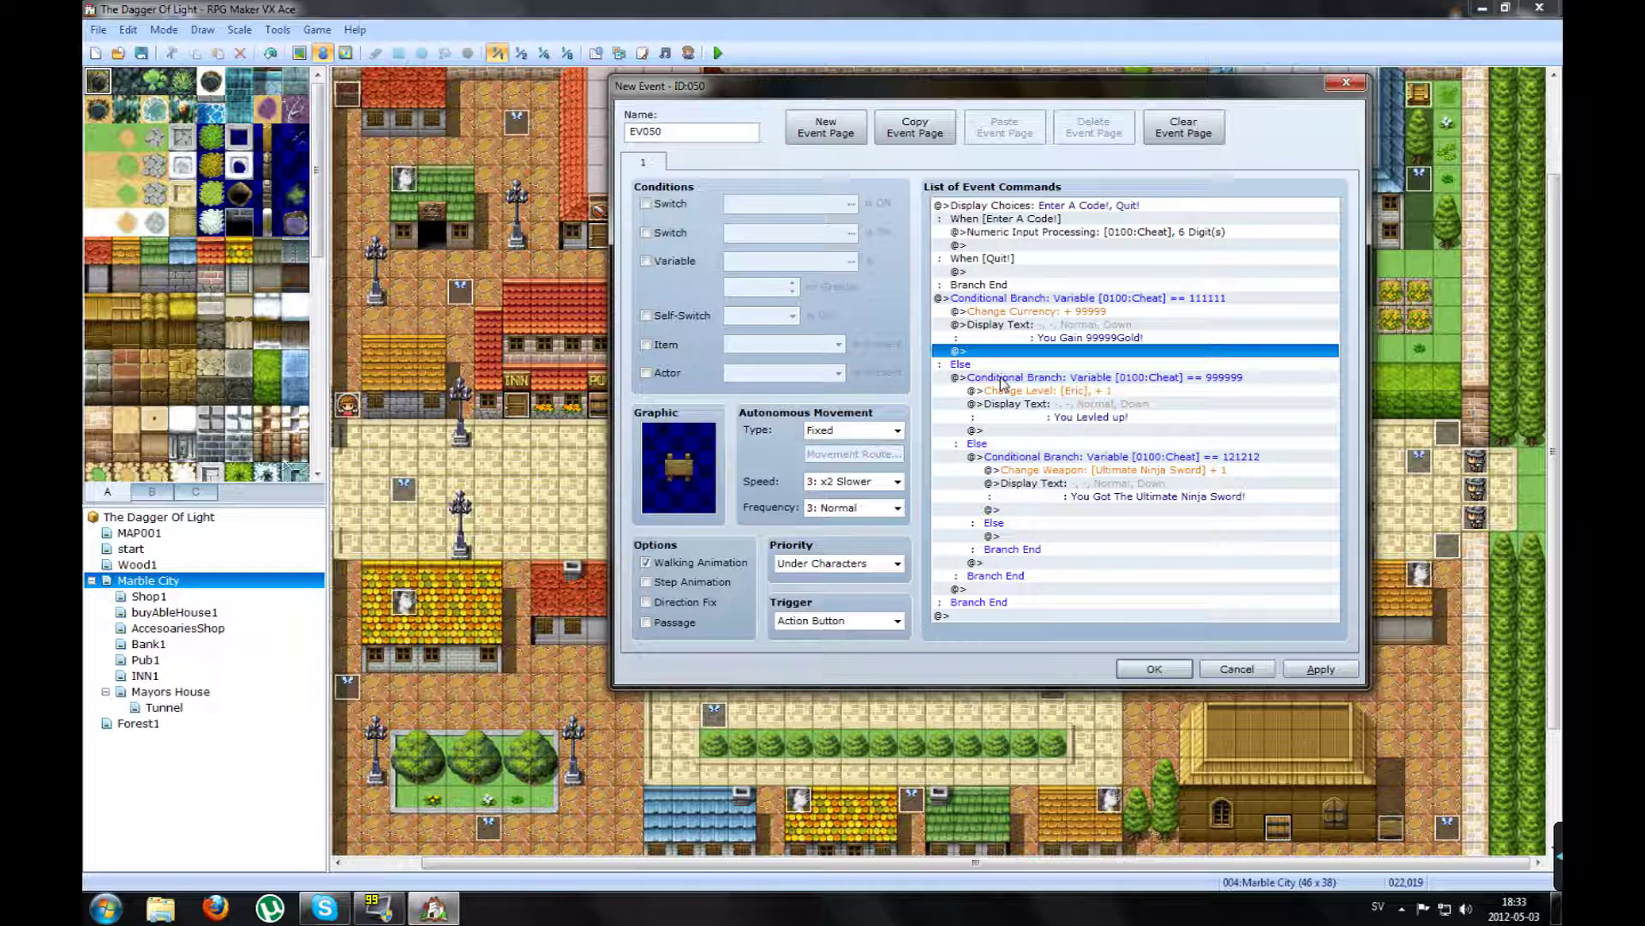
click(1009, 535)
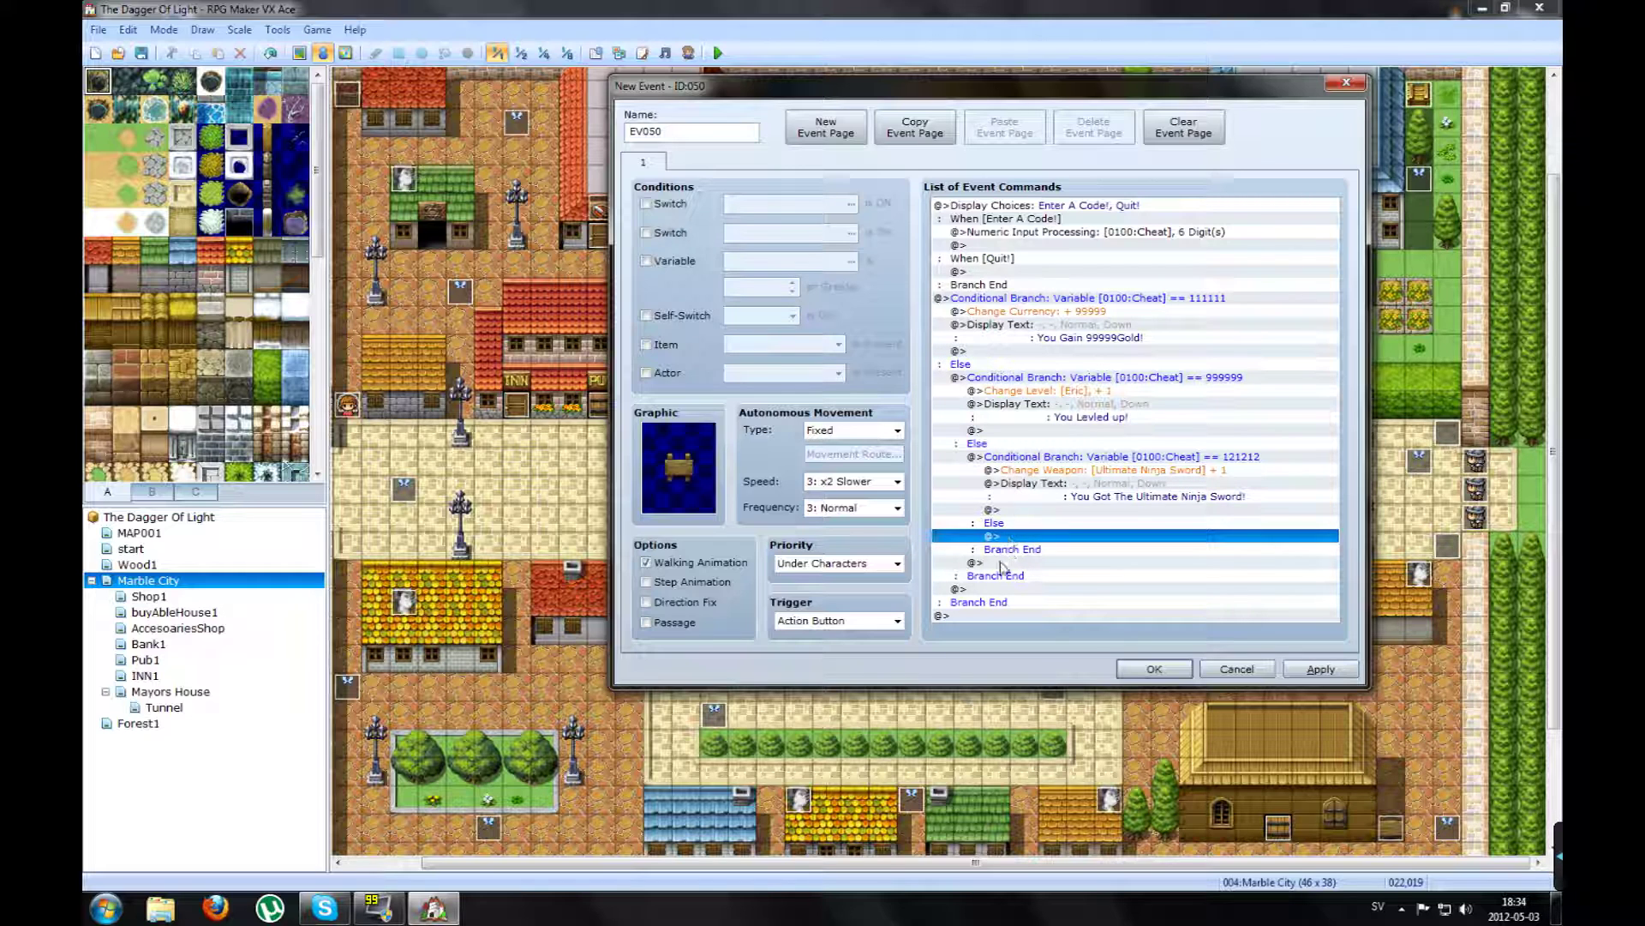
click(1001, 563)
click(1009, 537)
Step: Add a 'Wrong Code!' message under the 121212 branch's Else case
double_click(1014, 537)
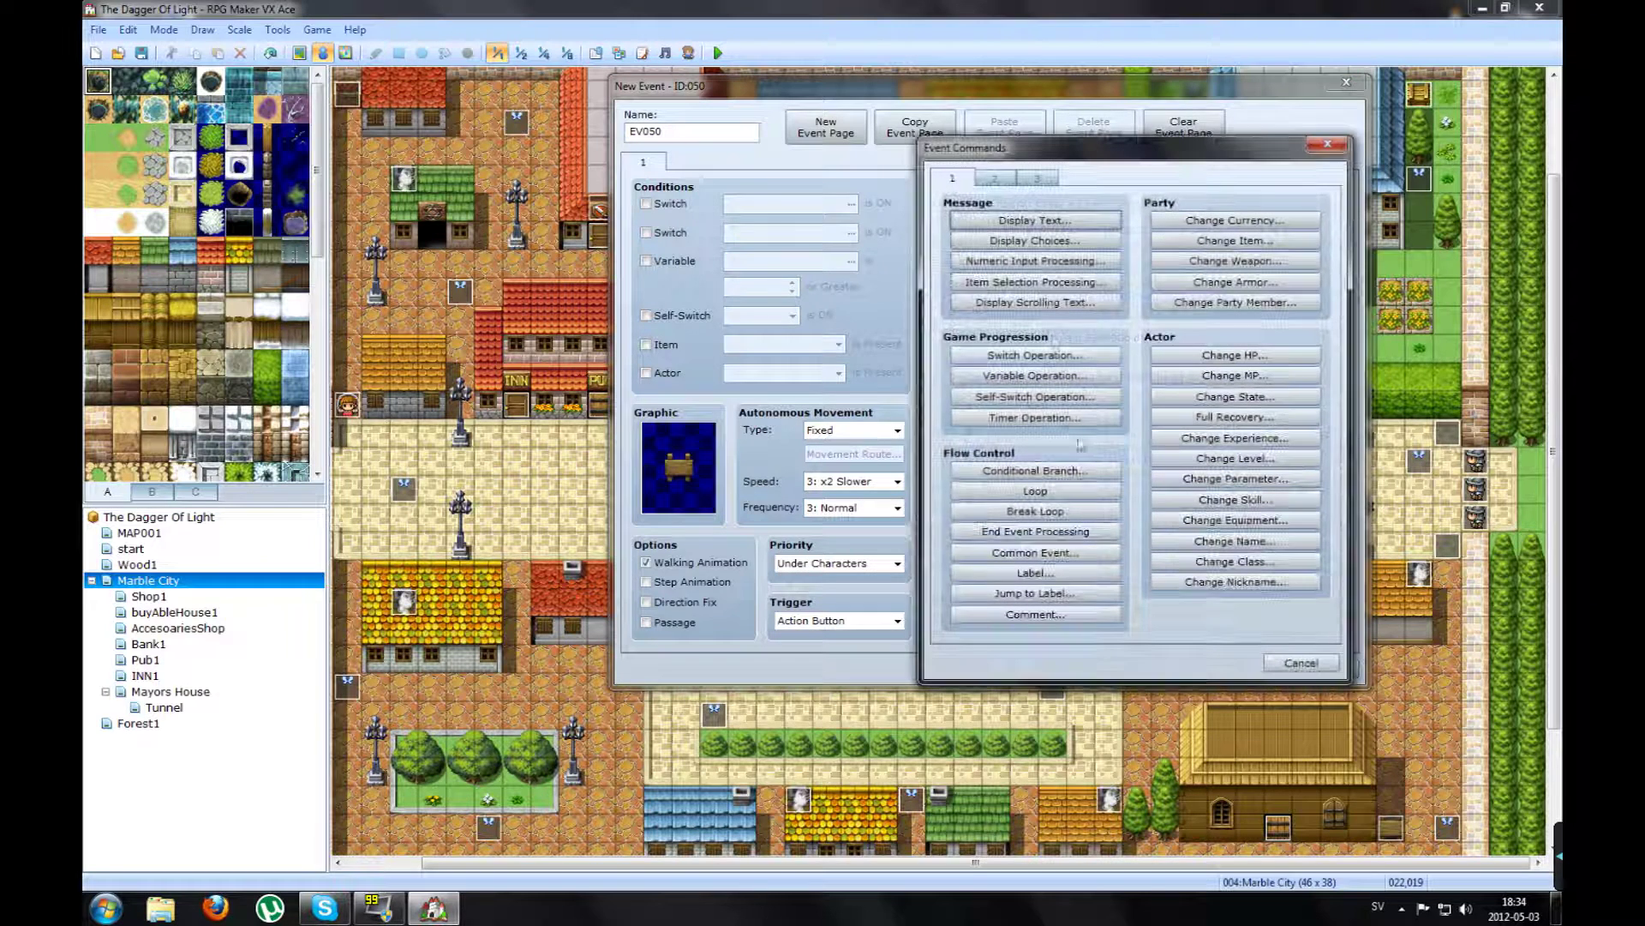
click(1029, 222)
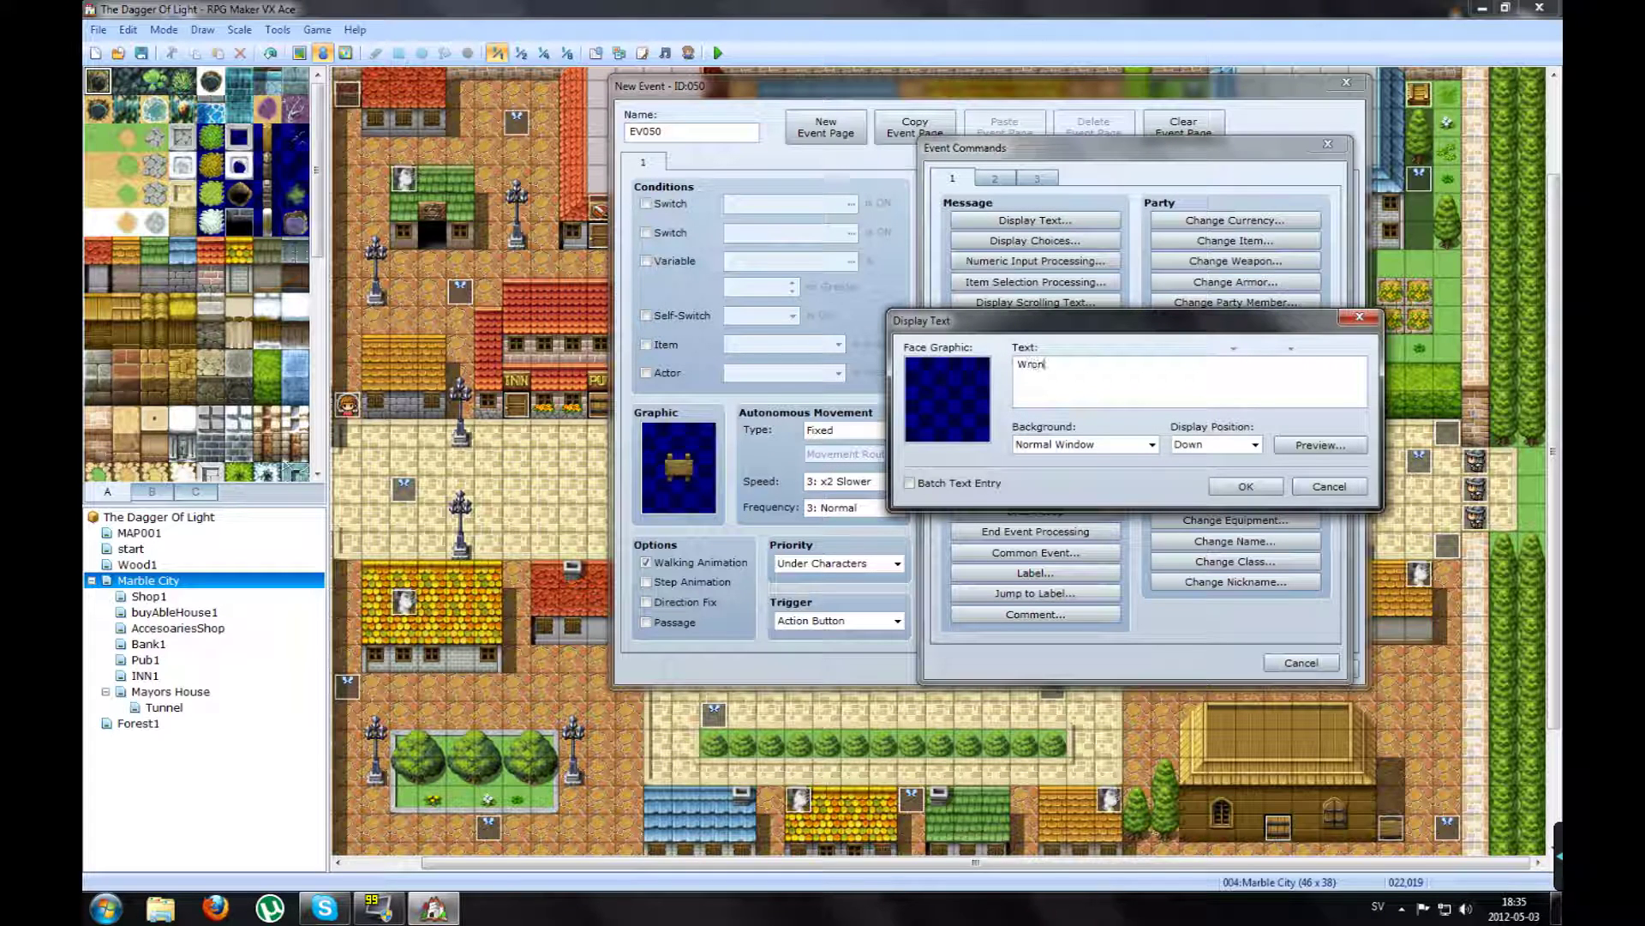
text(Wrong Code!)
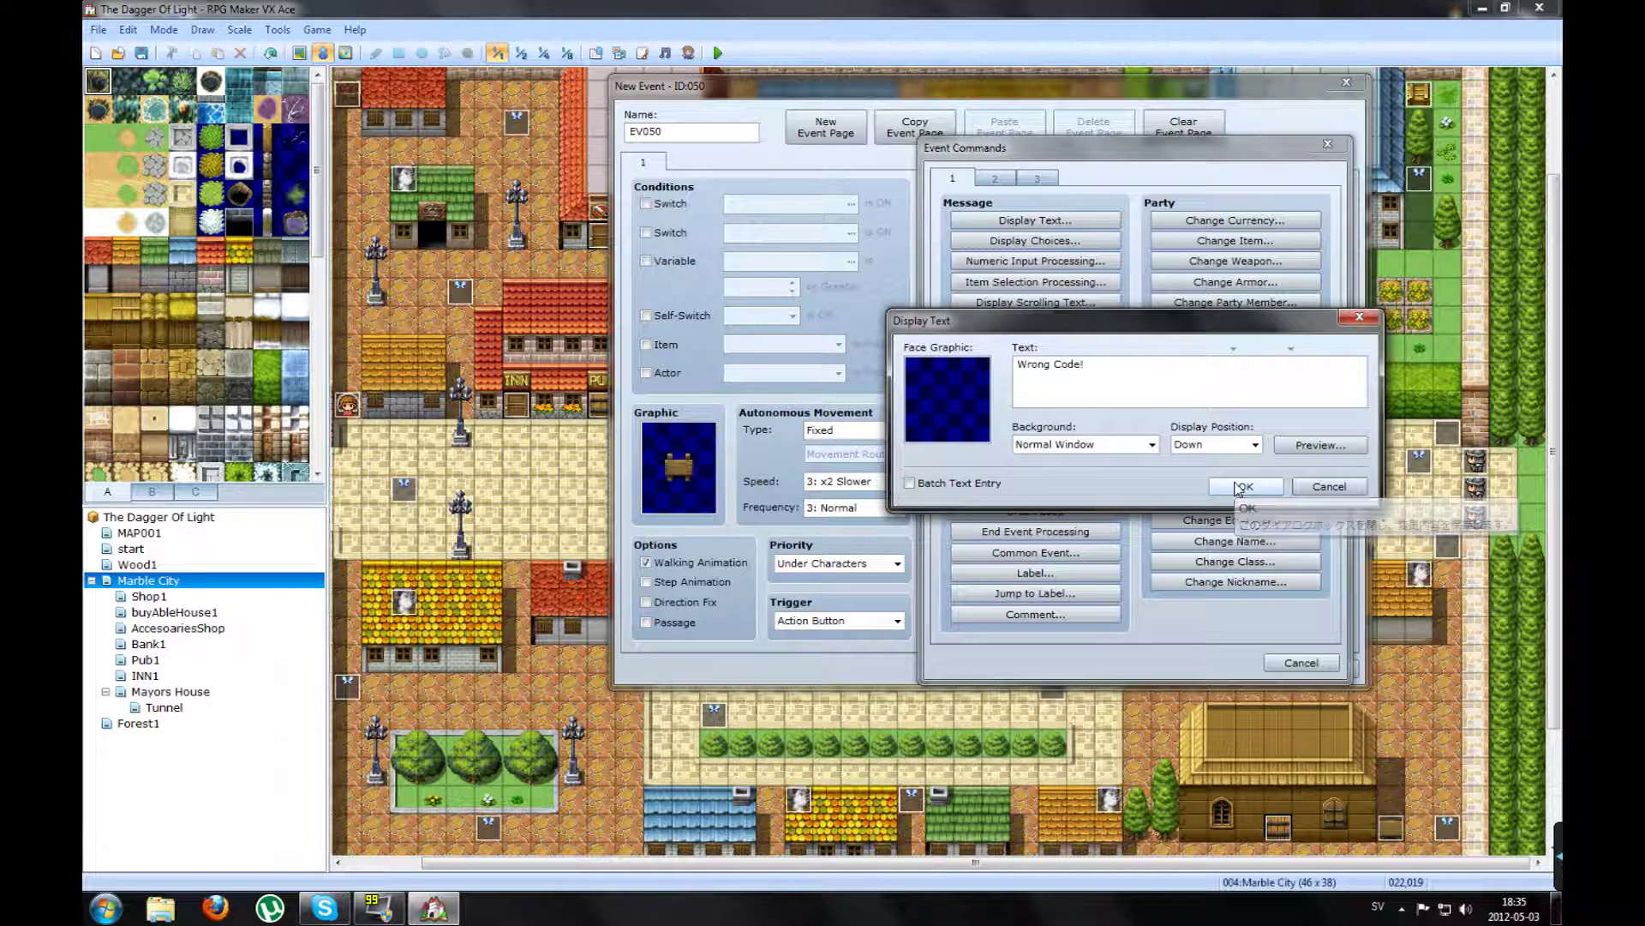
click(1241, 487)
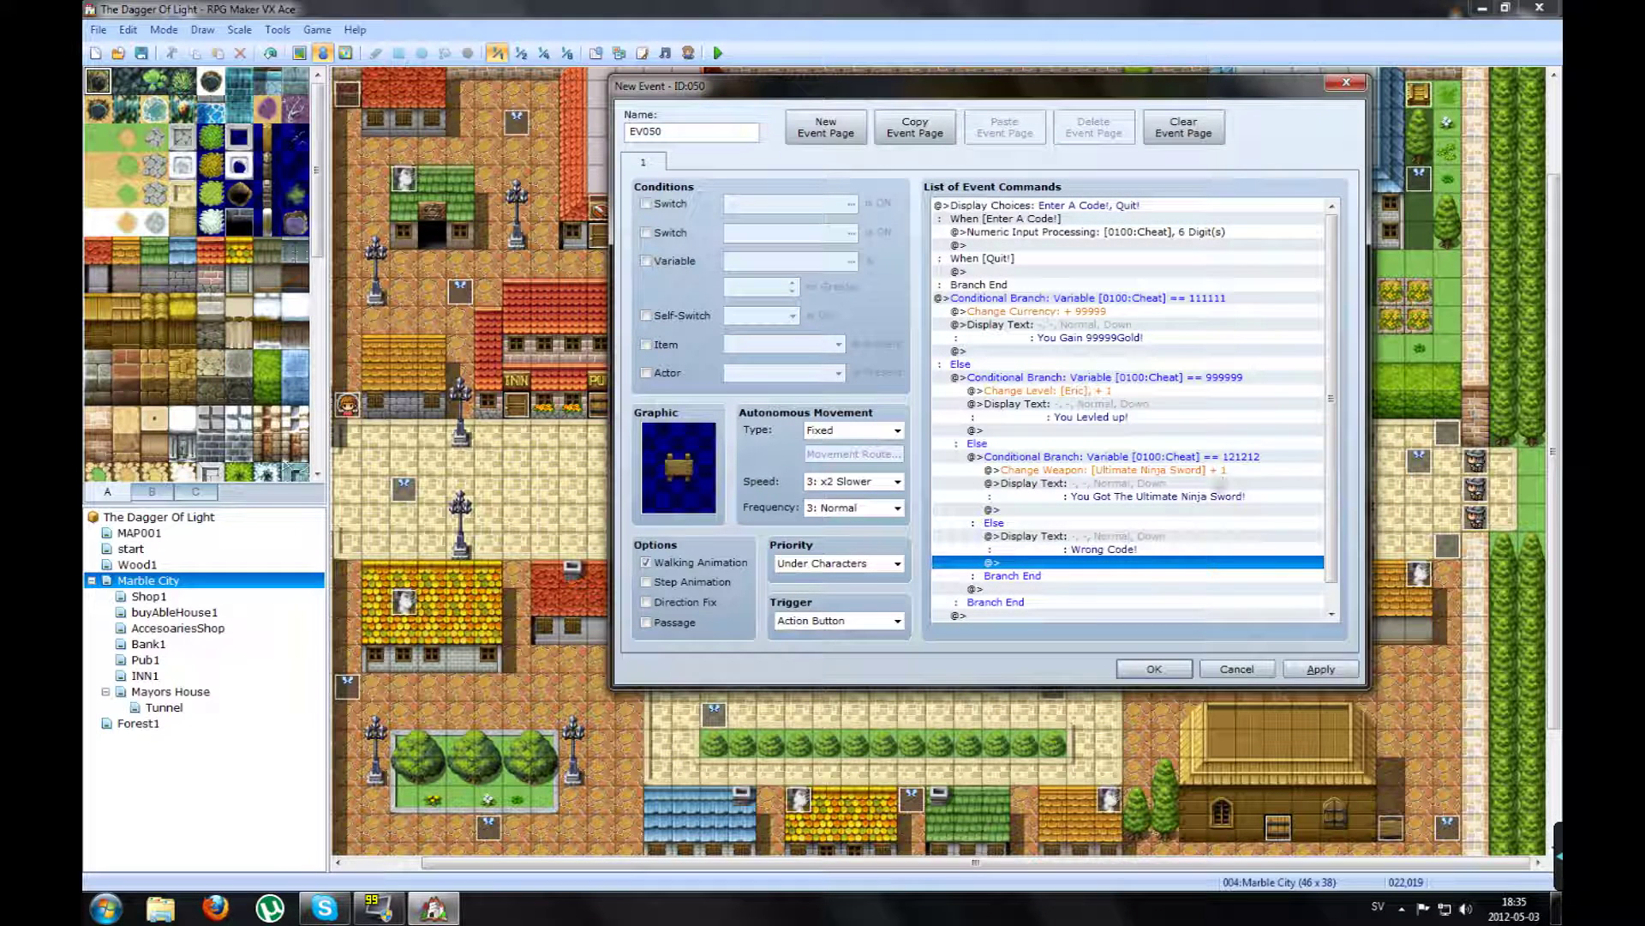
click(1028, 546)
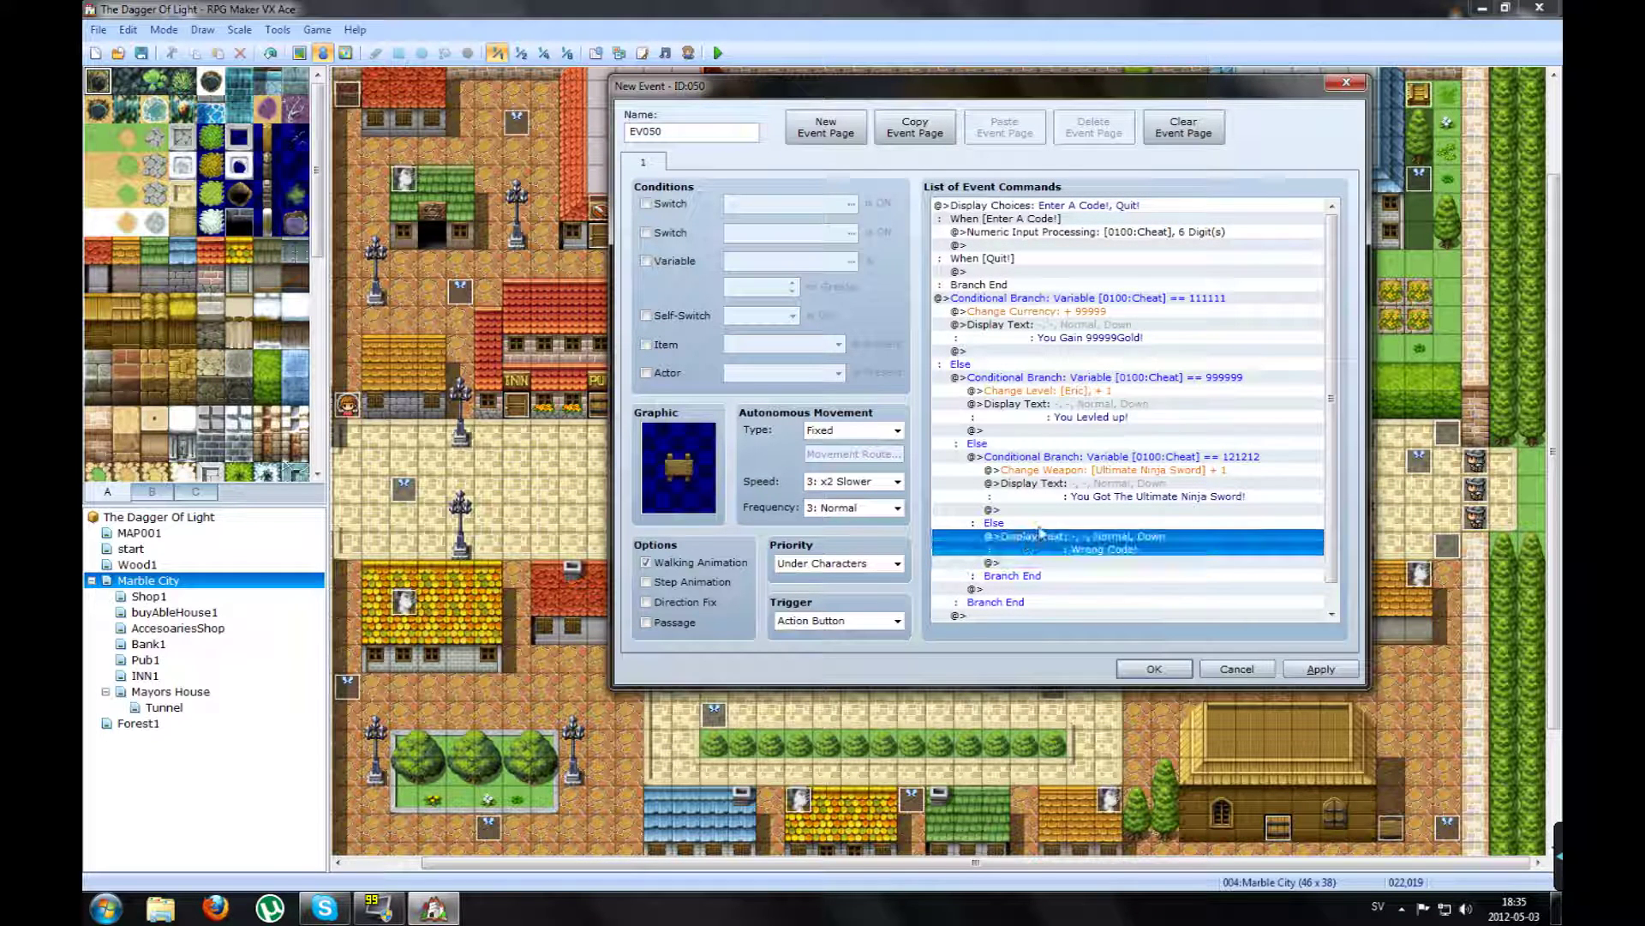
click(1022, 214)
click(1087, 234)
click(1041, 221)
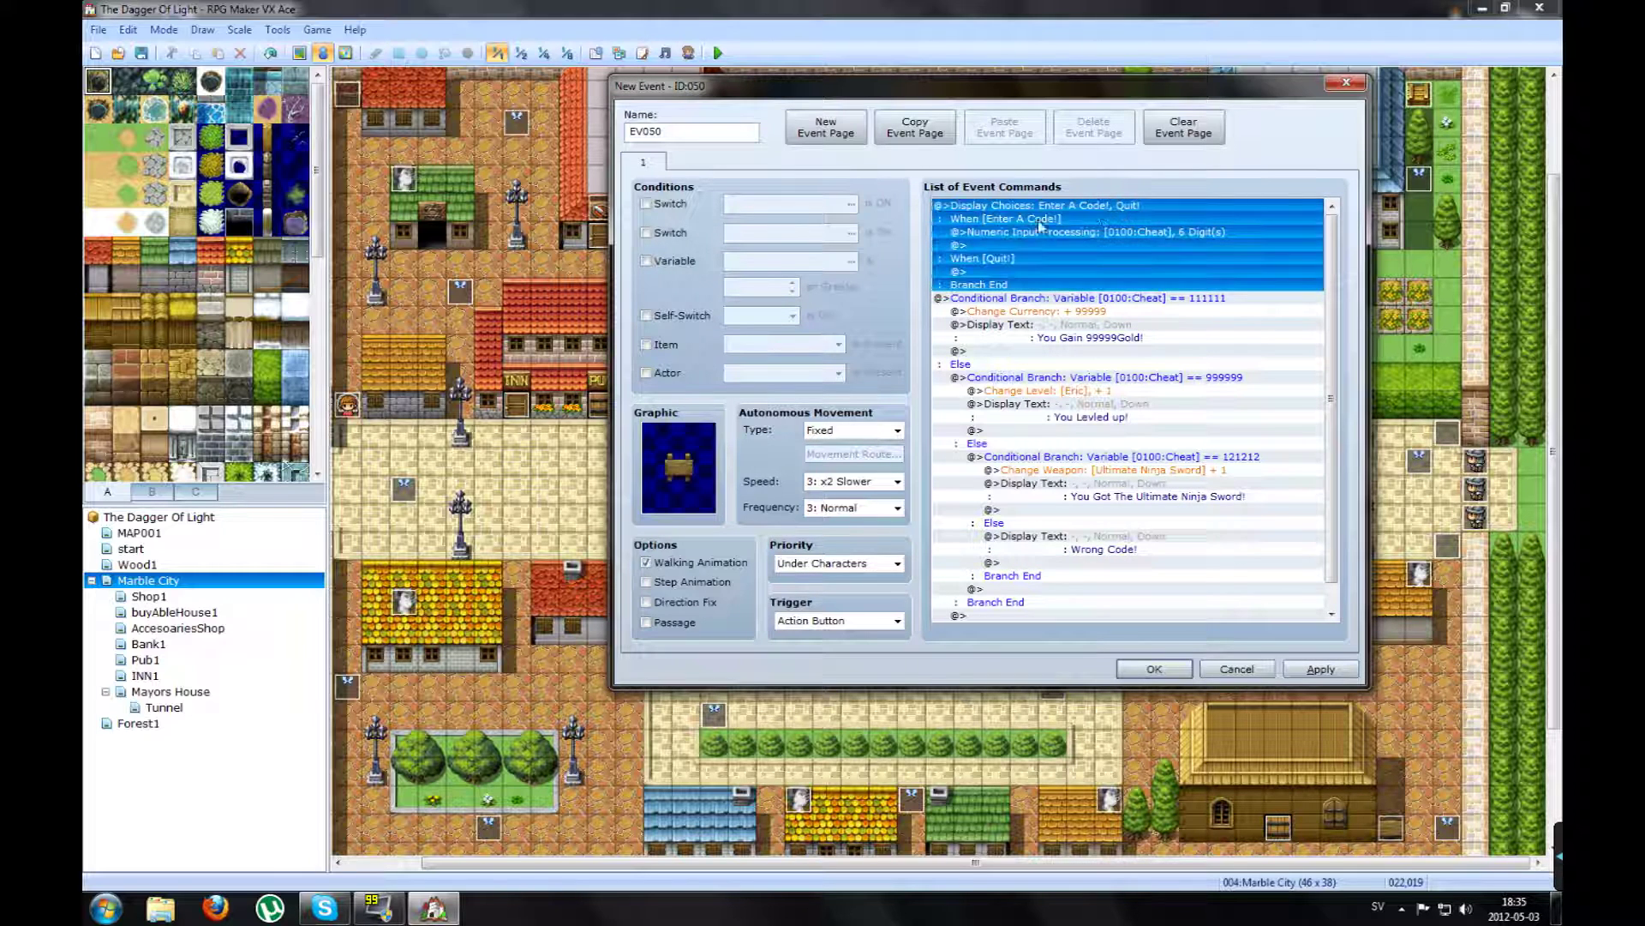
click(1003, 232)
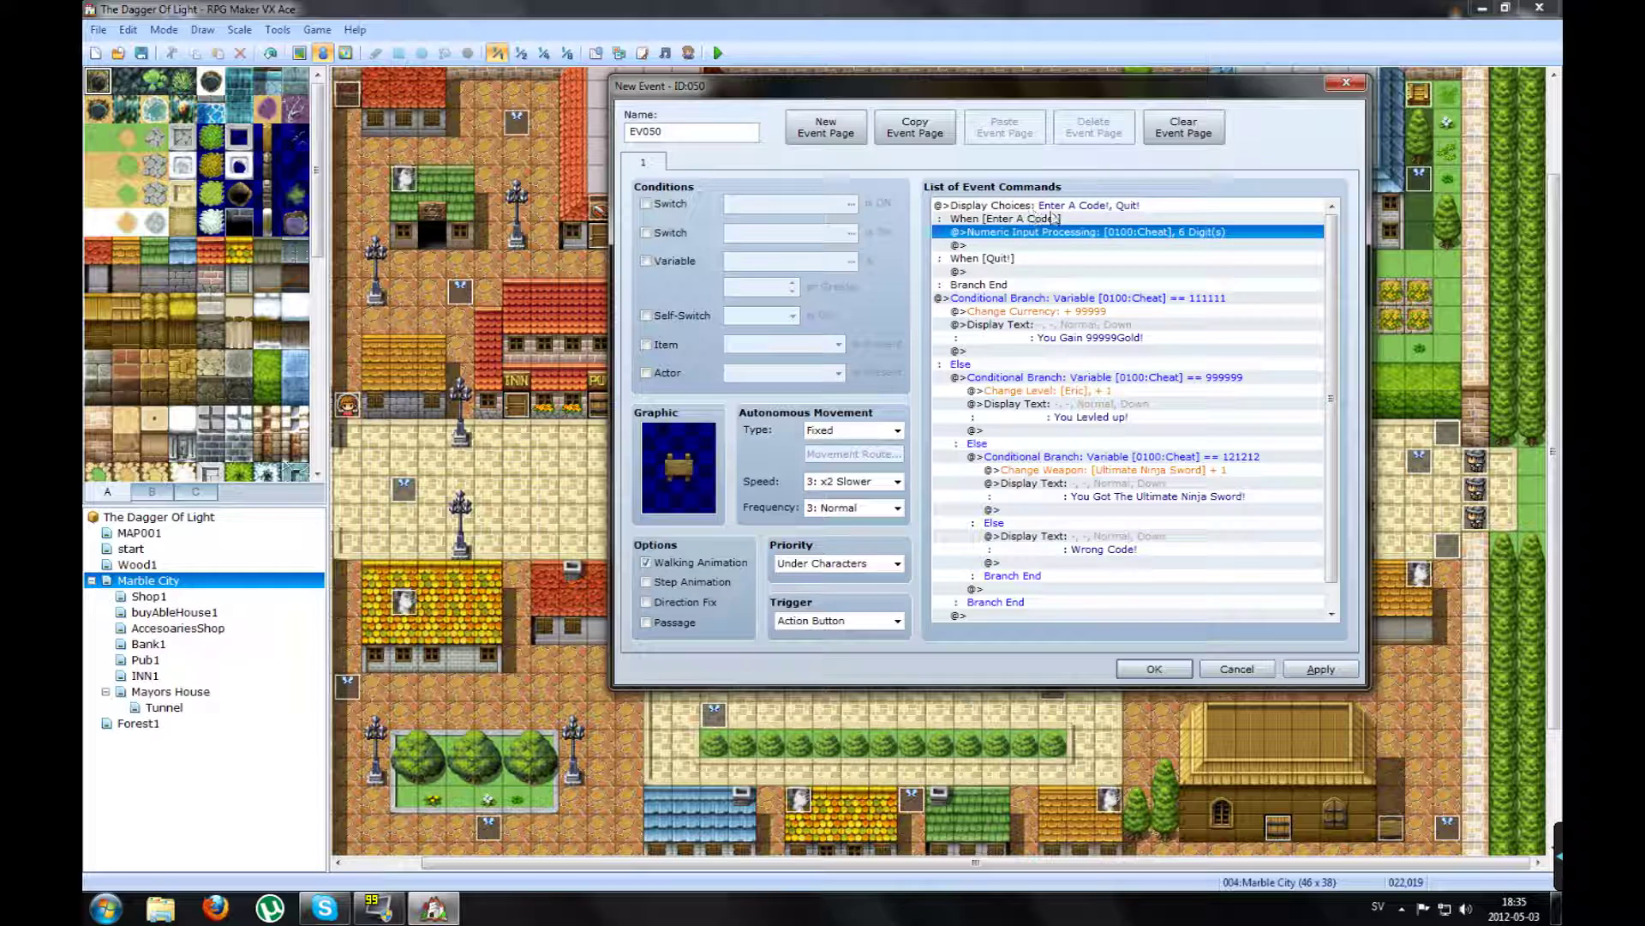
click(1007, 285)
click(1001, 232)
click(1007, 285)
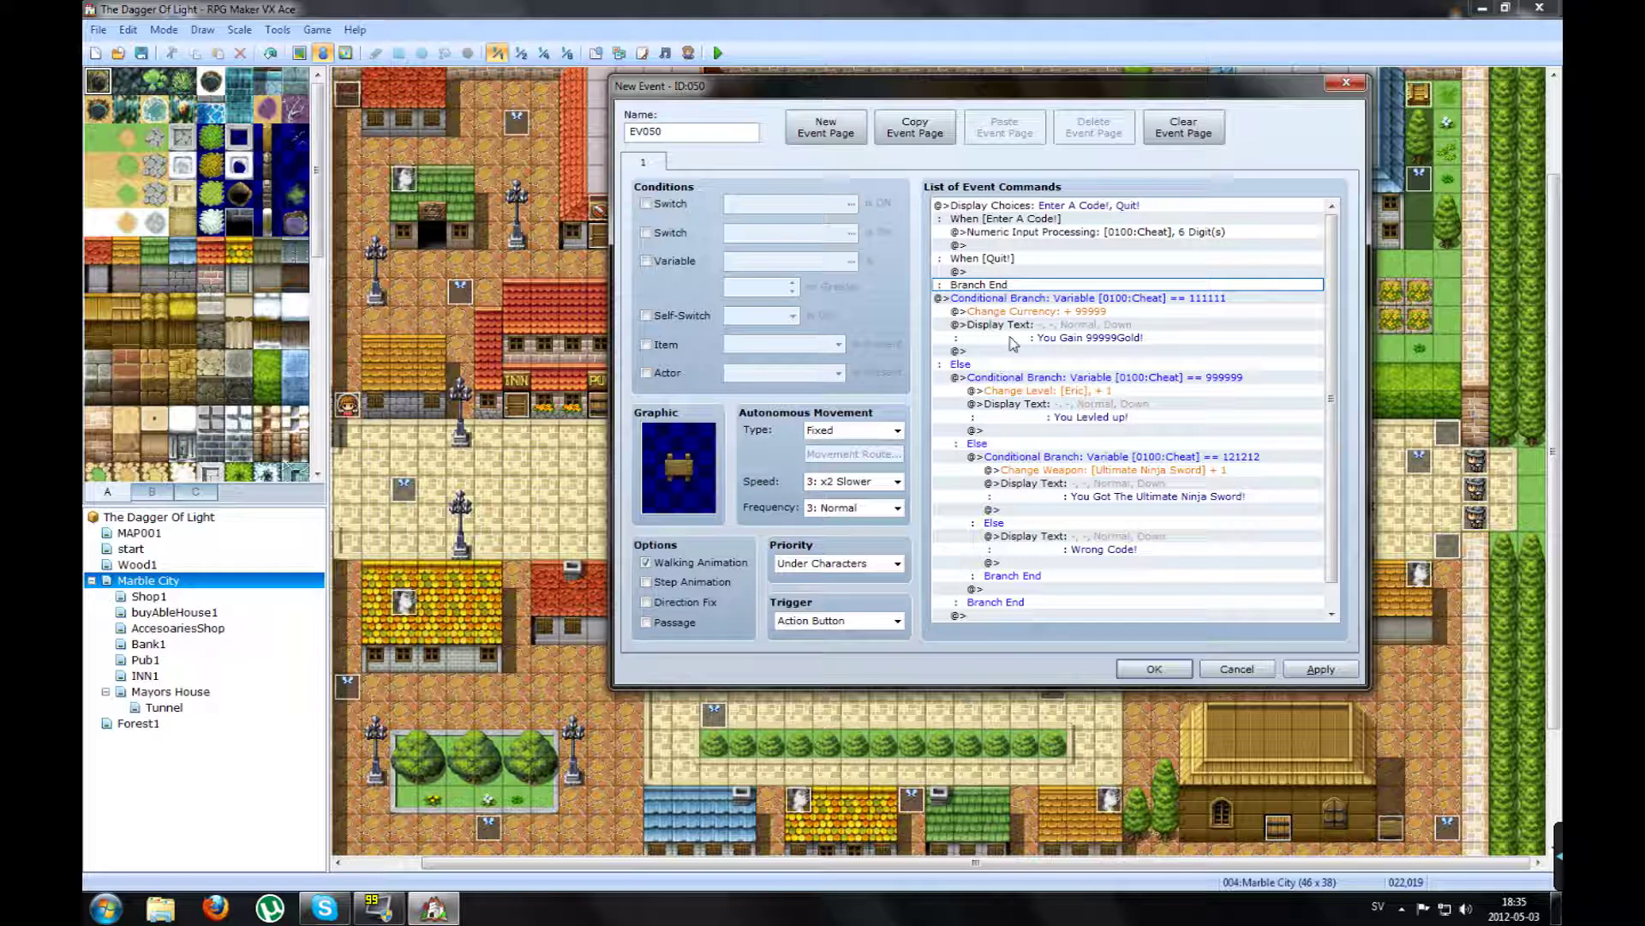
click(994, 272)
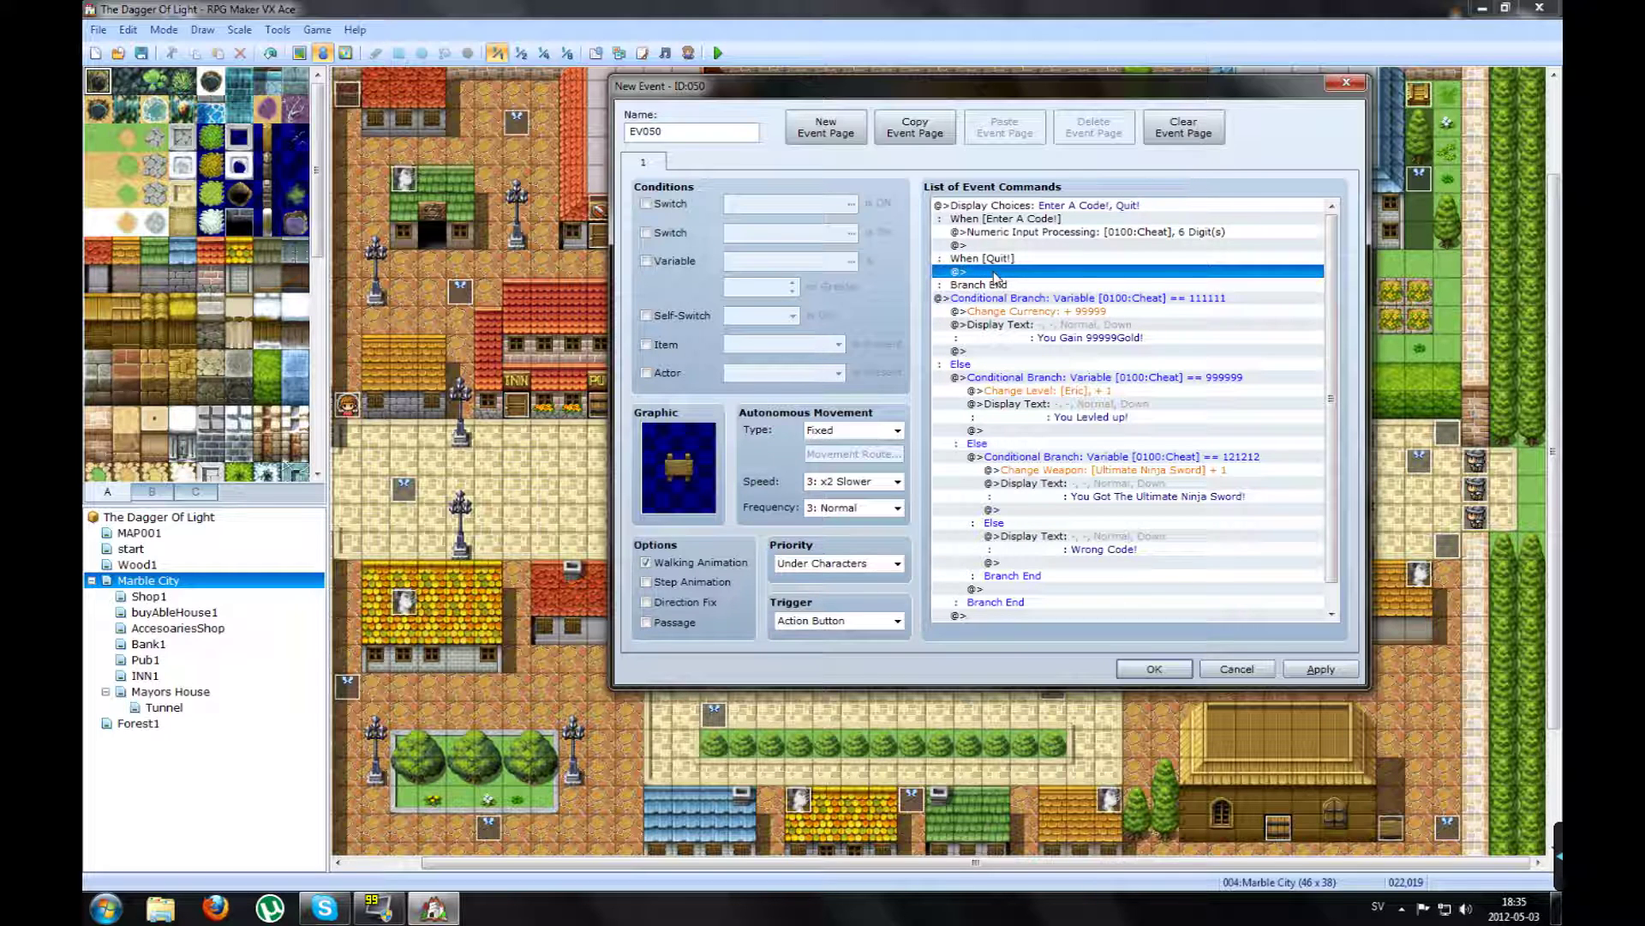
click(1020, 576)
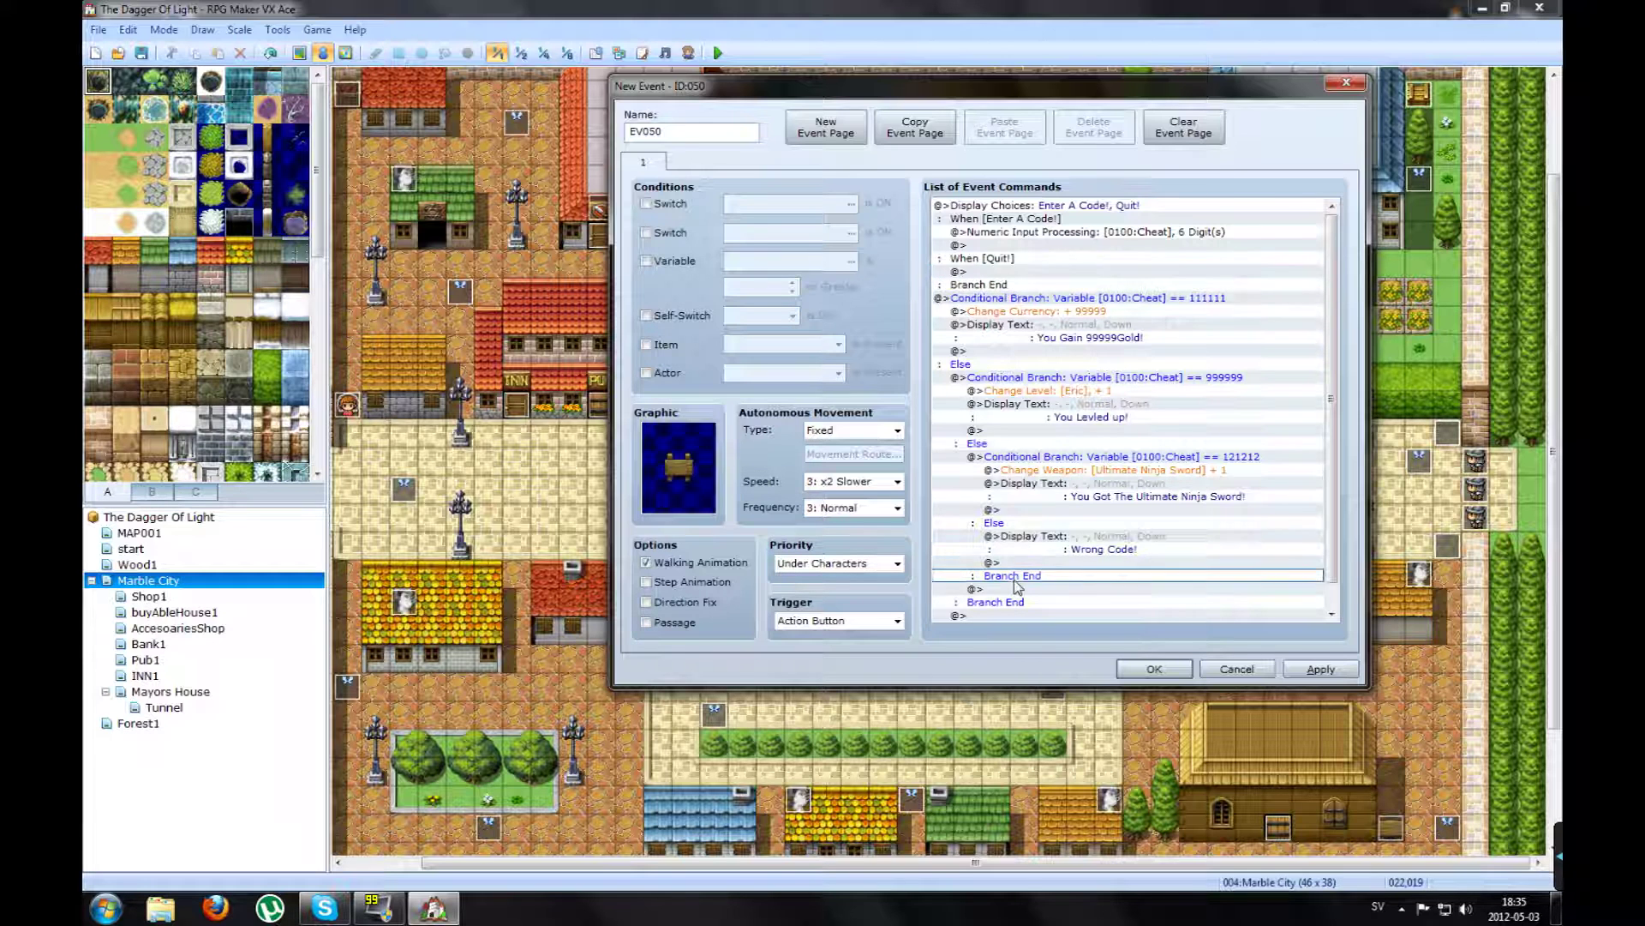
scroll(1028, 574, down, 1)
click(958, 617)
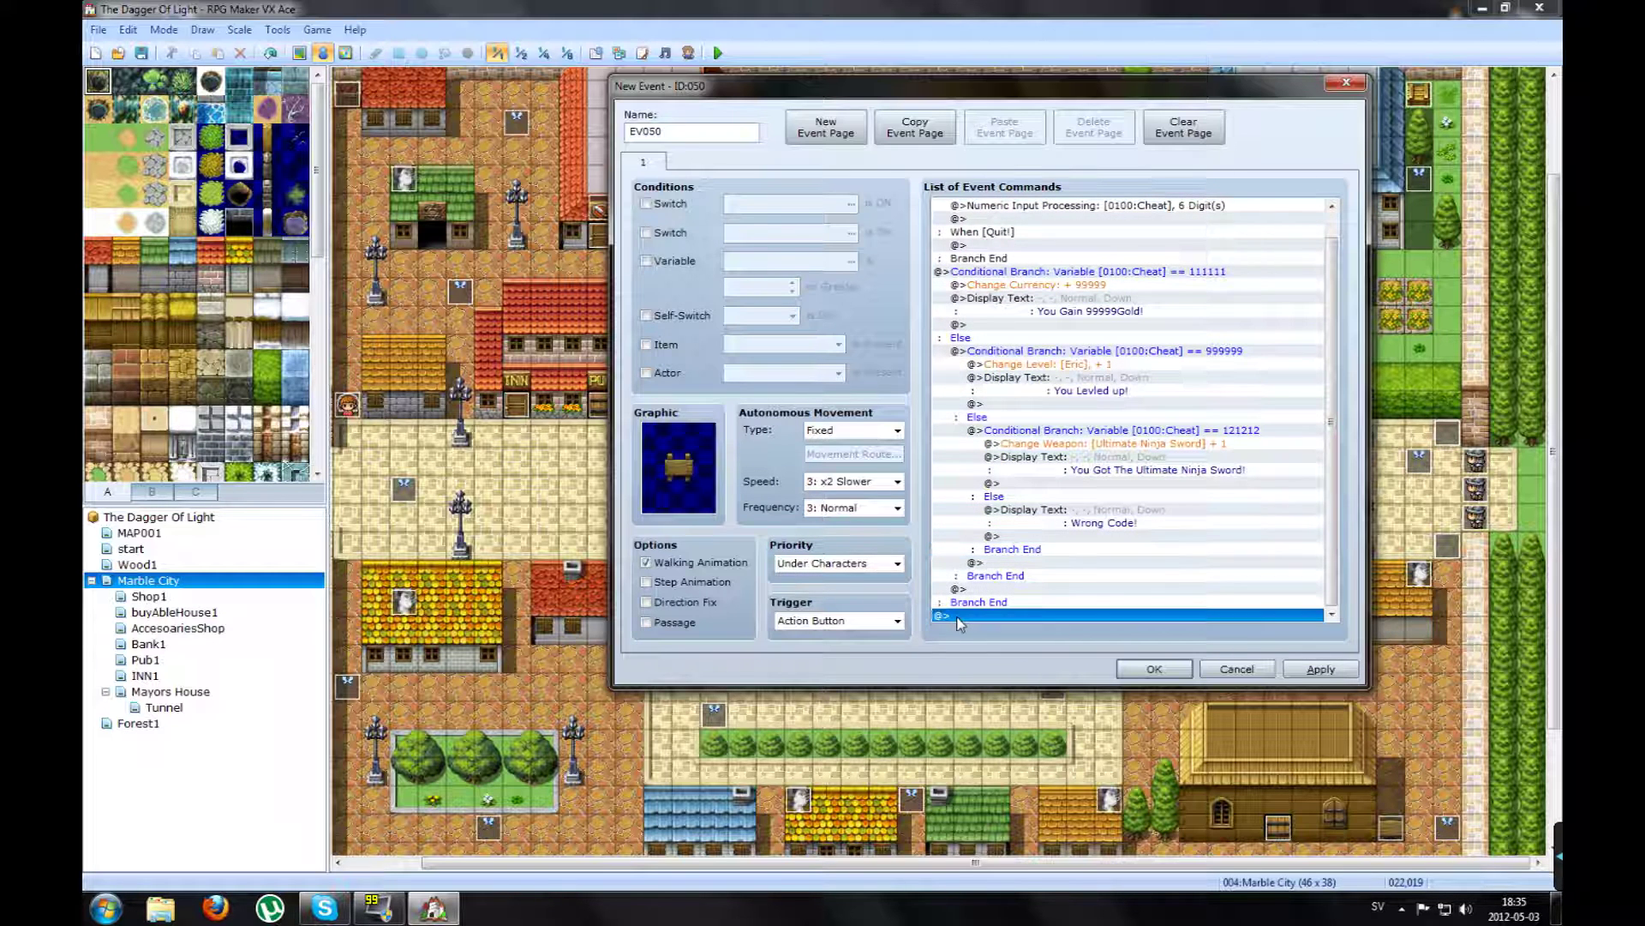
Step: Append a Label command named 123 at the end of EV050's command list
double_click(957, 617)
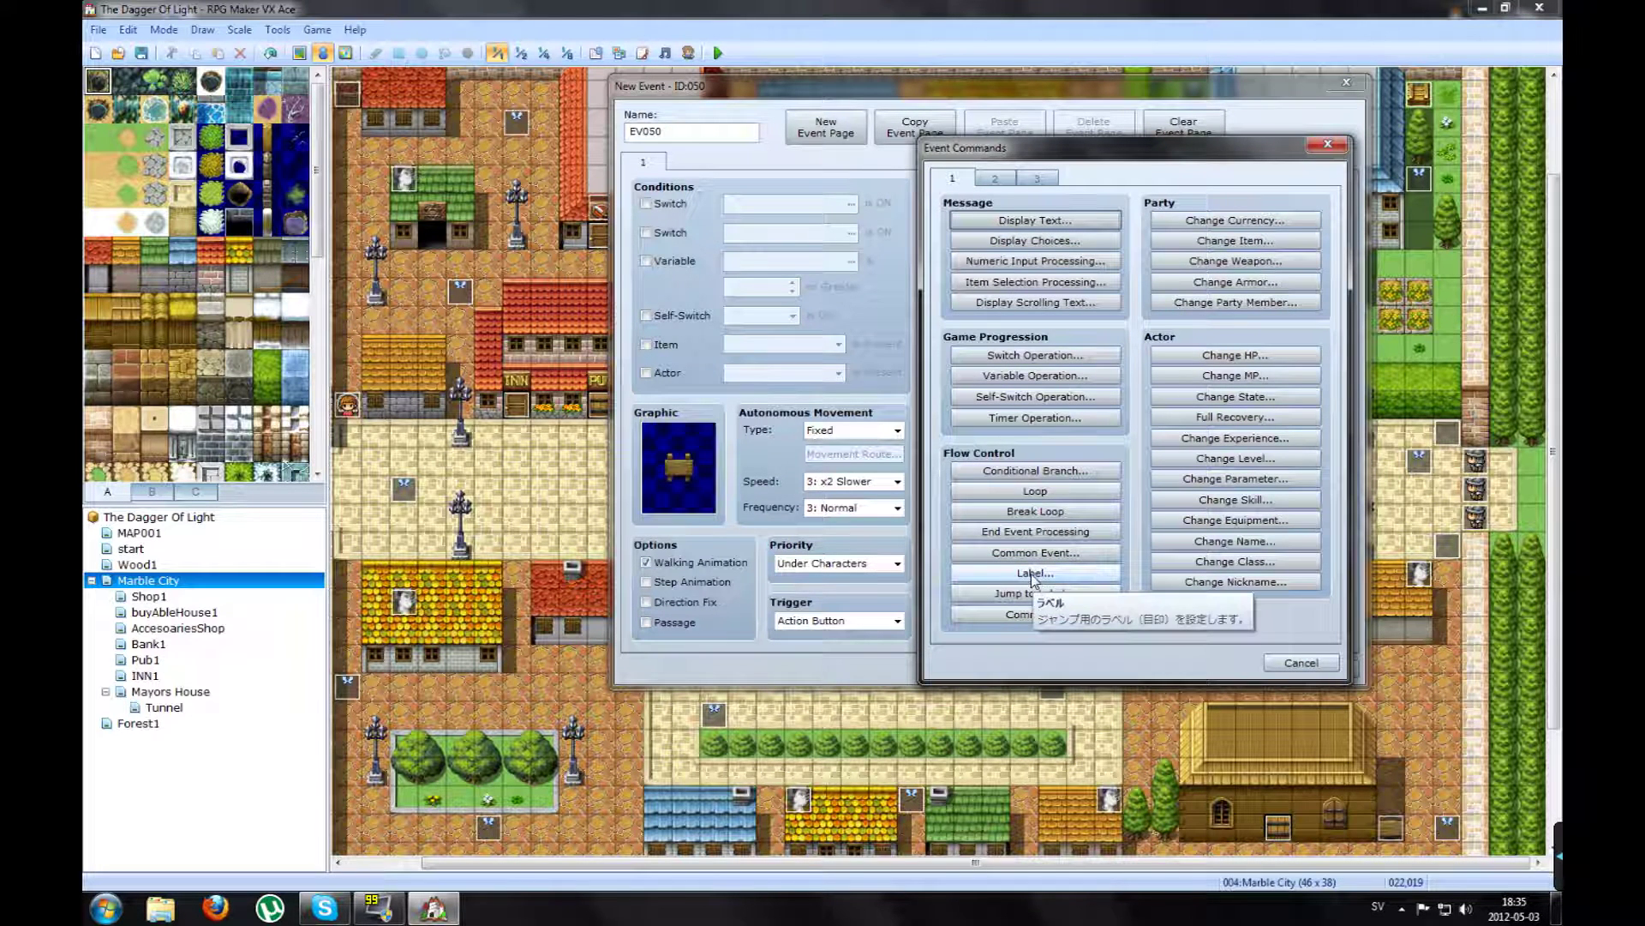
click(1033, 574)
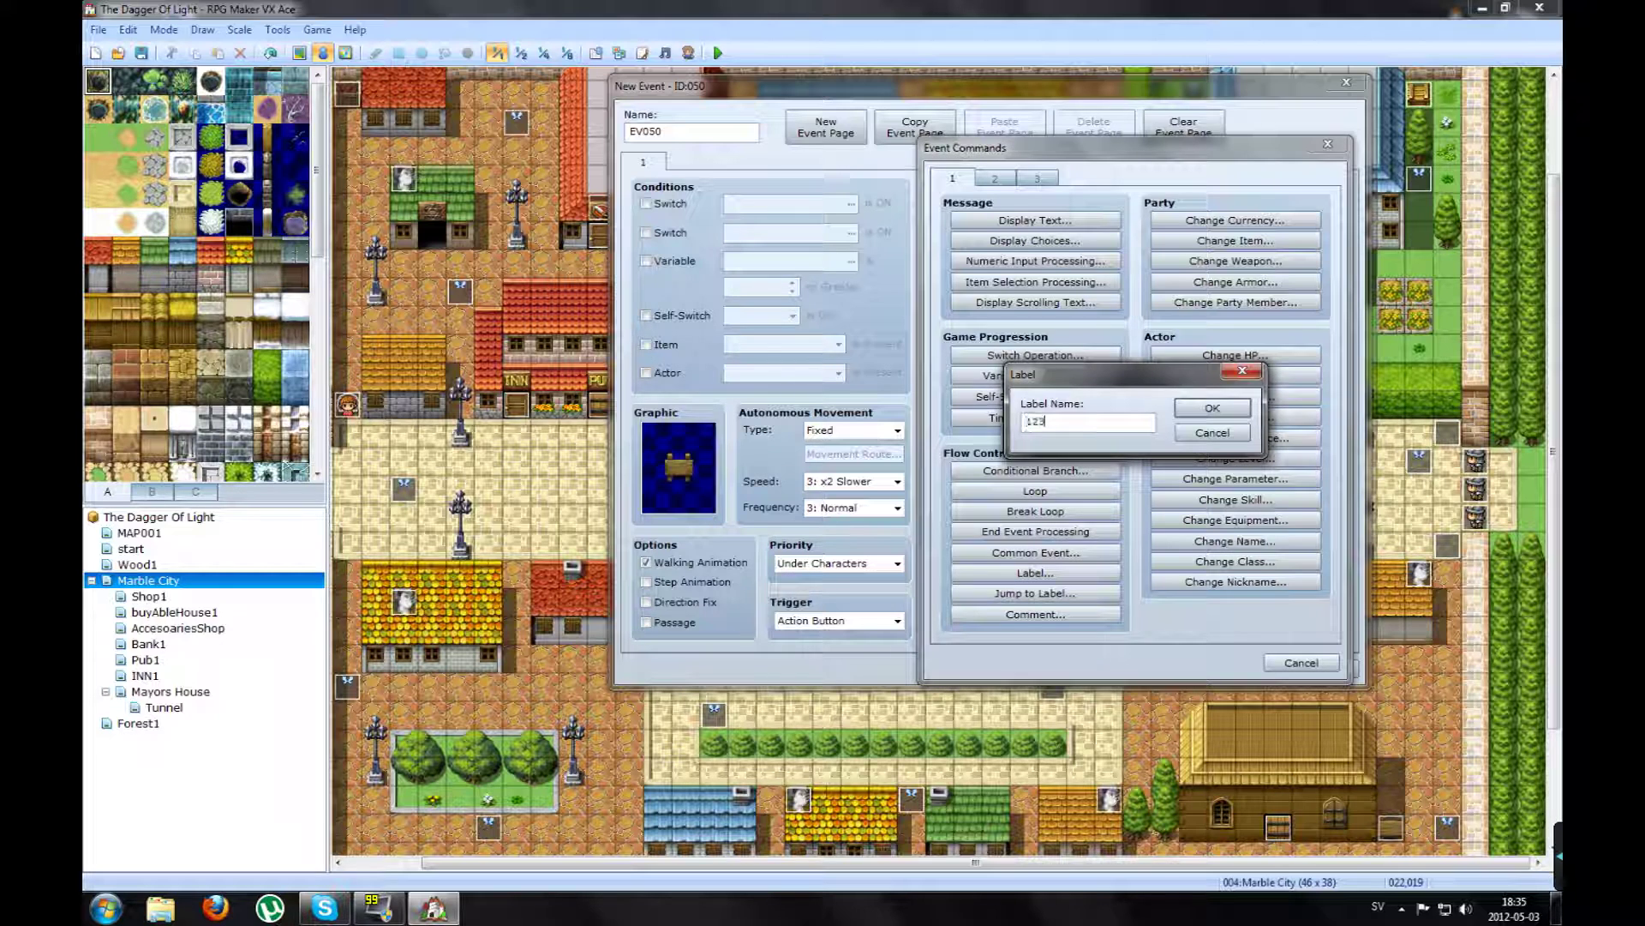
key(ctrl+a)
click(1212, 407)
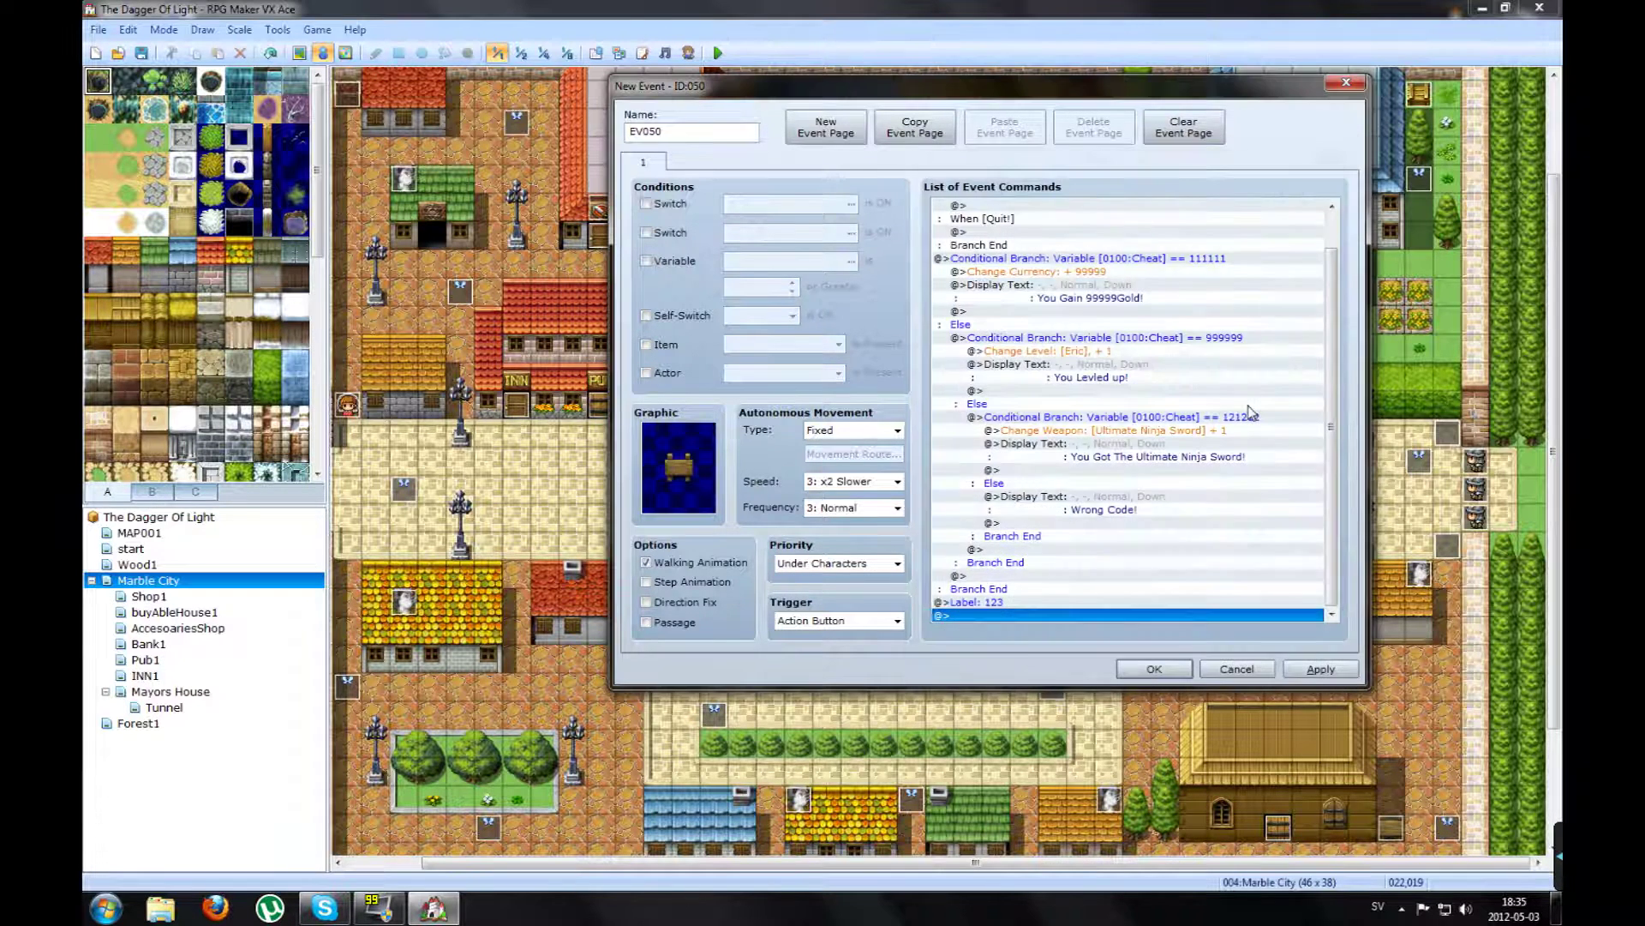
click(974, 604)
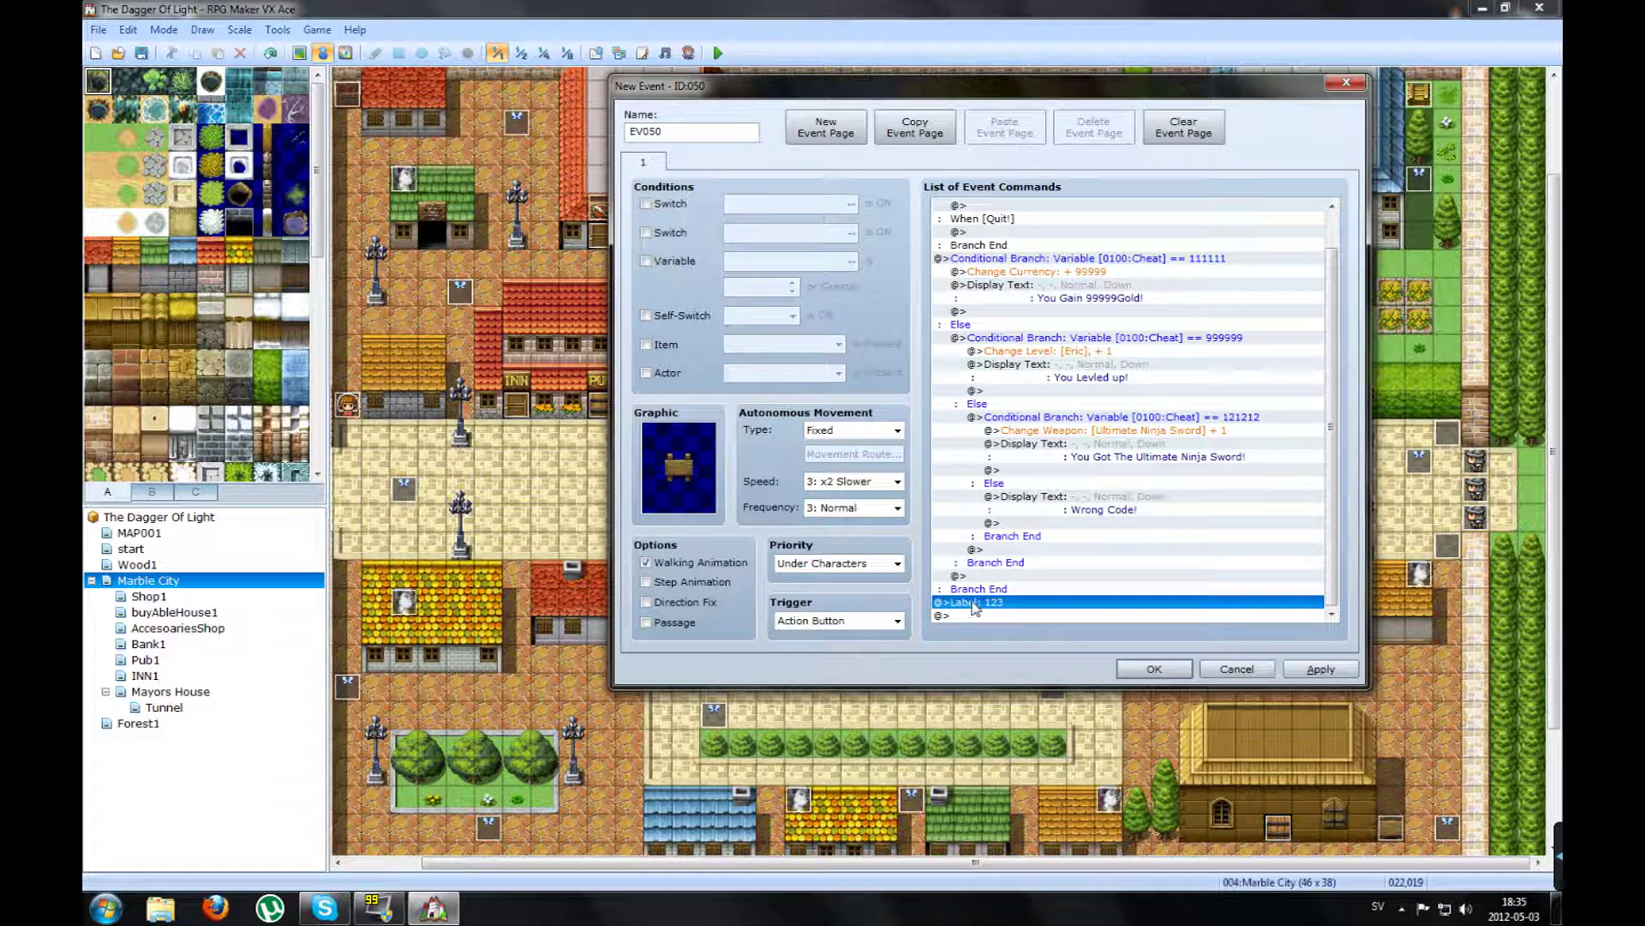
key(Delete)
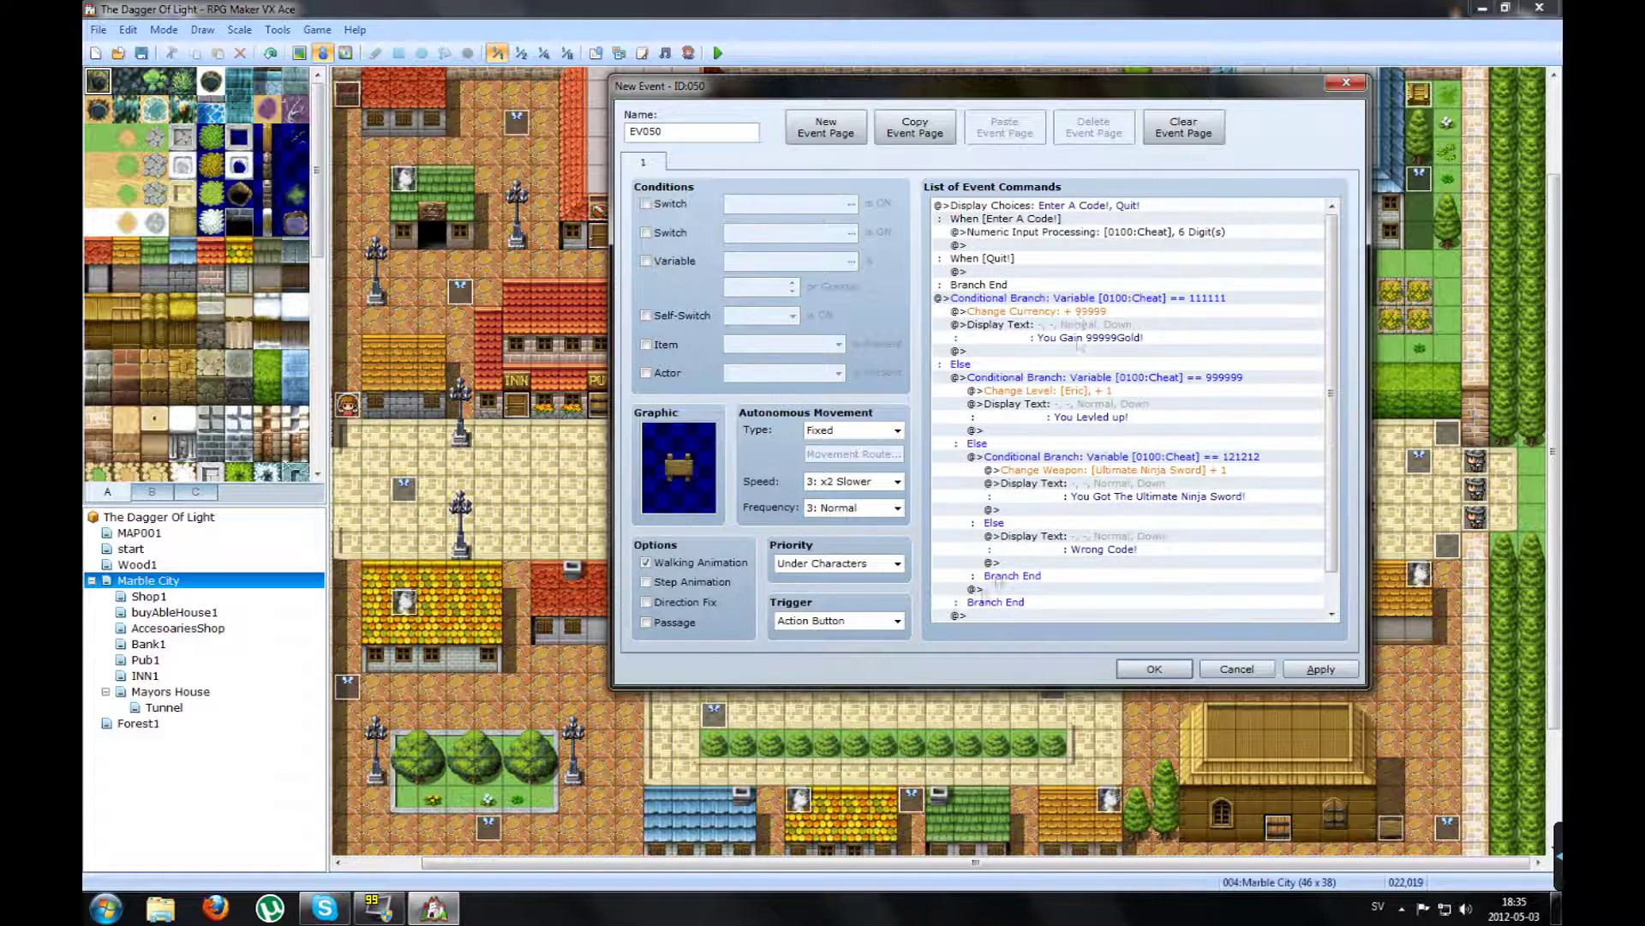
Step: Insert a Jump to Label: 123 command under the When [Quit!] choice
click(979, 272)
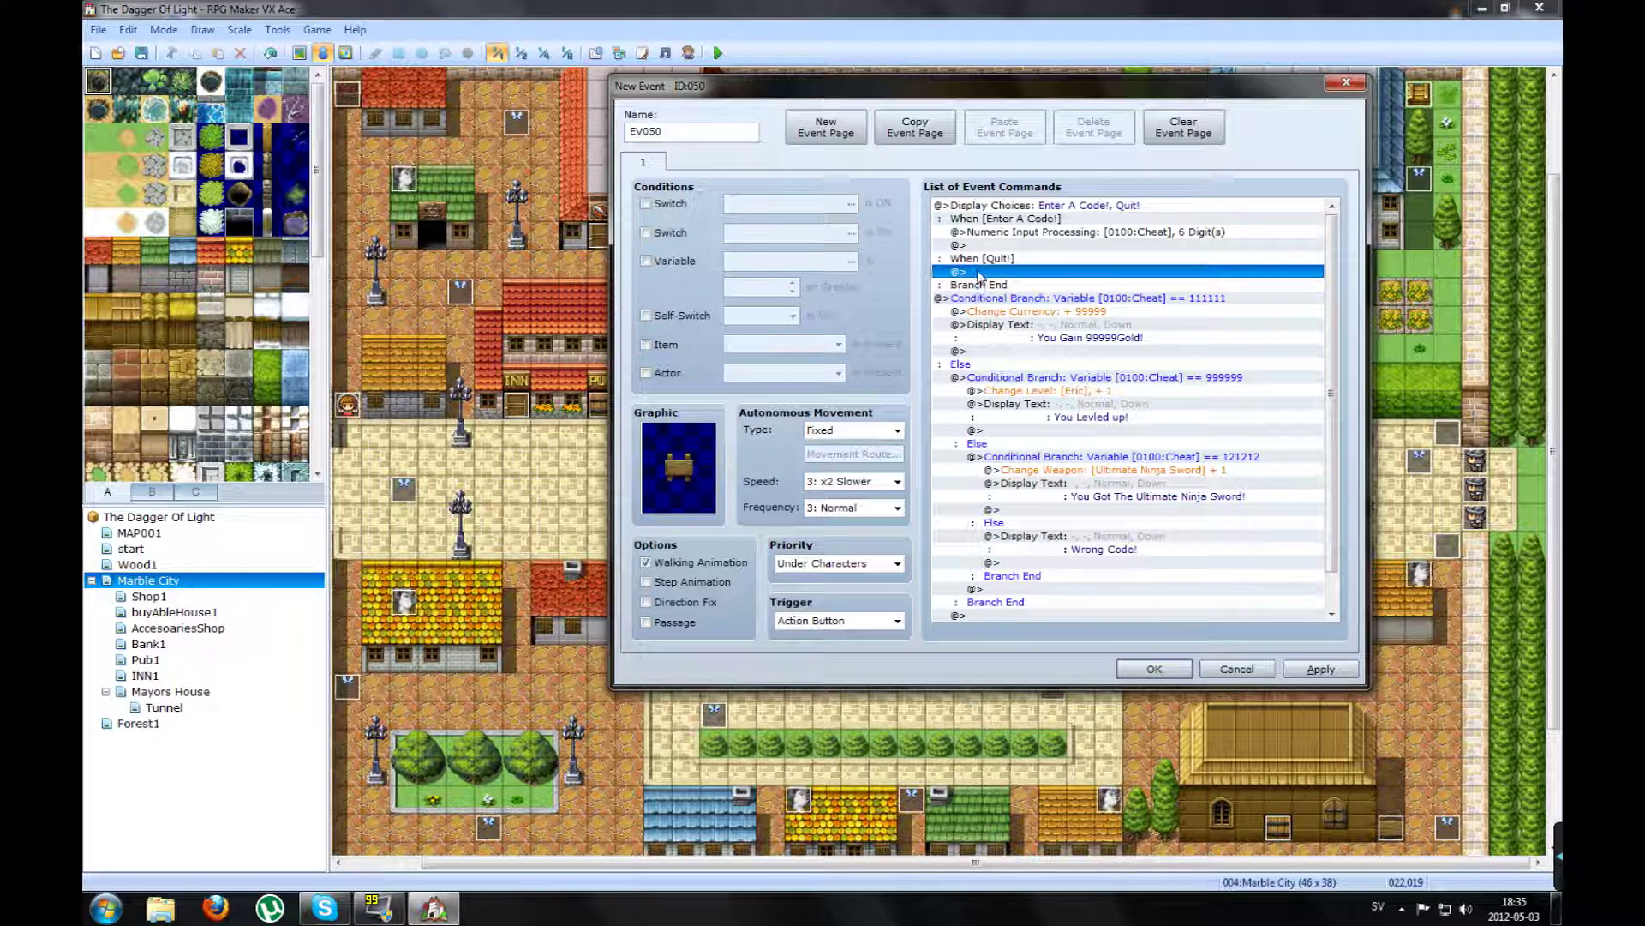
right_click(977, 273)
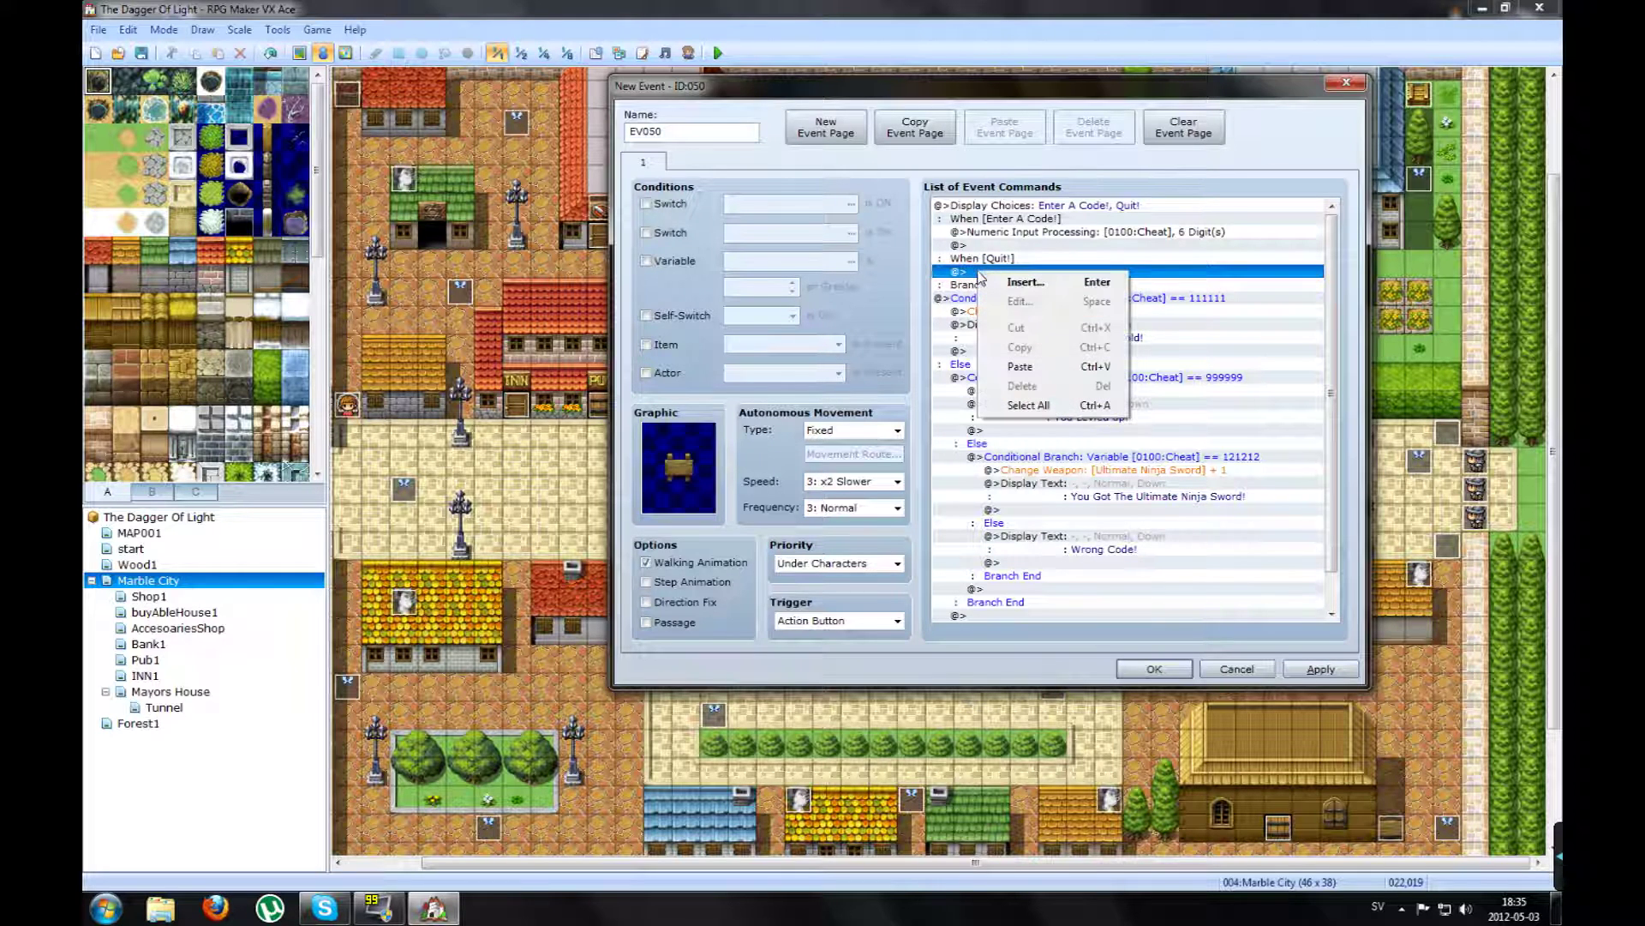
click(1026, 283)
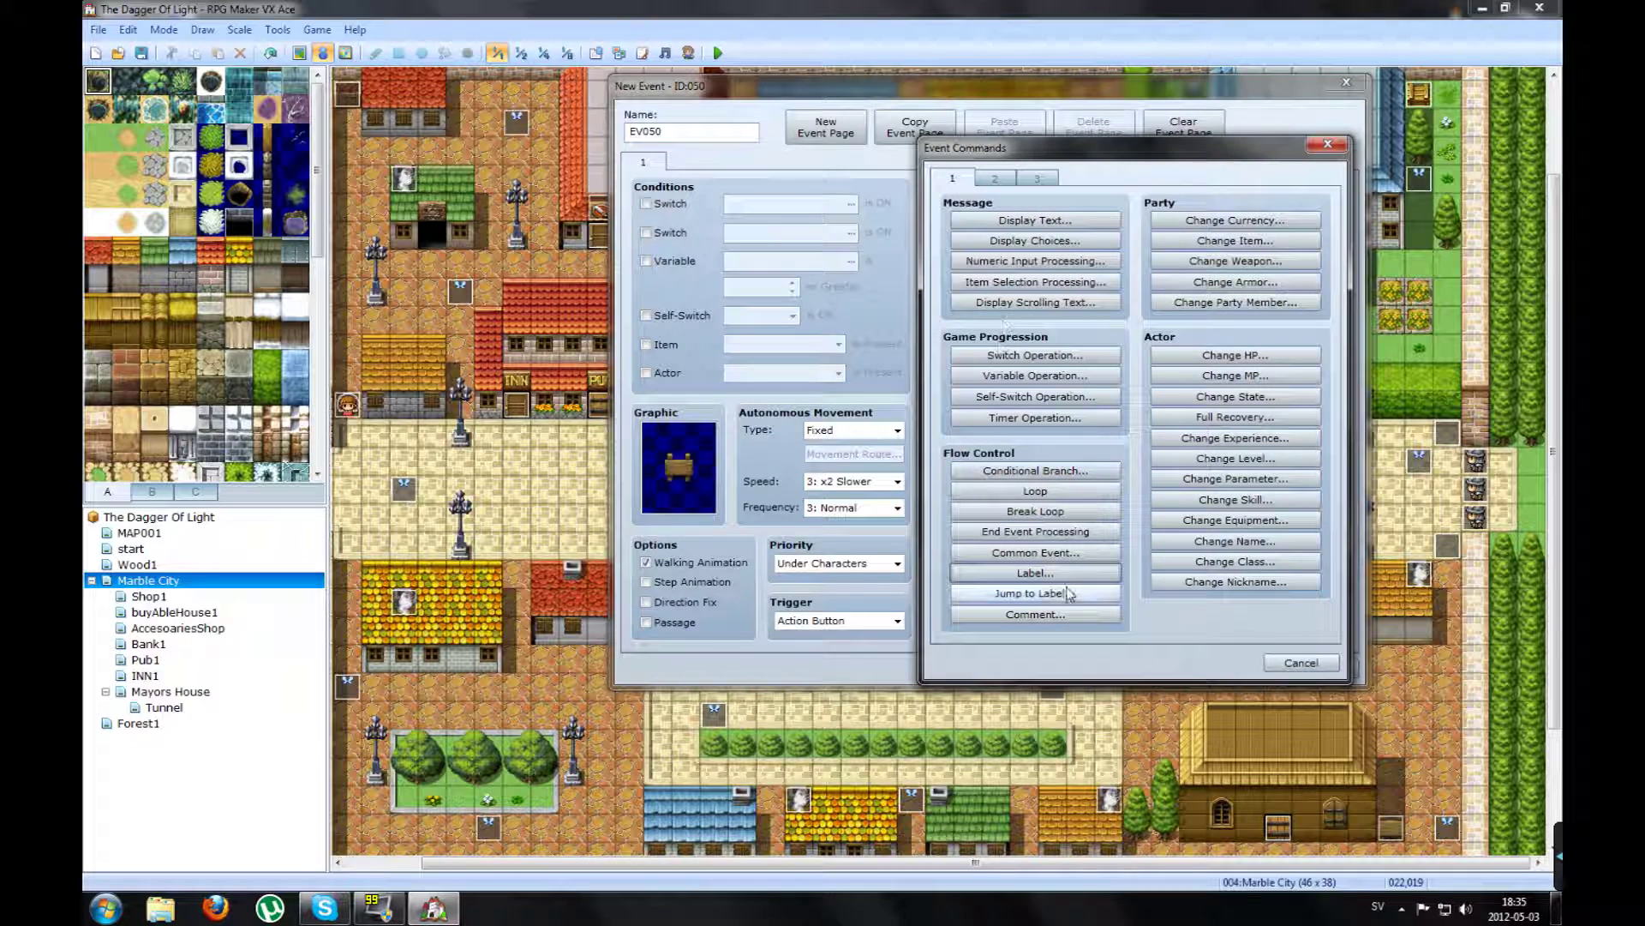
click(1066, 593)
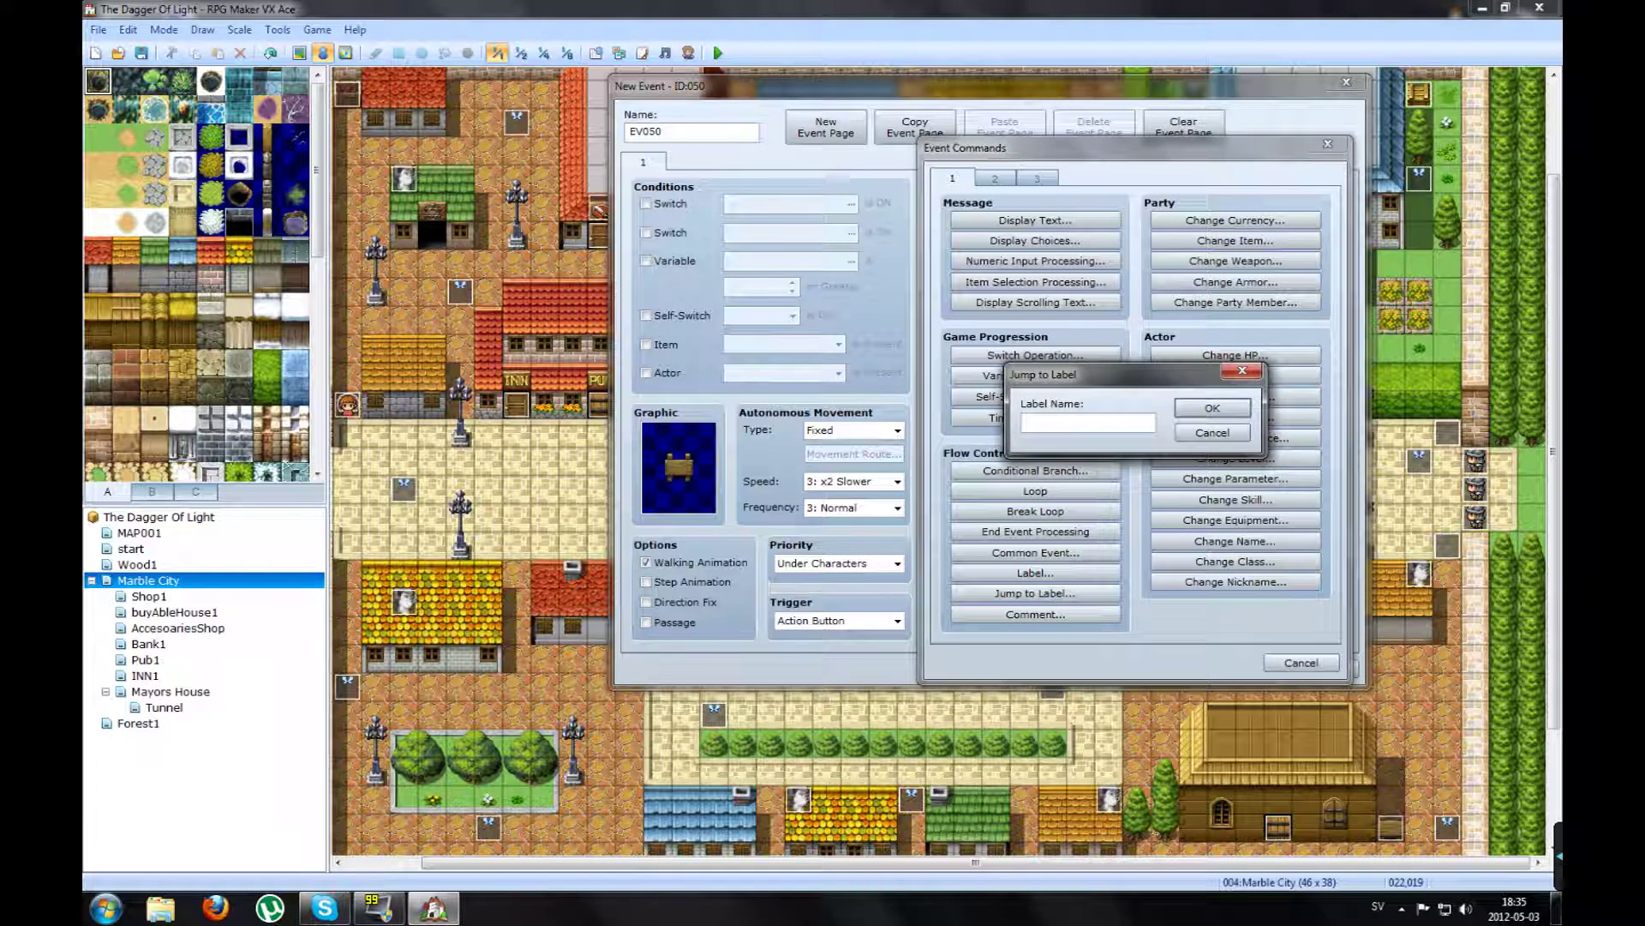
click(1212, 431)
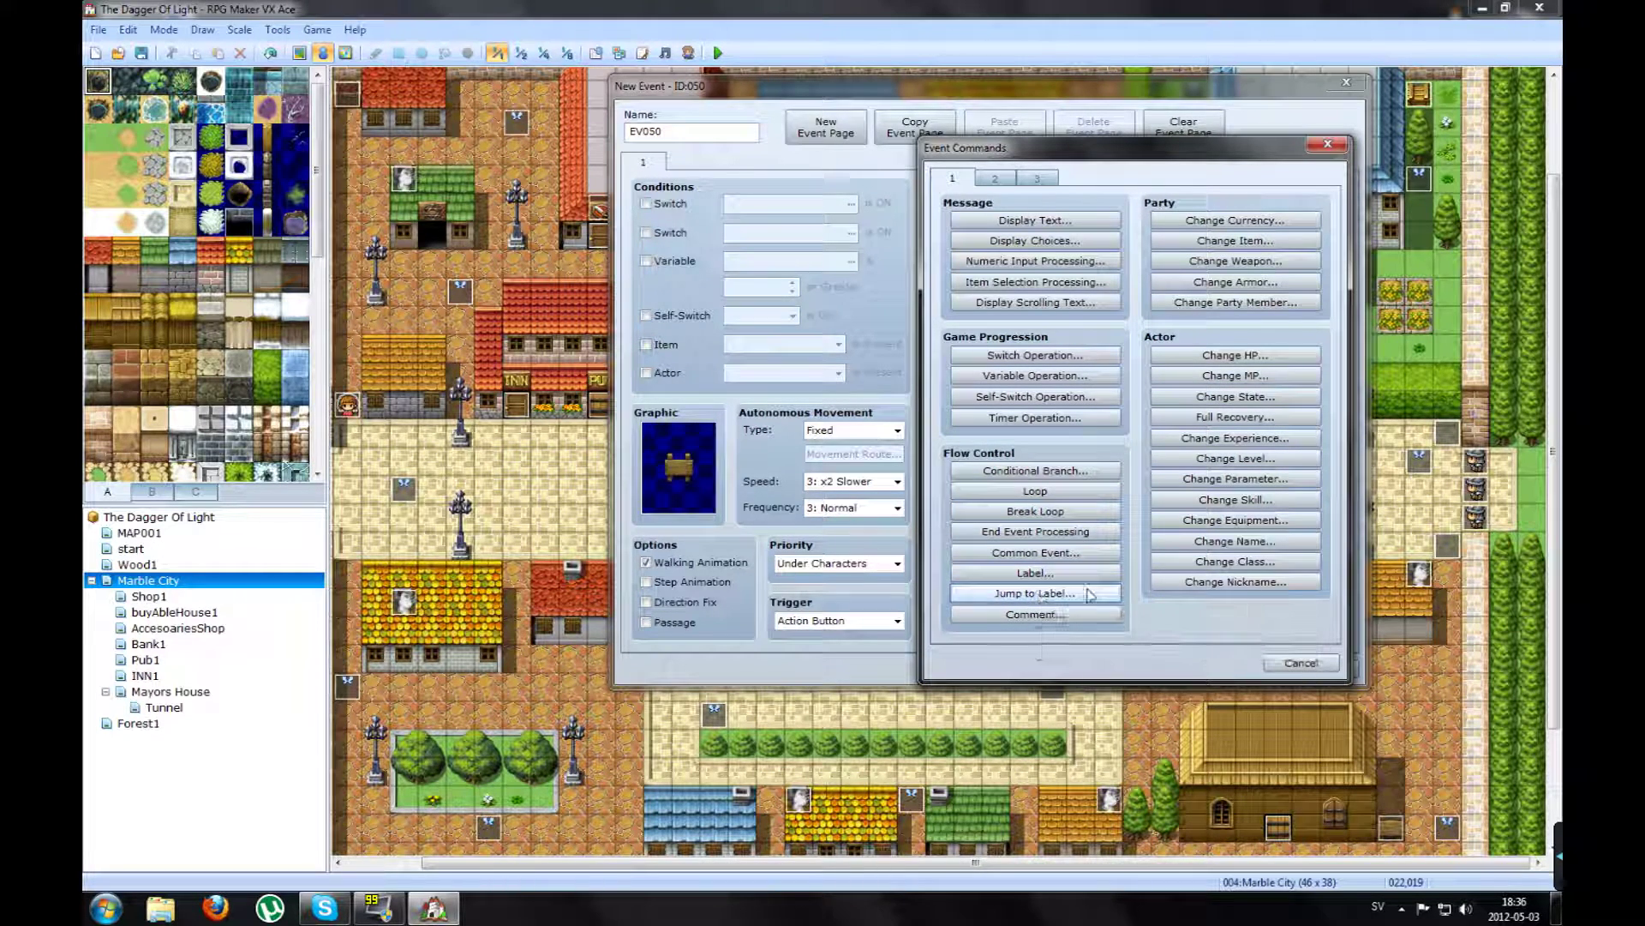
click(1037, 594)
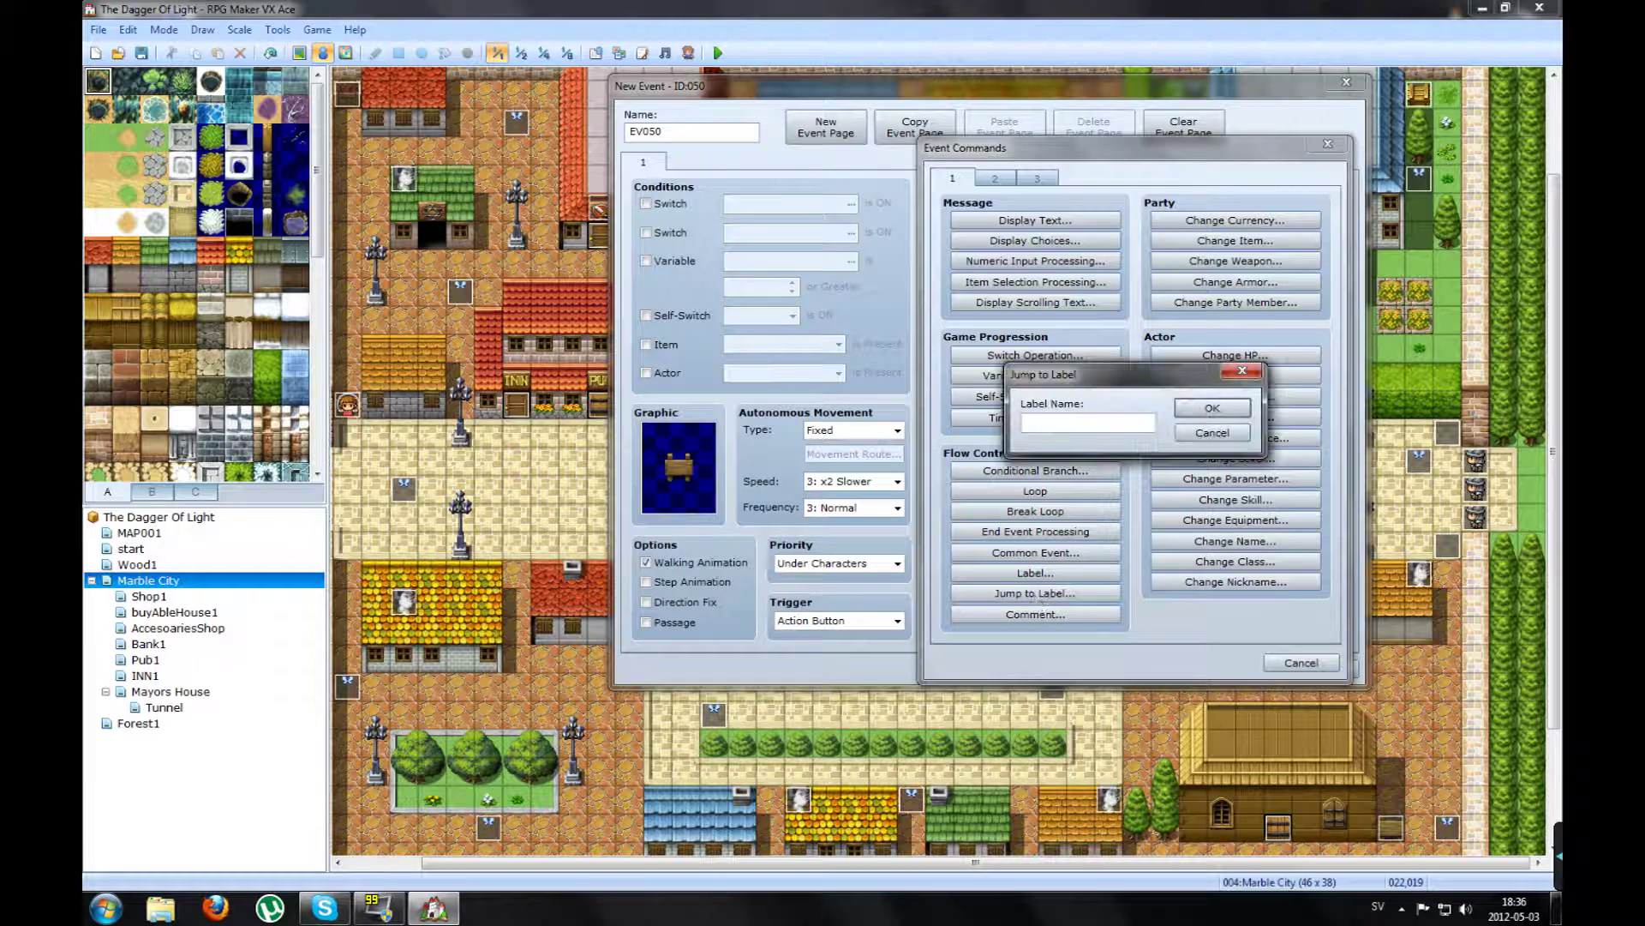
click(1212, 408)
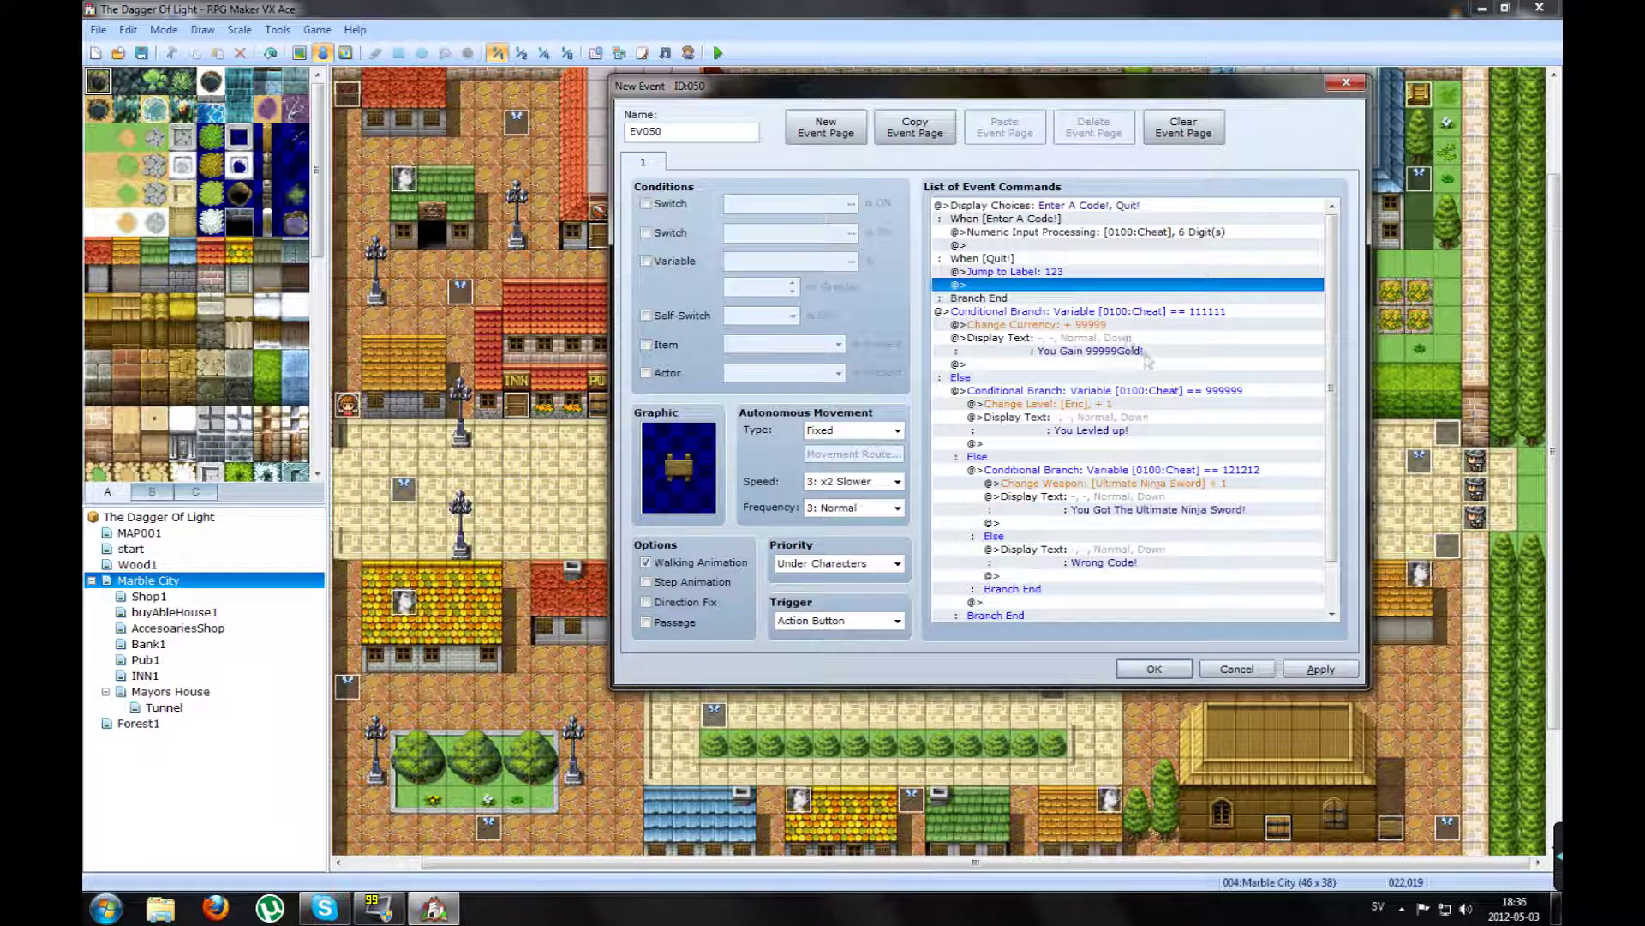
click(1007, 272)
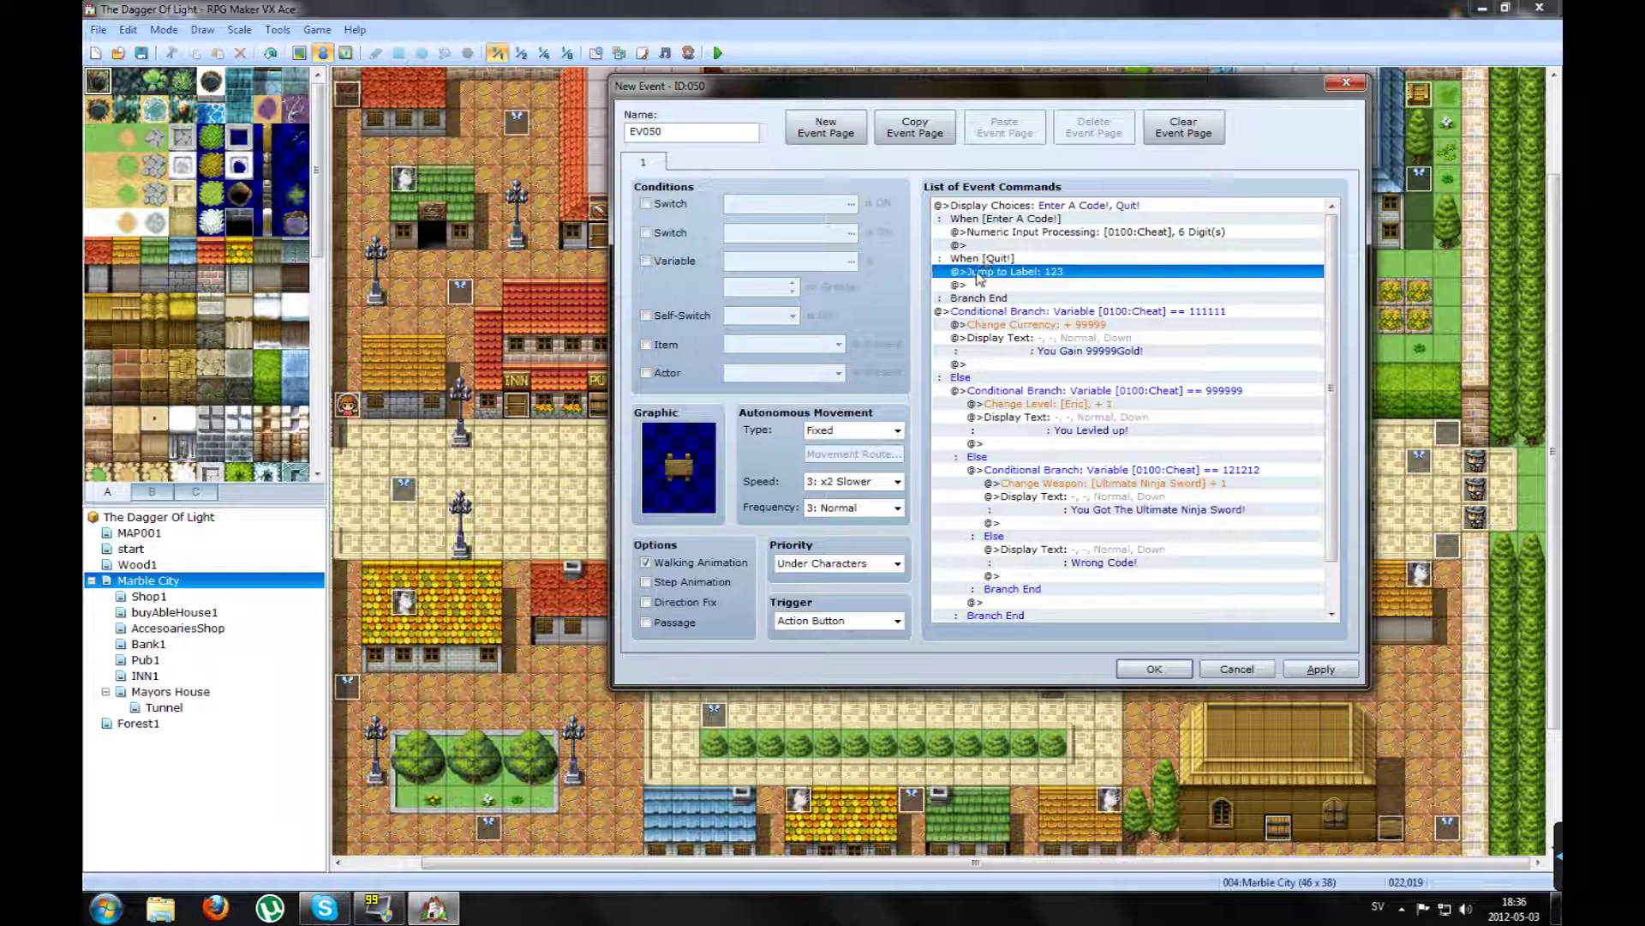
Step: Delete the Jump to Label: 123 command from the Quit! choice and apply
scroll(1149, 324, down, 1)
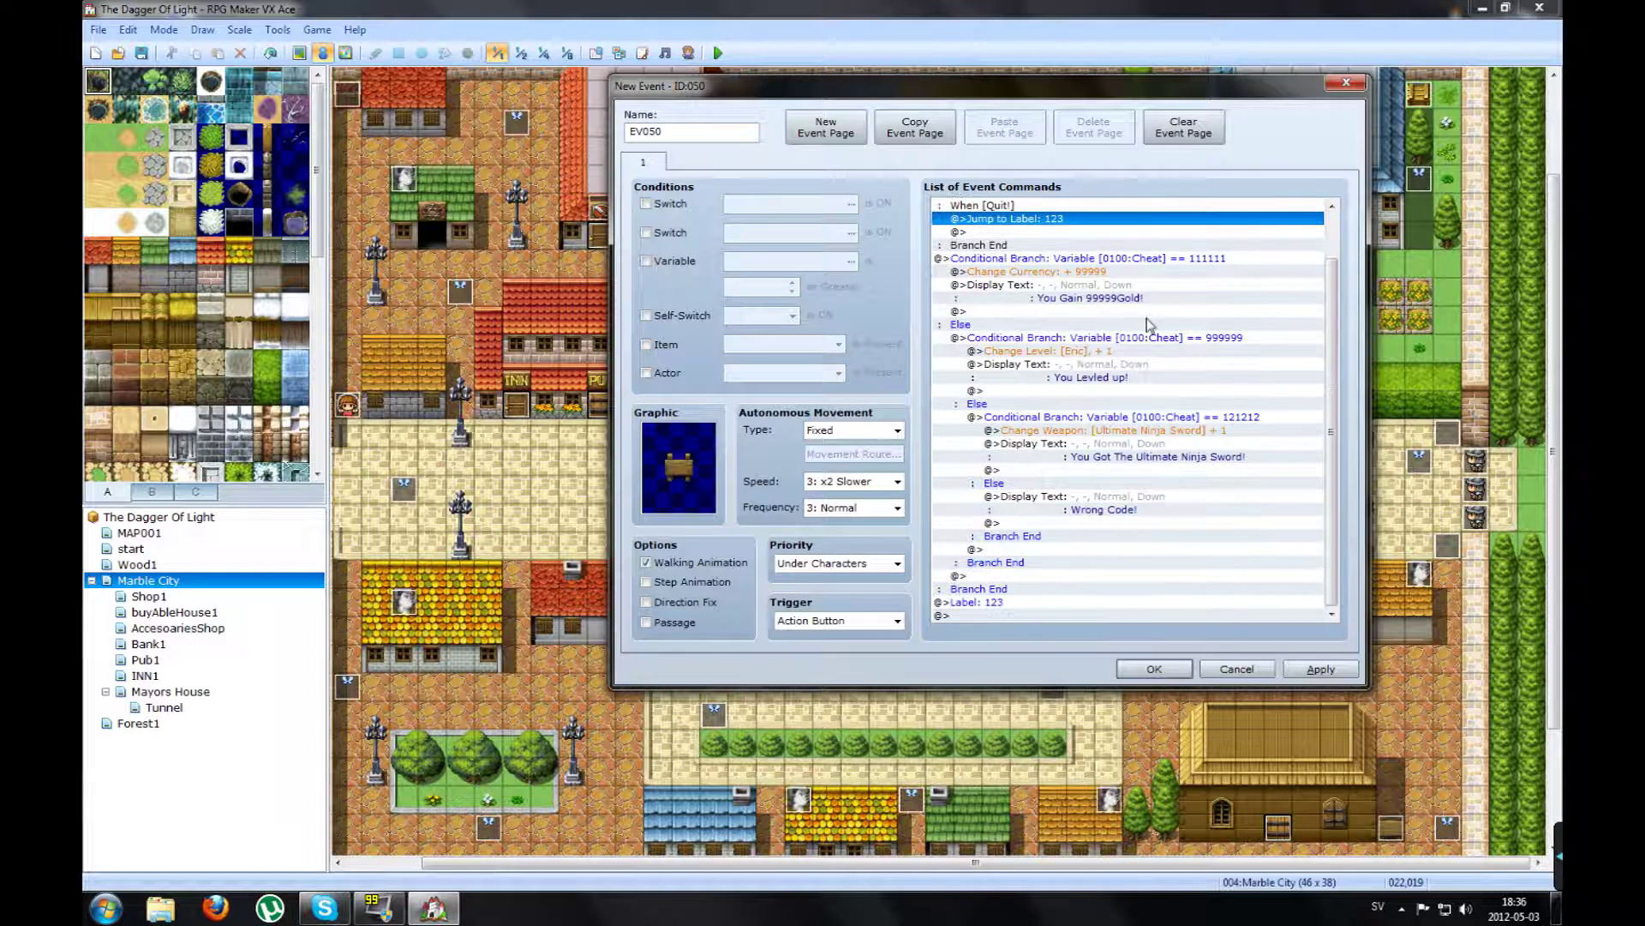
click(990, 608)
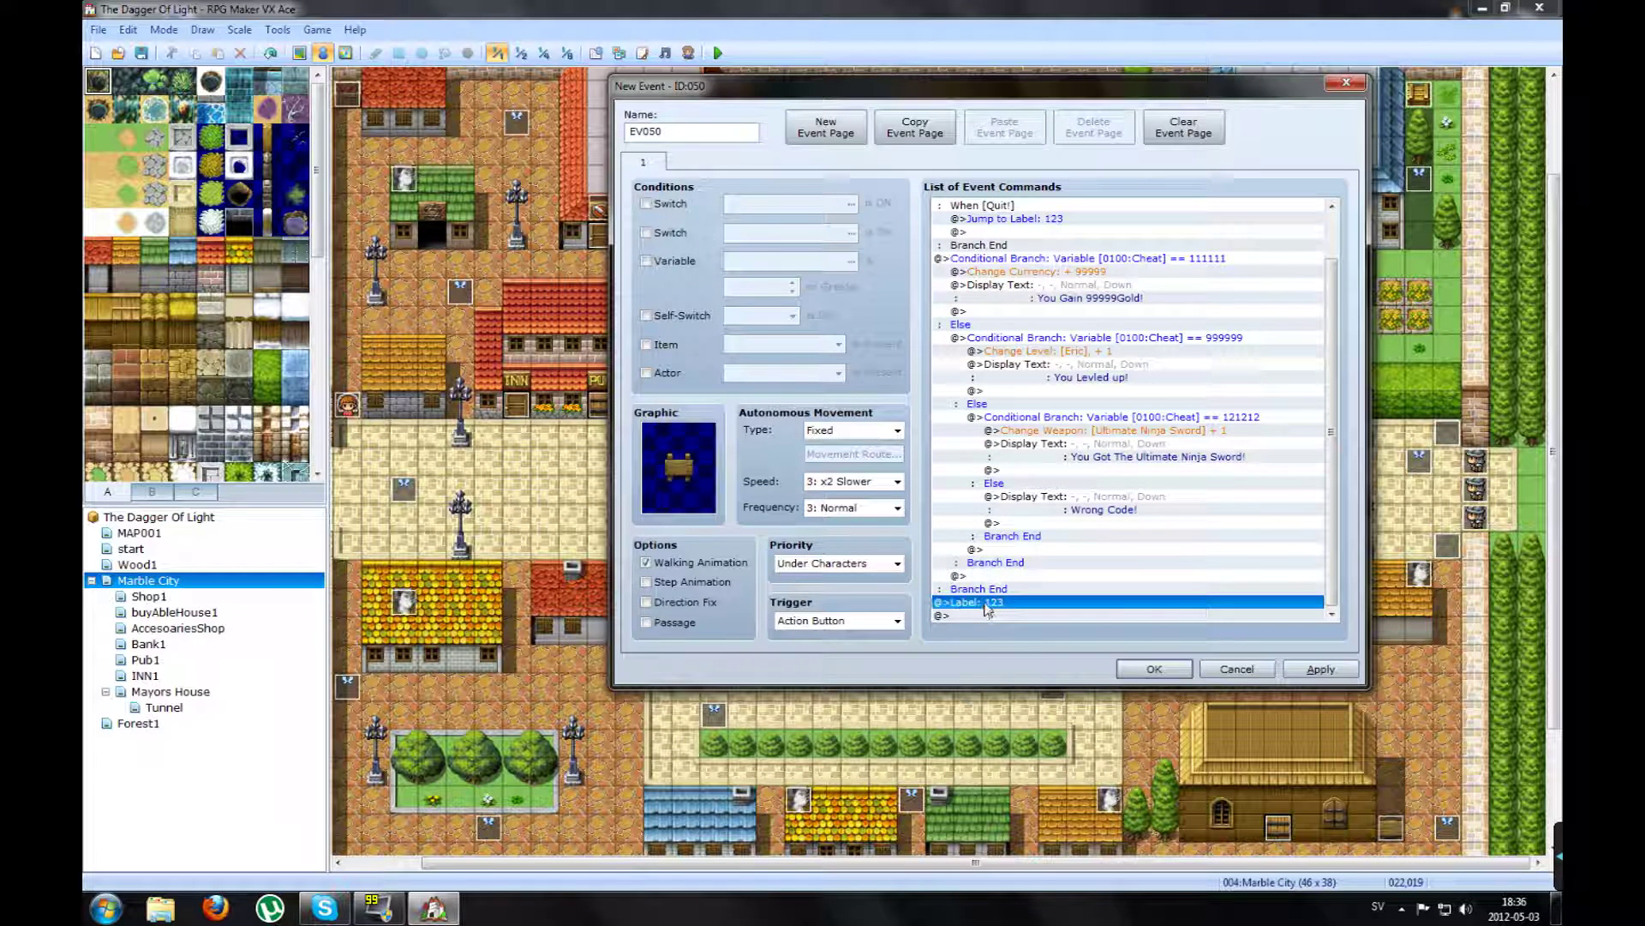
click(973, 614)
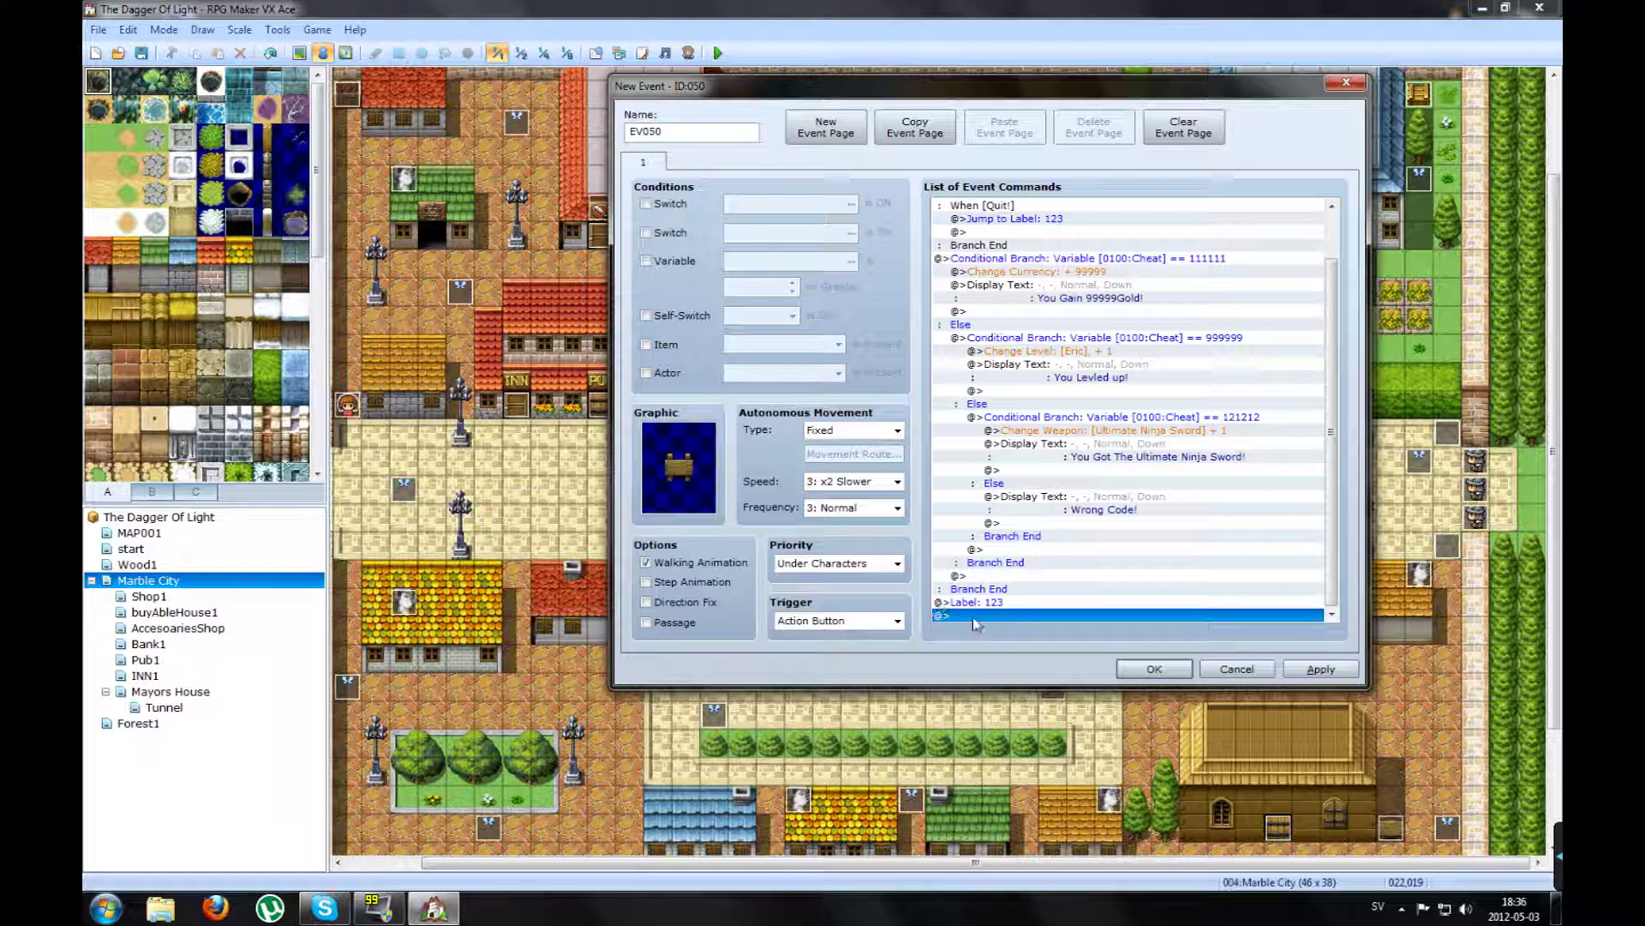
click(988, 603)
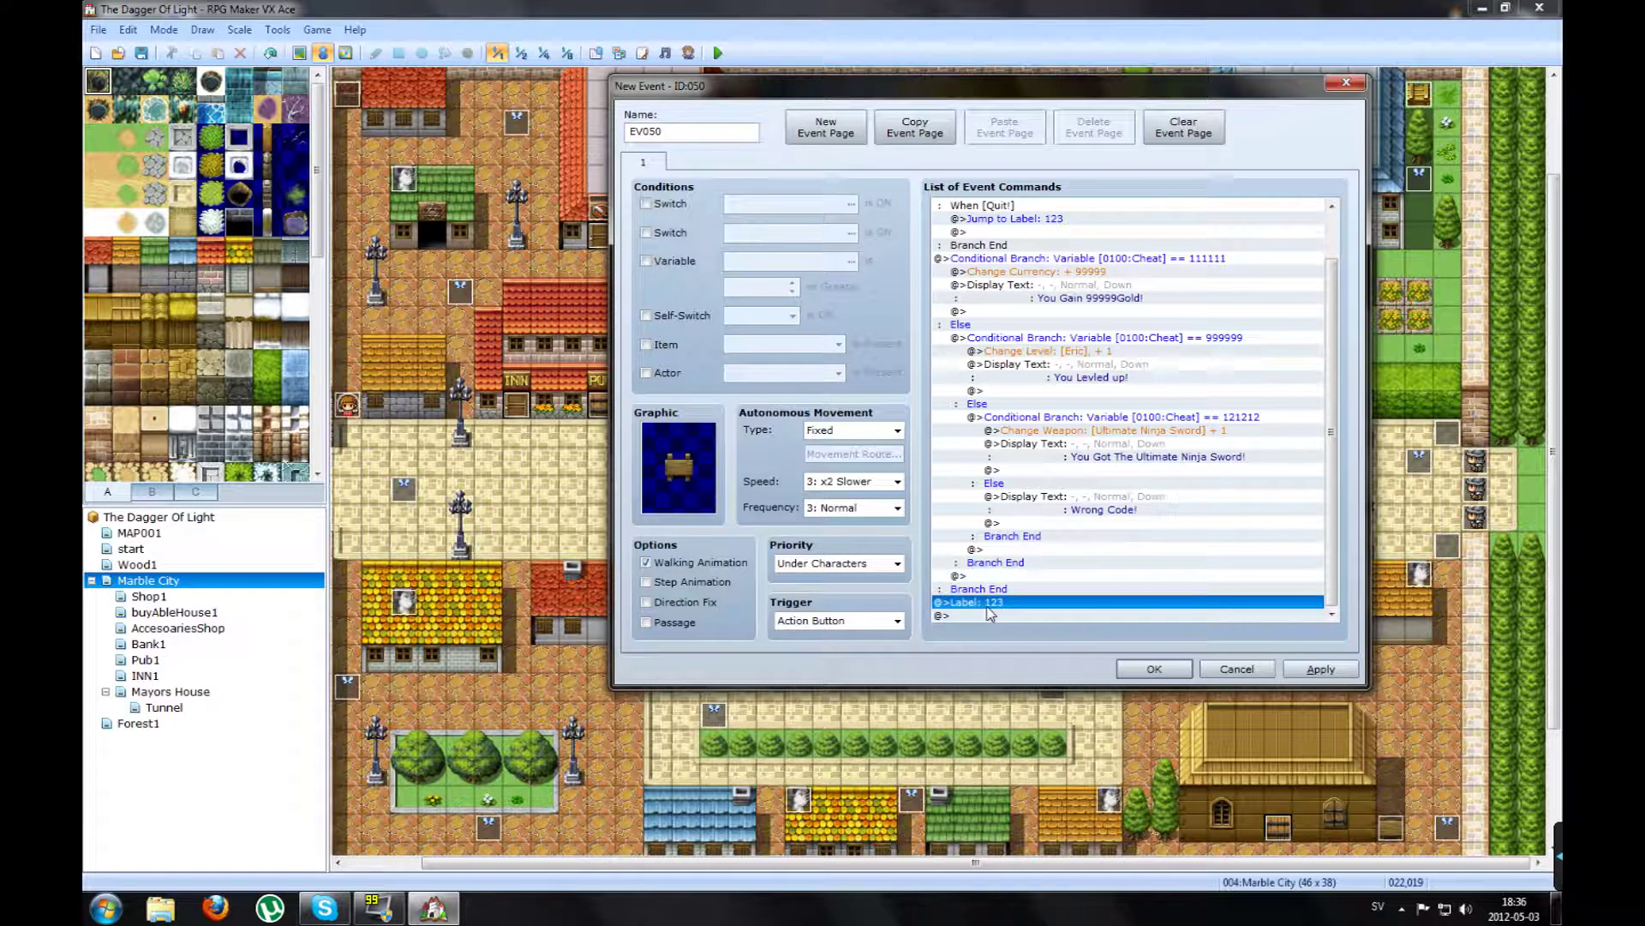
scroll(992, 610, up, 2)
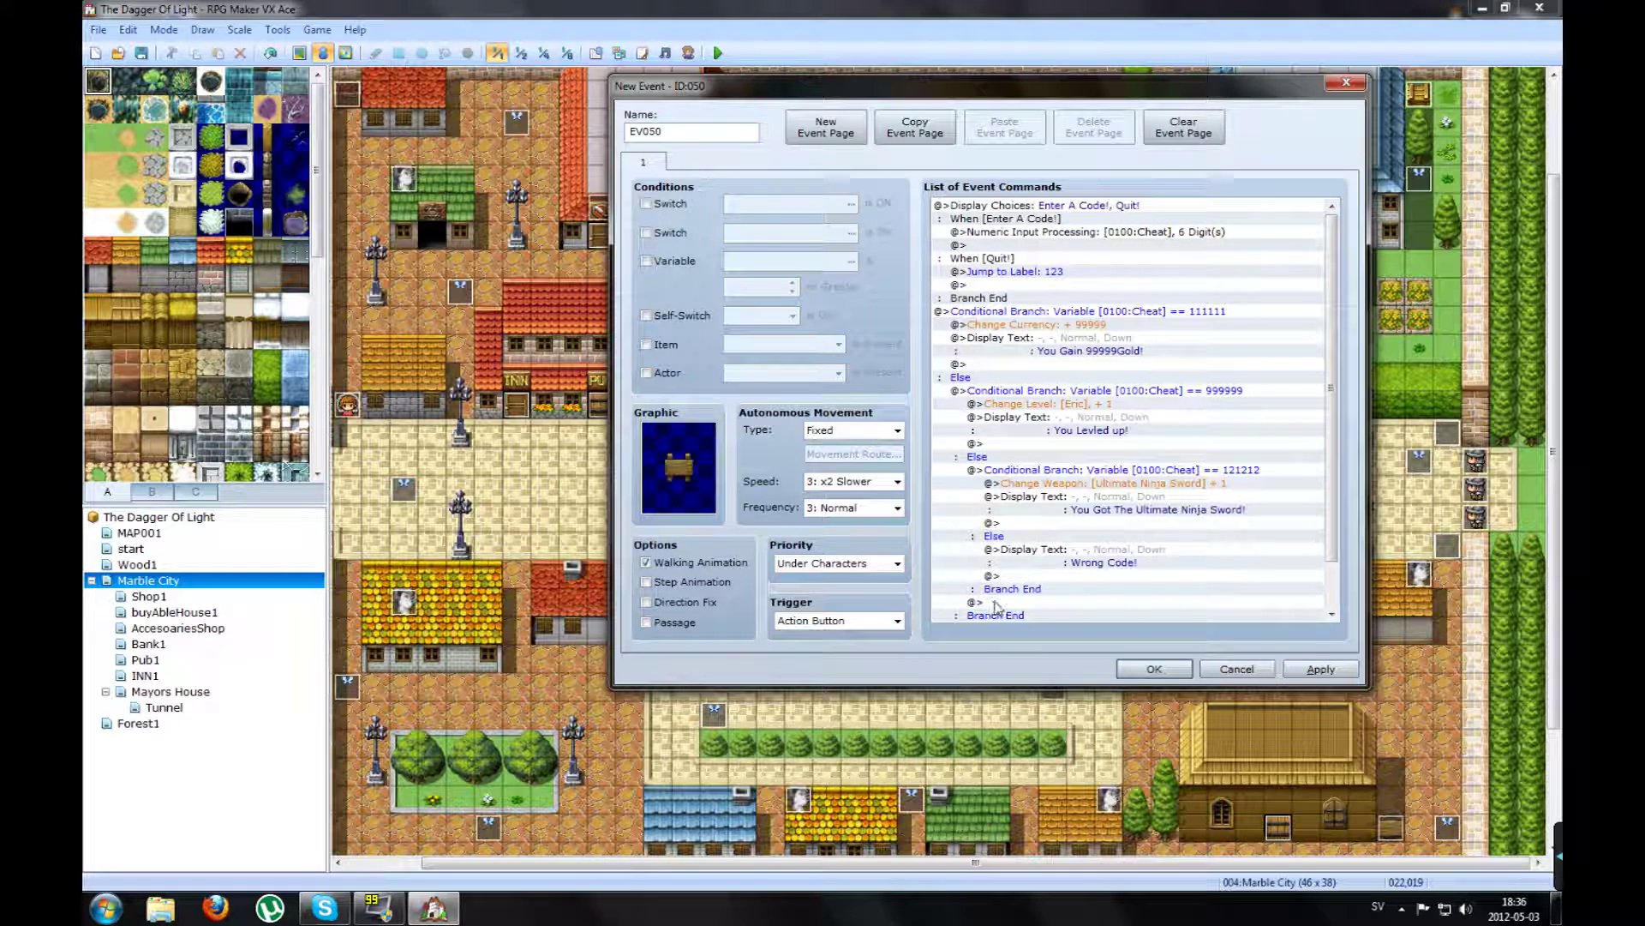
click(1024, 272)
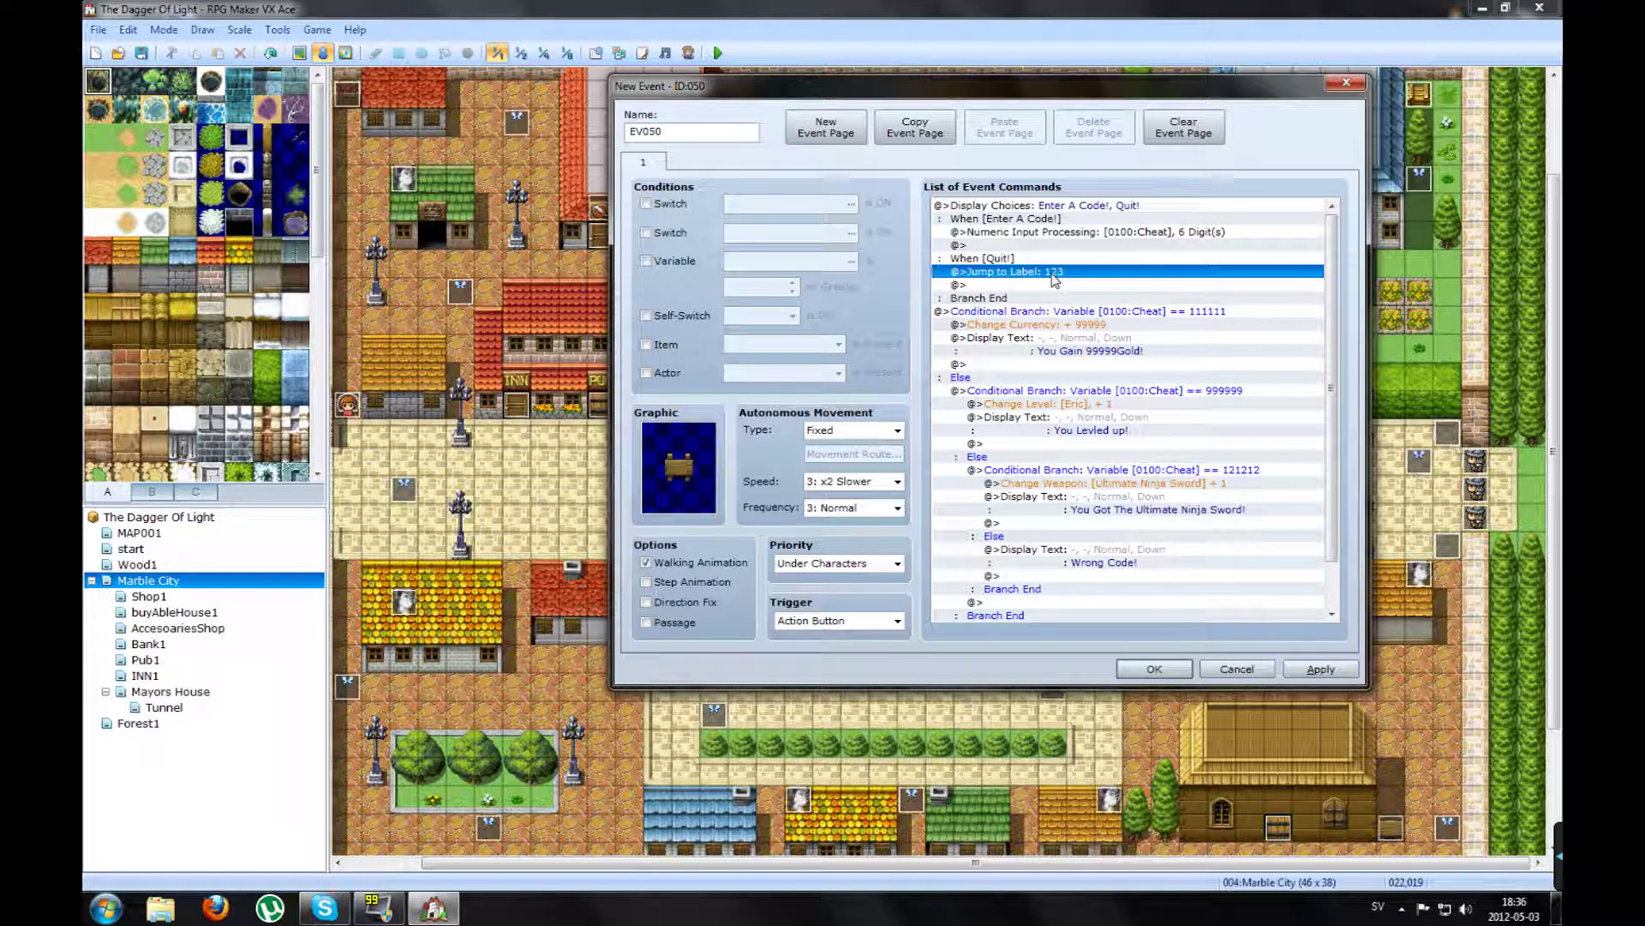
key(Delete)
click(1321, 669)
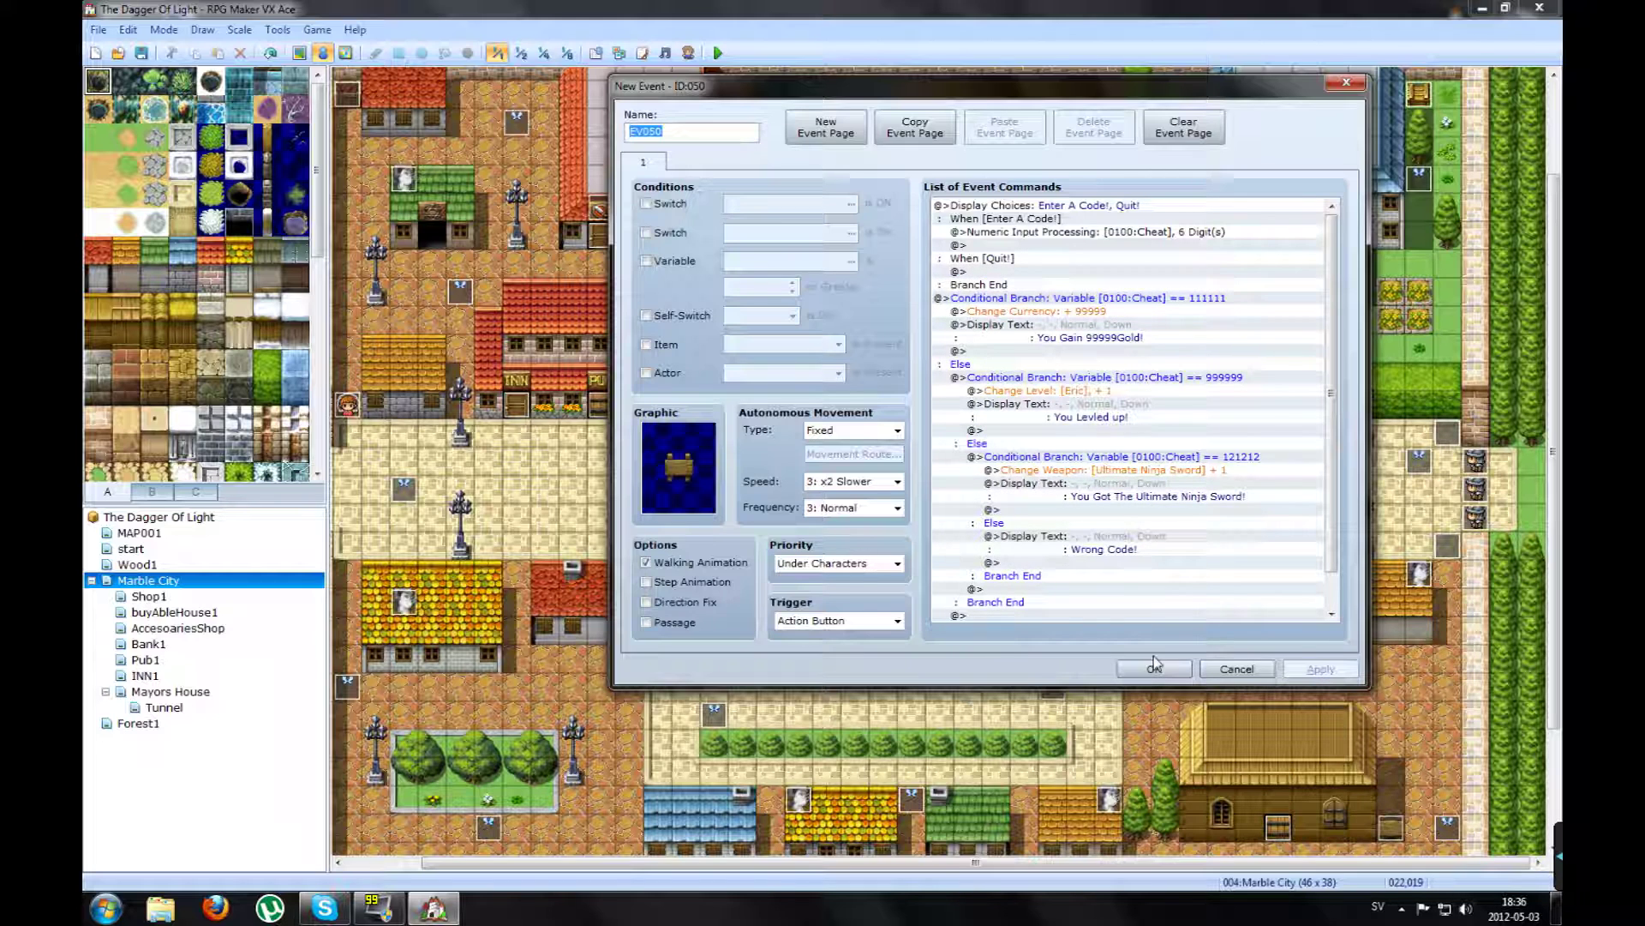
Step: Set the sign's priority to Same as Characters, apply, and close the event with OK
click(821, 565)
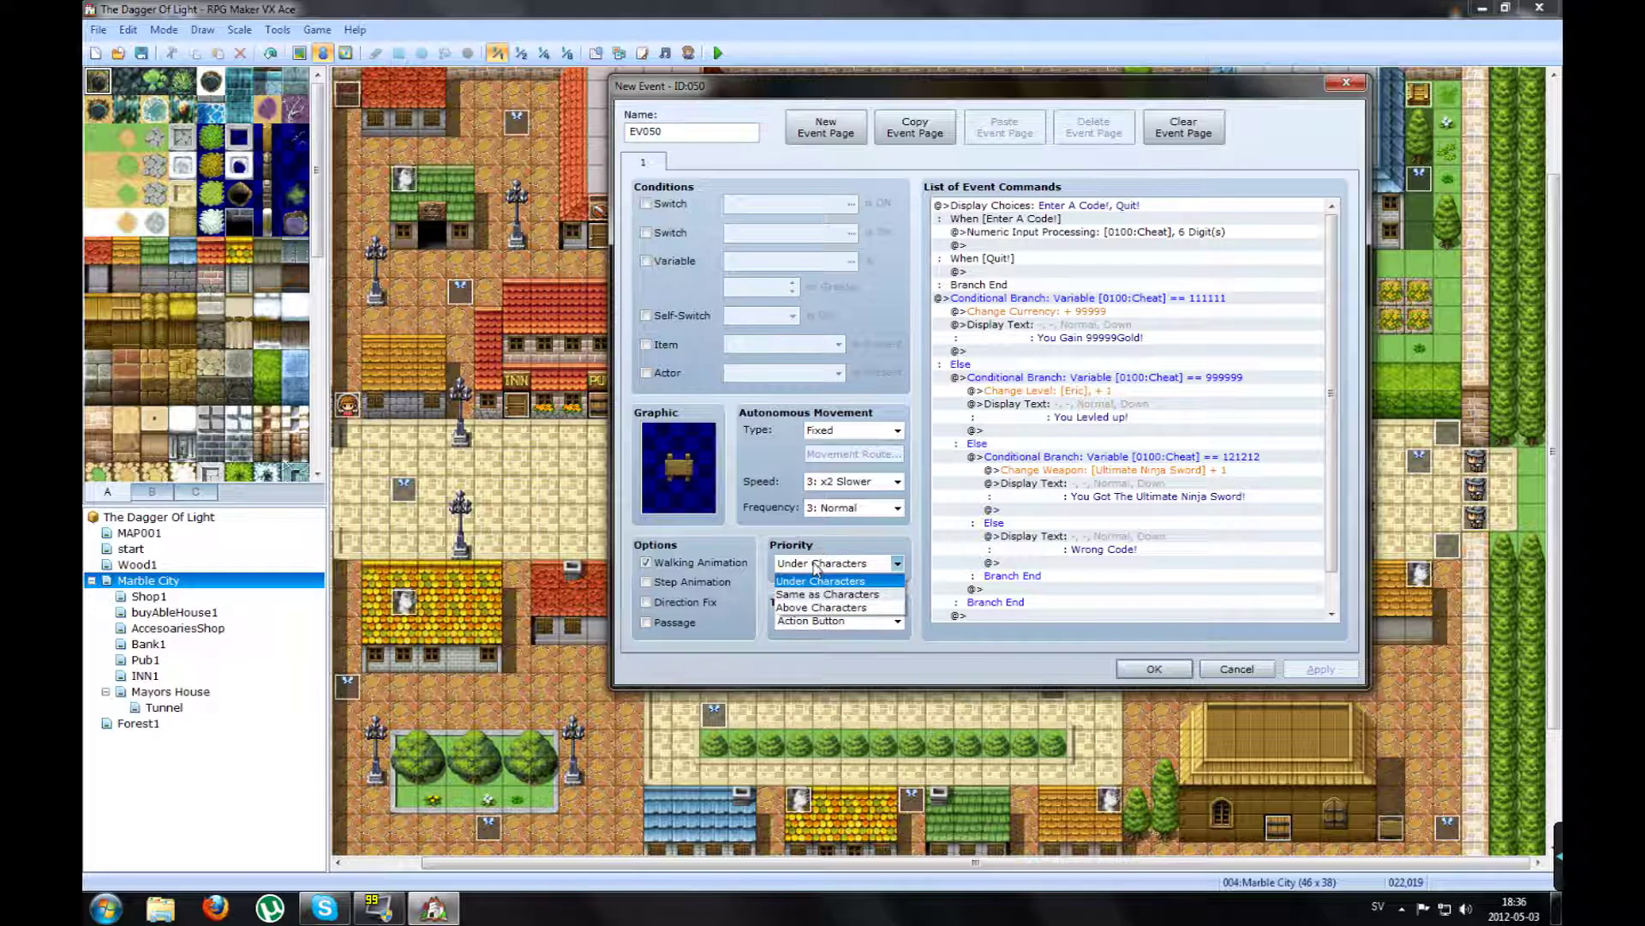
click(829, 595)
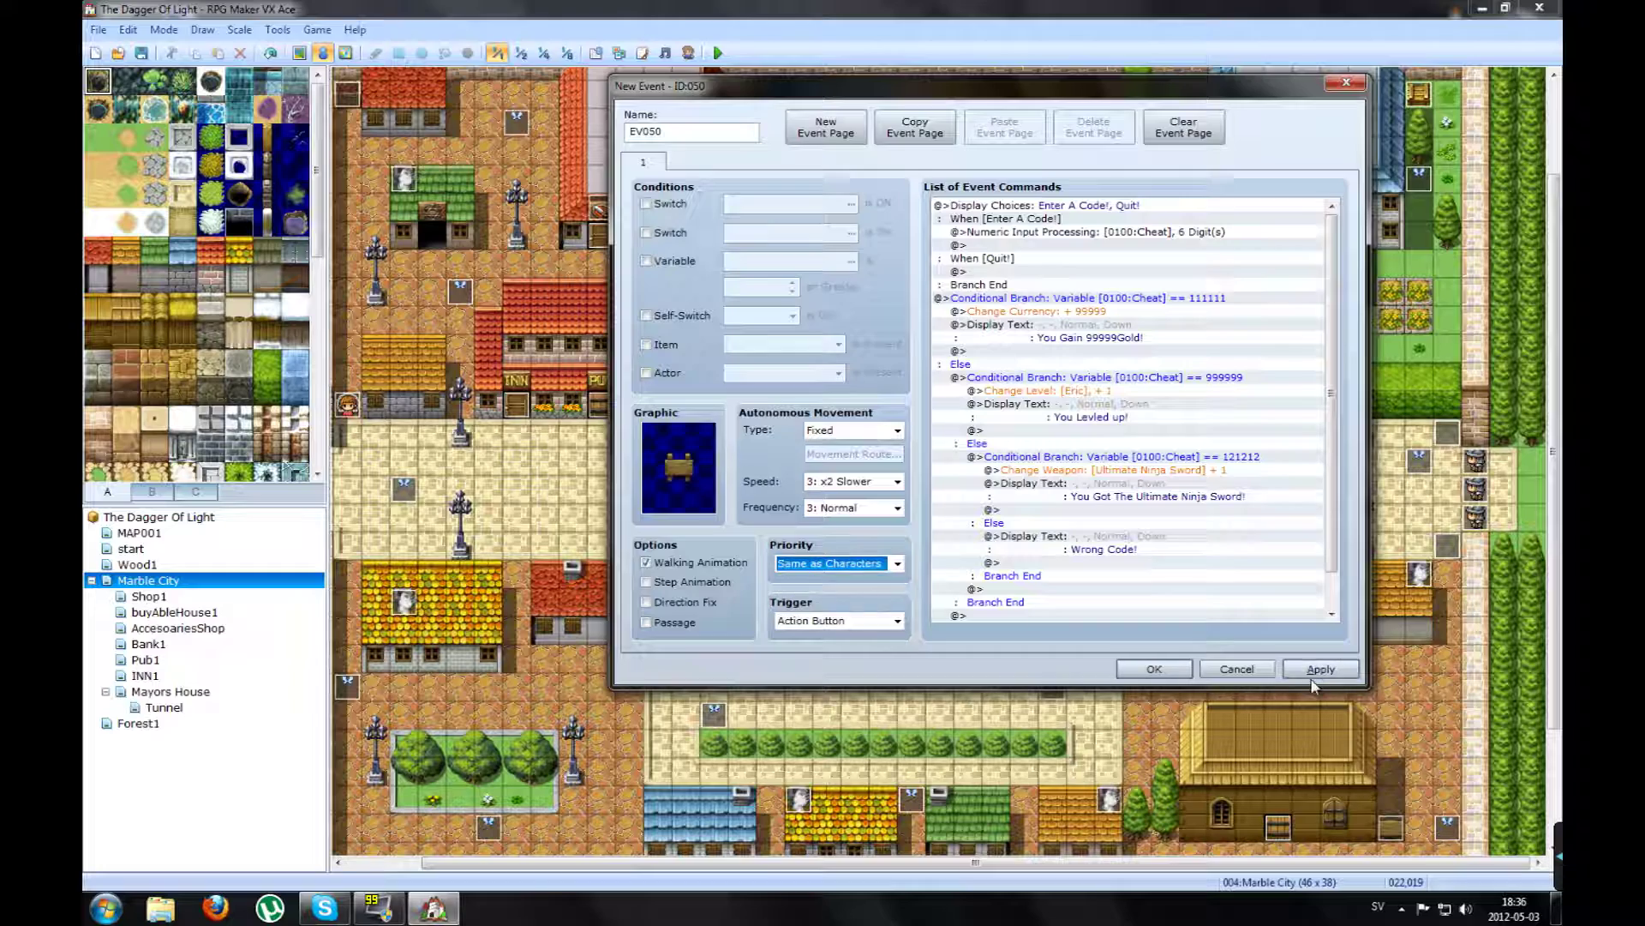
click(1321, 669)
click(1153, 670)
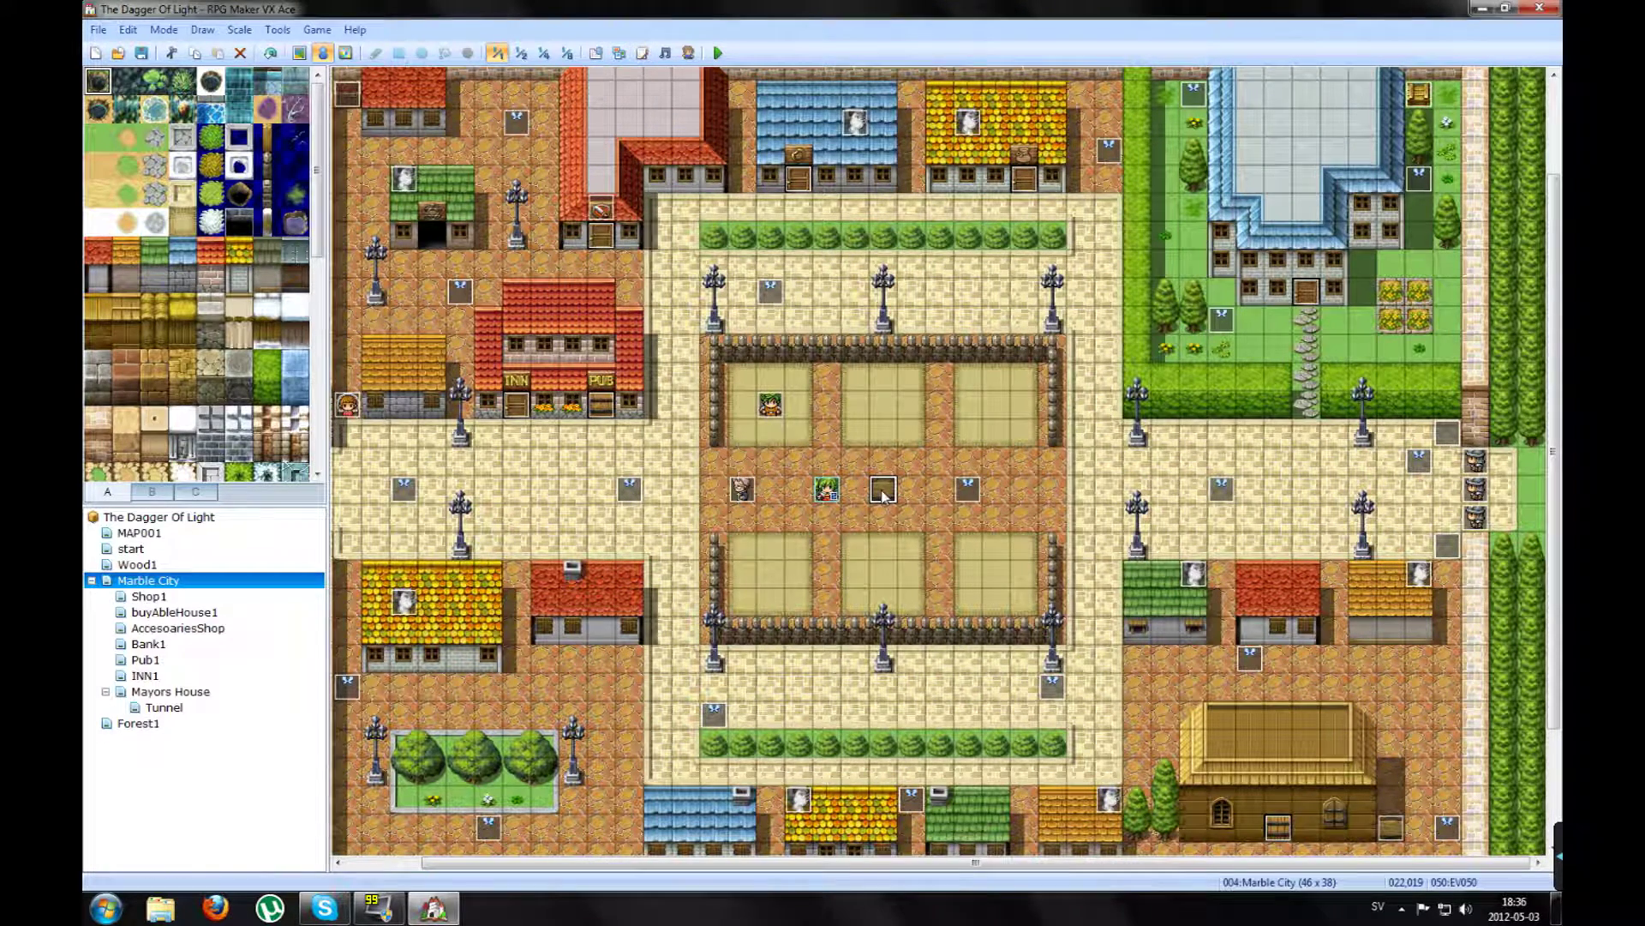
Step: Save the project, launch a playtest, and start a New Game
click(718, 53)
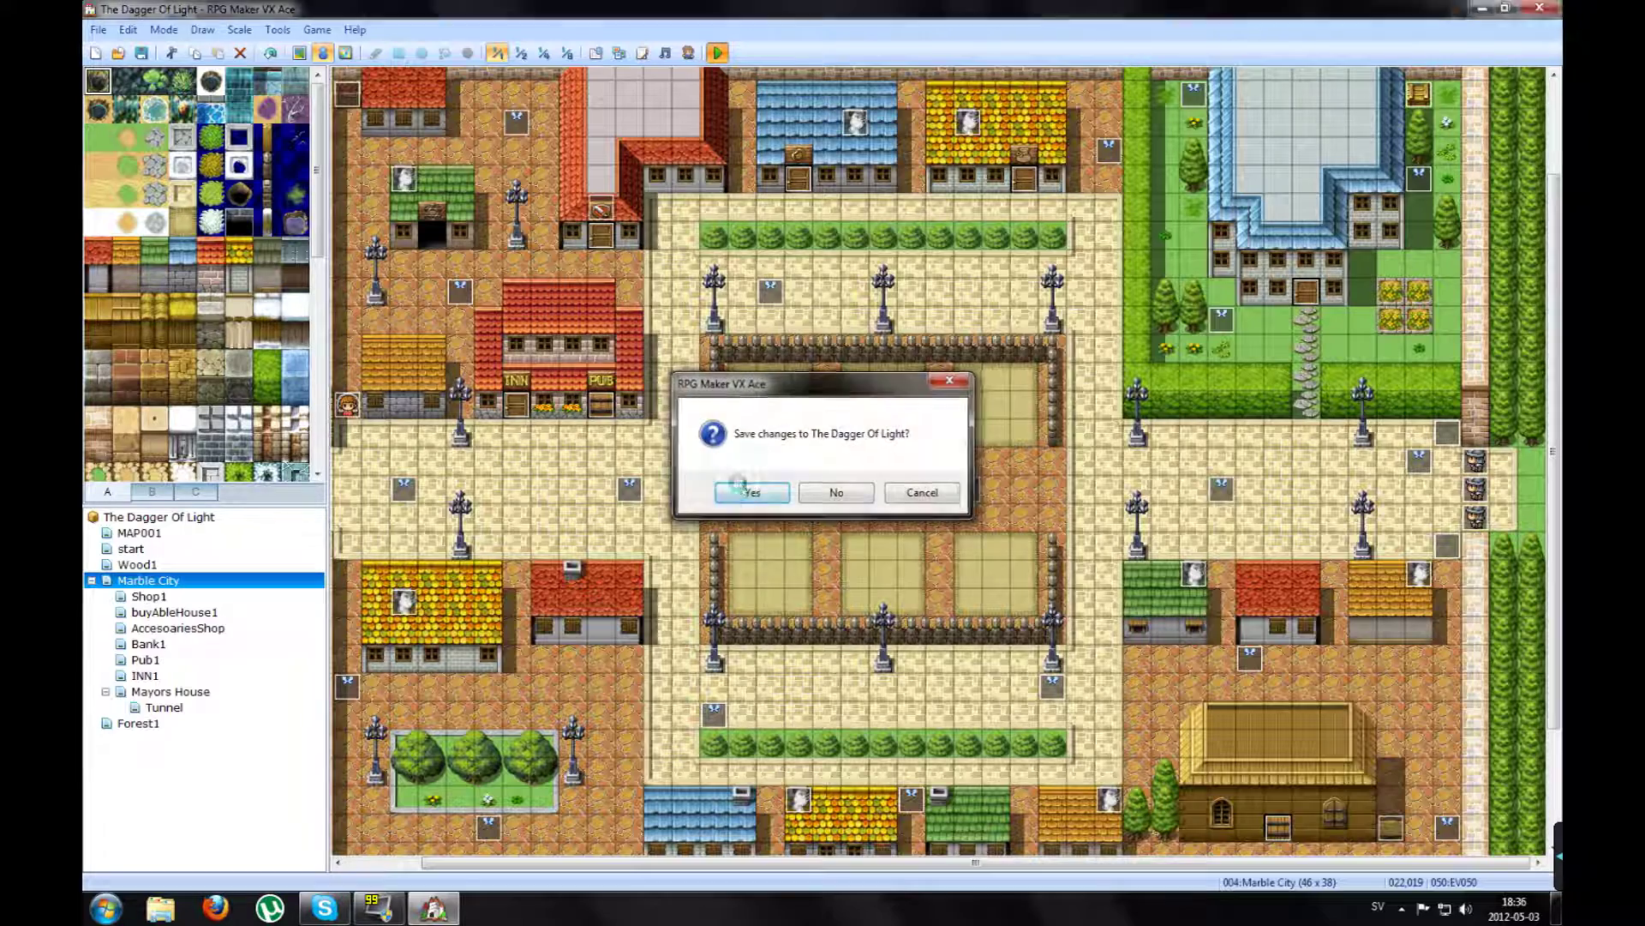
click(752, 489)
key(Return)
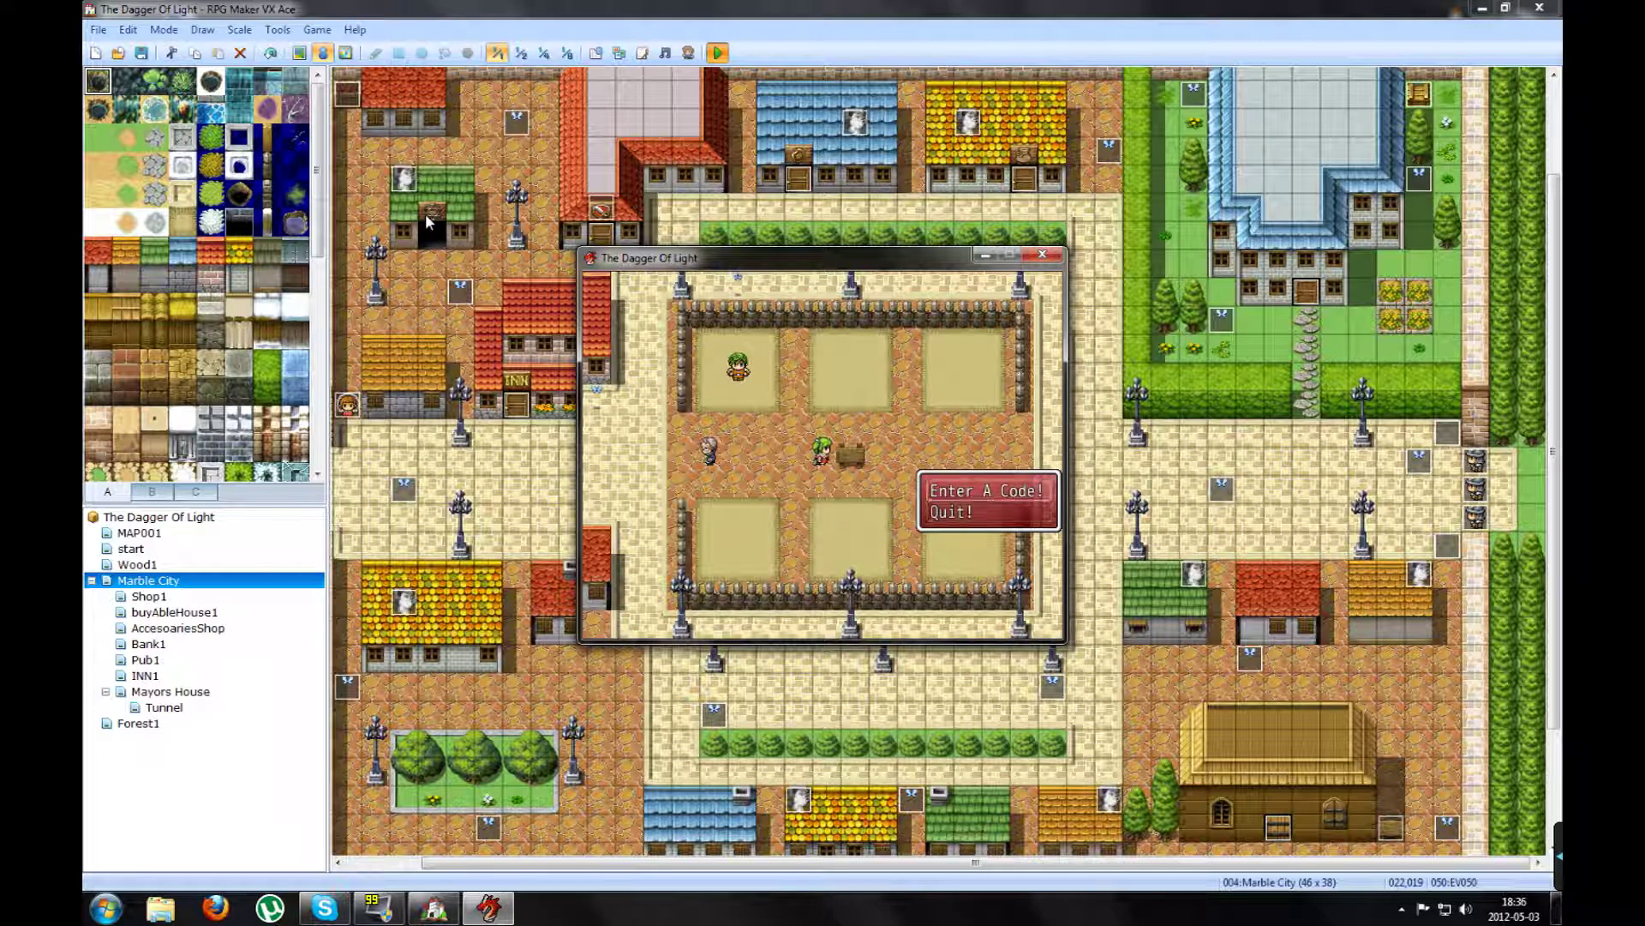
Step: Test the Quit! choice, then walk back to the sign and pick Enter A Code!
key(Down)
key(Return)
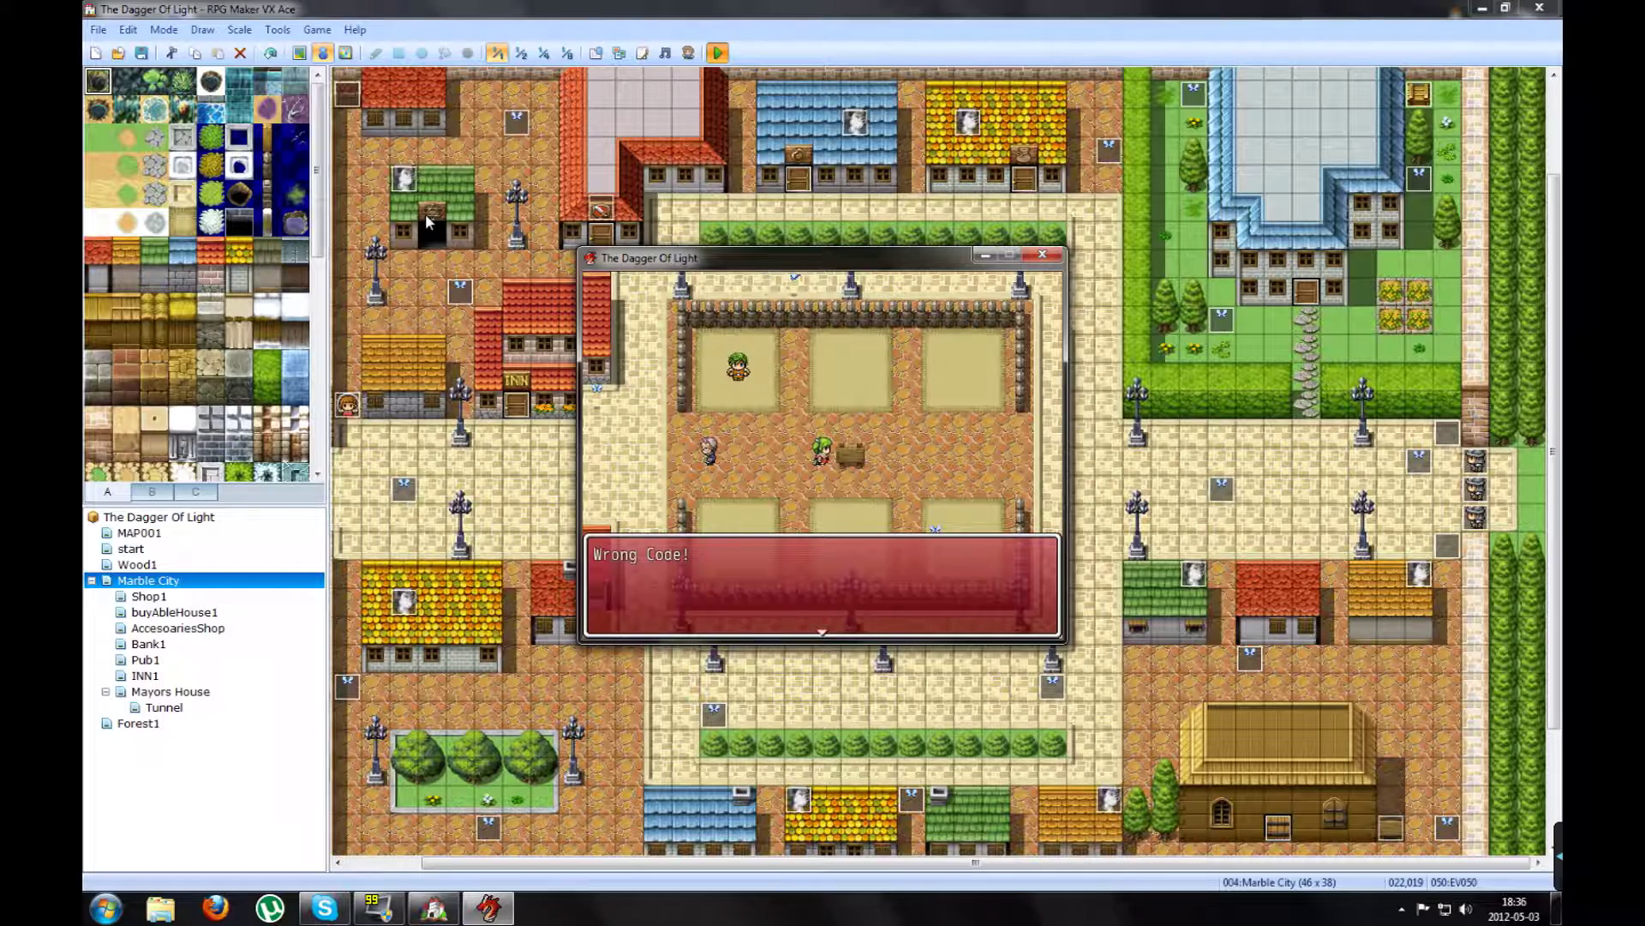
key(Left)
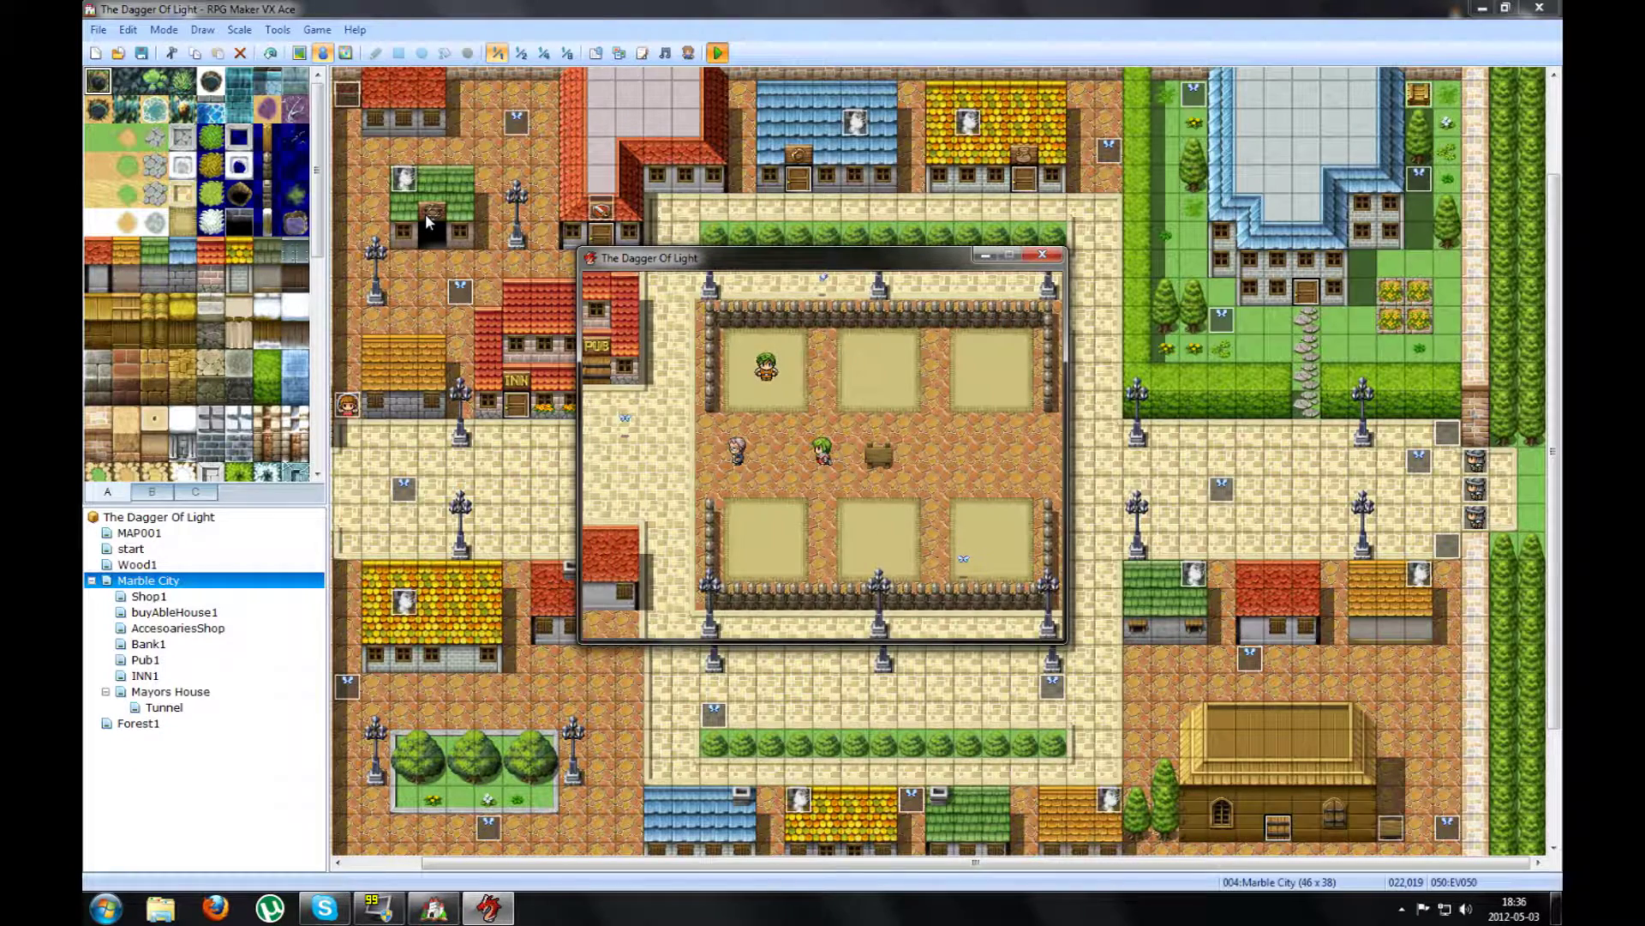
key(Right)
key(Up)
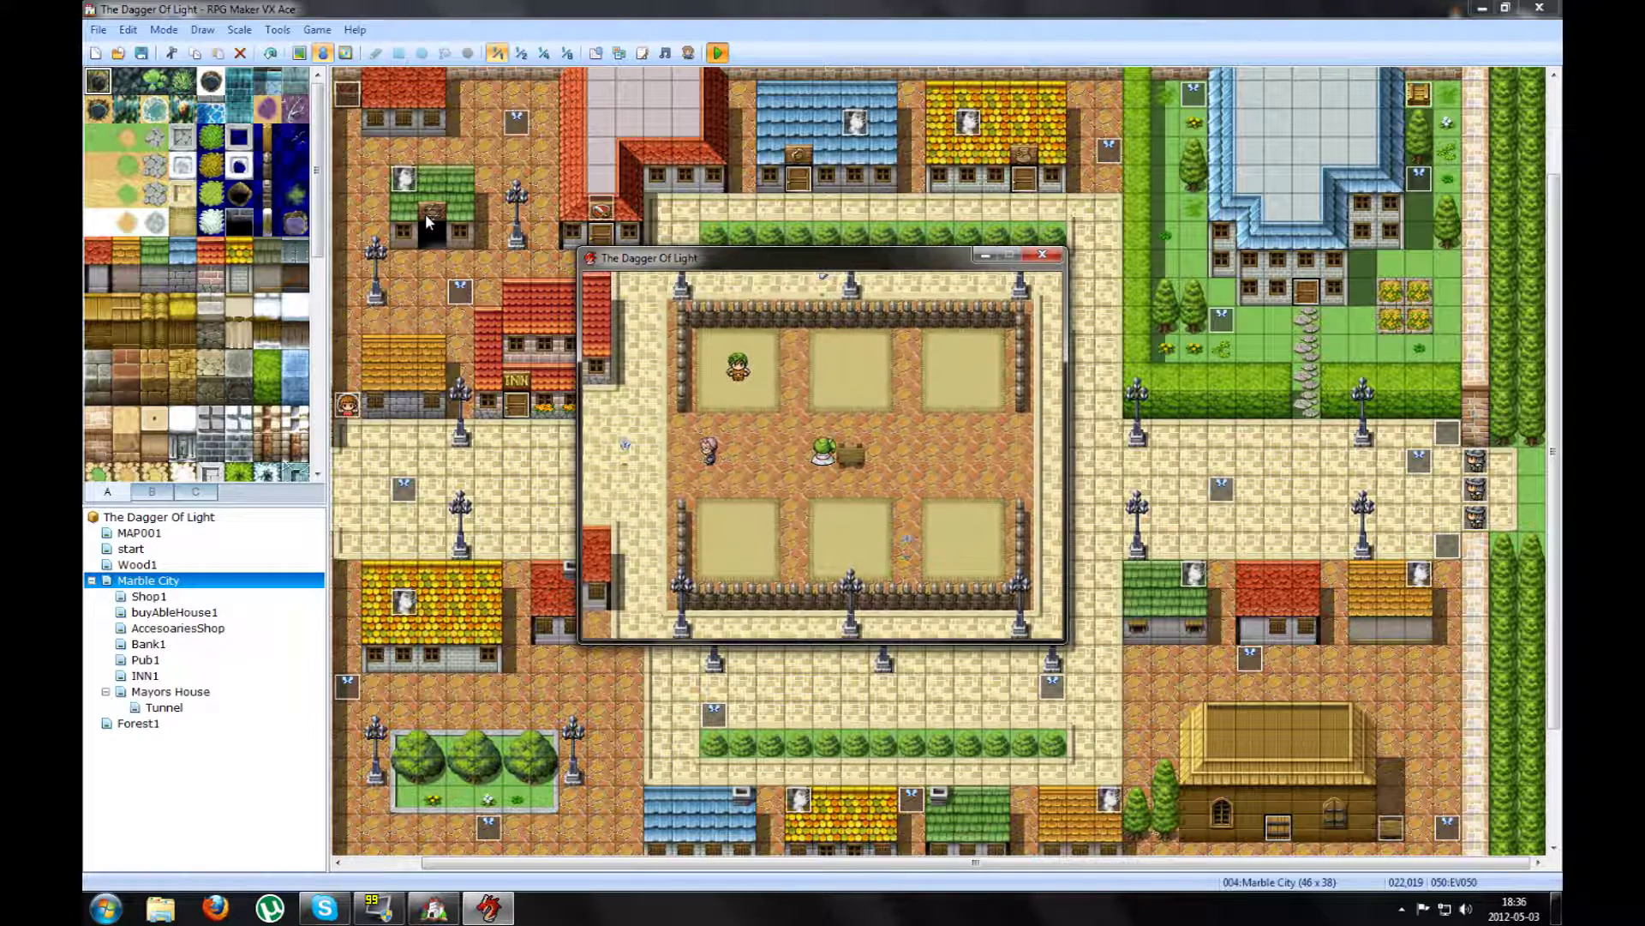
key(Left)
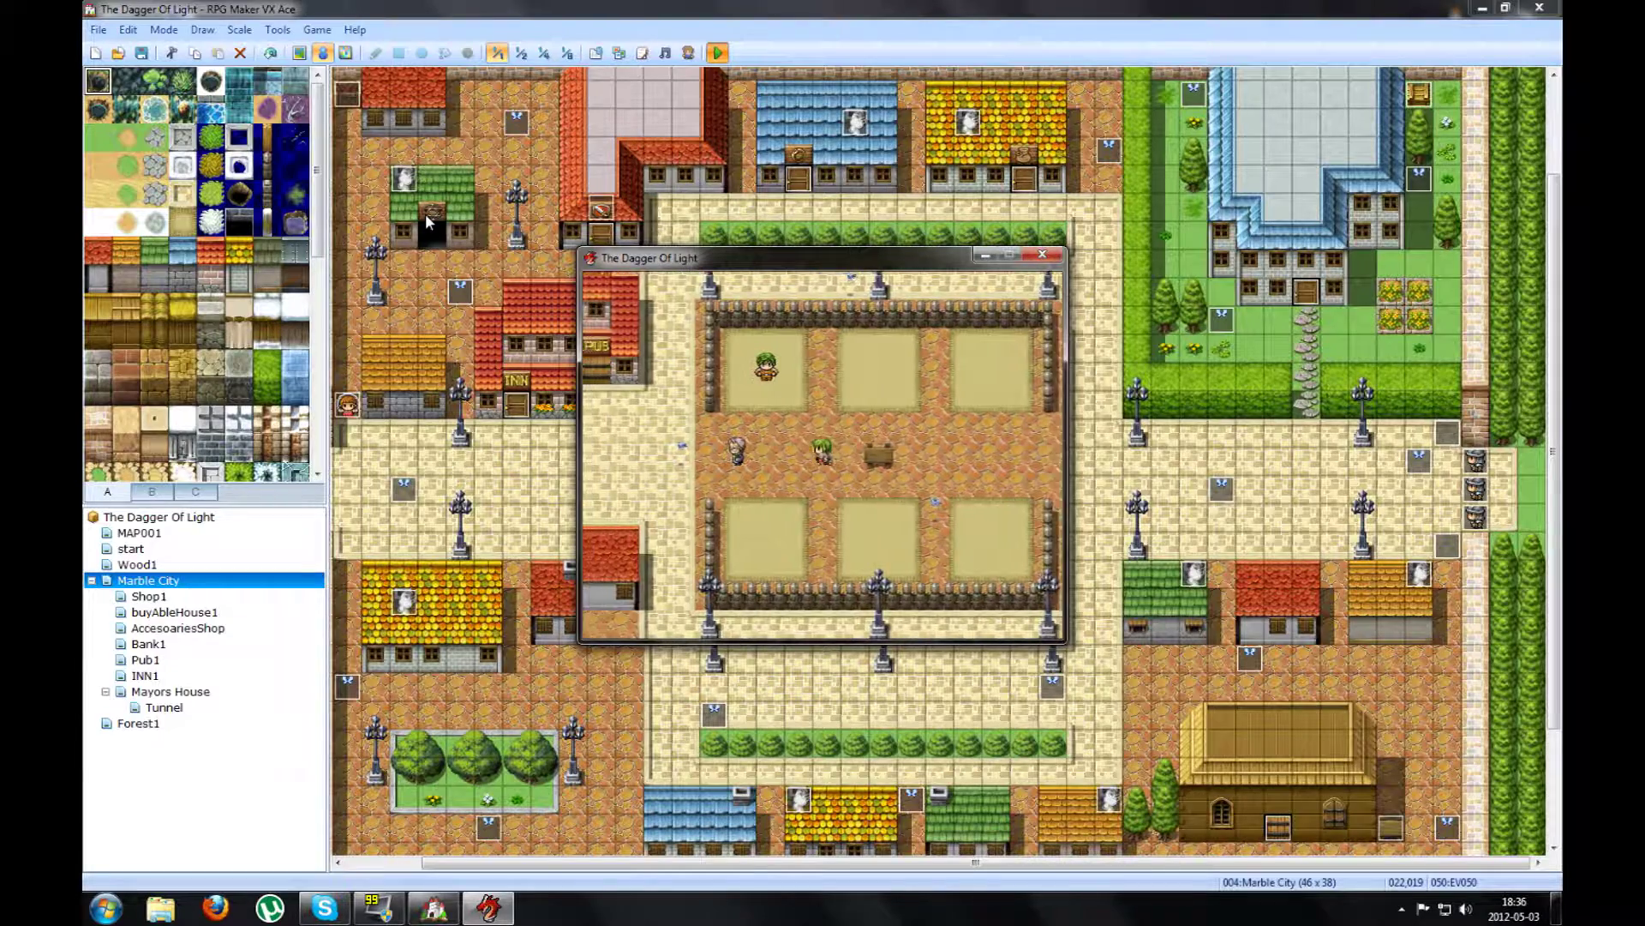
key(Right)
key(Return)
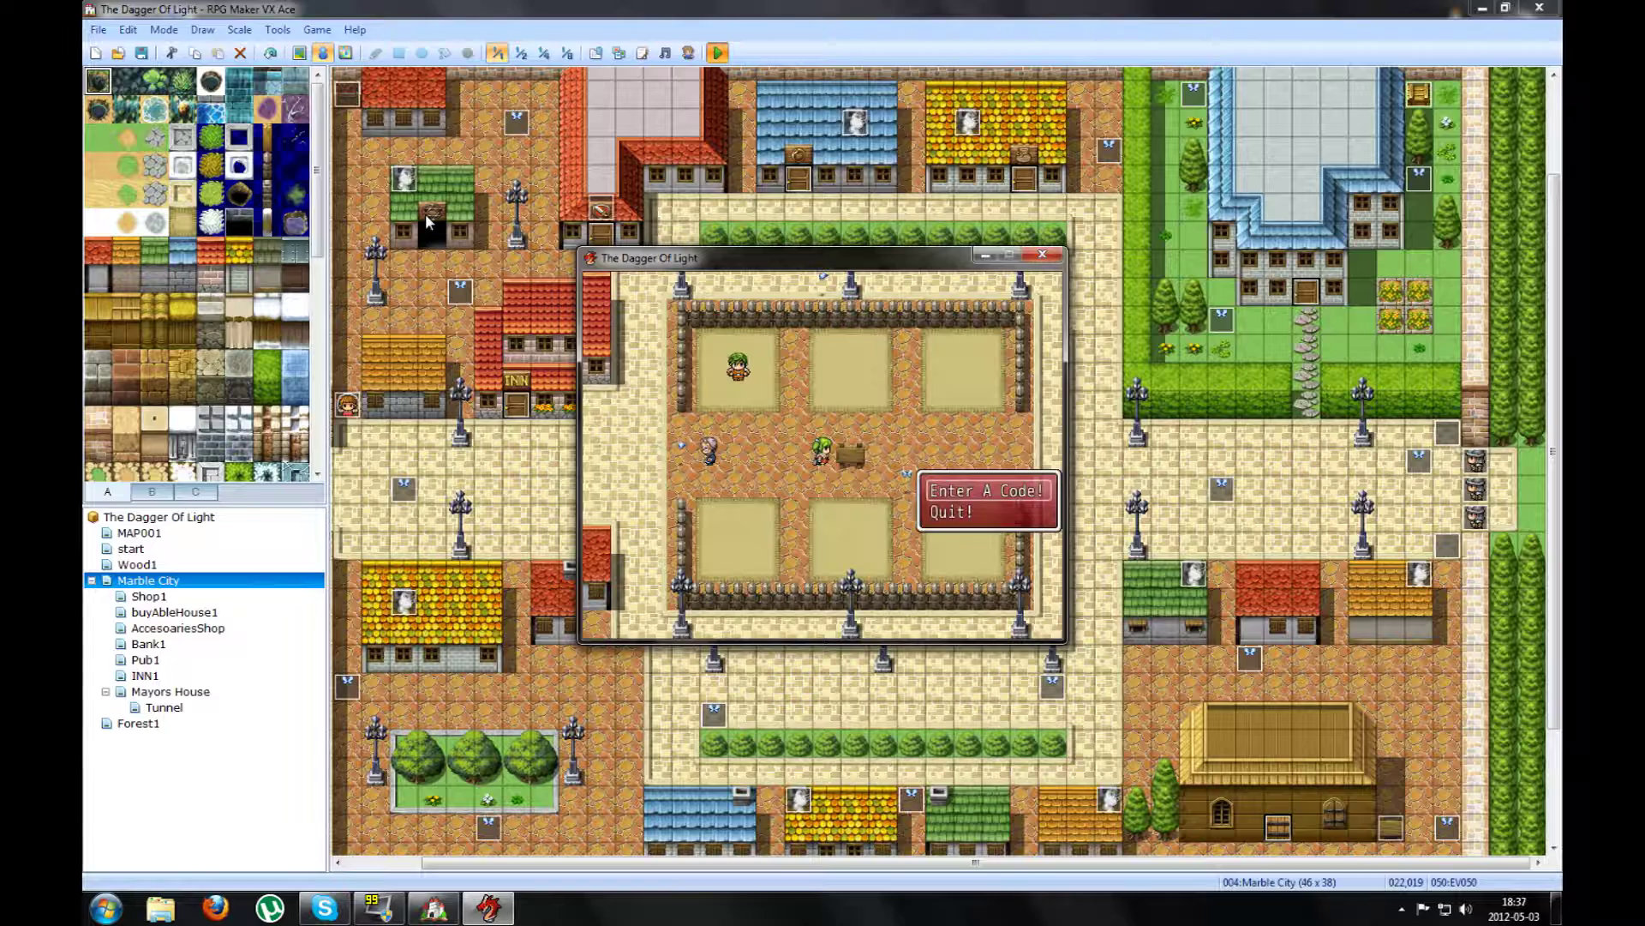
Step: Enter code 111111 and confirm in the menu that 99999 gold was granted
key(Up)
key(Right)
key(Up)
key(Right)
key(Up)
key(Right)
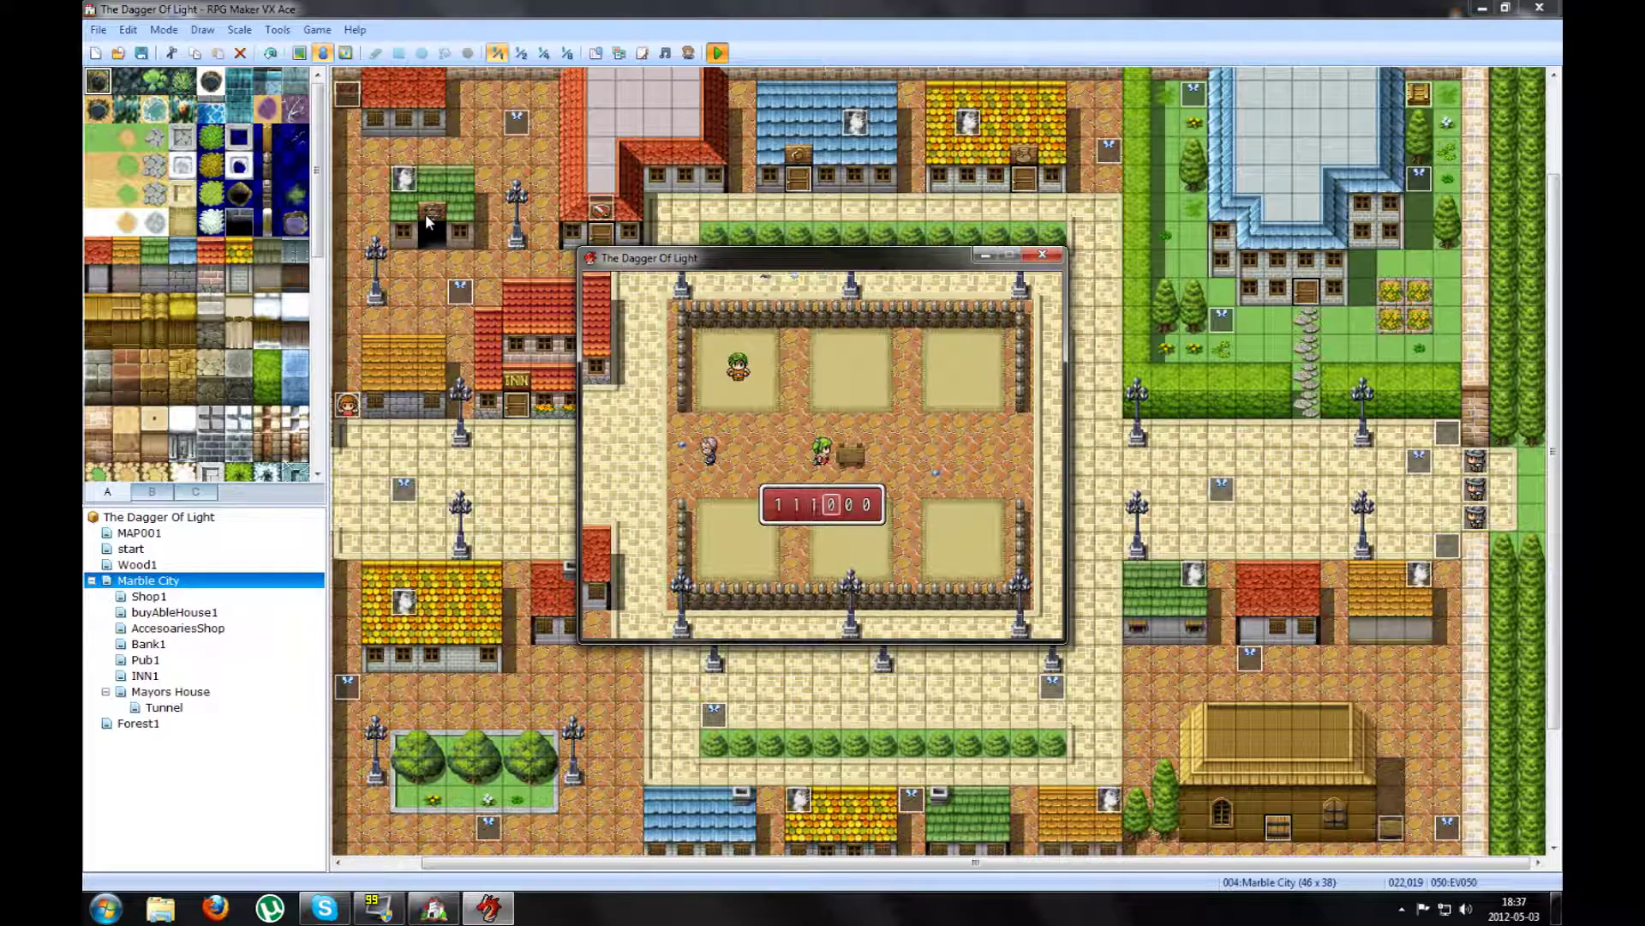
key(Up)
key(Right)
key(Up)
key(Right)
key(Up)
key(Return)
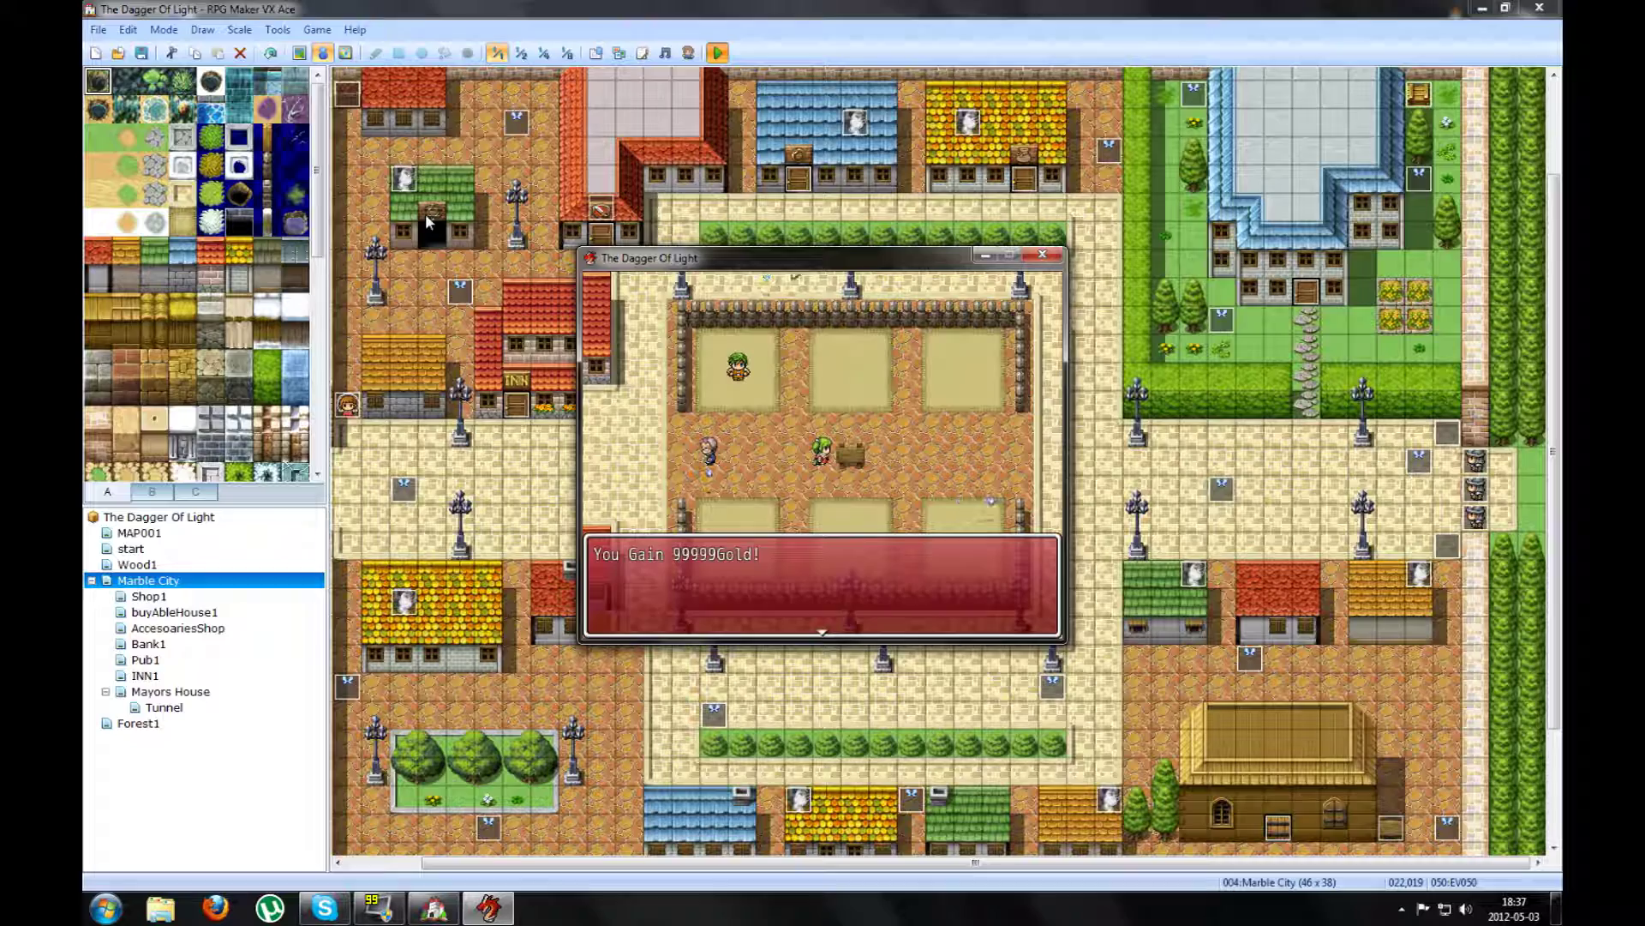
key(Return)
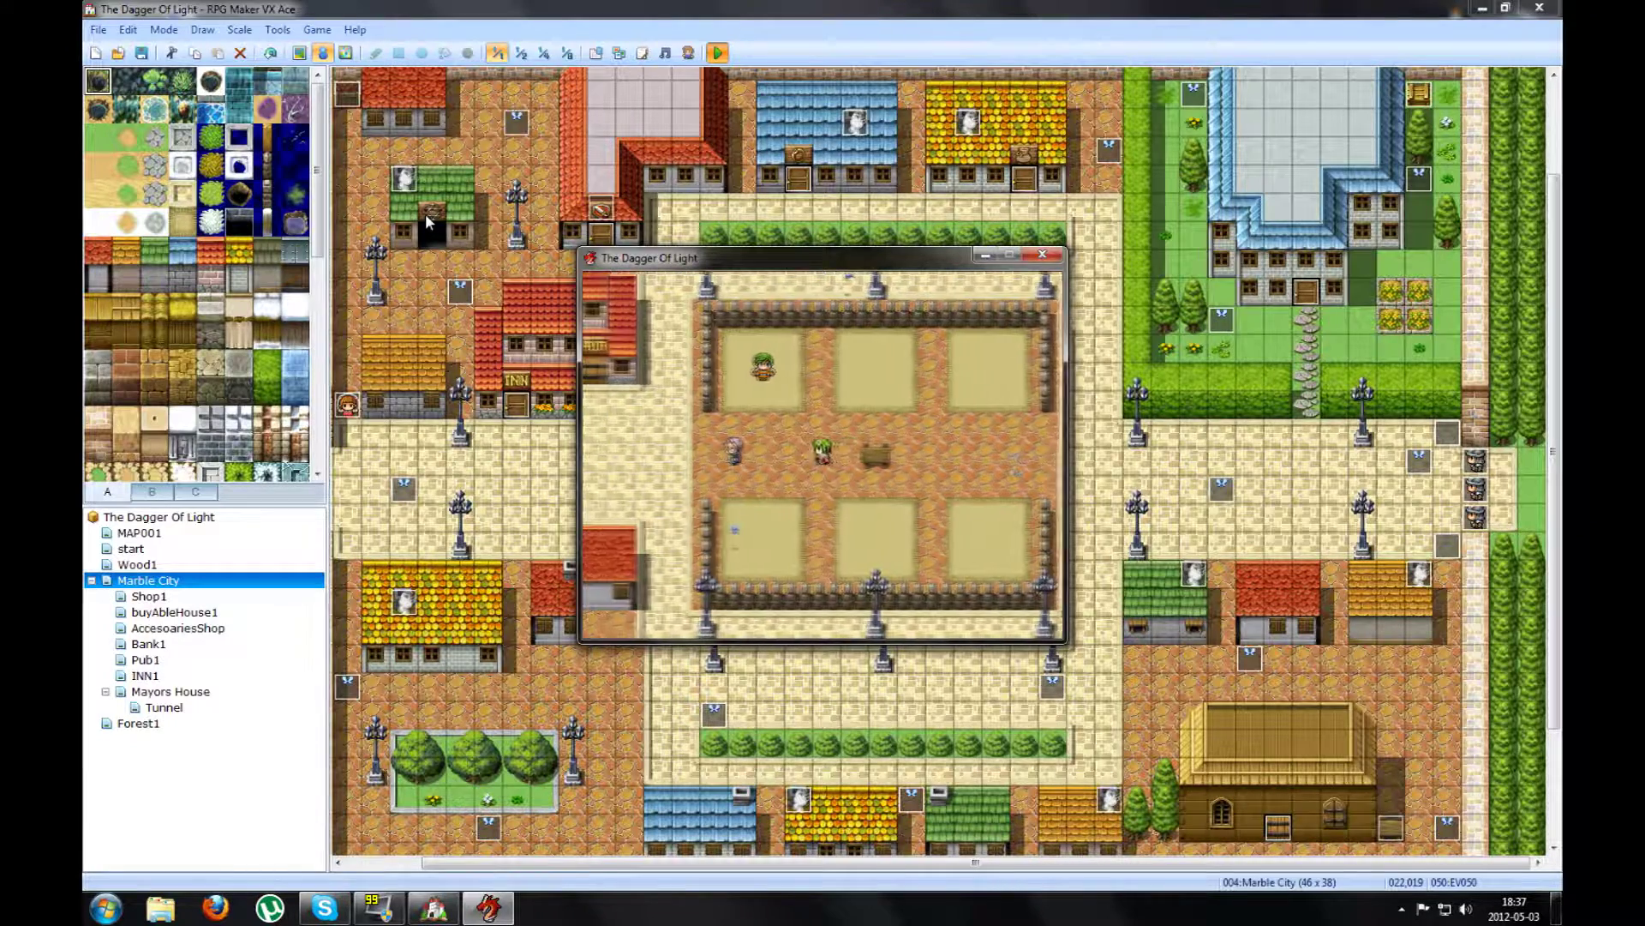
key(Escape)
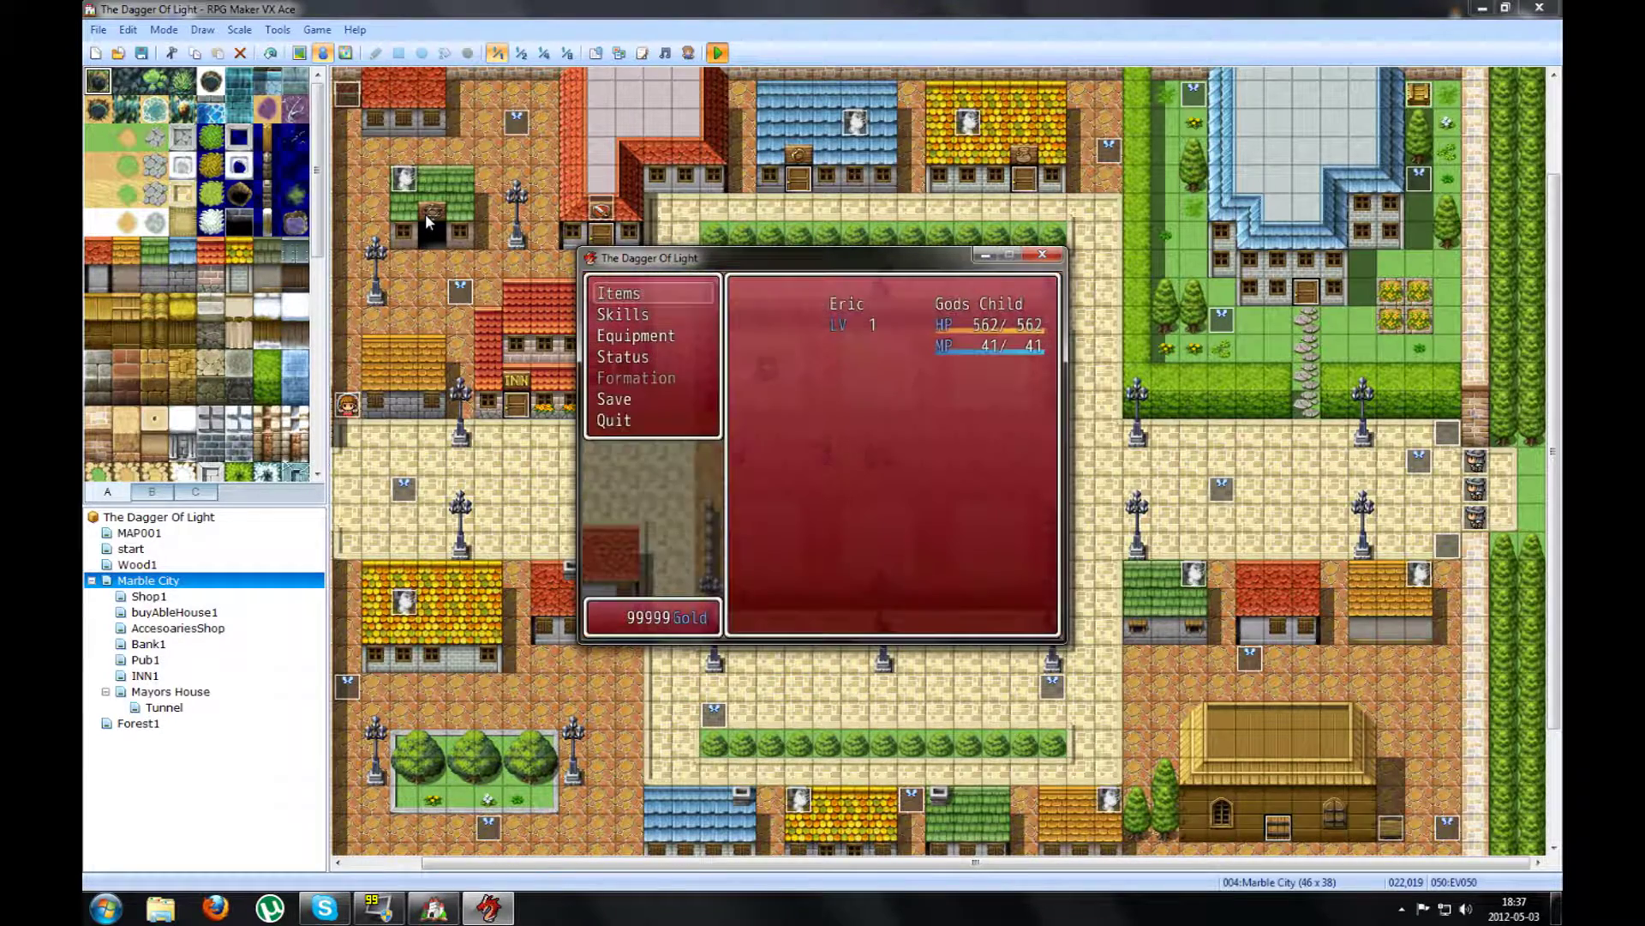
key(Escape)
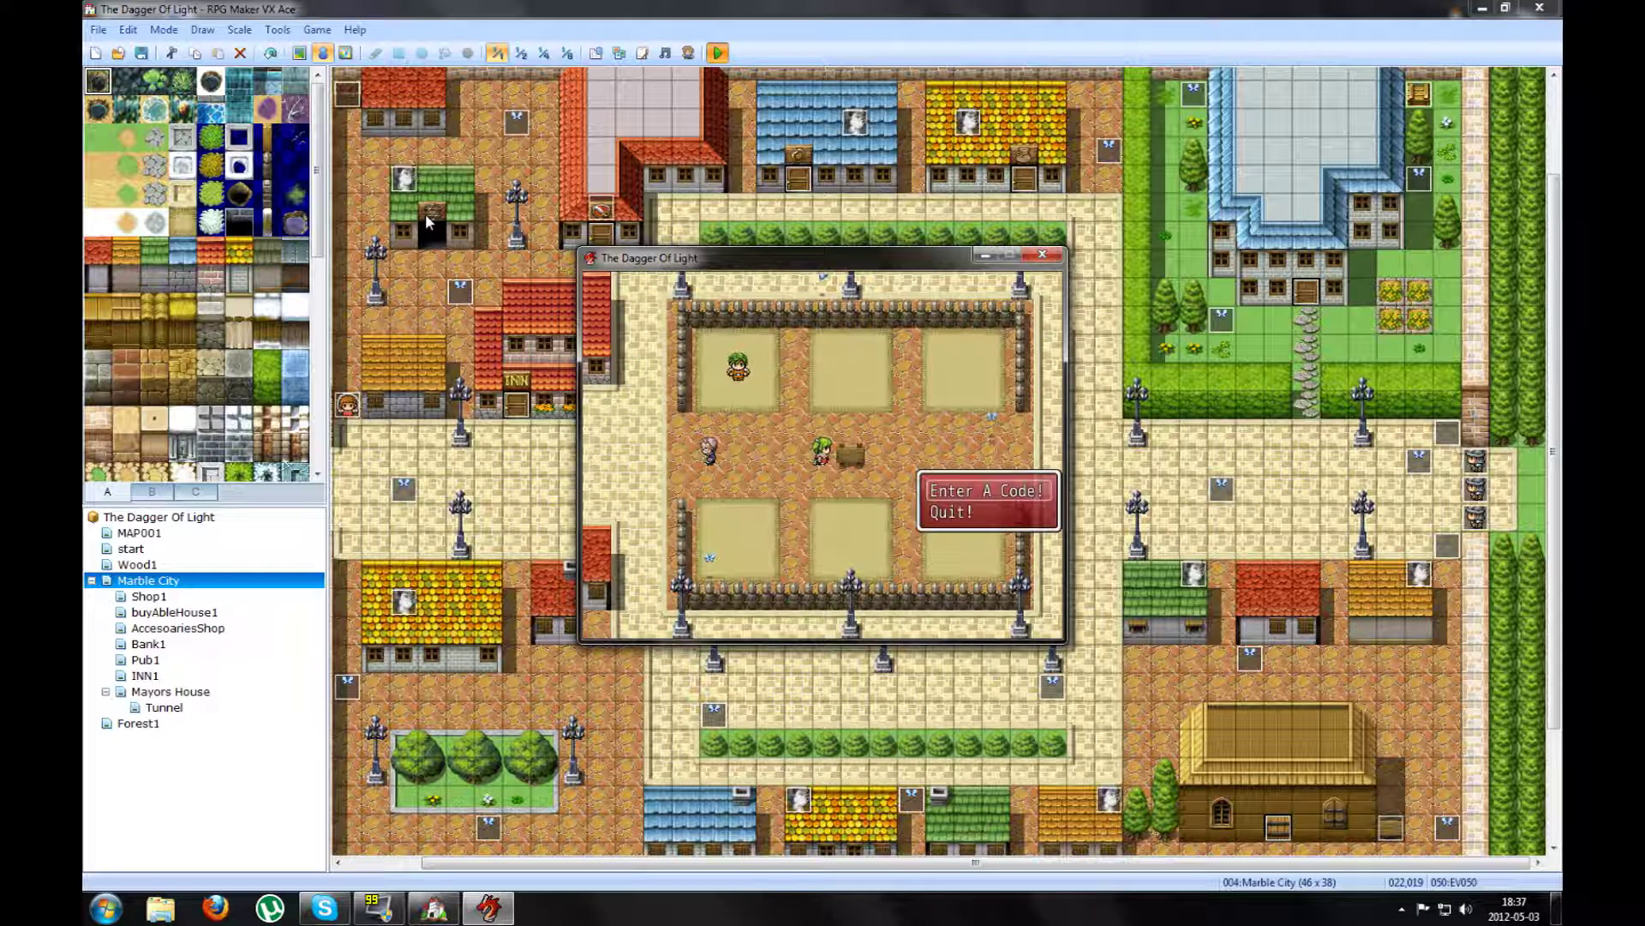
Step: Enter and submit code 999999 at the sign to get the level up
key(Down)
key(Right)
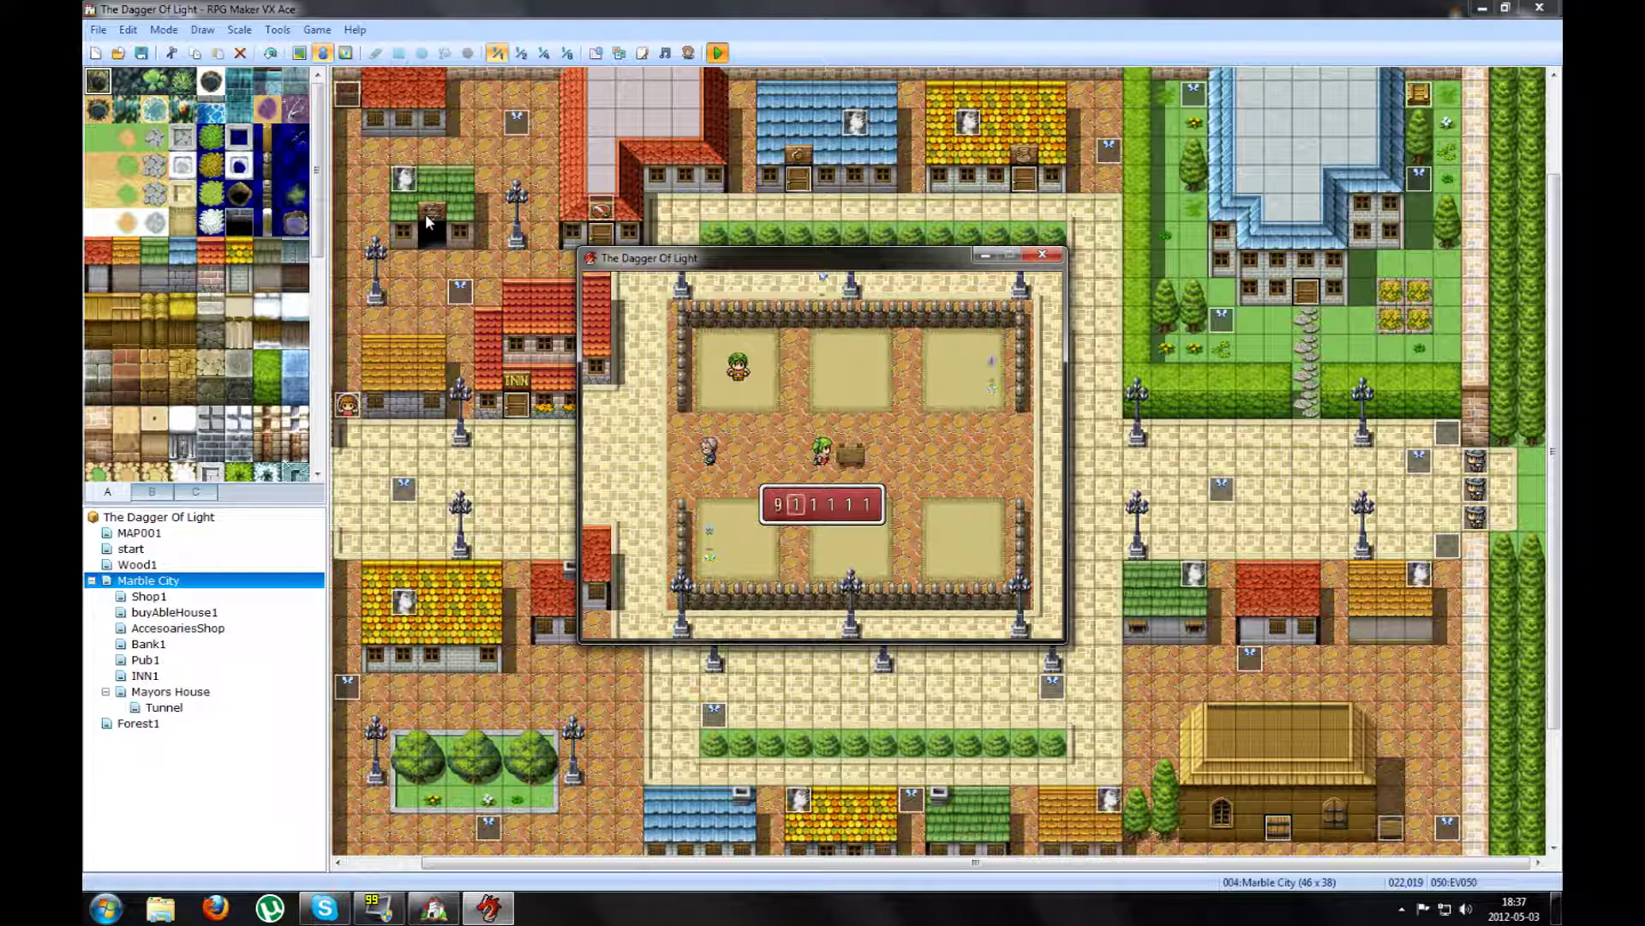
key(Down)
key(Right)
key(Down)
key(Right)
key(Down)
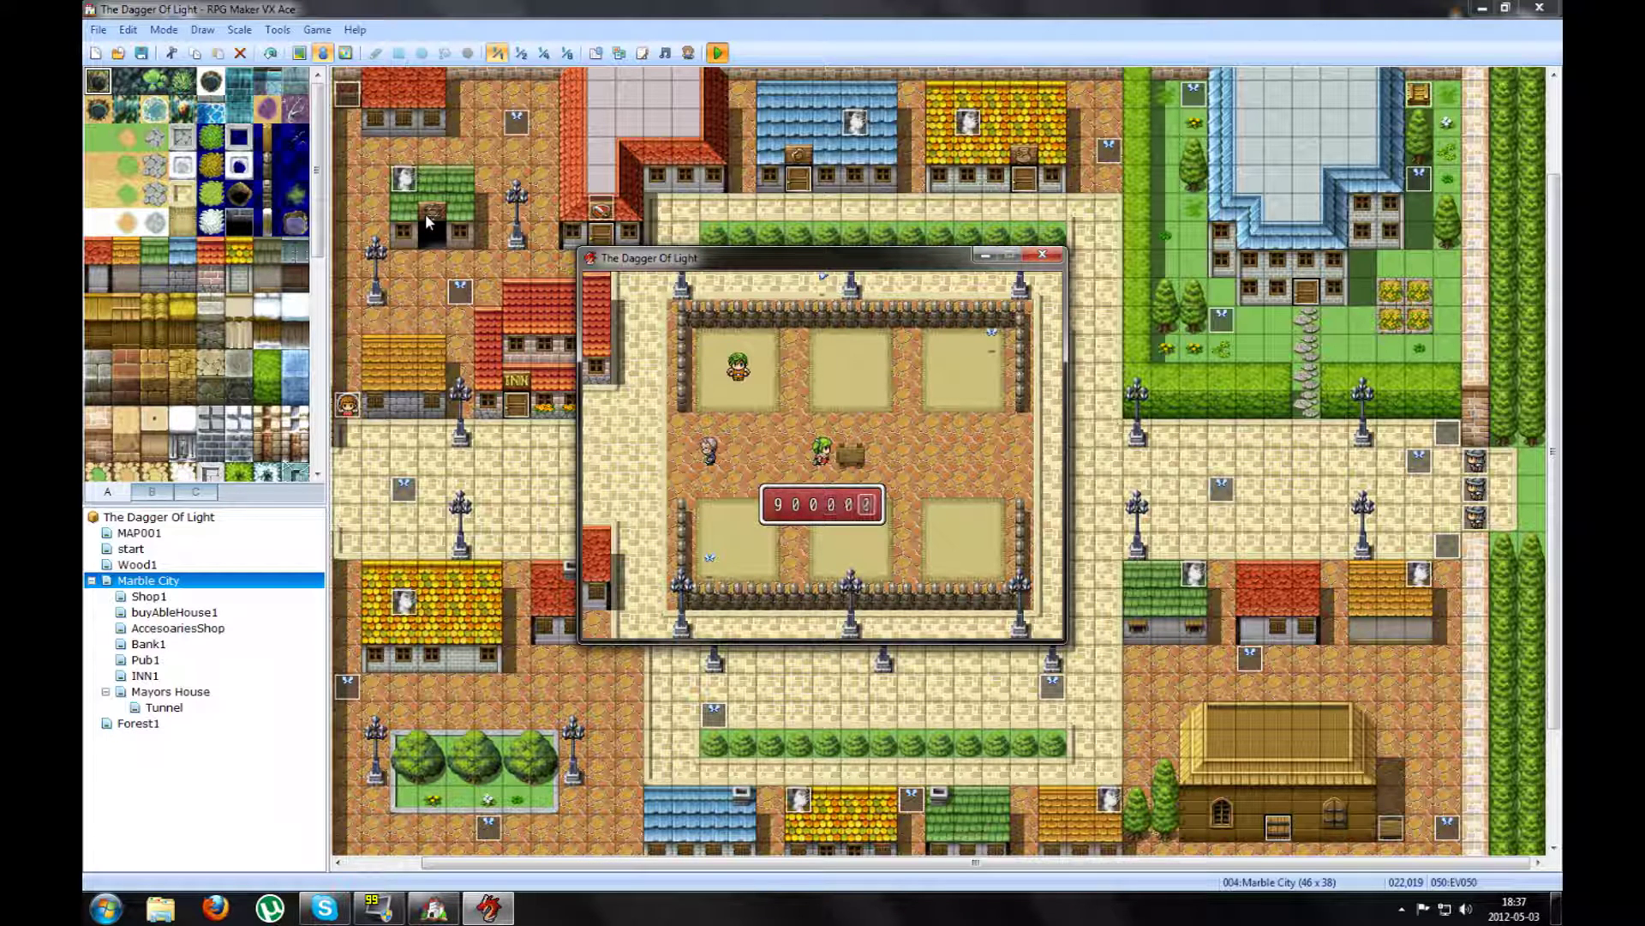
key(Down)
key(Left)
key(Down)
key(Left)
key(Down)
key(Left)
key(Down)
key(Left)
key(Return)
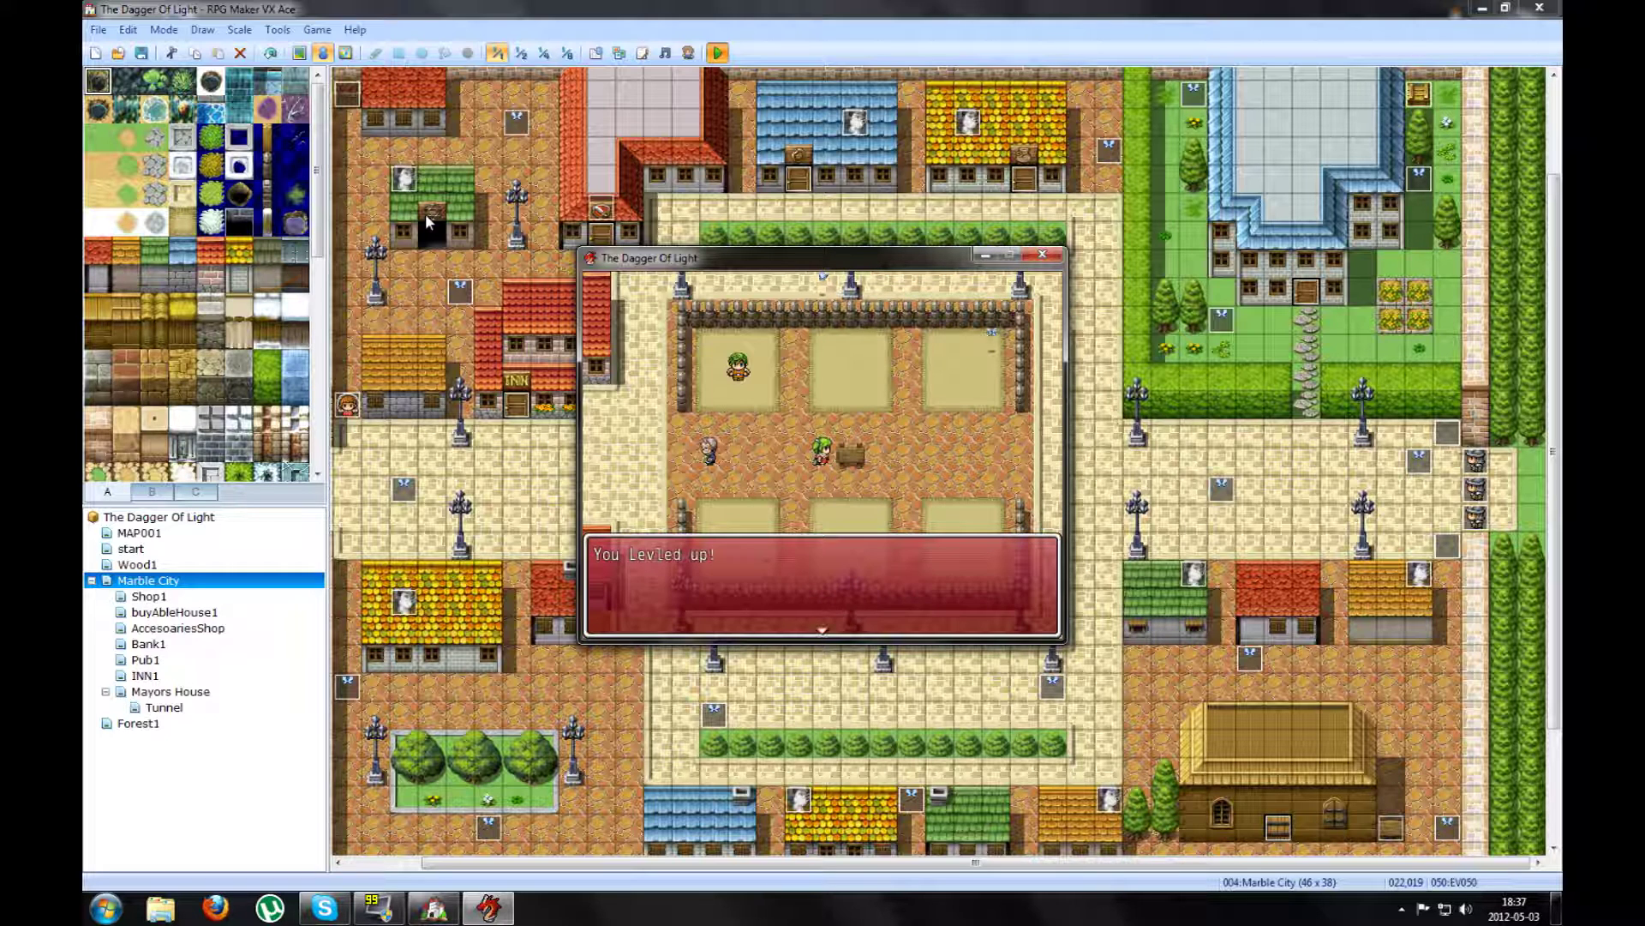
Step: Check the hero's new level in the menu, then talk to the sign again and dismiss the level-up message
key(Return)
key(Left)
key(Escape)
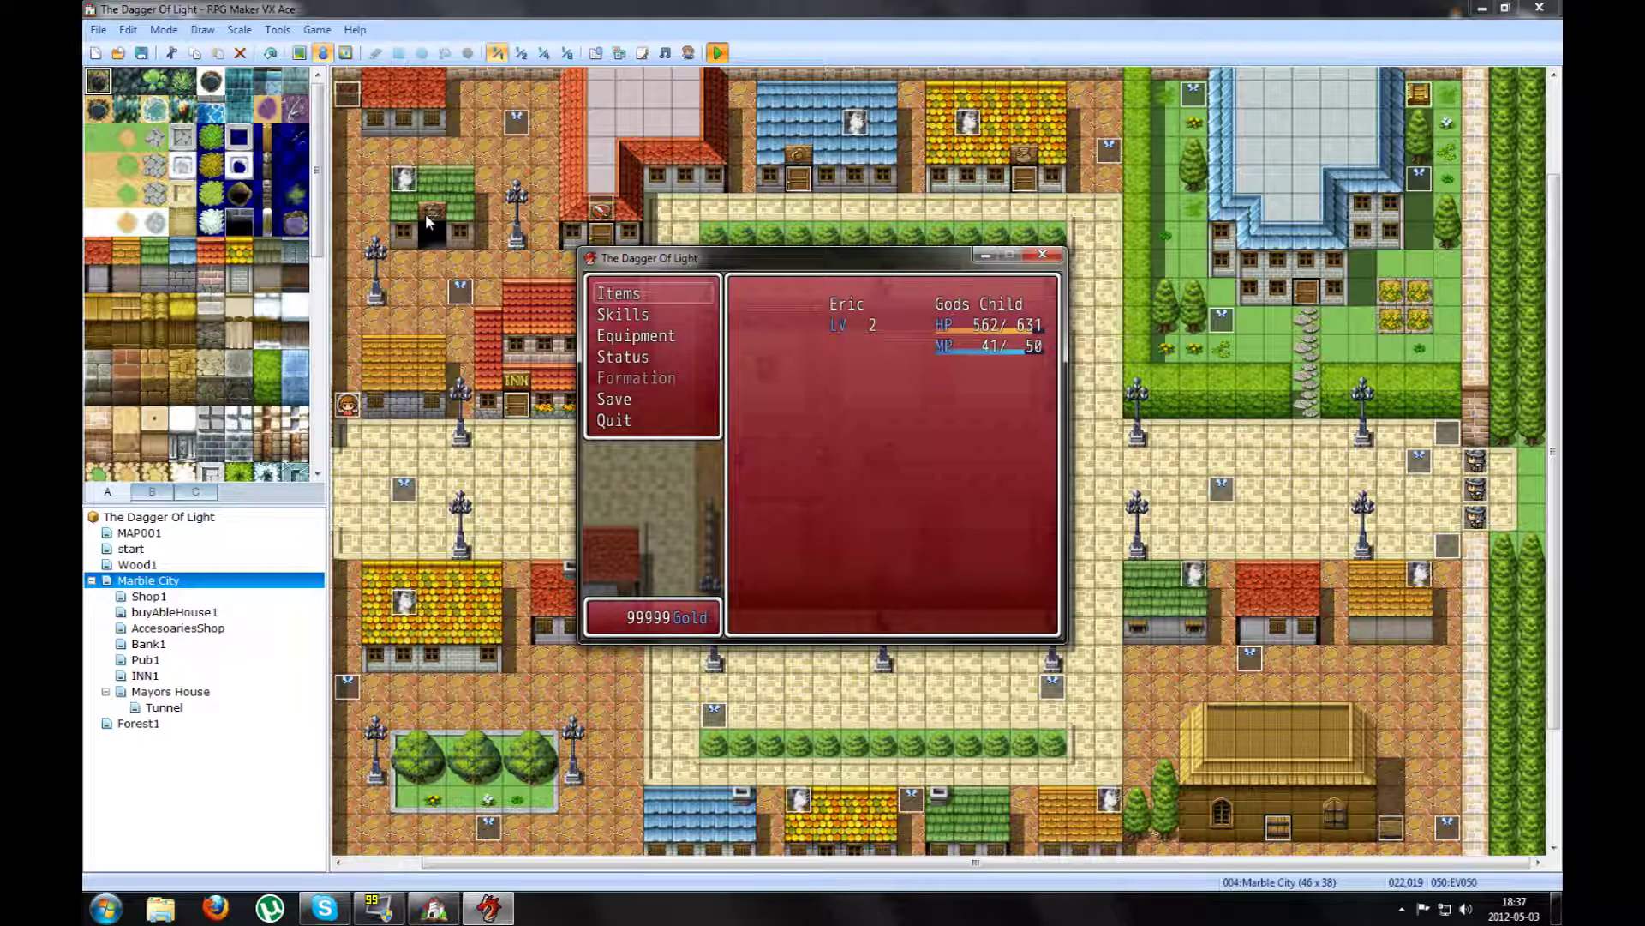
key(Escape)
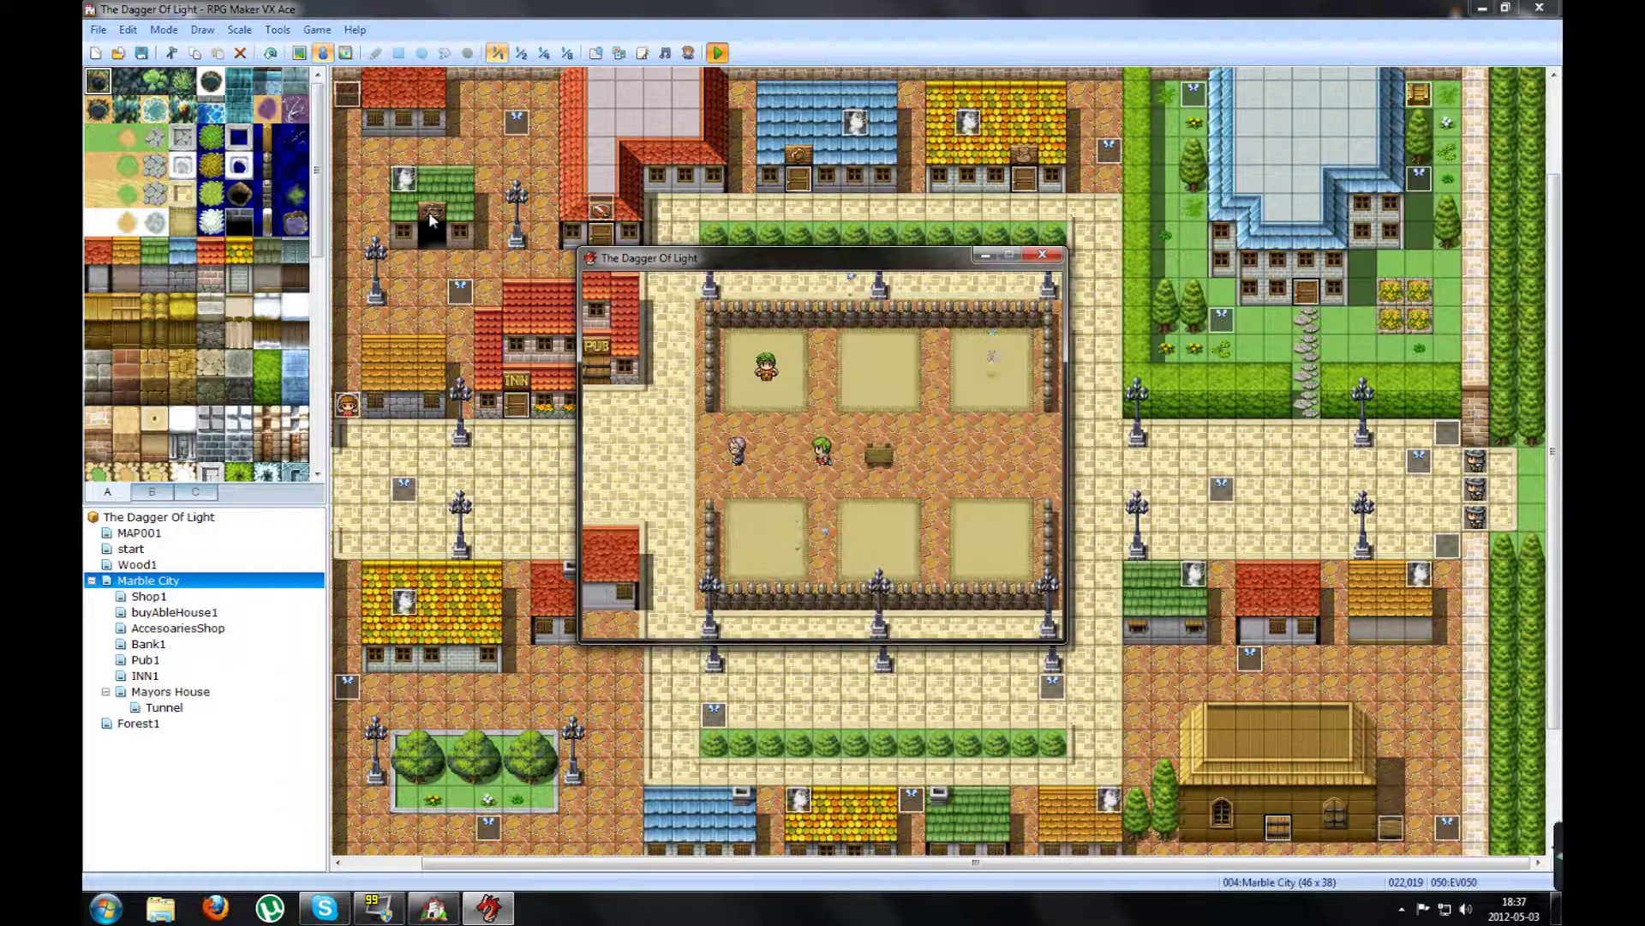
key(Right)
key(Return)
key(Return)
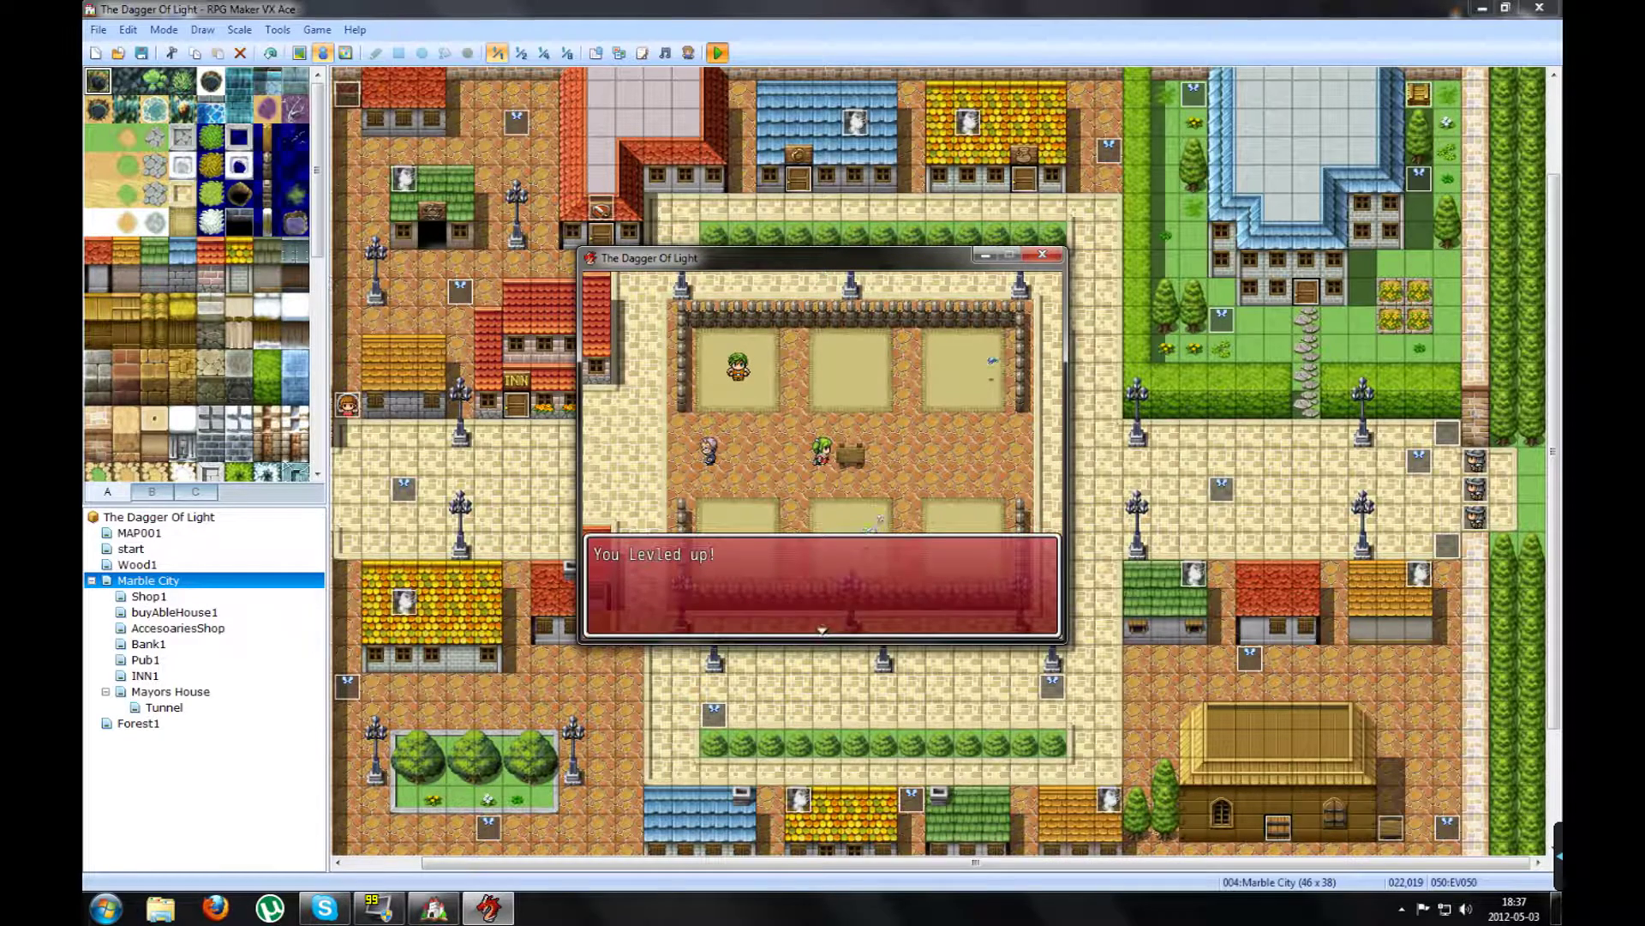
key(Return)
click(1042, 253)
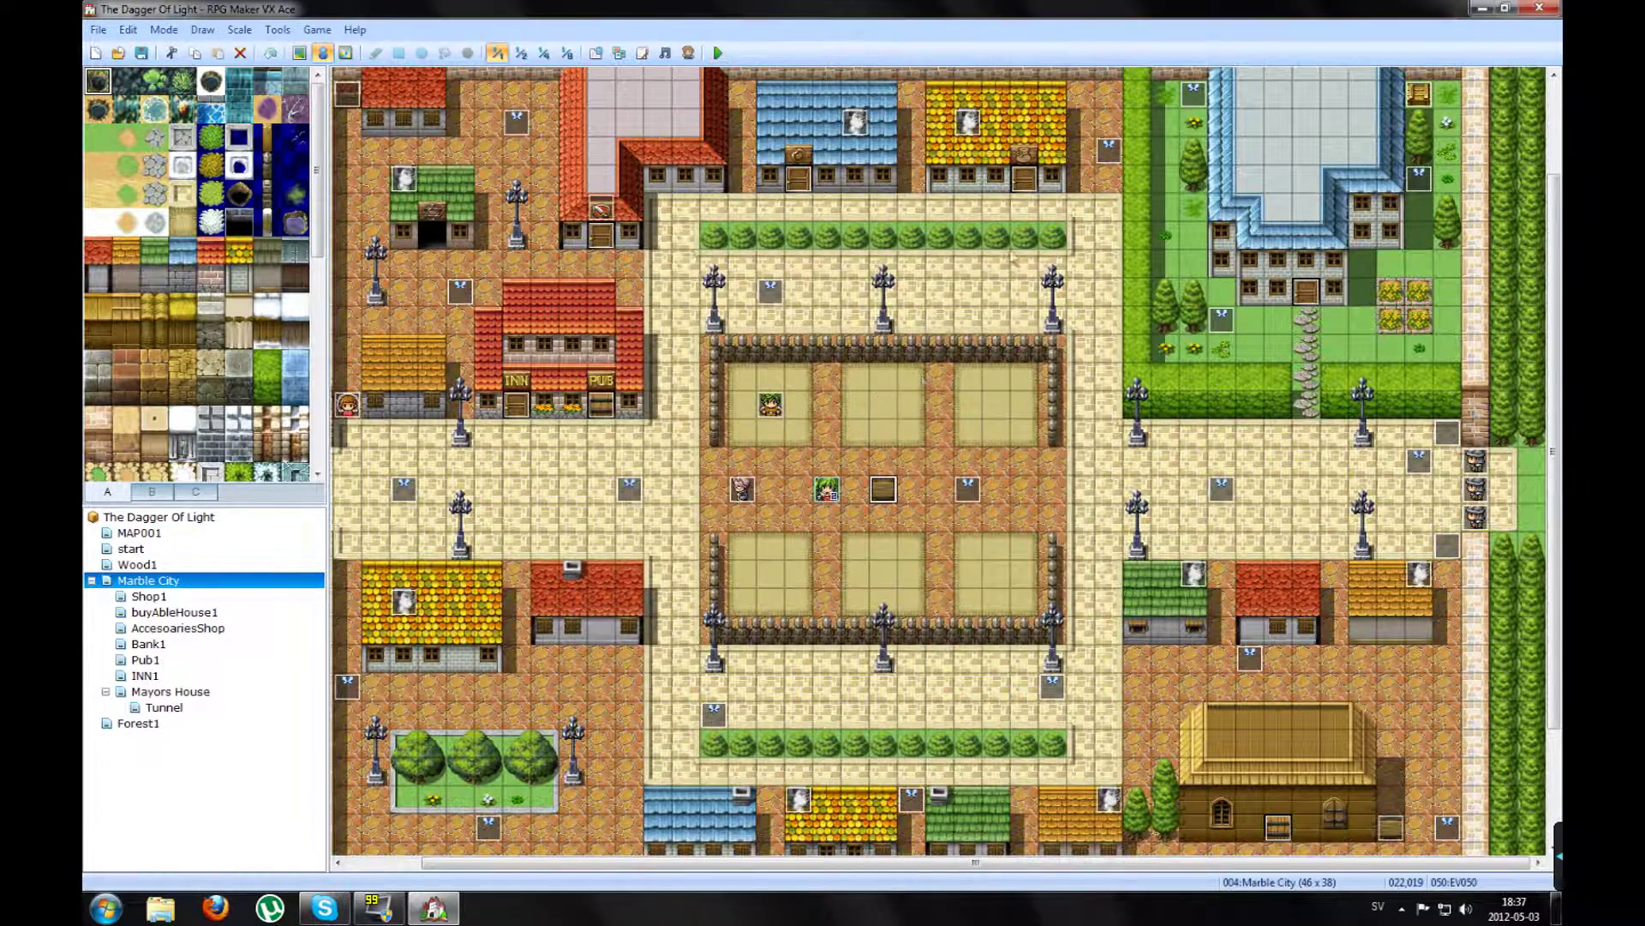
double_click(883, 488)
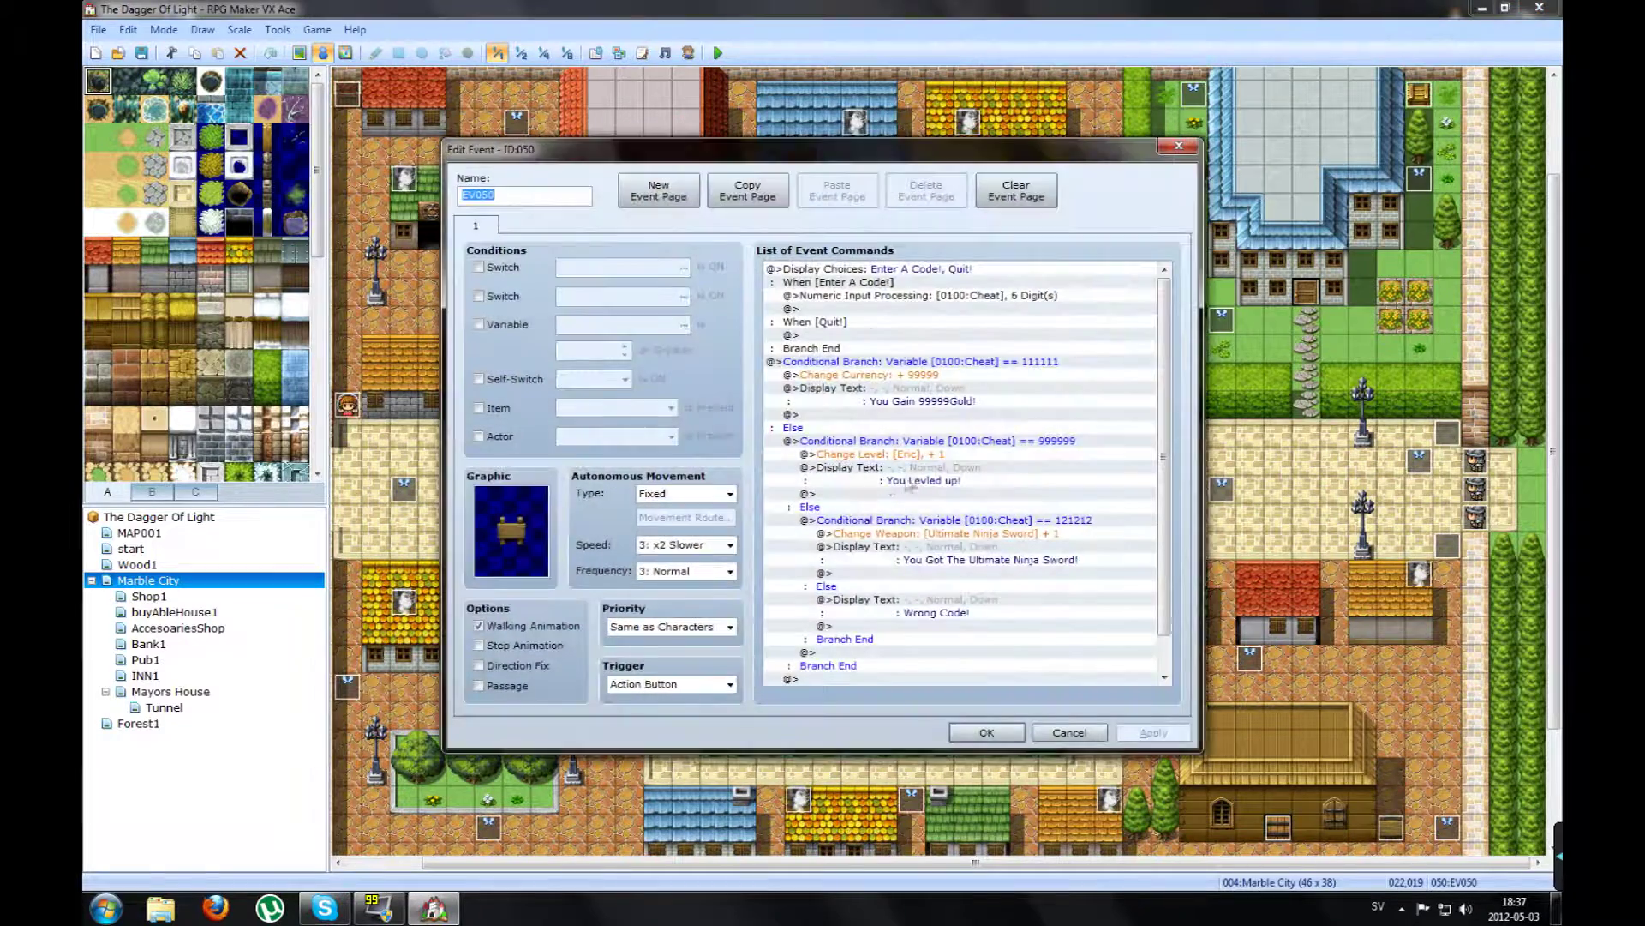
click(873, 283)
click(821, 362)
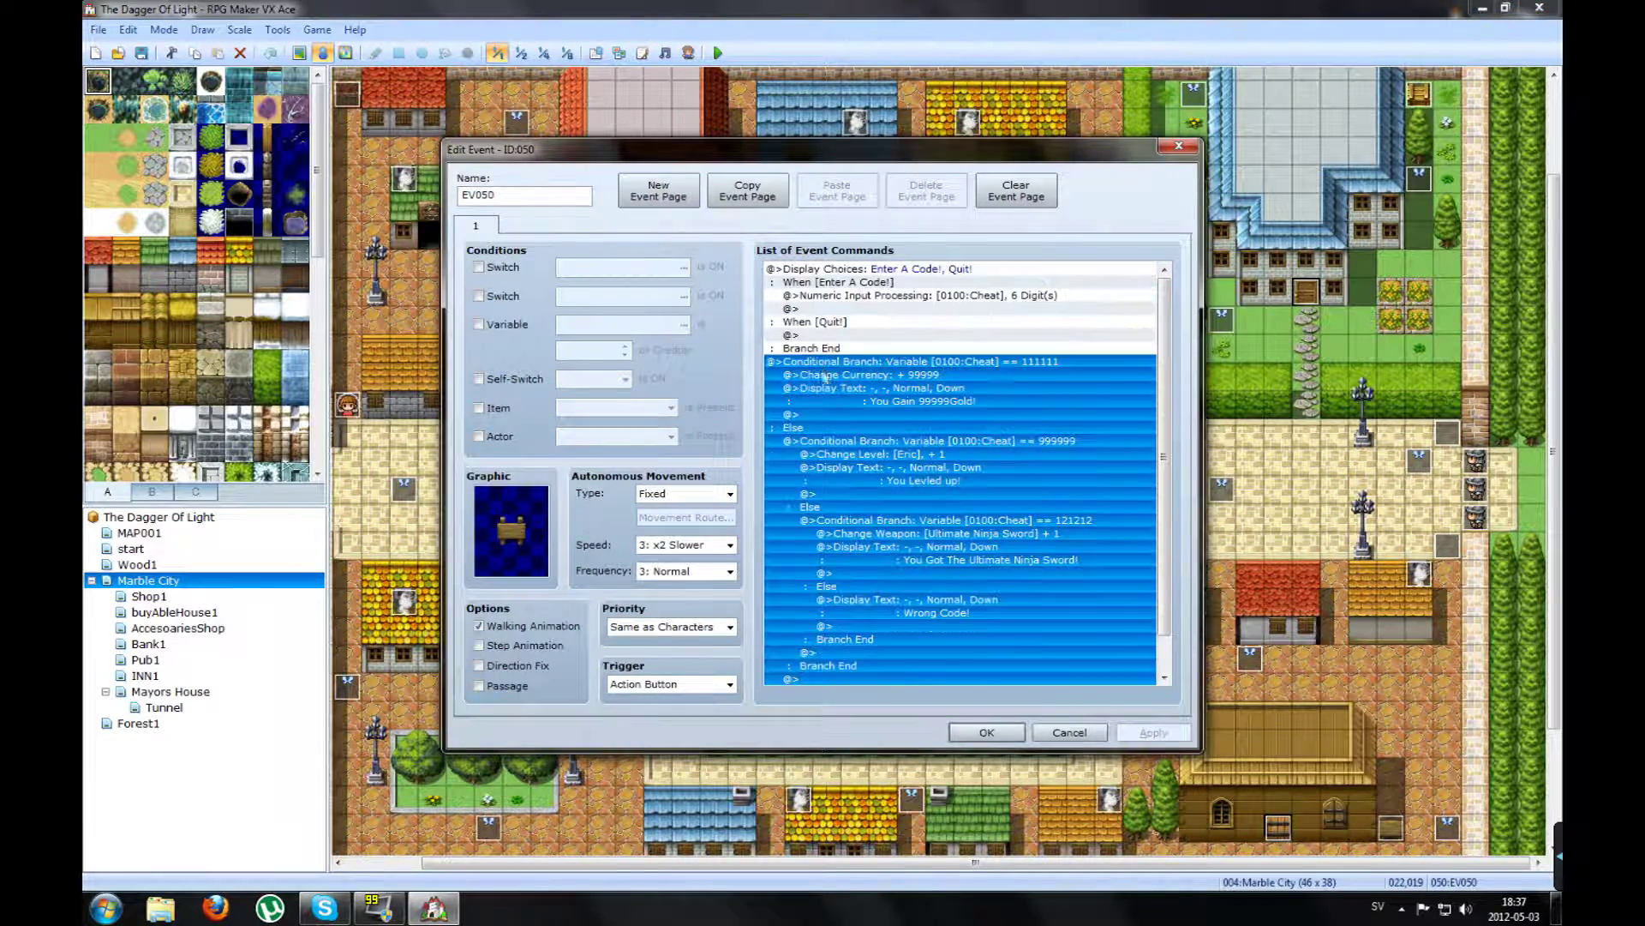
click(886, 275)
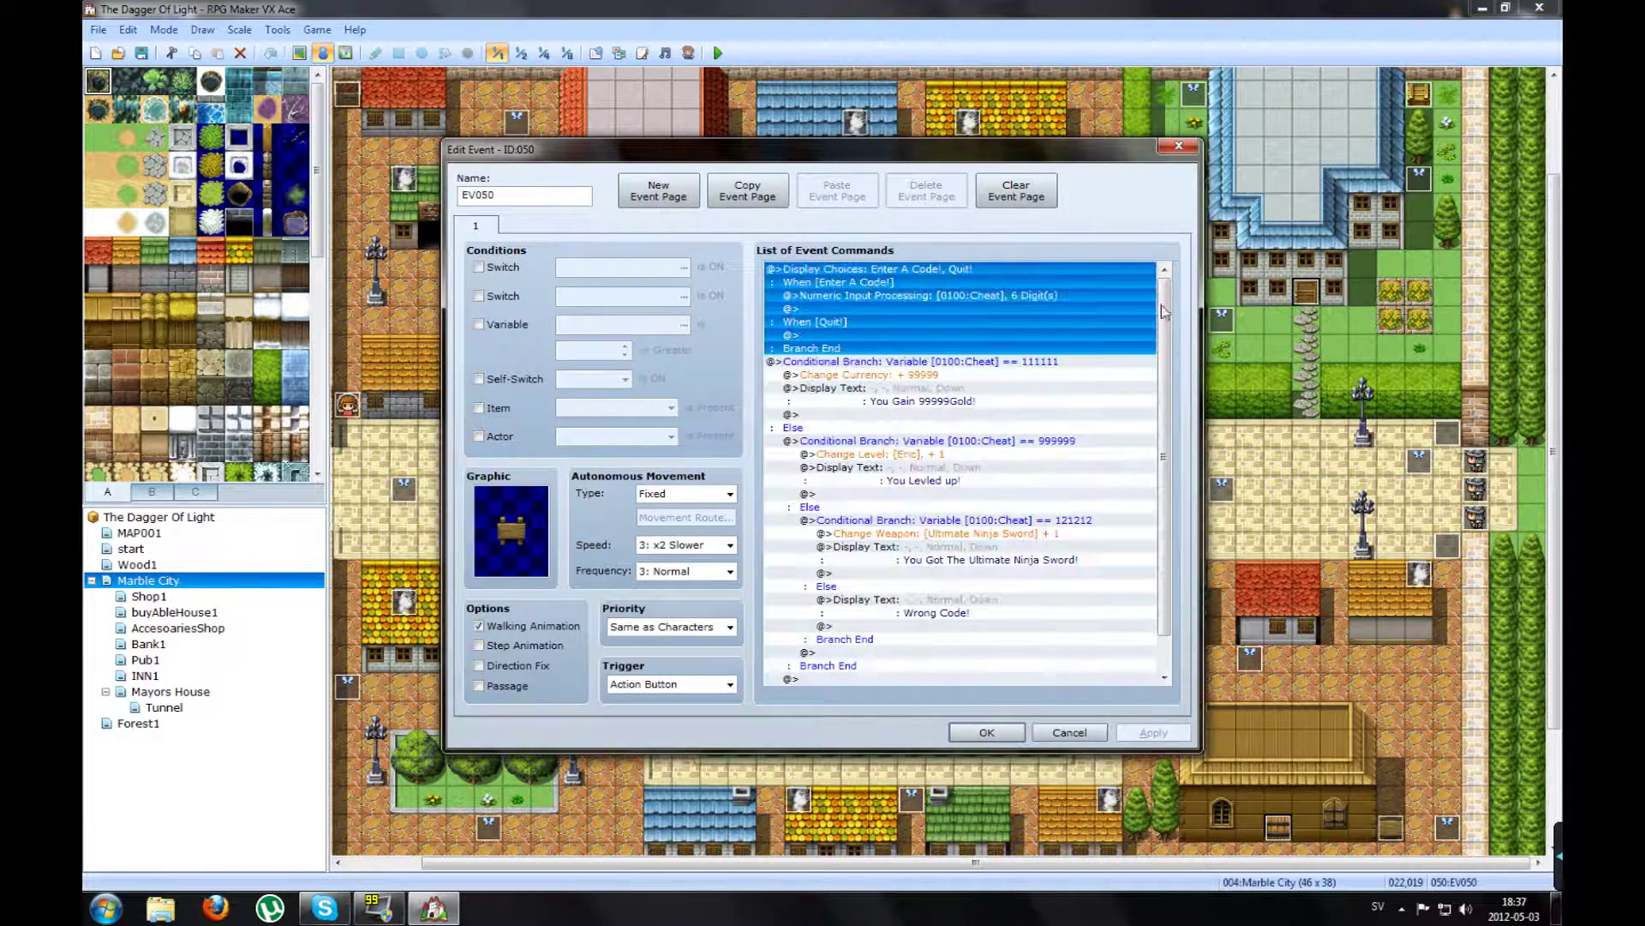
mouse_move(1164, 311)
mouse_down()
mouse_move(1164, 339)
mouse_move(1164, 310)
mouse_up()
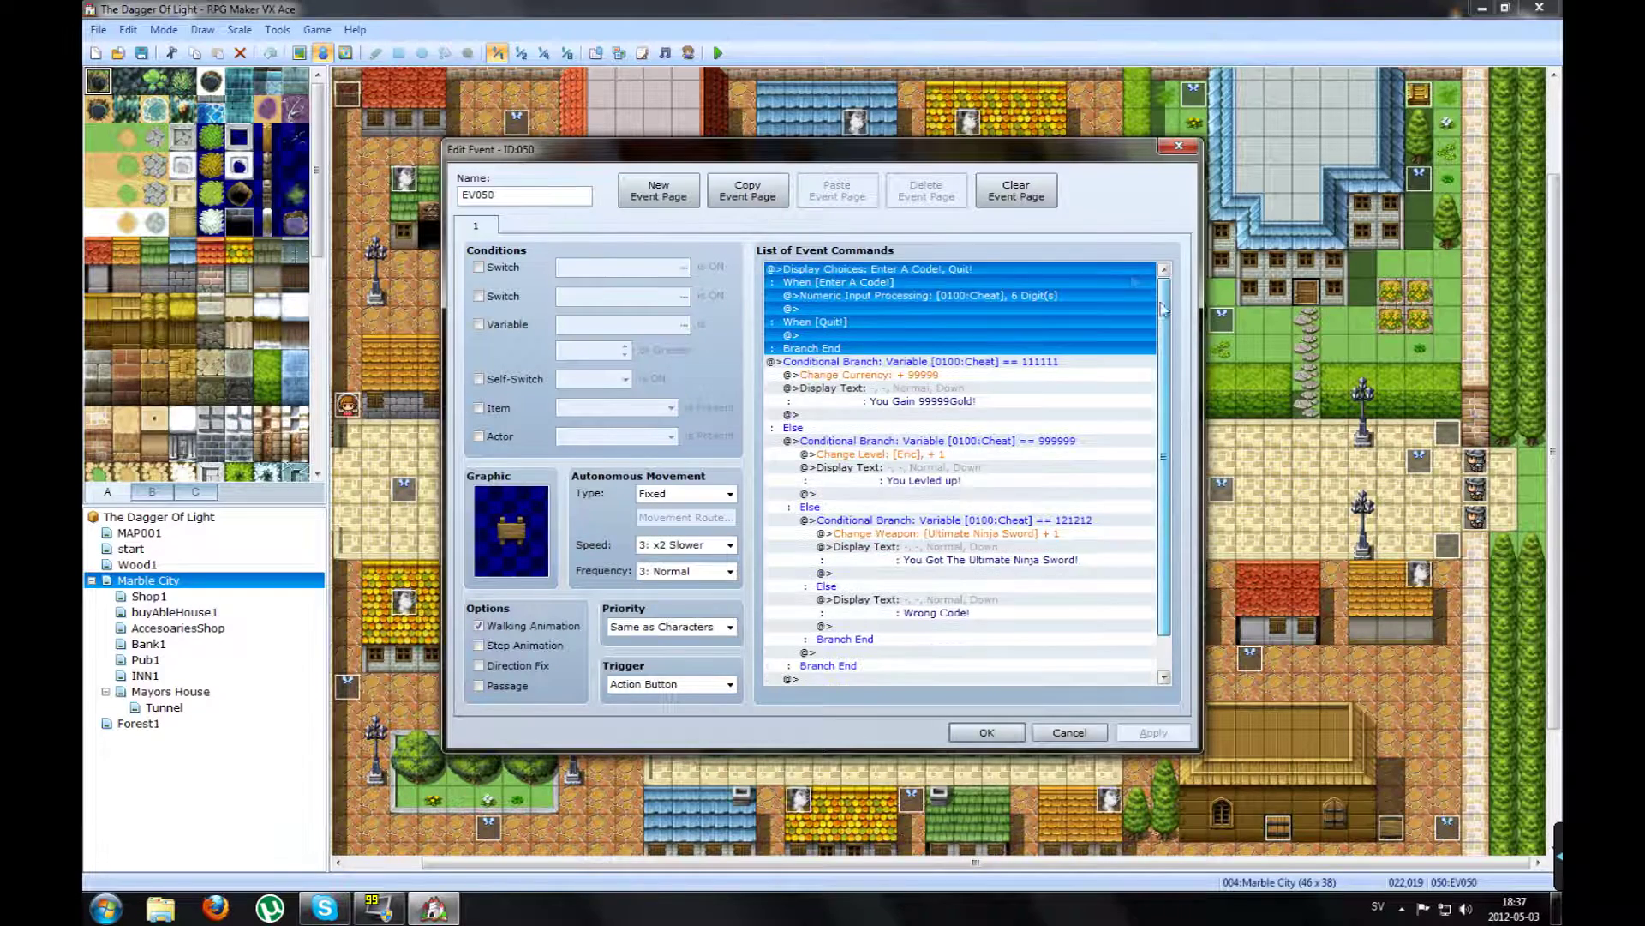
click(825, 282)
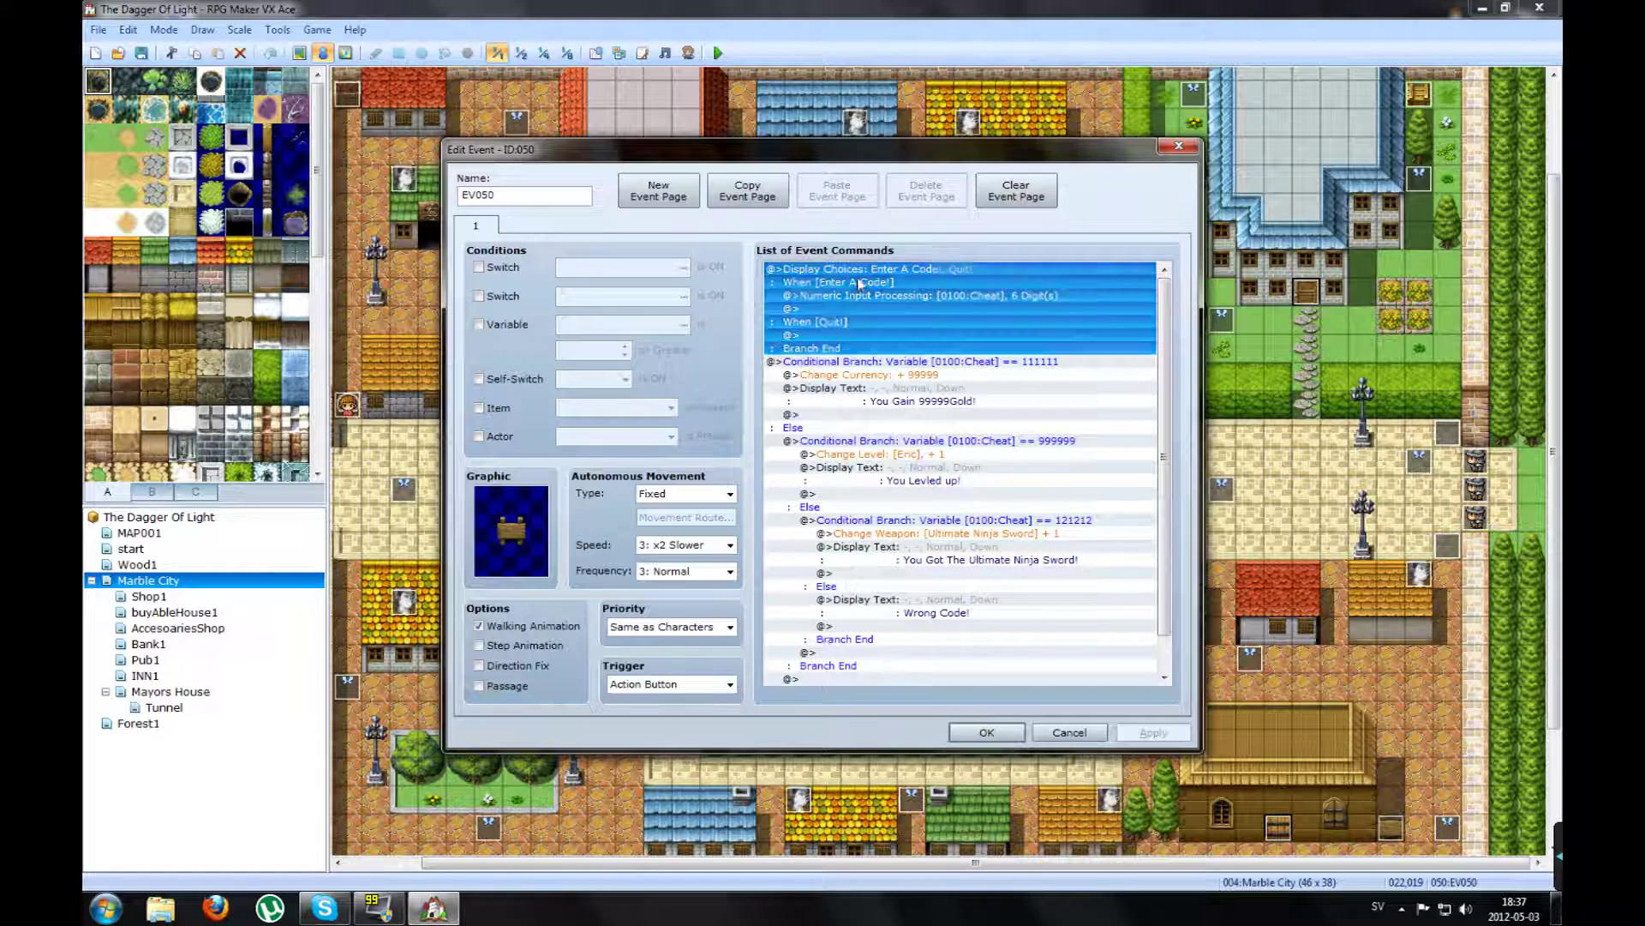
click(806, 323)
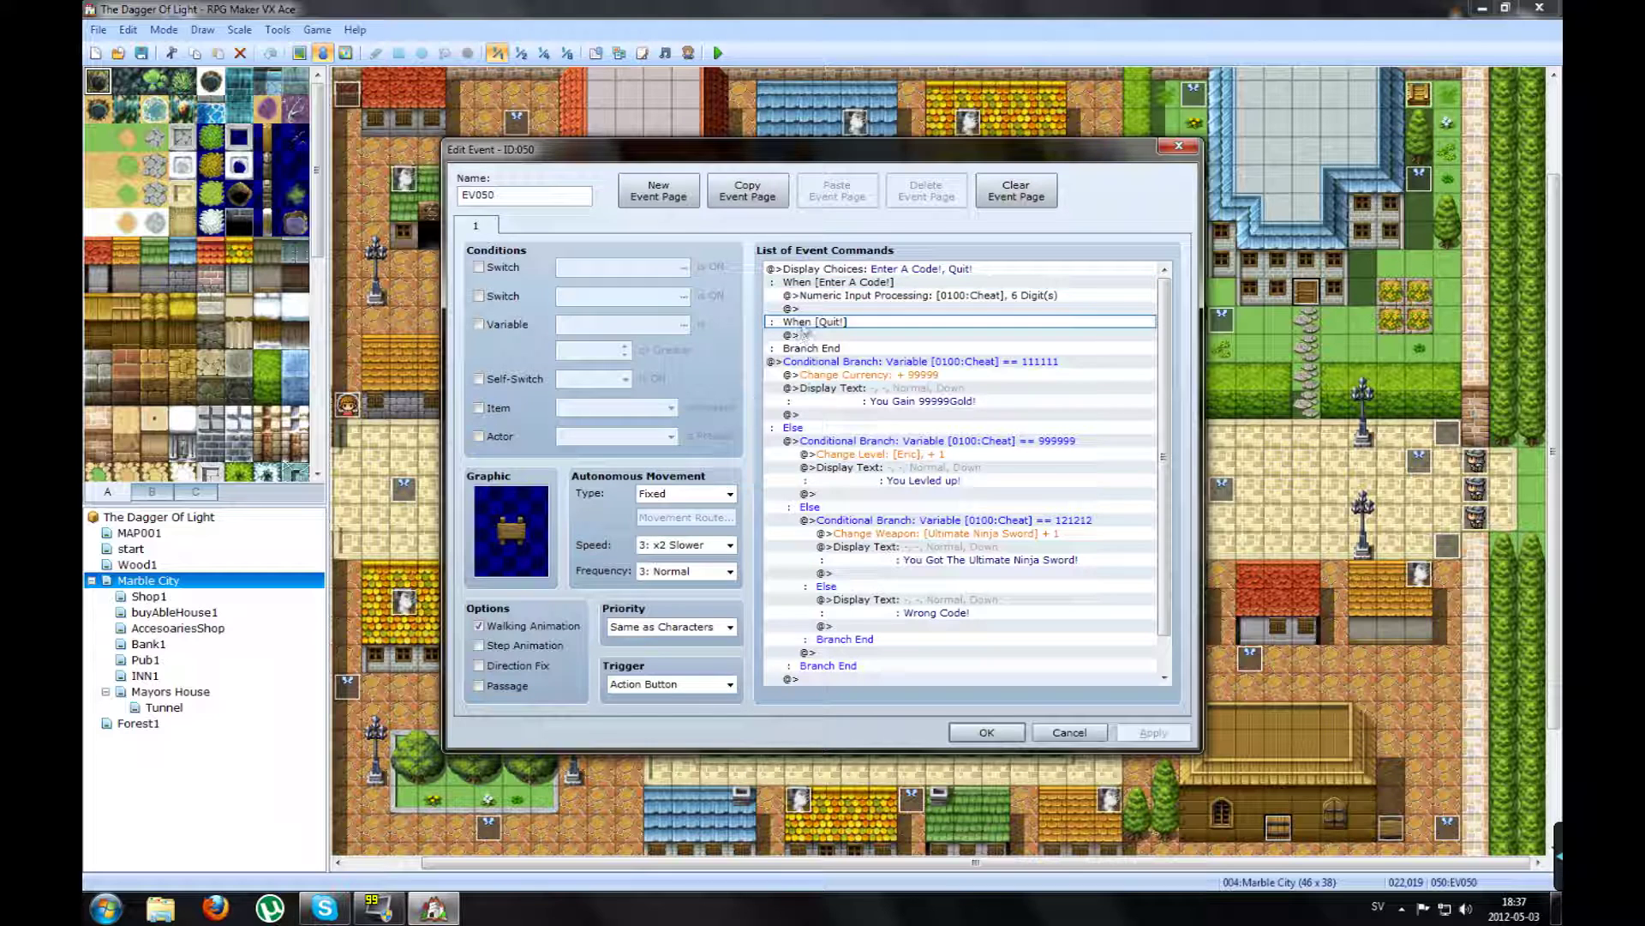
click(804, 336)
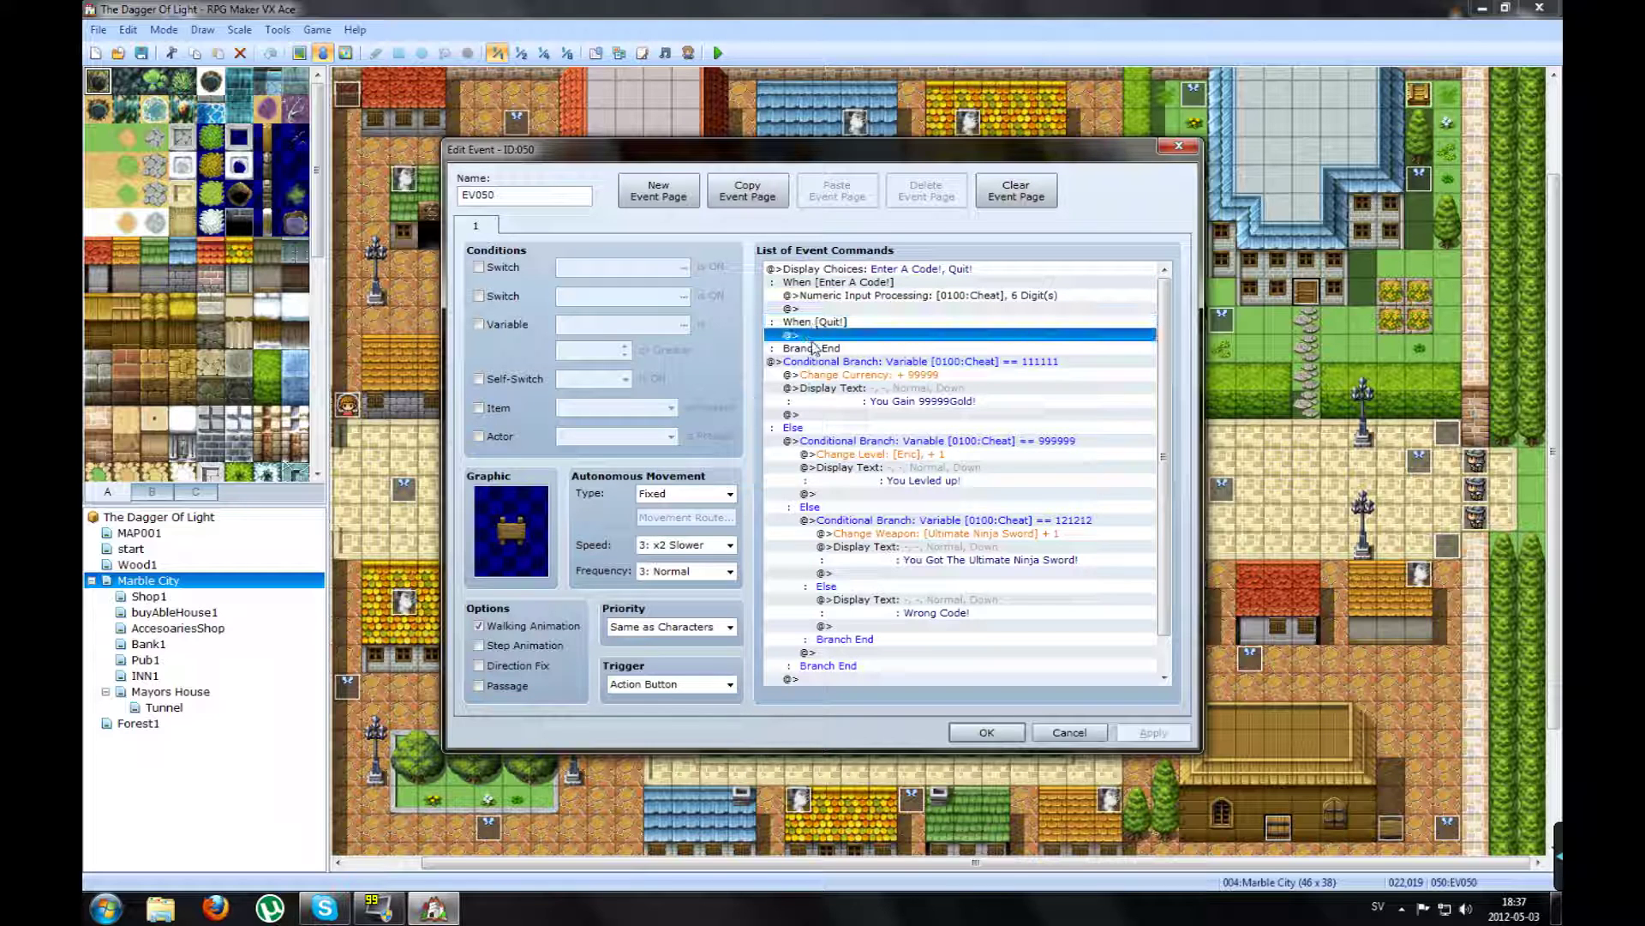
click(838, 363)
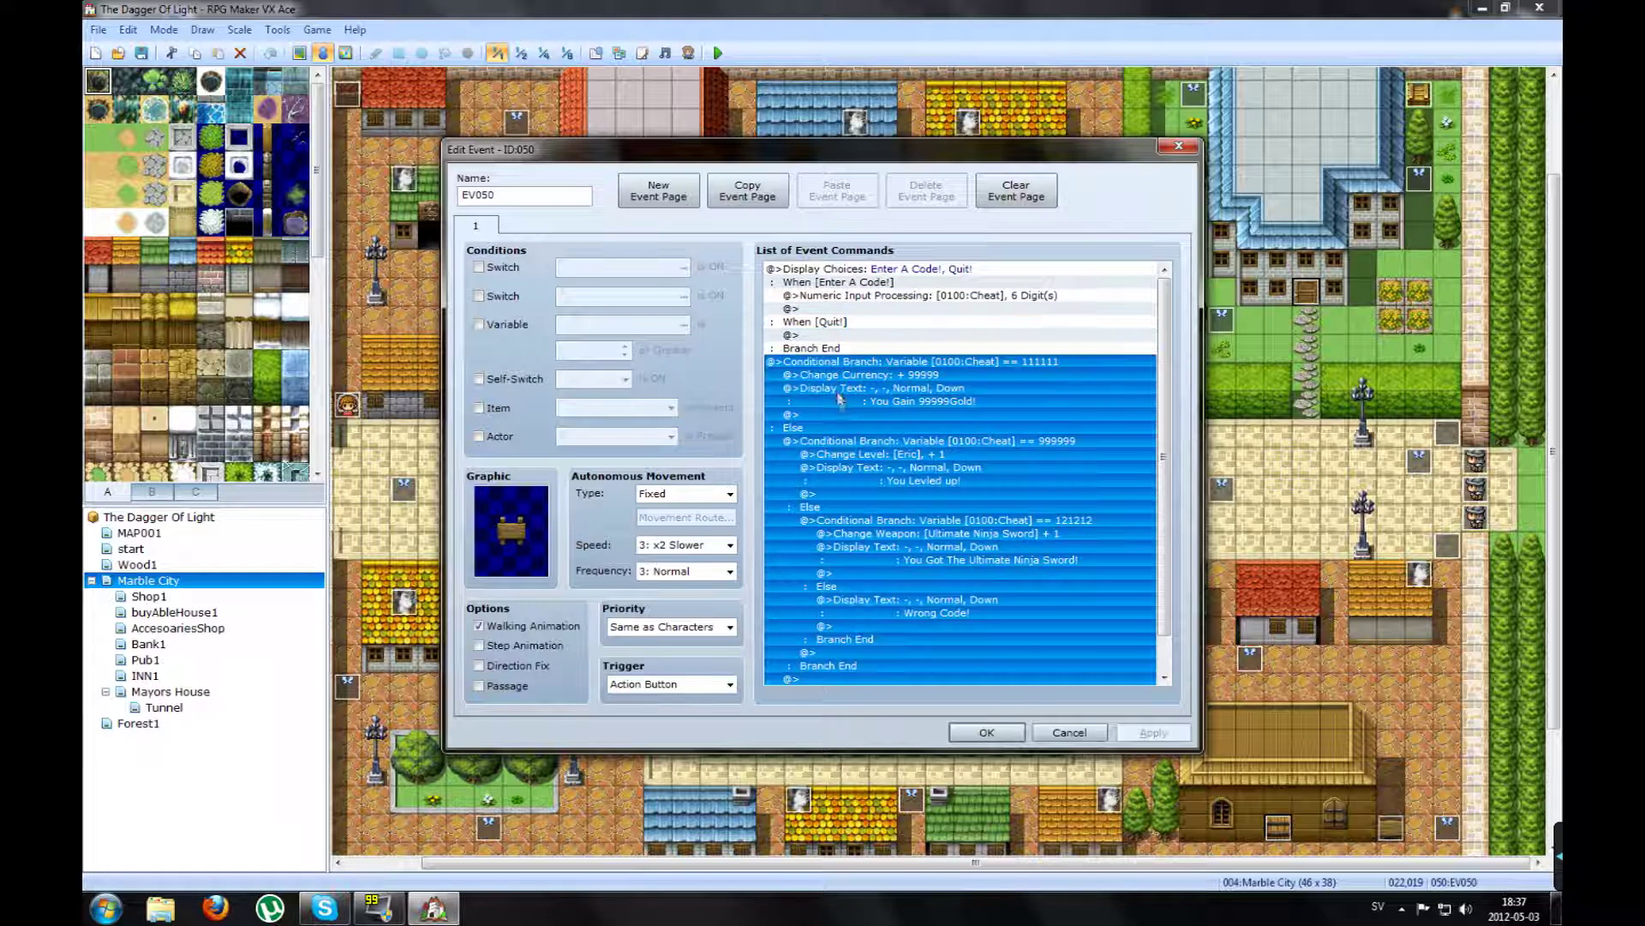
click(857, 427)
scroll(899, 505, down, 1)
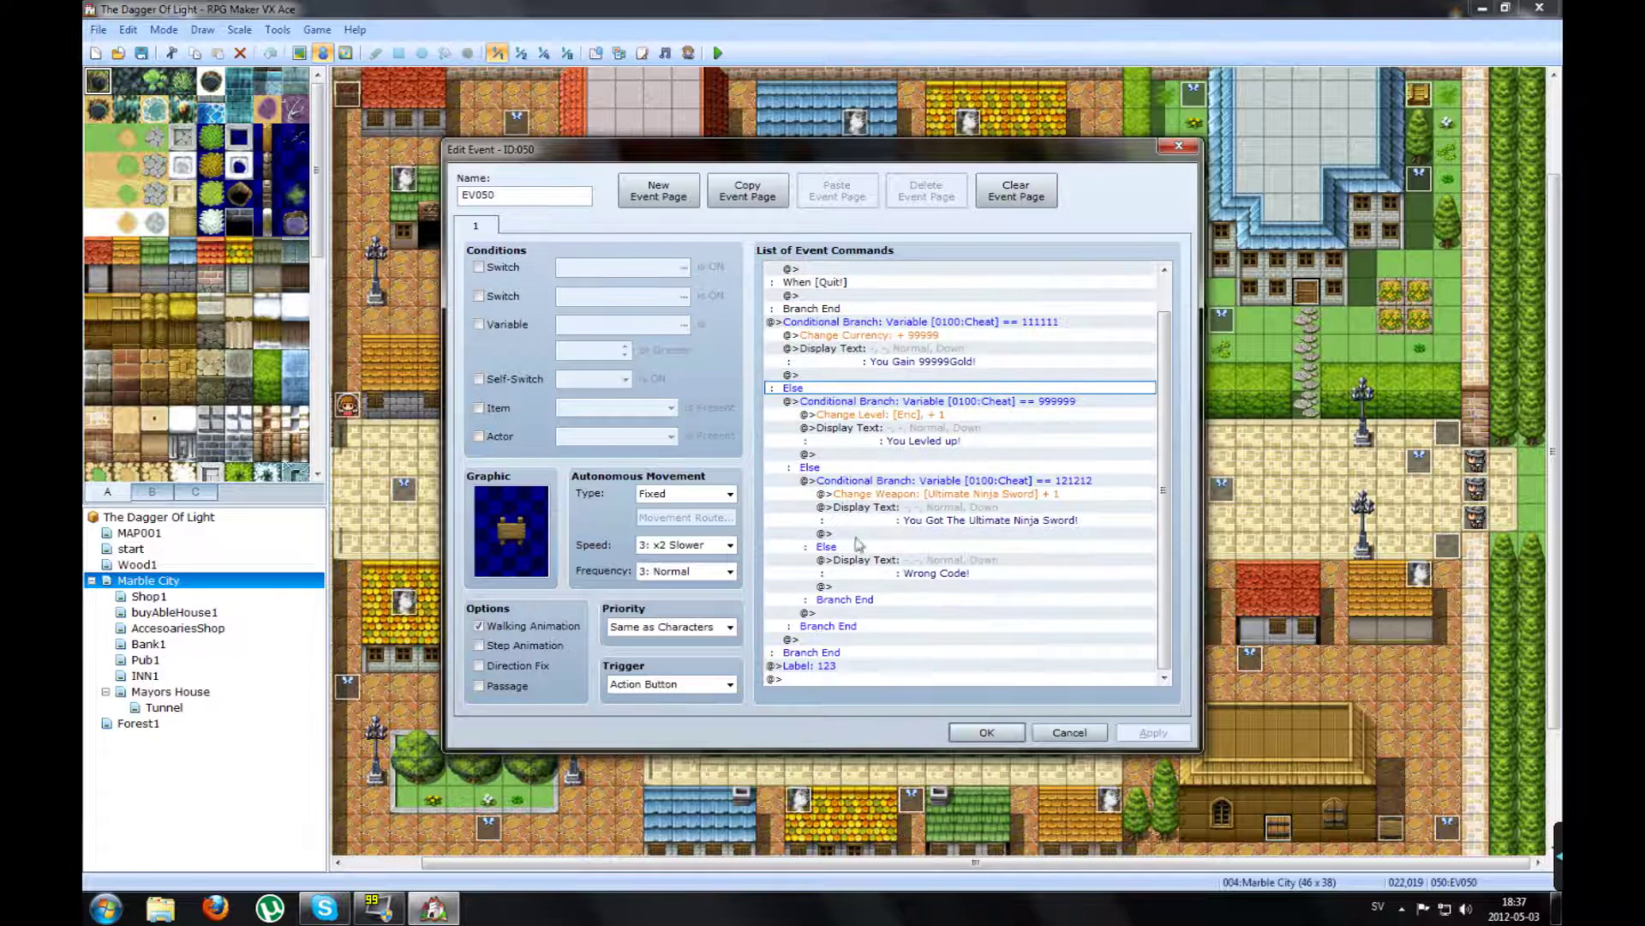
click(815, 669)
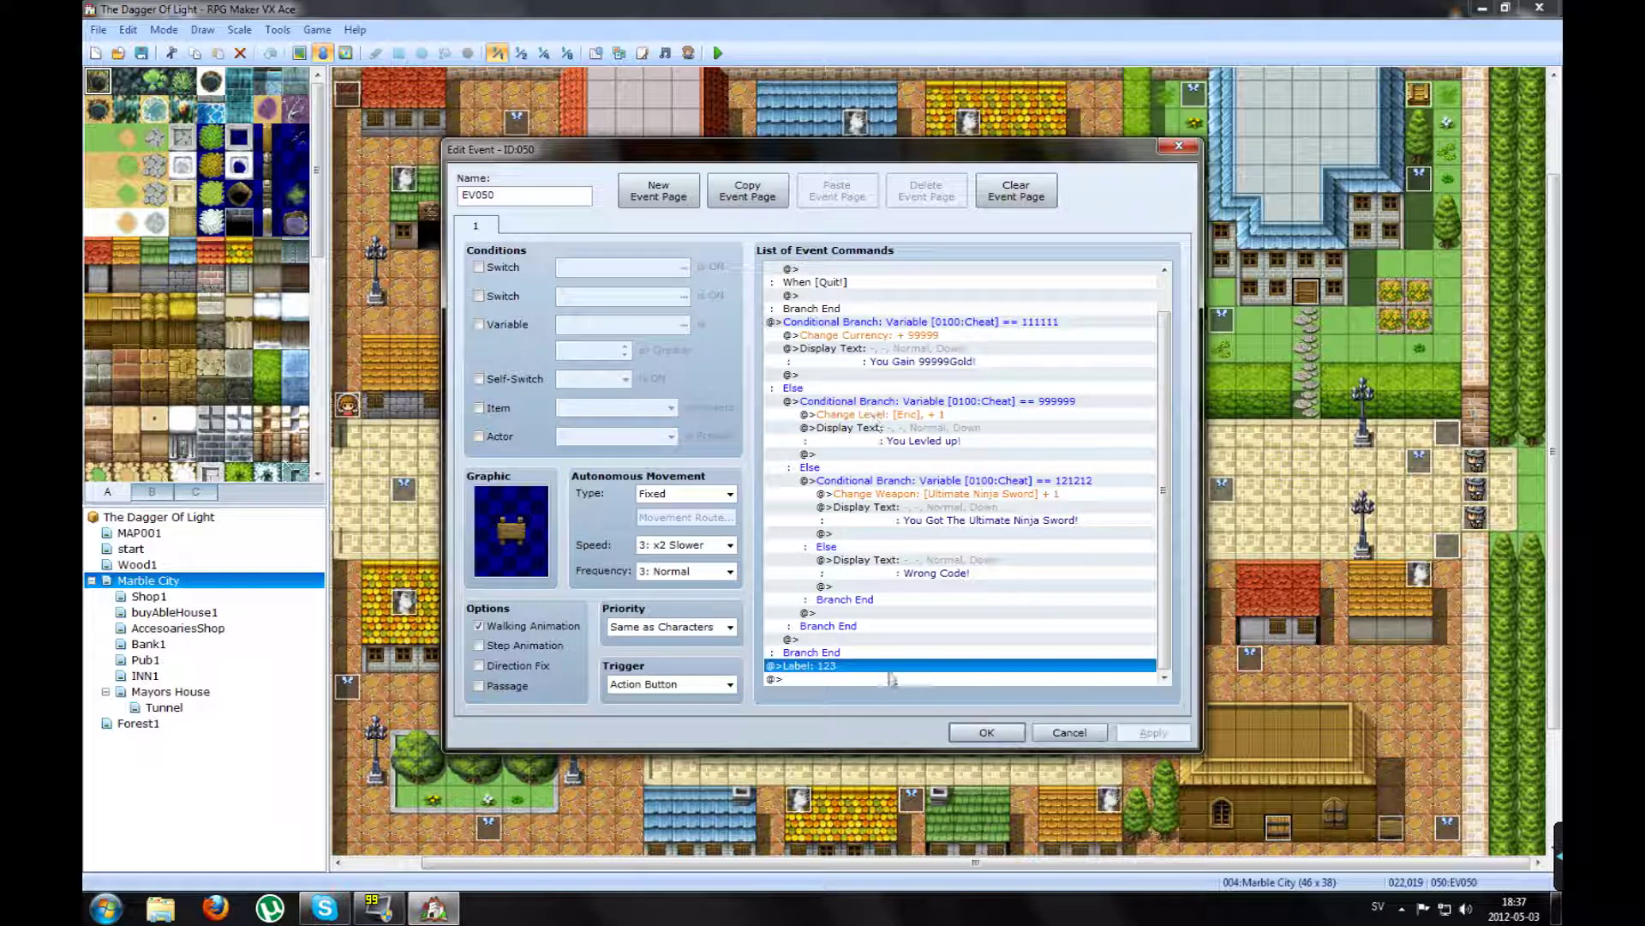
click(833, 548)
click(848, 564)
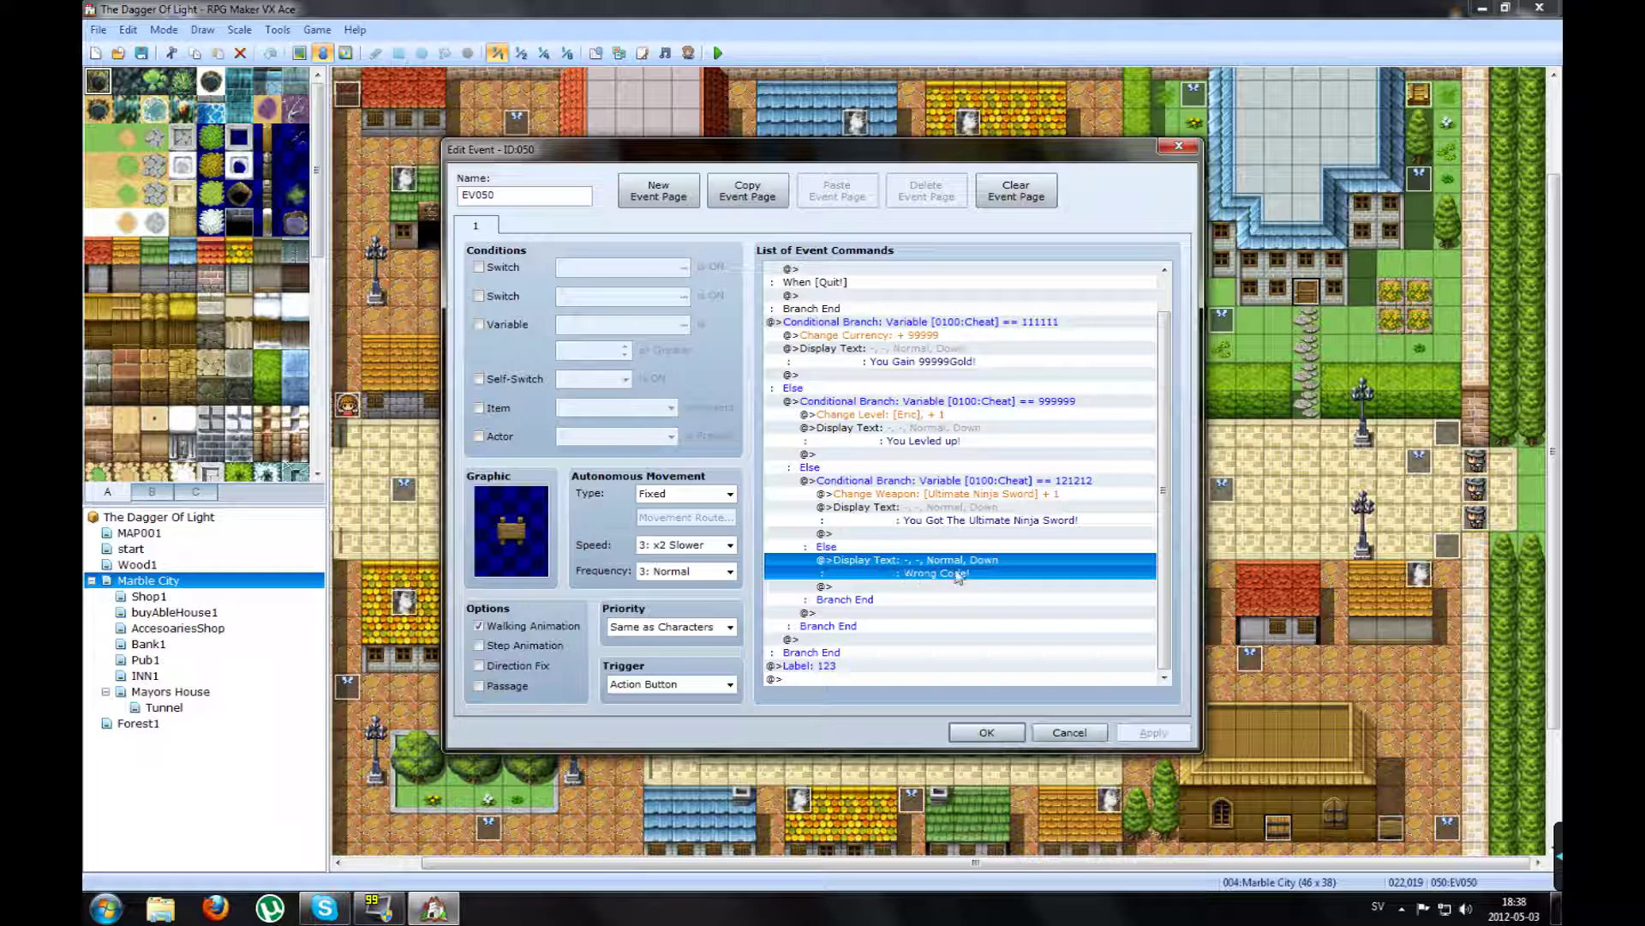
click(848, 429)
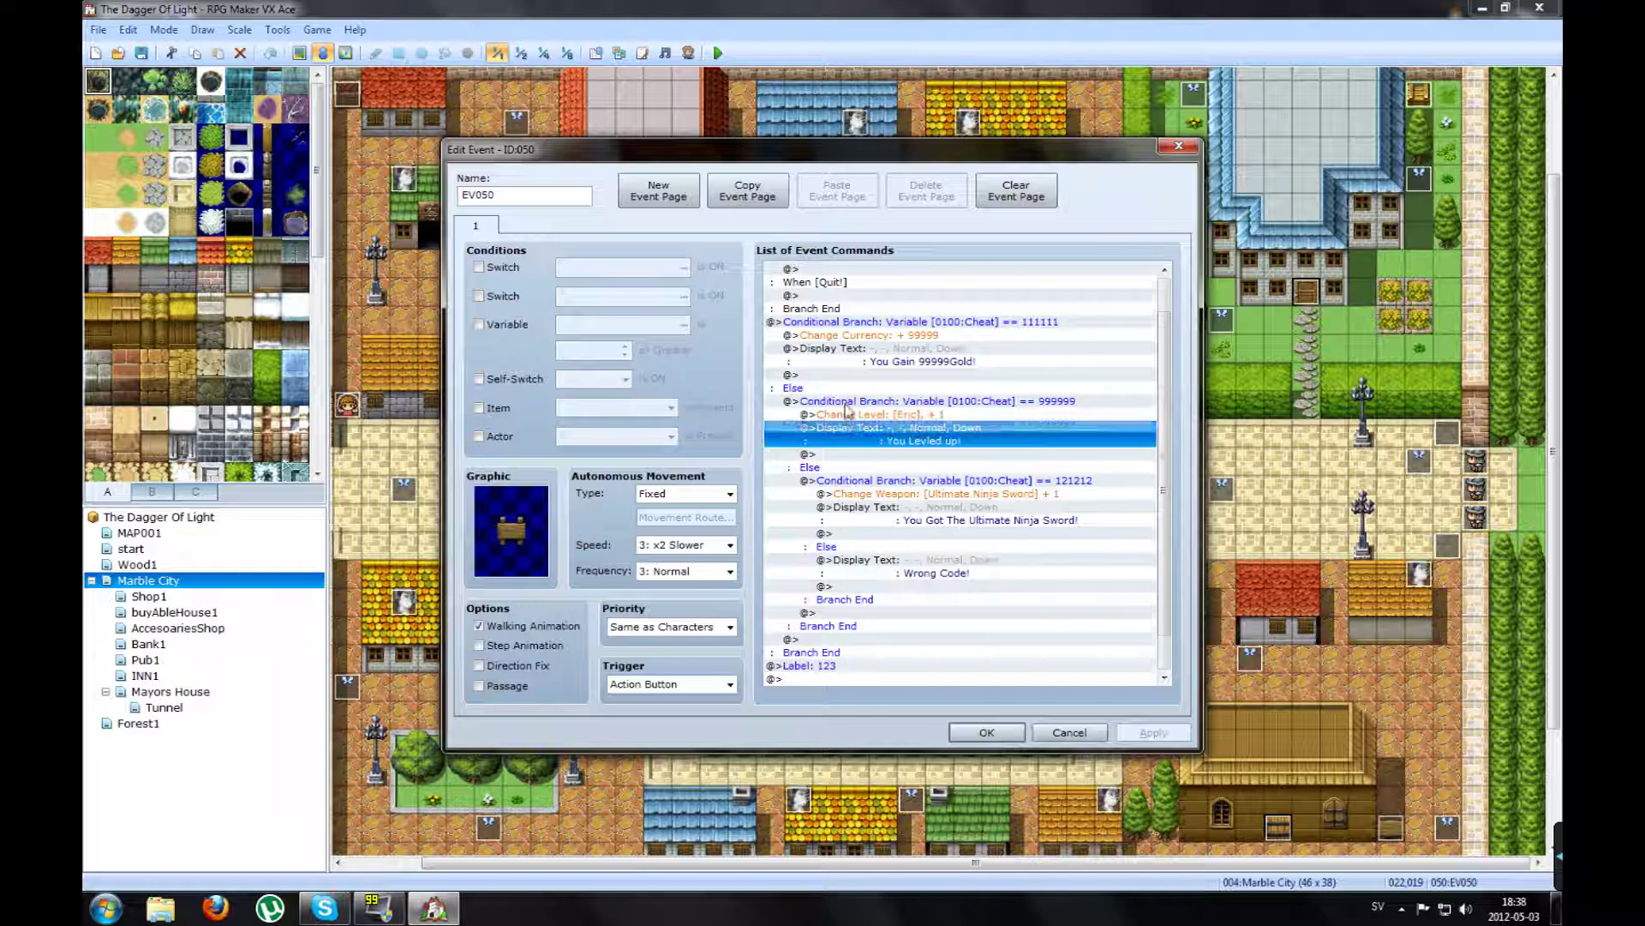
scroll(849, 411, up, 1)
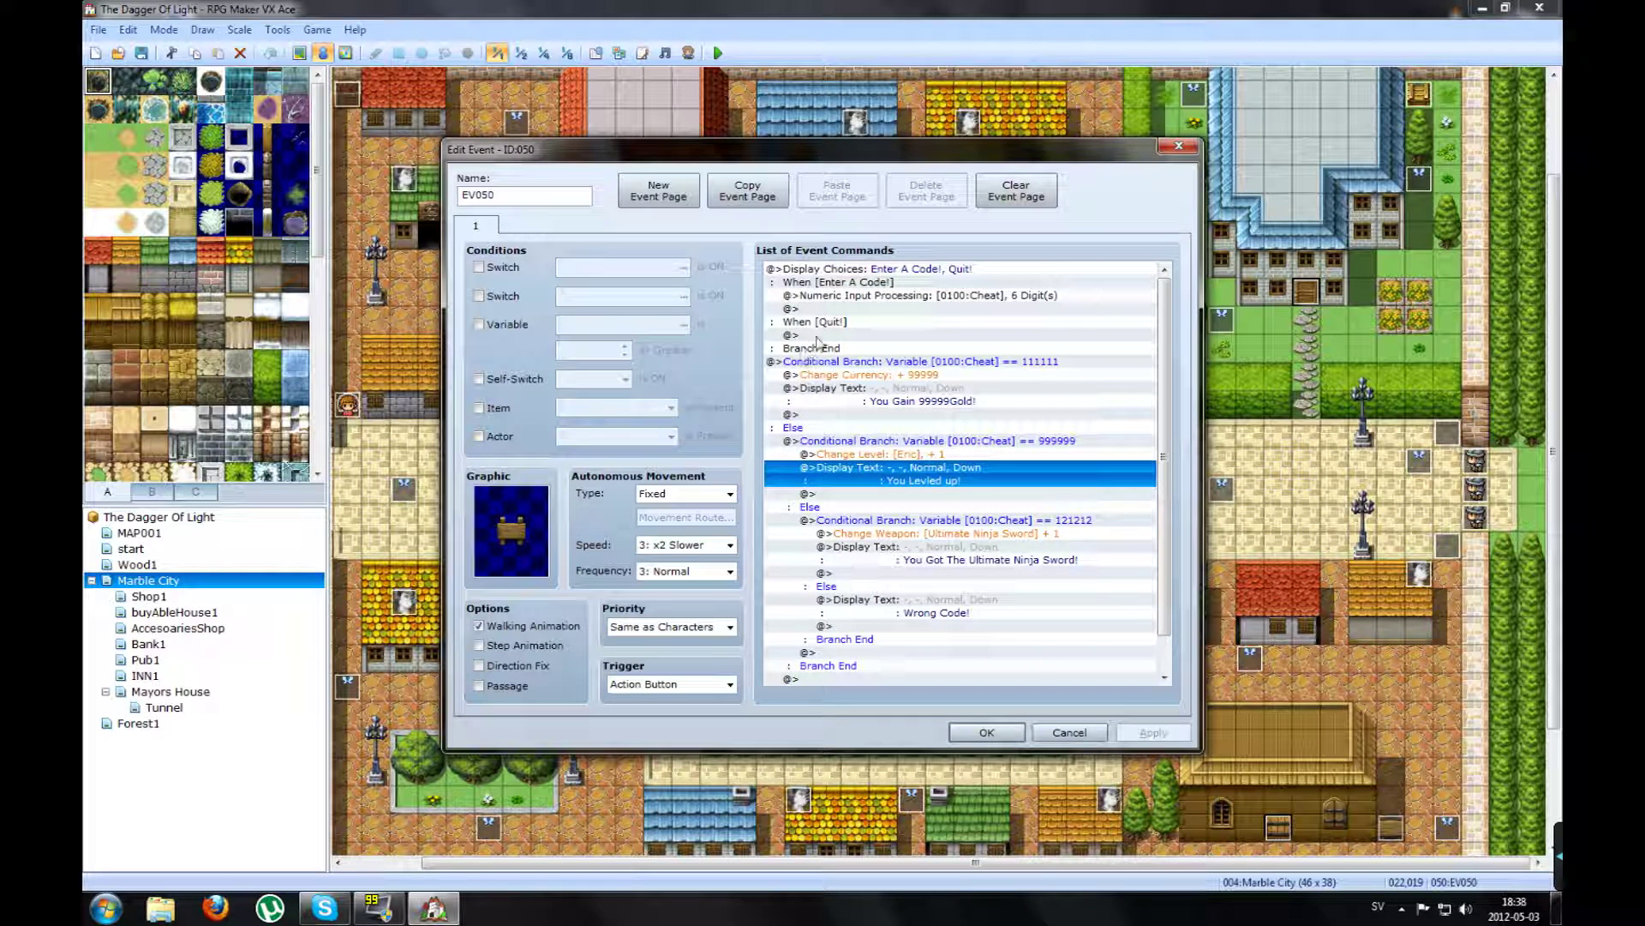
click(816, 335)
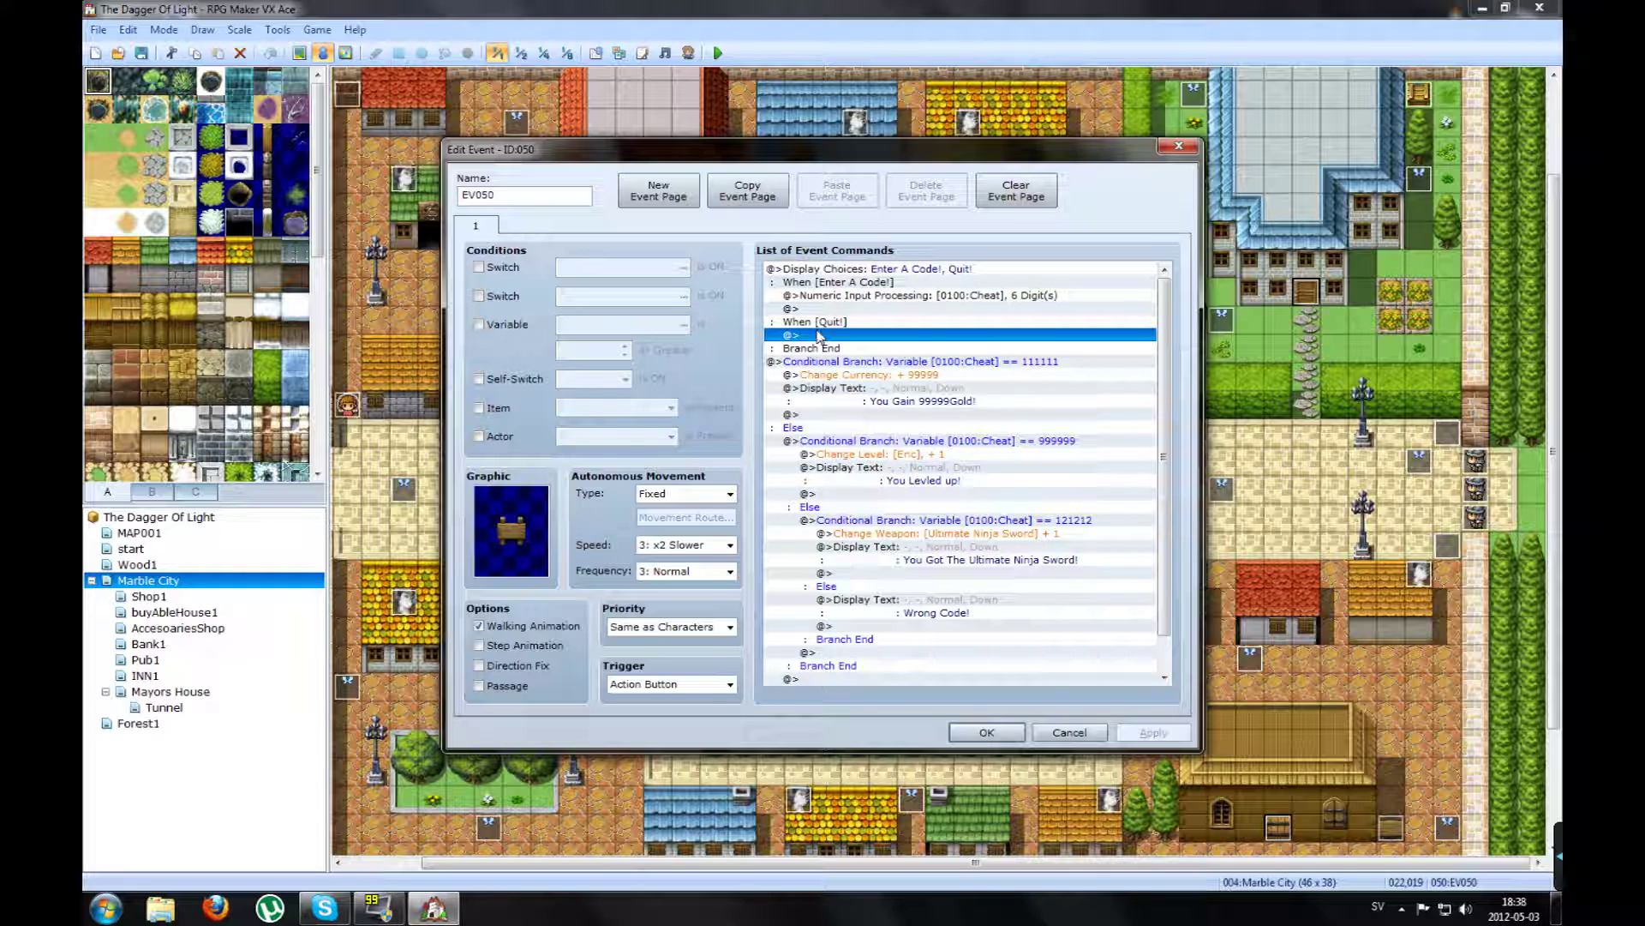
Step: Add Jump to Label: 123 under When [Quit!], verify the Label: 123 line, and apply the event
key(ctrl+v)
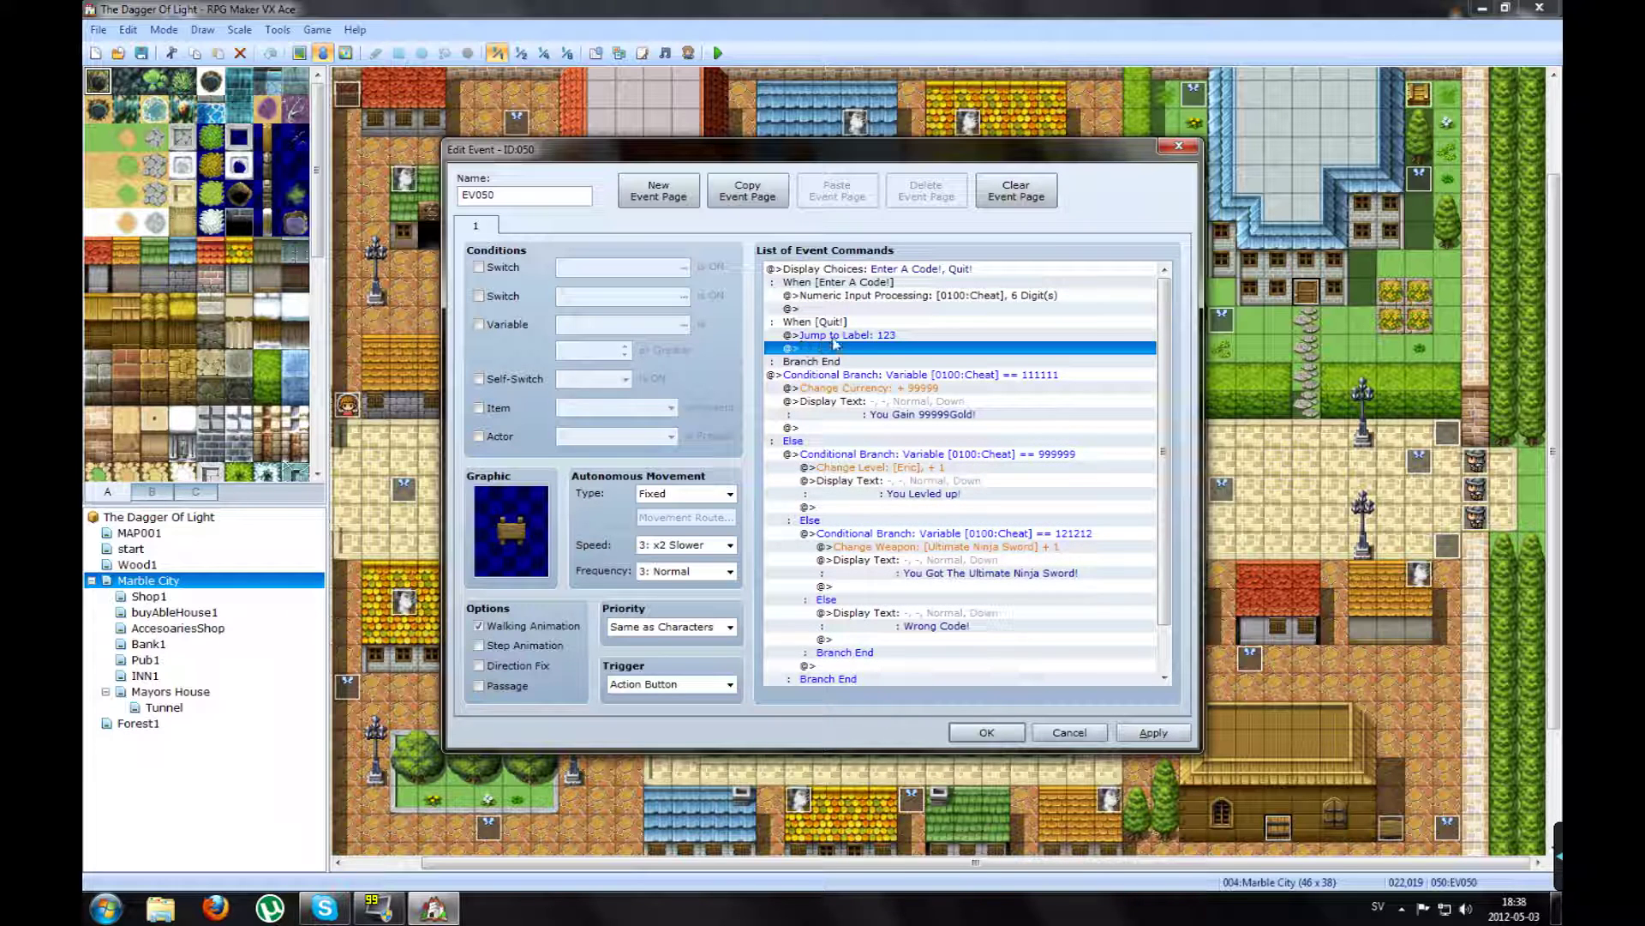
click(834, 338)
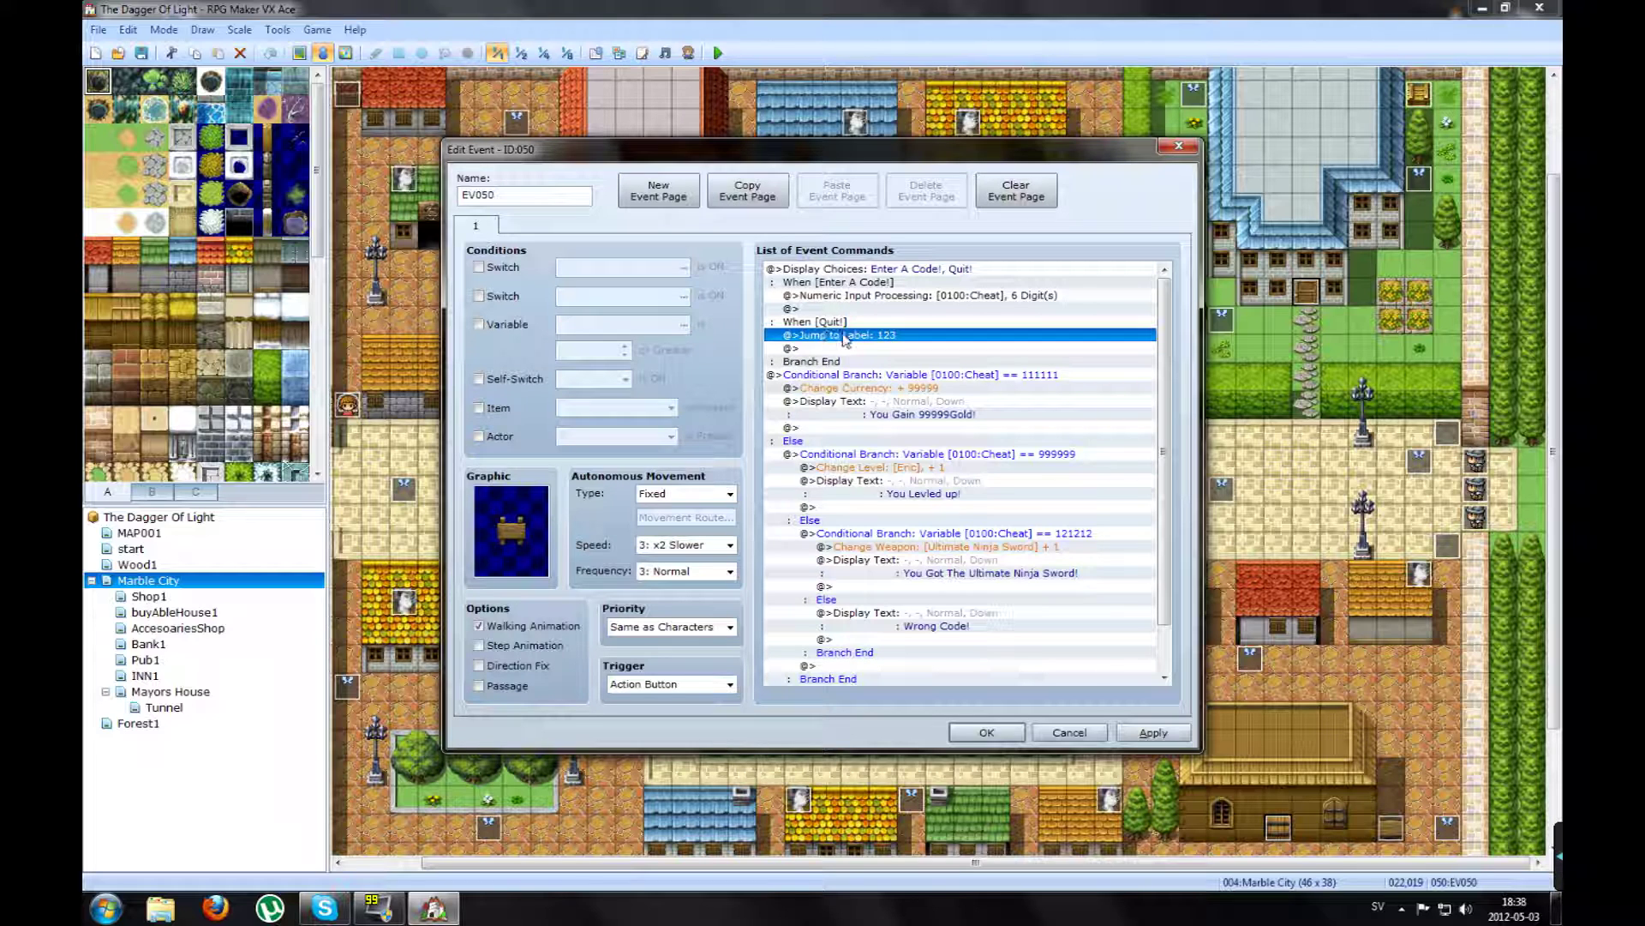
click(892, 376)
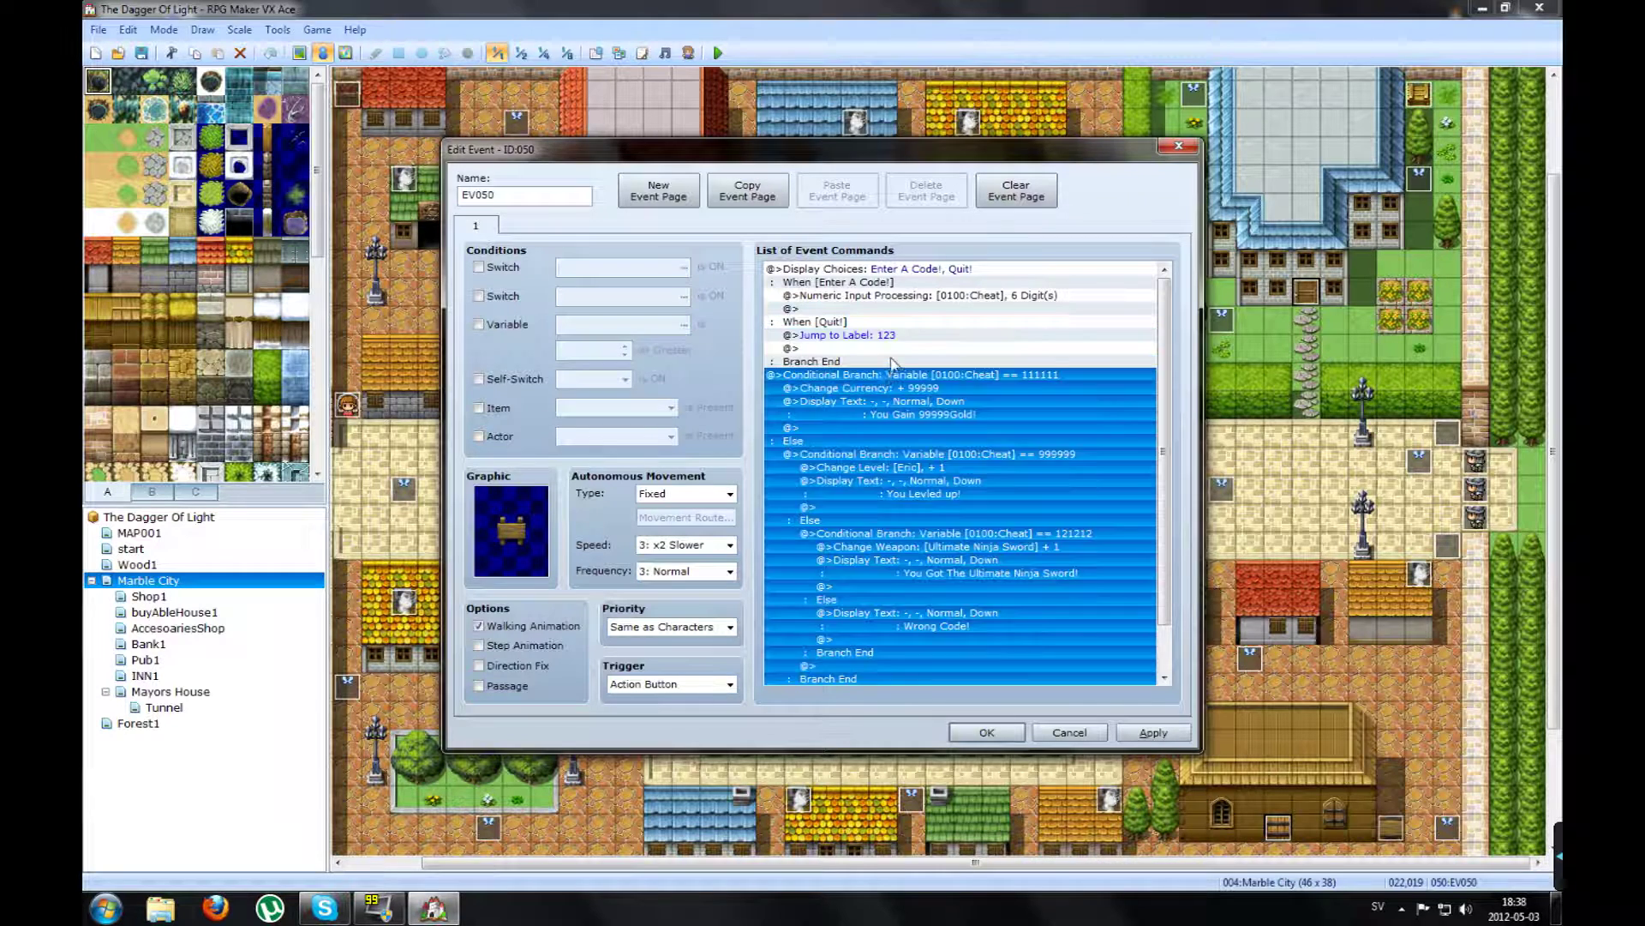
scroll(891, 362, down, 2)
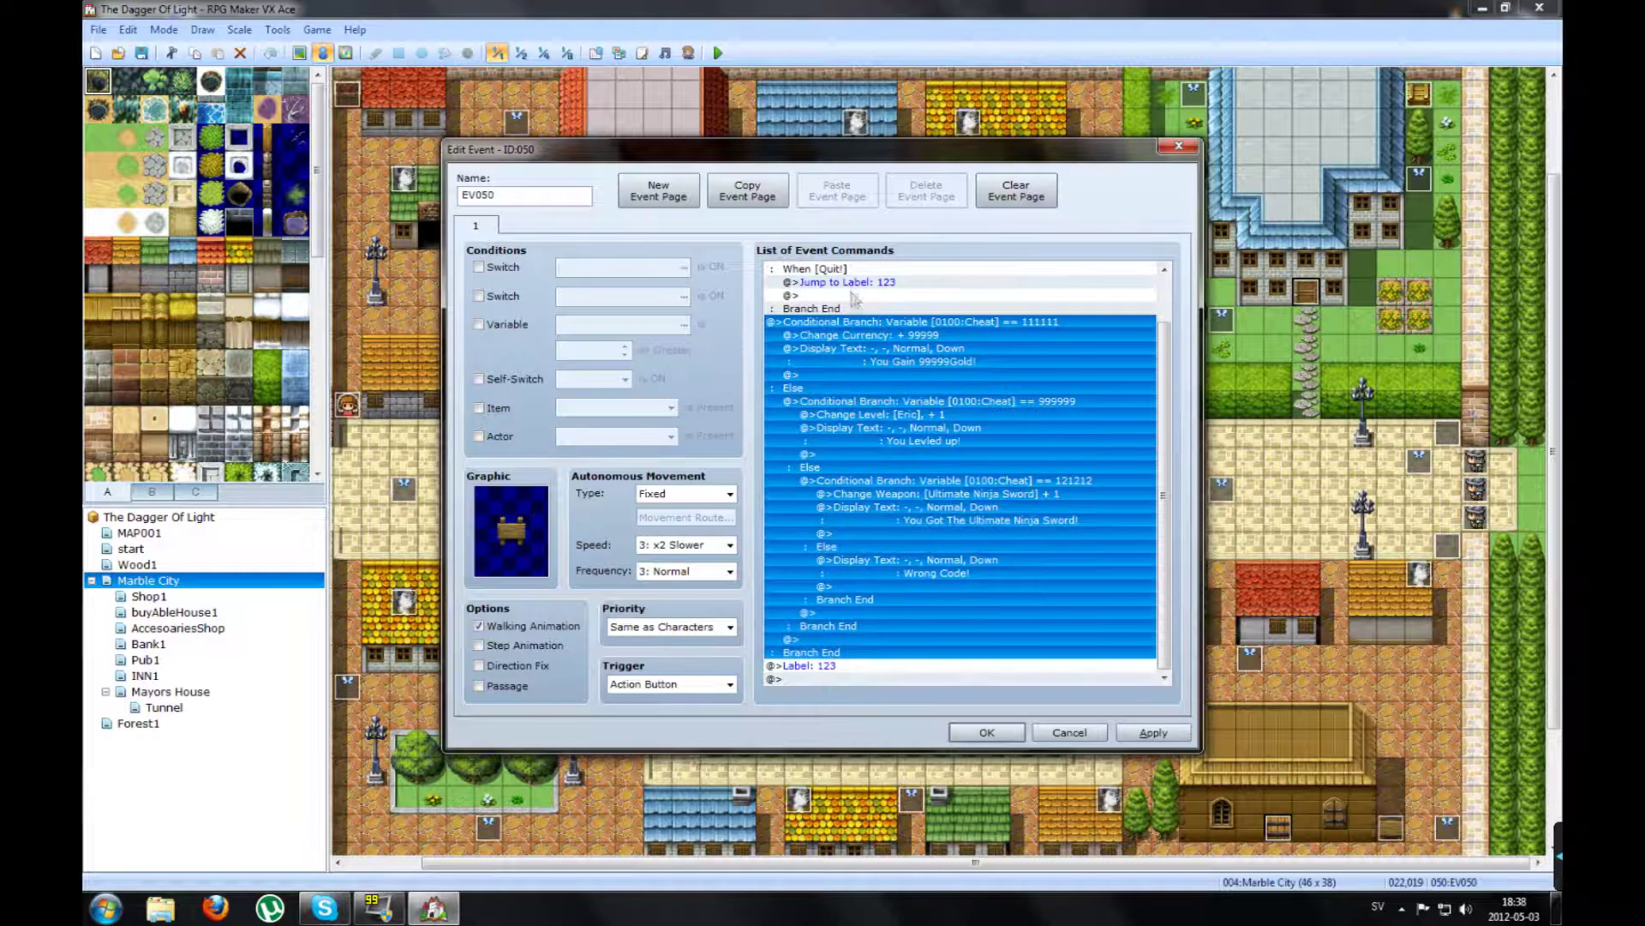
click(837, 592)
click(810, 667)
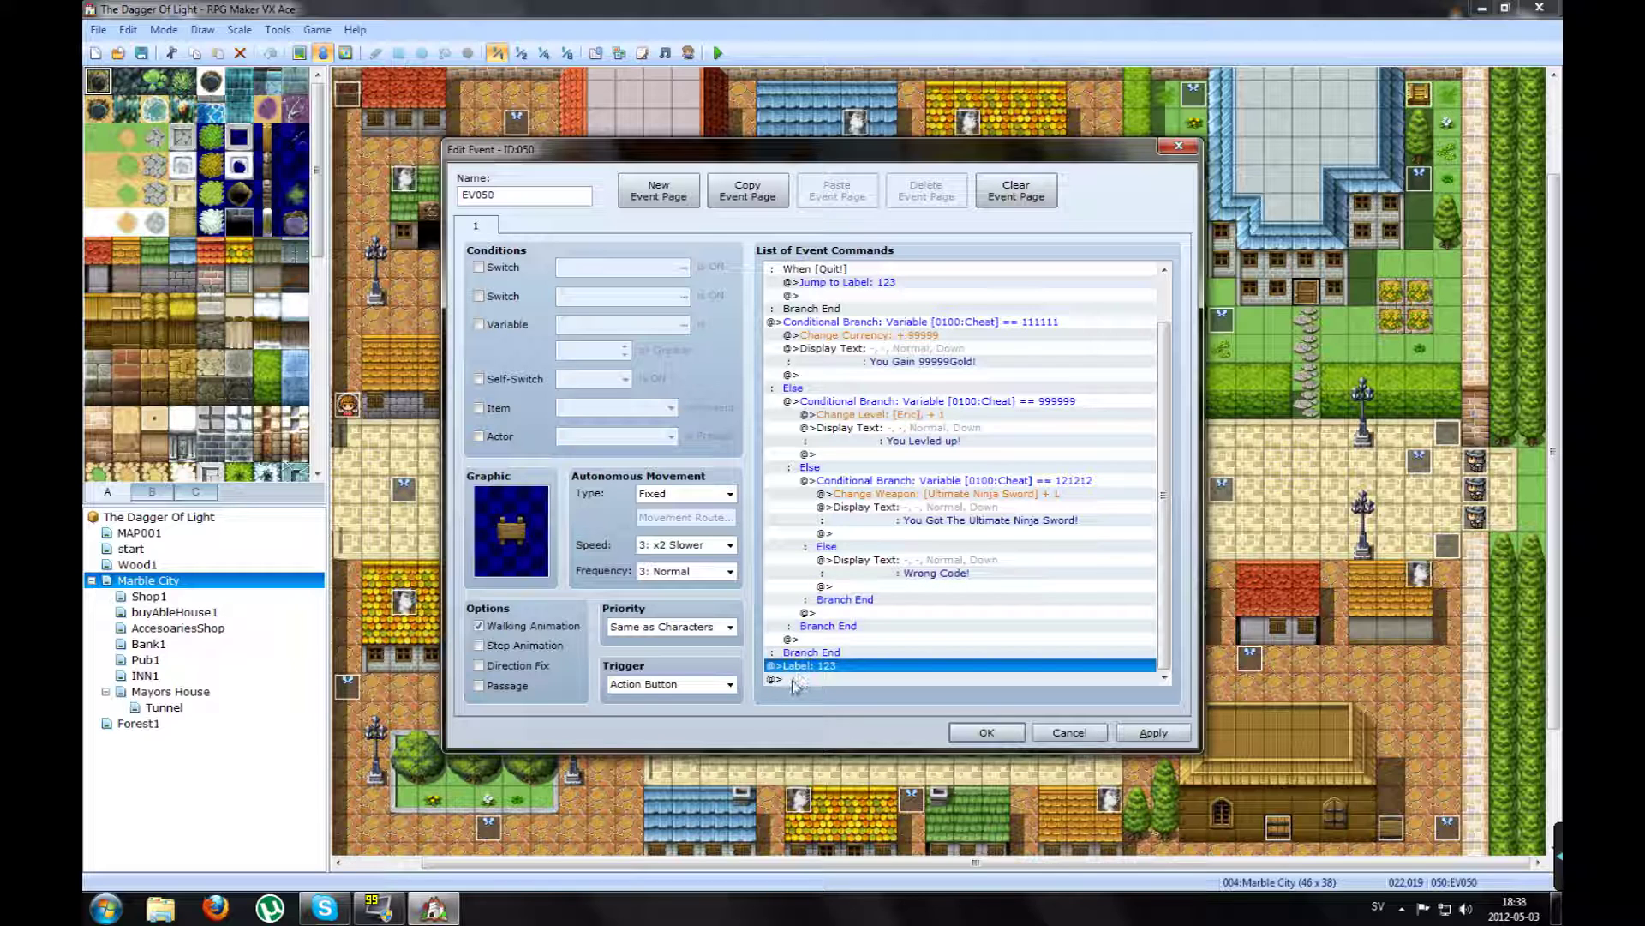
click(789, 679)
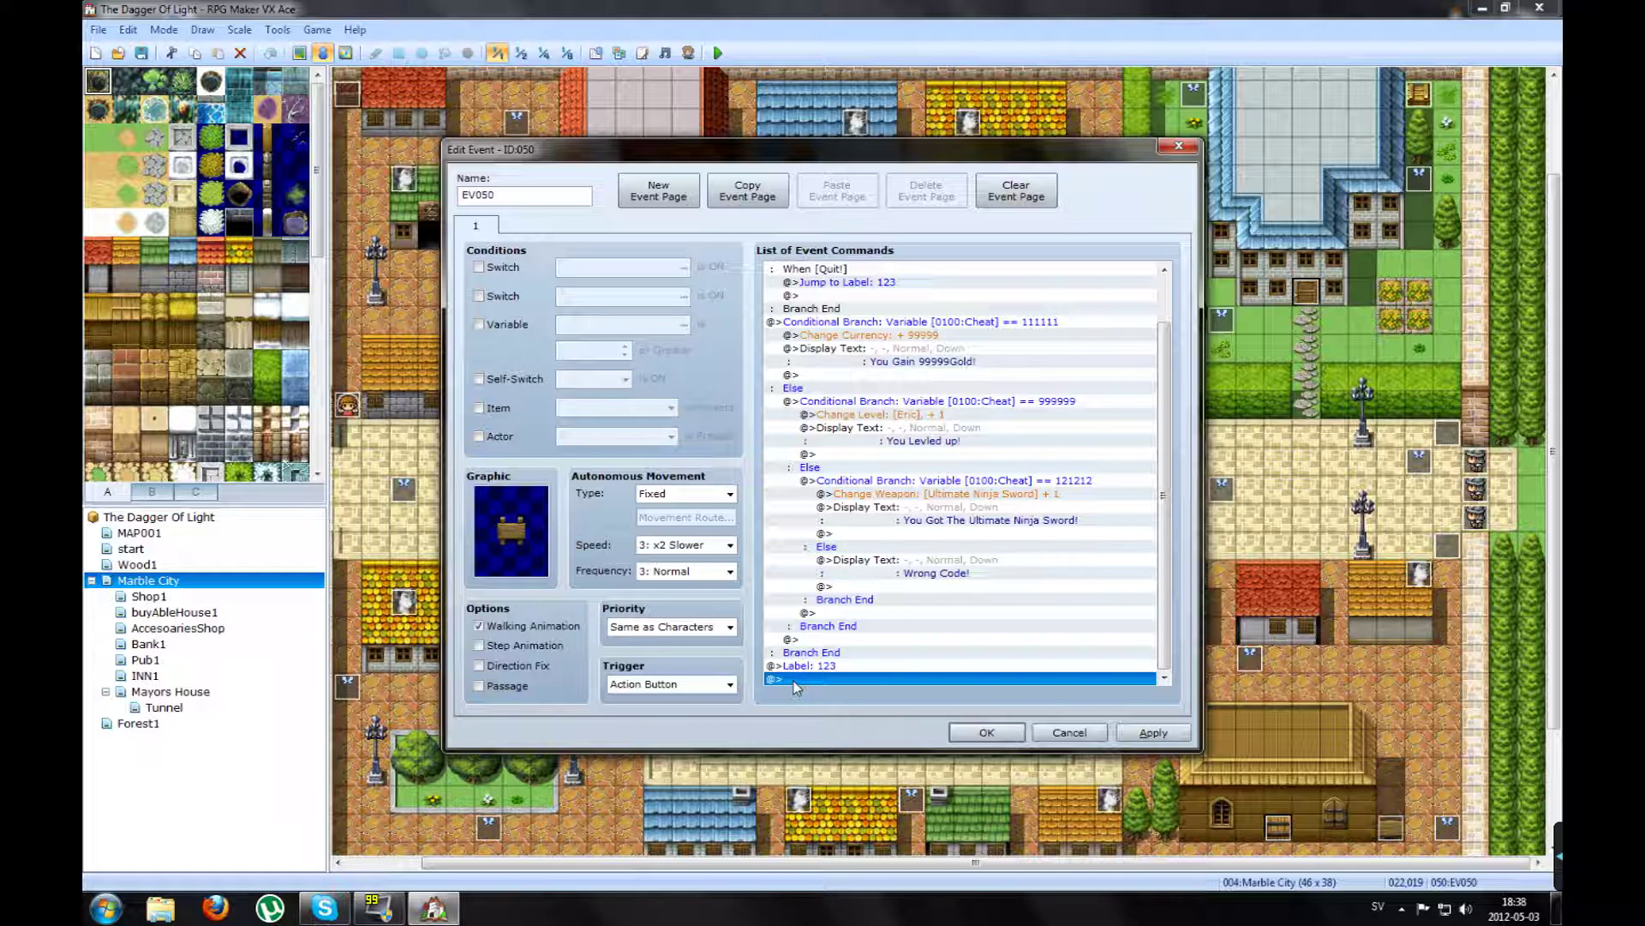
click(1153, 732)
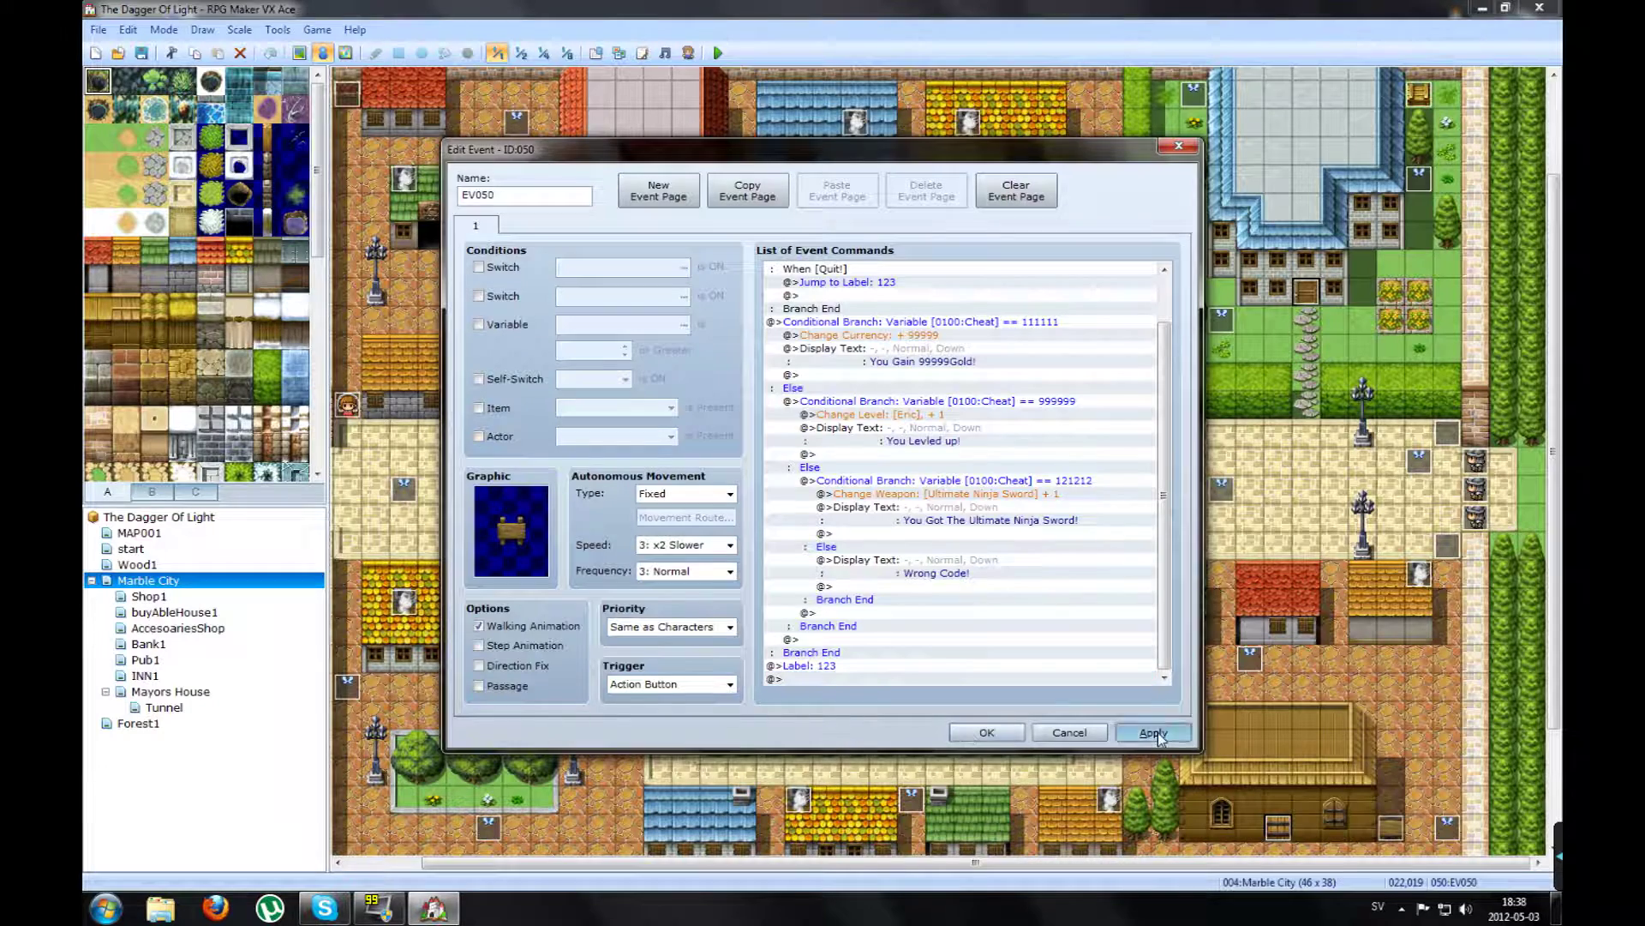
click(988, 731)
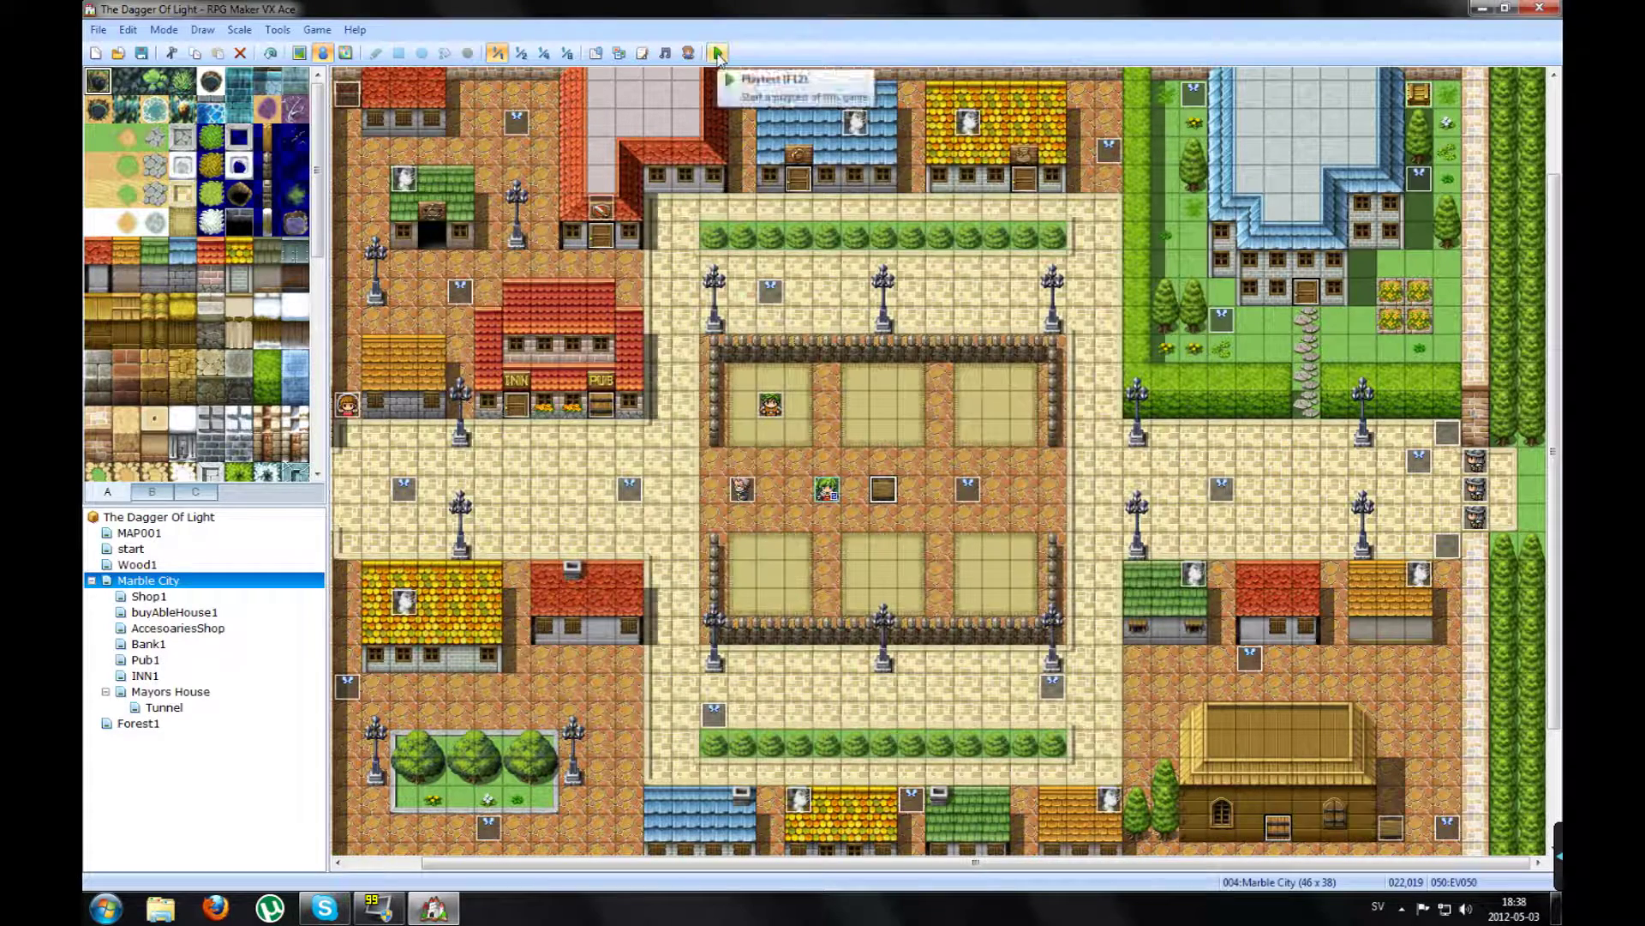
Step: Save the project, launch a new playtest, and close the Enter A Code! / Quit! choice box
click(718, 53)
click(753, 489)
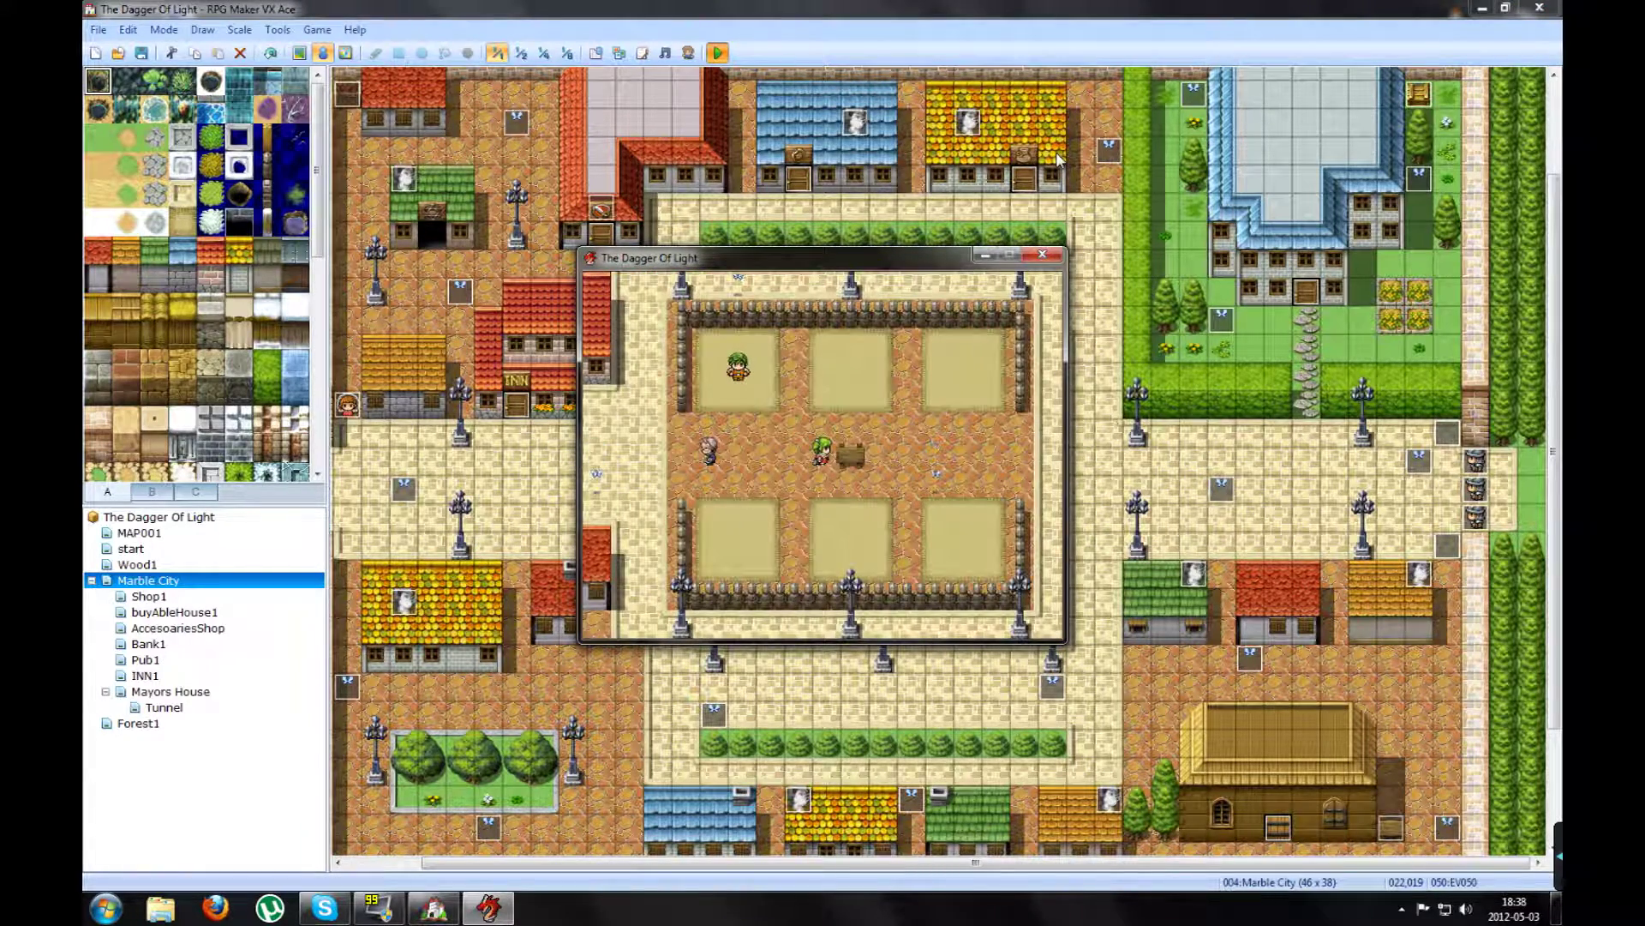
key(Return)
Step: Walk the hero around the courtyard to stand facing the sign desk
key(Left)
key(Up)
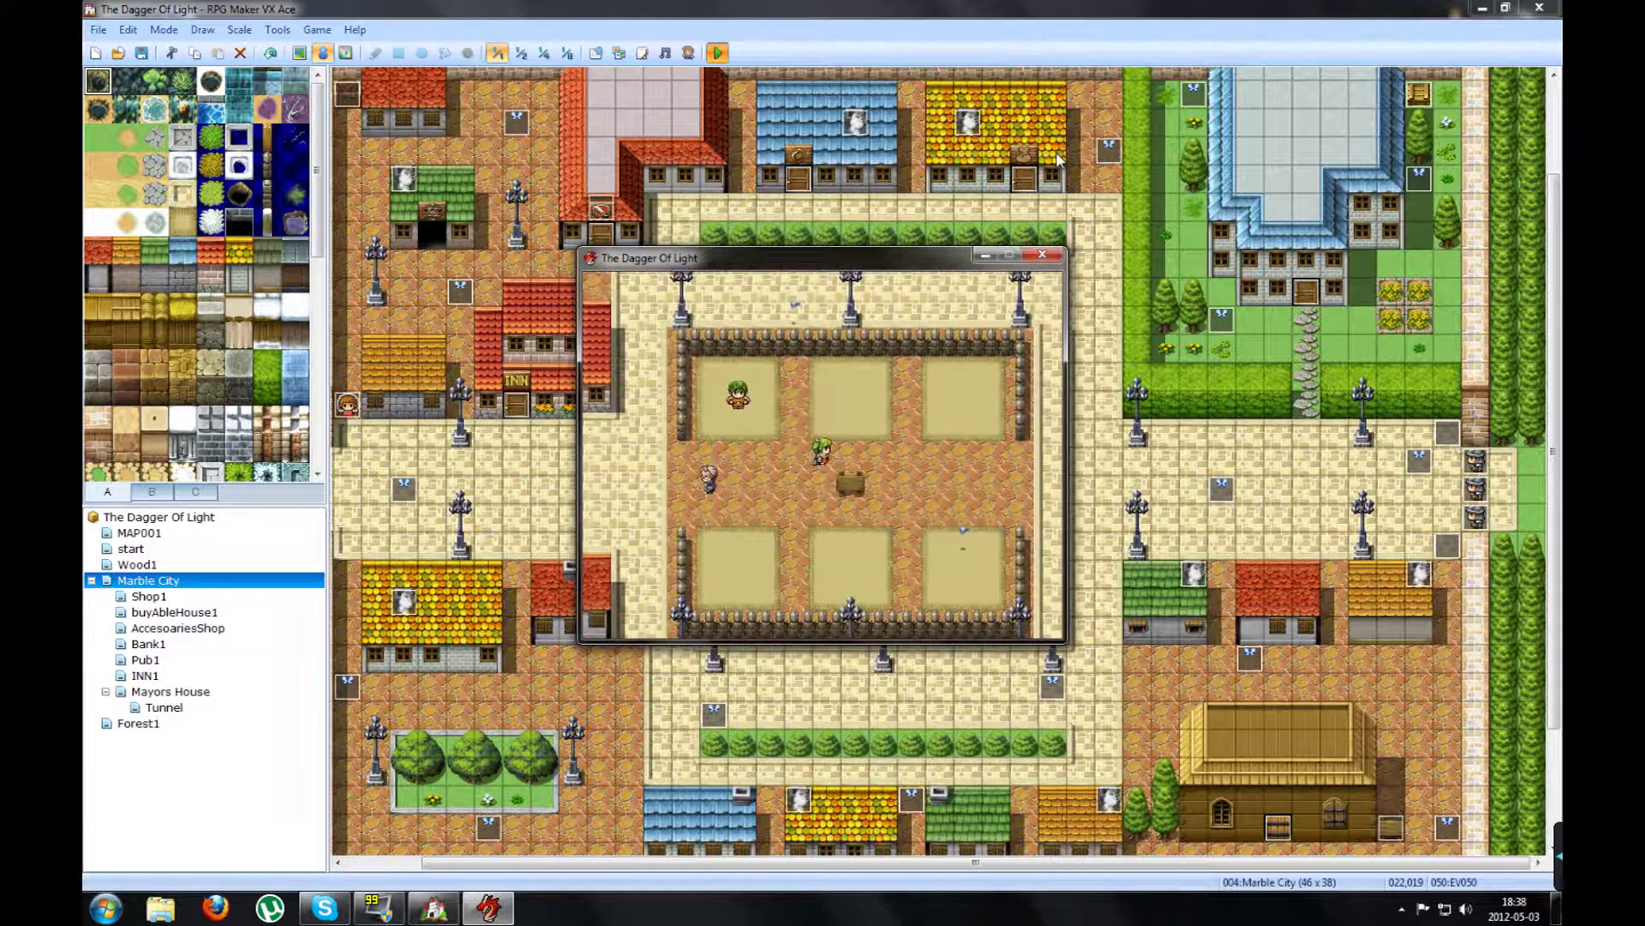
key(Right)
key(Down)
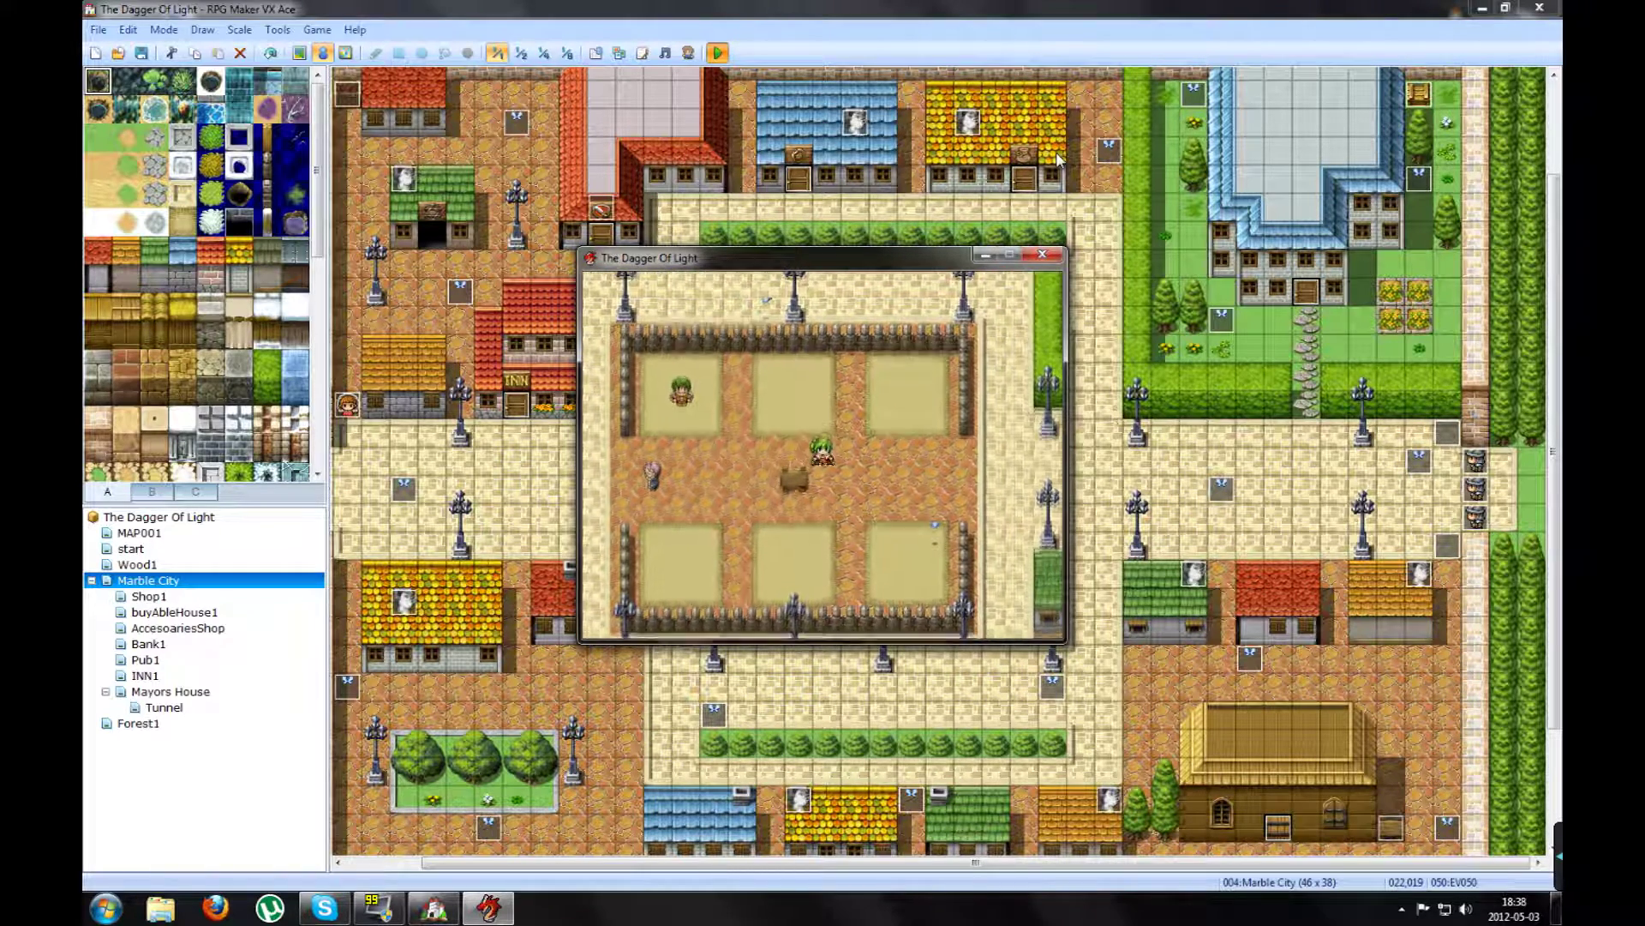
key(Down)
key(Left)
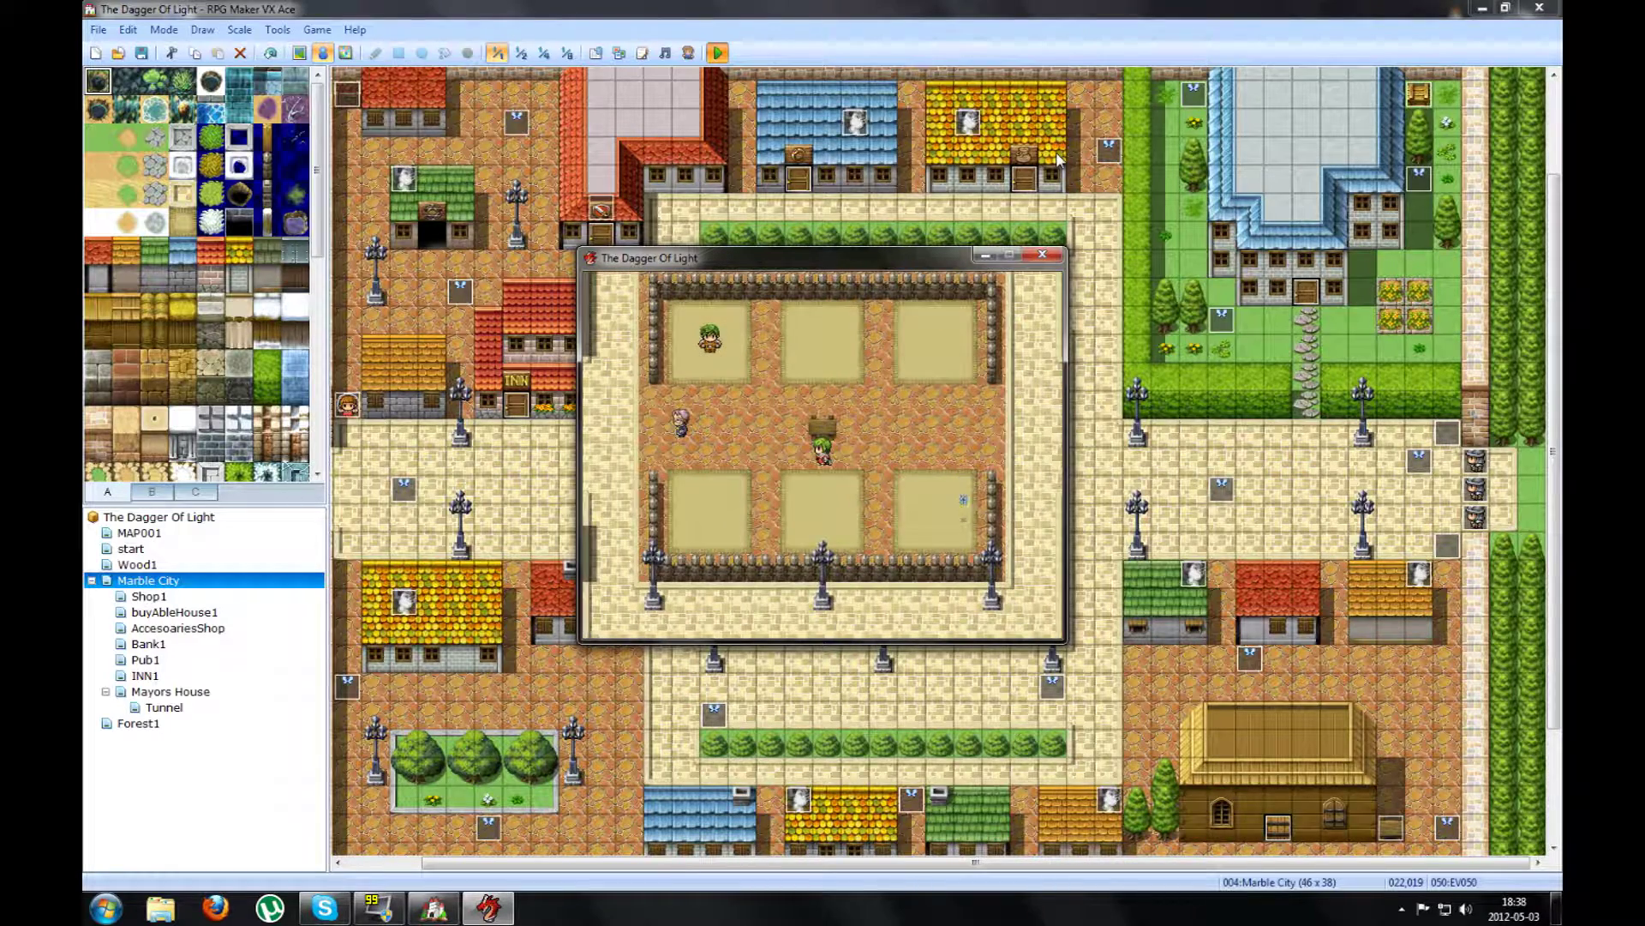
key(Left)
key(Up)
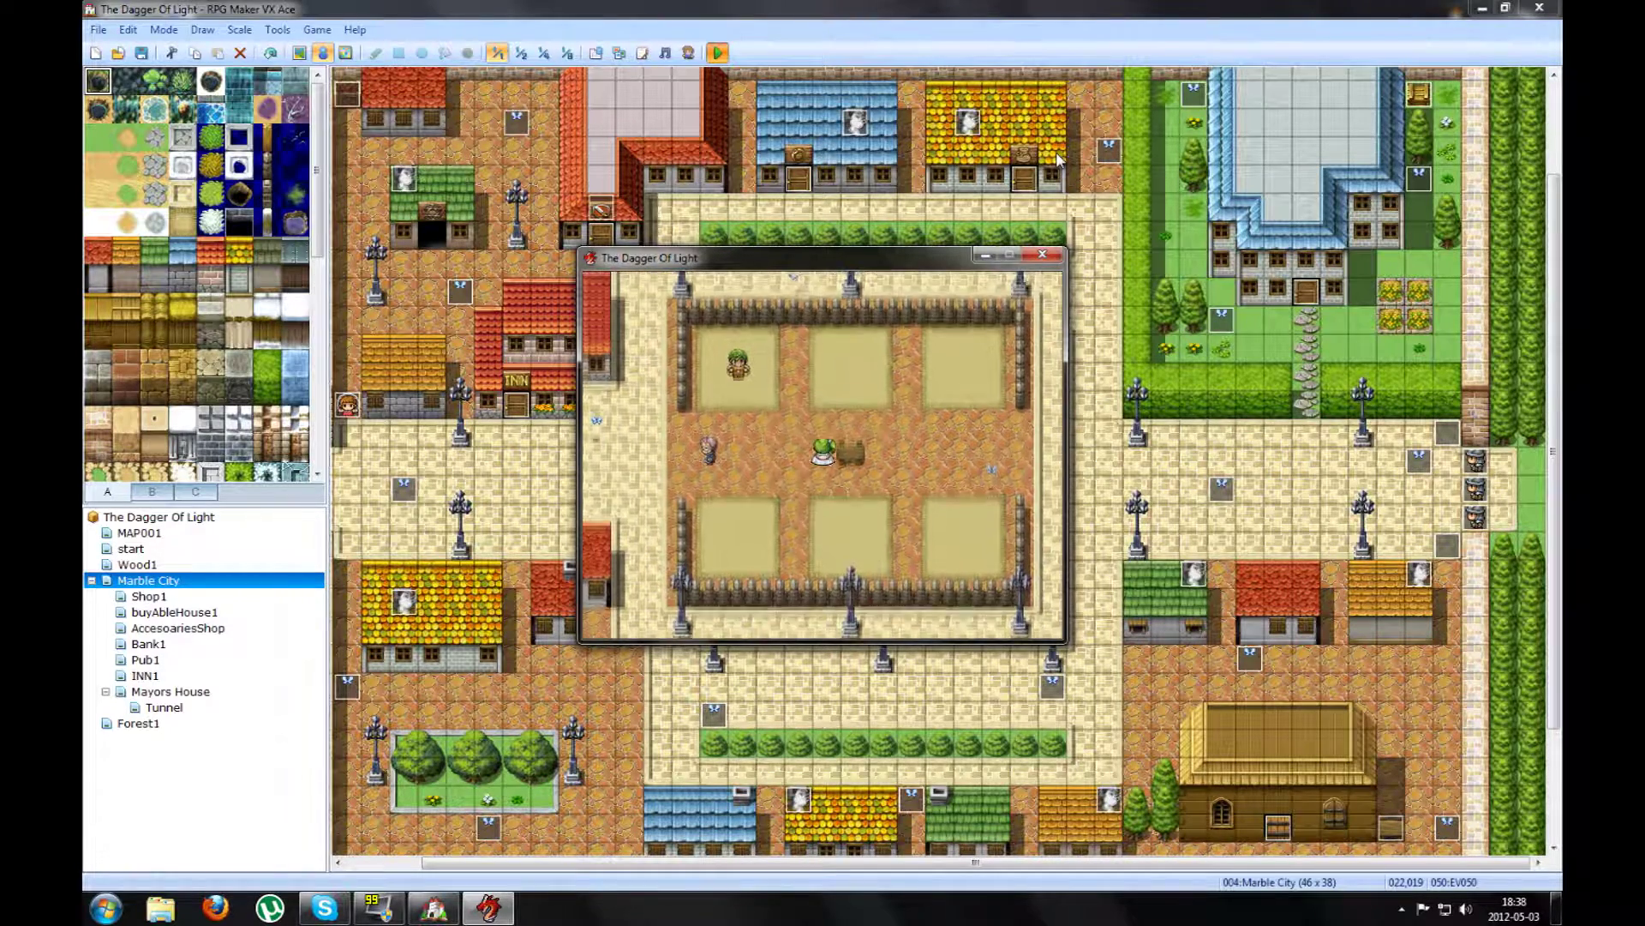
key(Right)
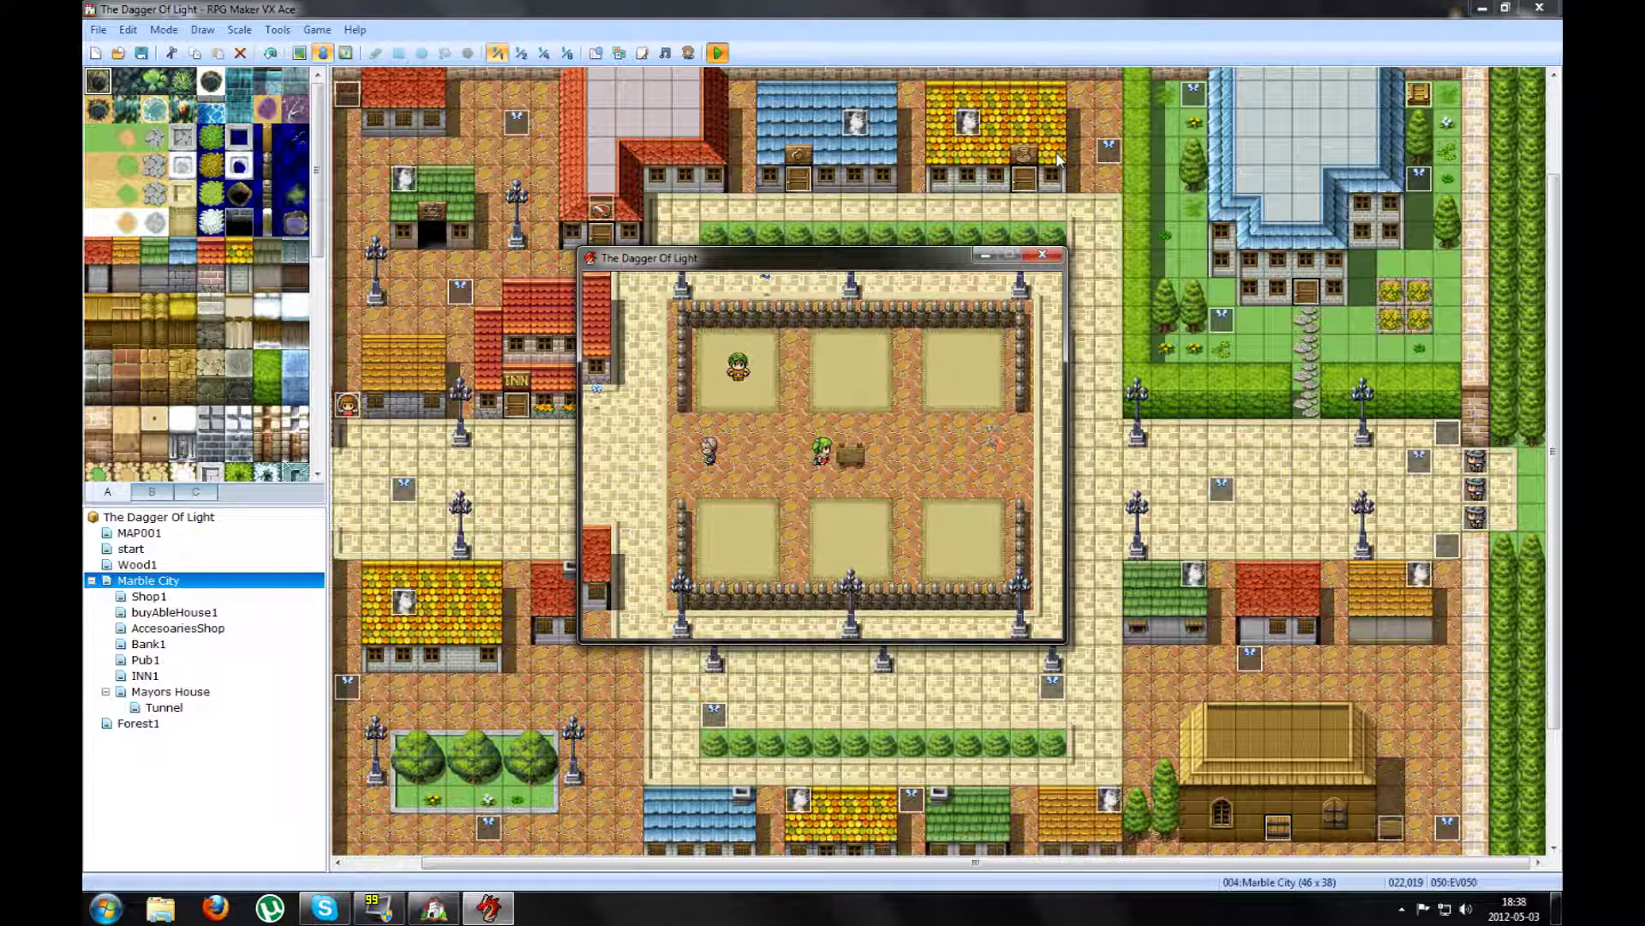